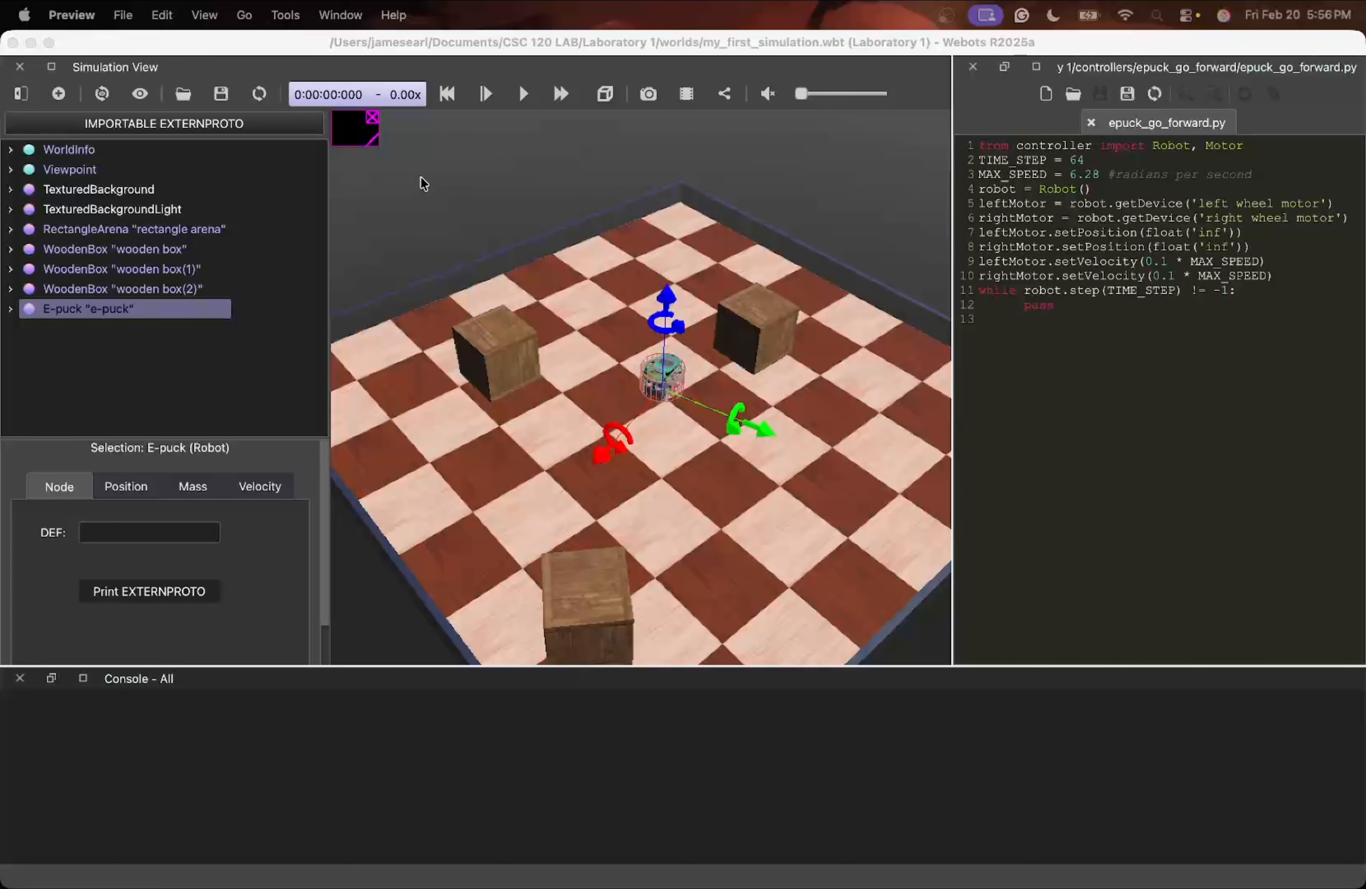
Save the world under the new name "obstacles" in the project's worlds folder
left_click(123, 16)
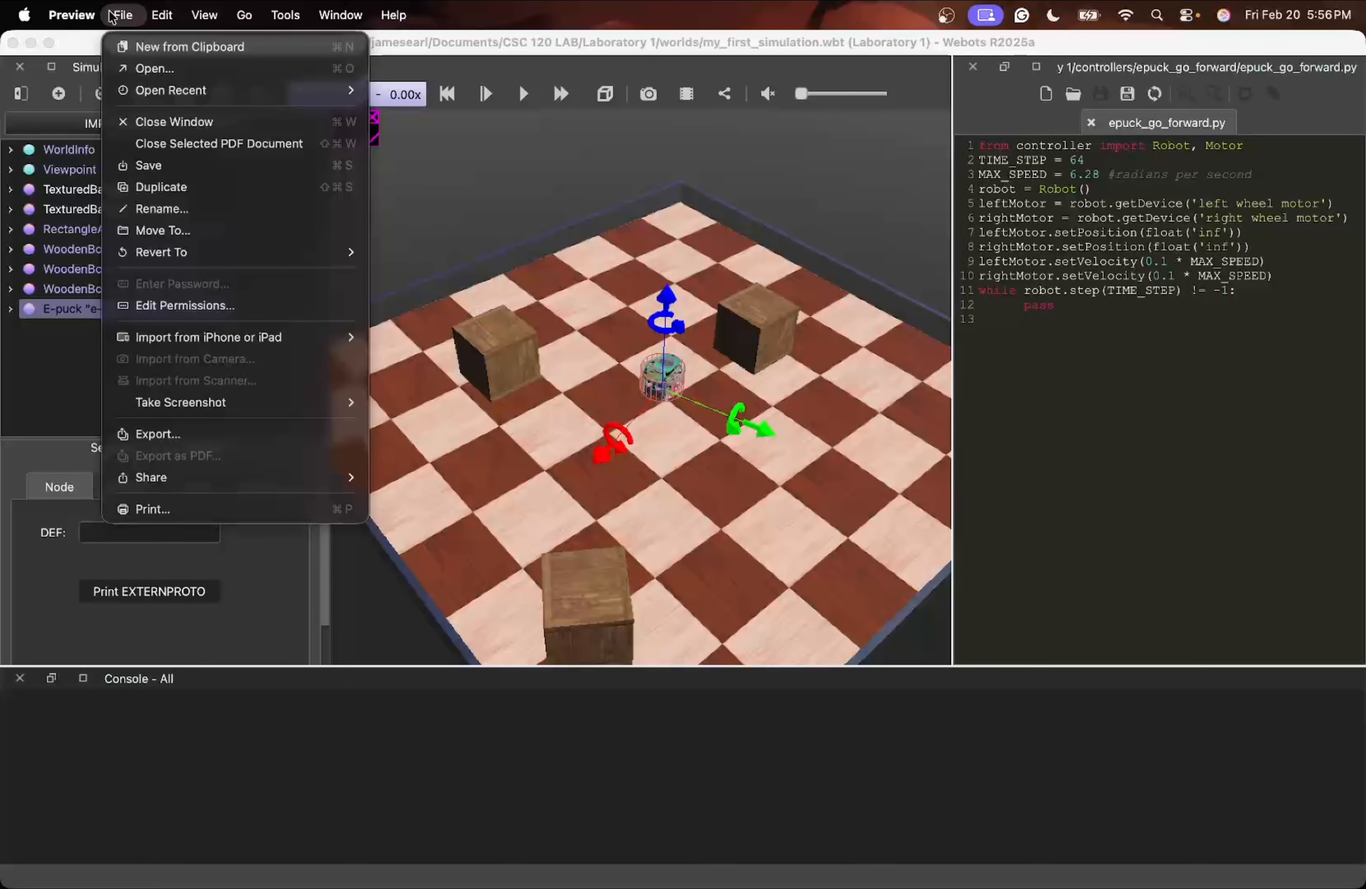
left_click(52, 376)
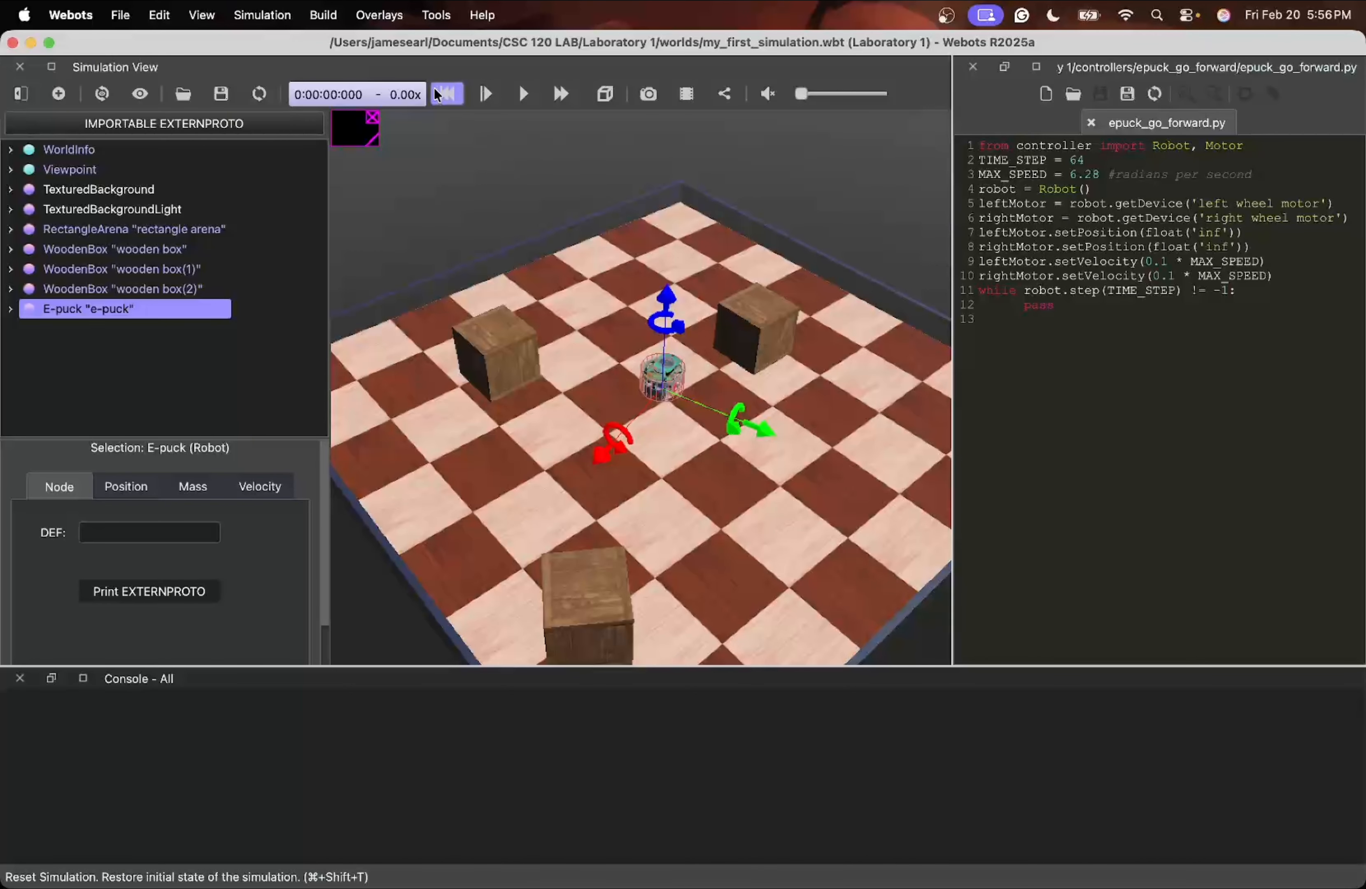
left_click(120, 16)
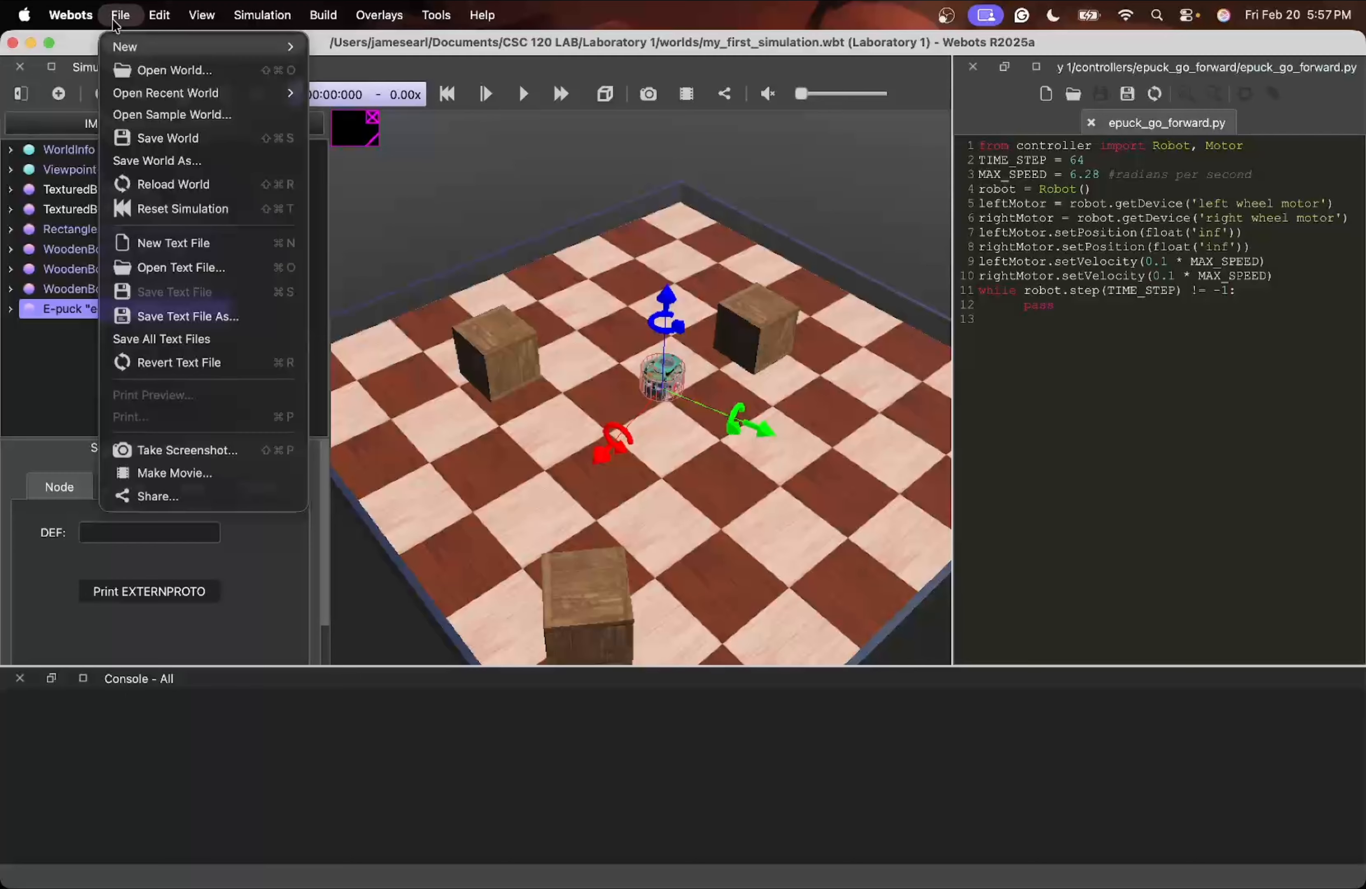
left_click(150, 161)
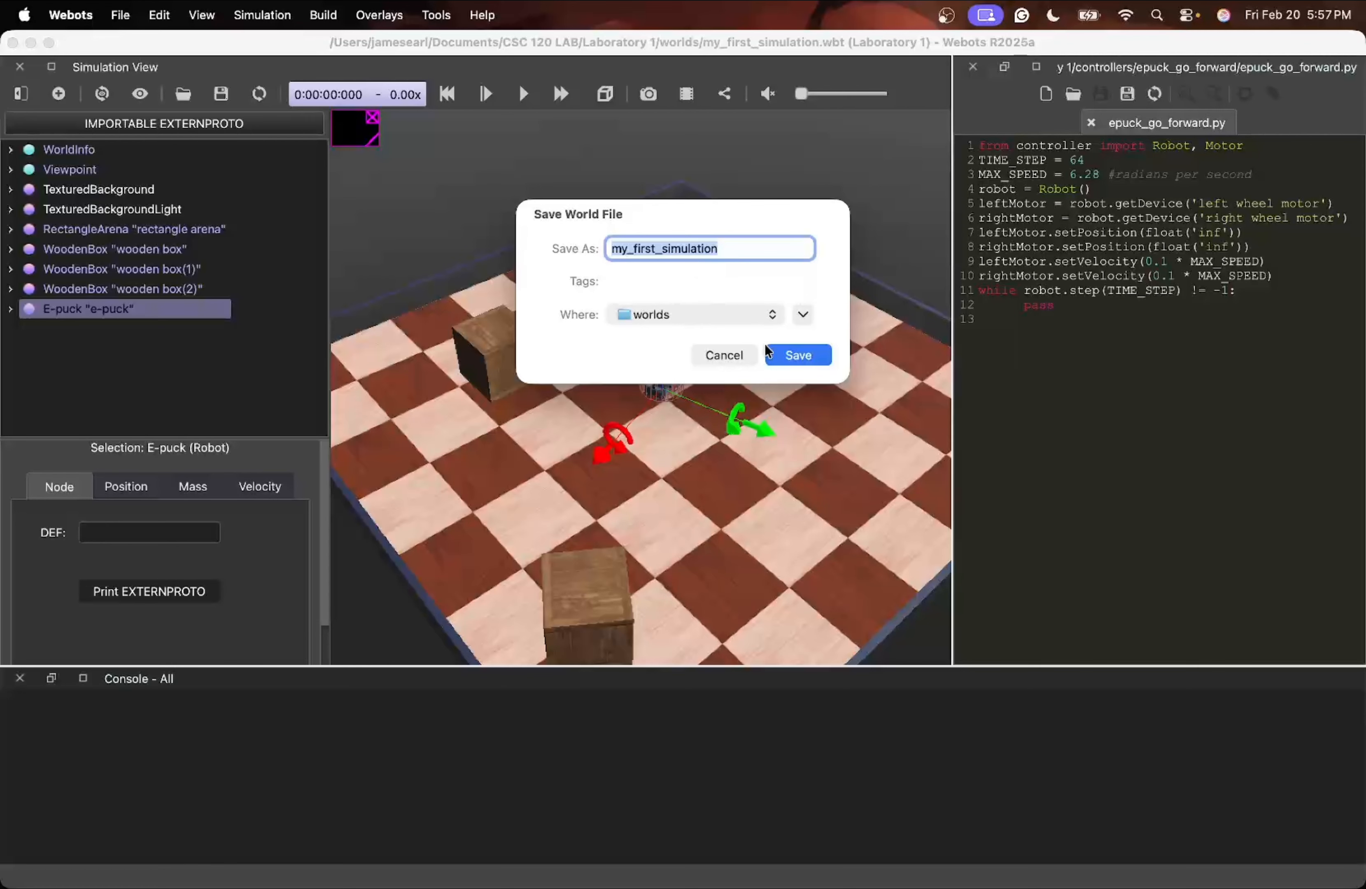
left_click(731, 245)
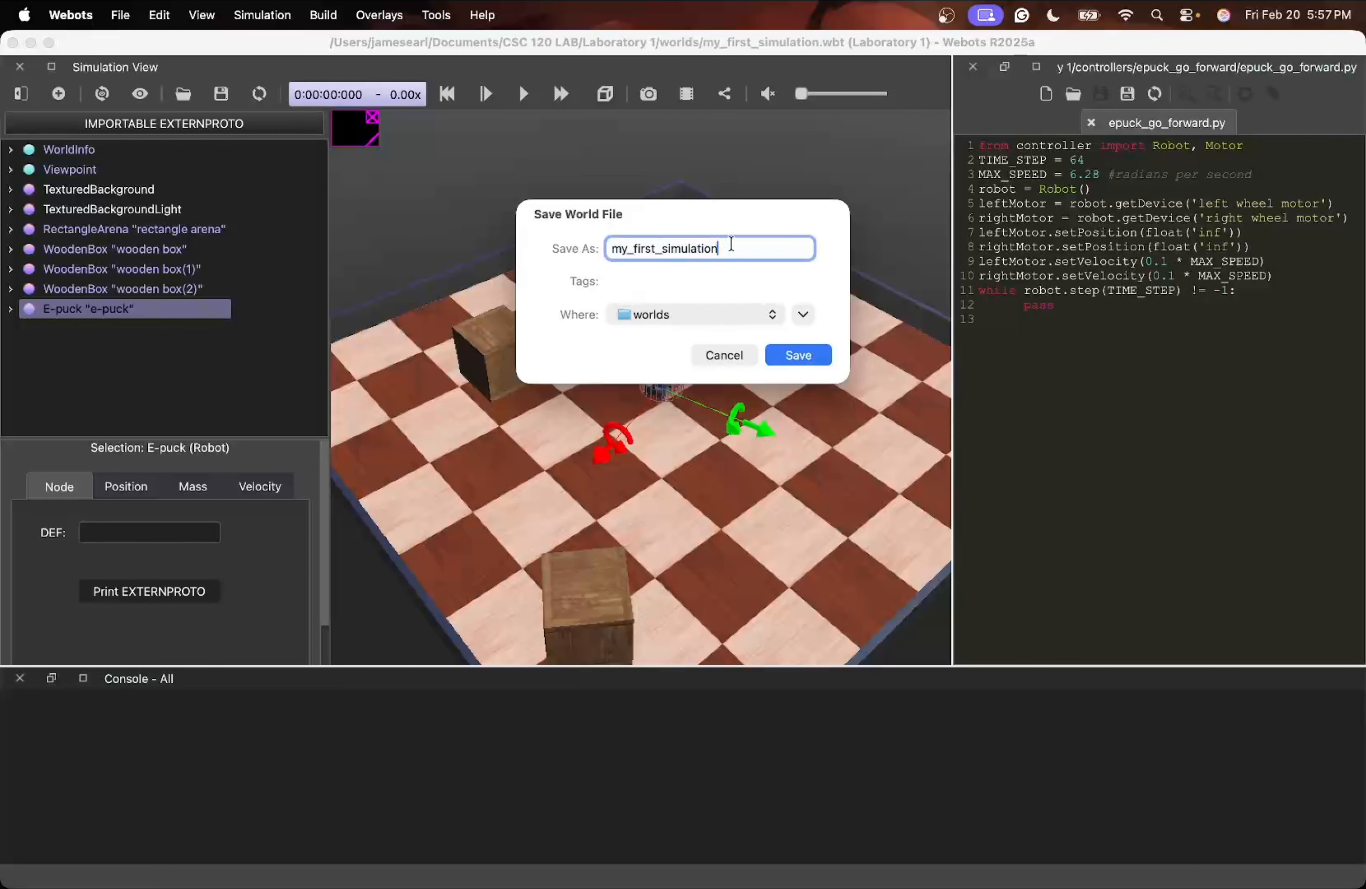
key("BackSpace")
key("BackSpace")
key("BackSpace")
key("BackSpace")
key("BackSpace")
key("BackSpace")
key("BackSpace")
key("BackSpace")
key("BackSpace")
key("BackSpace")
key("BackSpace")
key("BackSpace")
key("BackSpace")
key("BackSpace")
key("BackSpace")
key("BackSpace")
key("BackSpace")
key("BackSpace")
key("BackSpace")
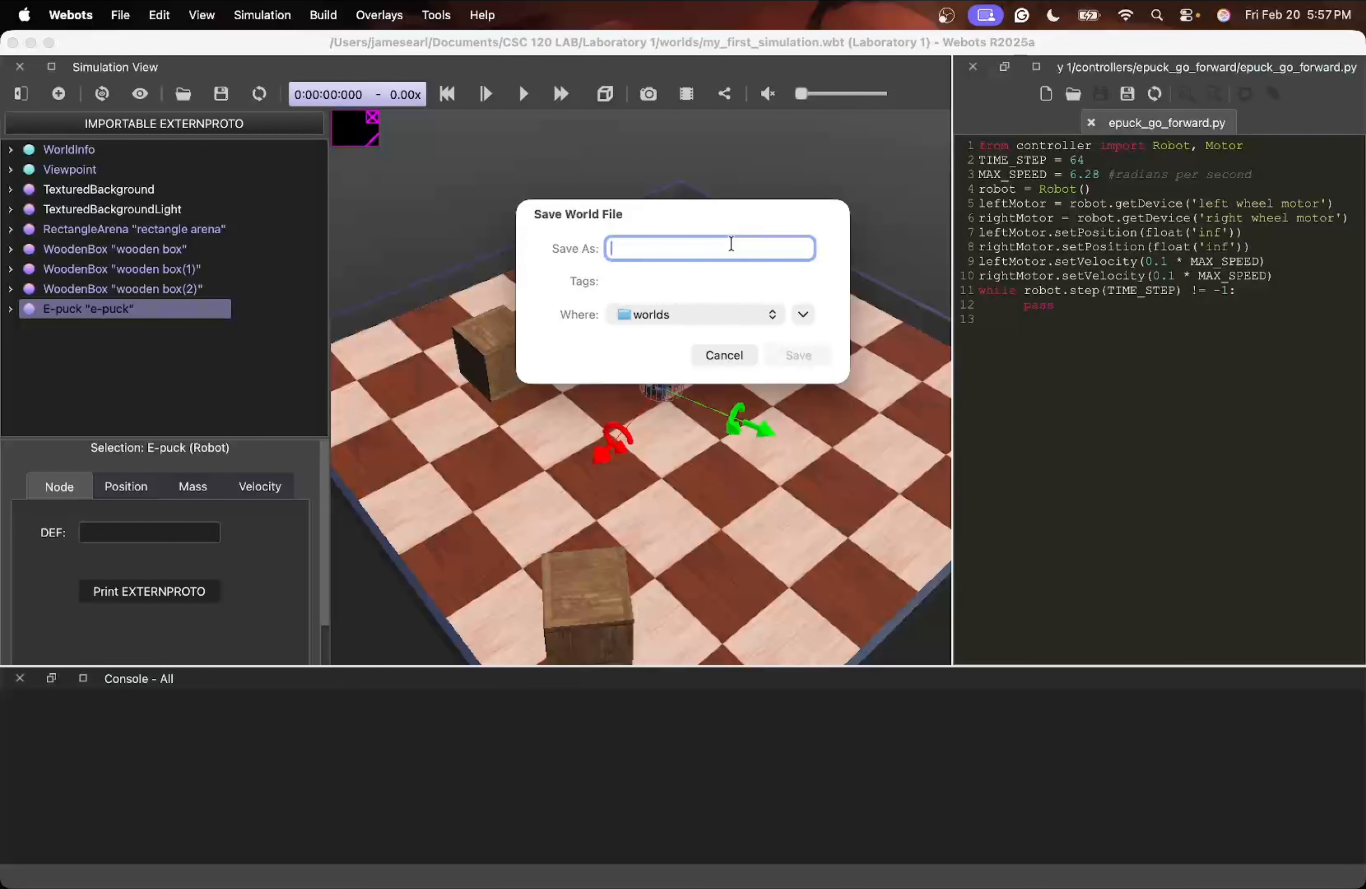
type("obsta")
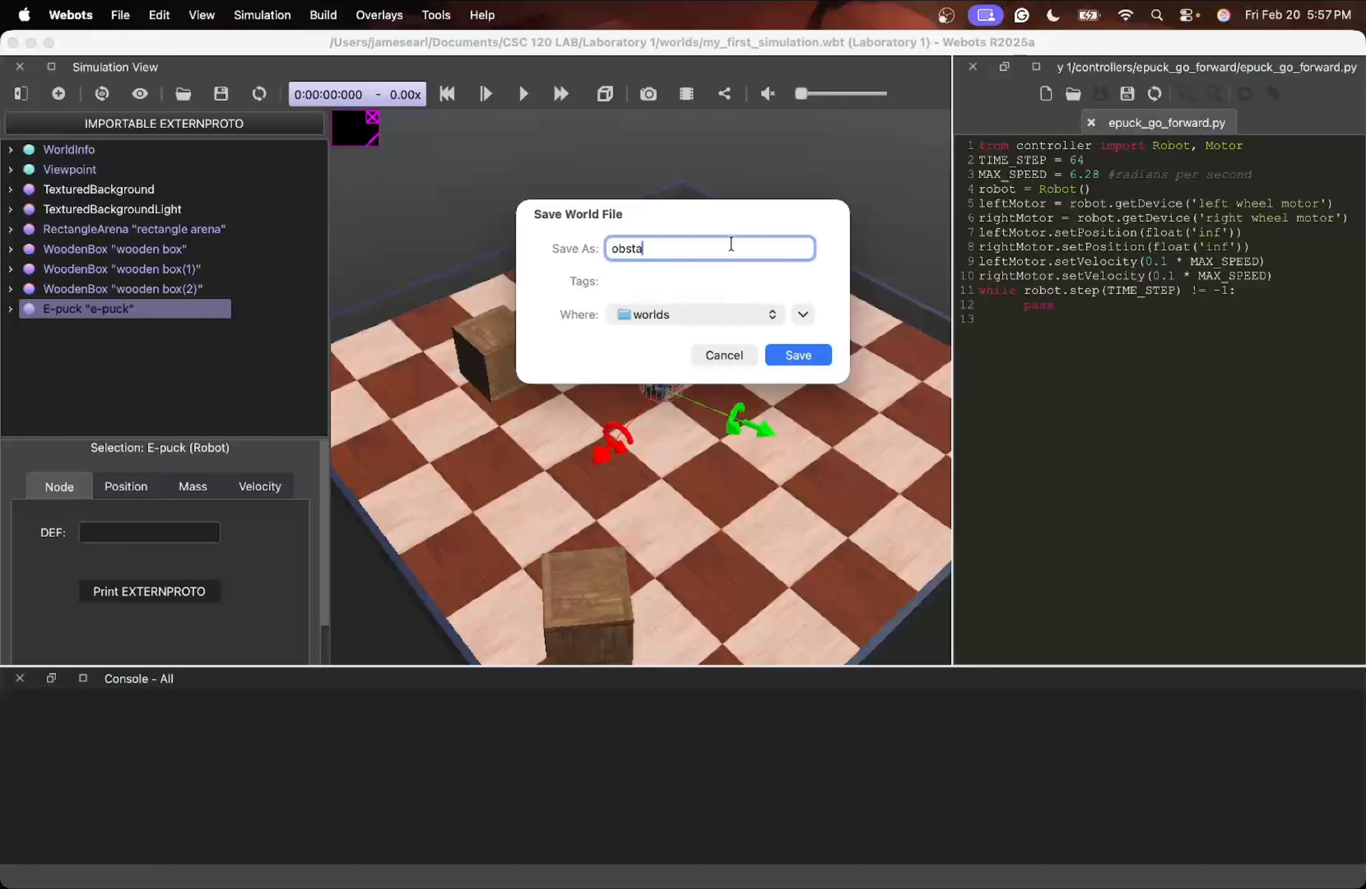
type("cles")
left_click(807, 358)
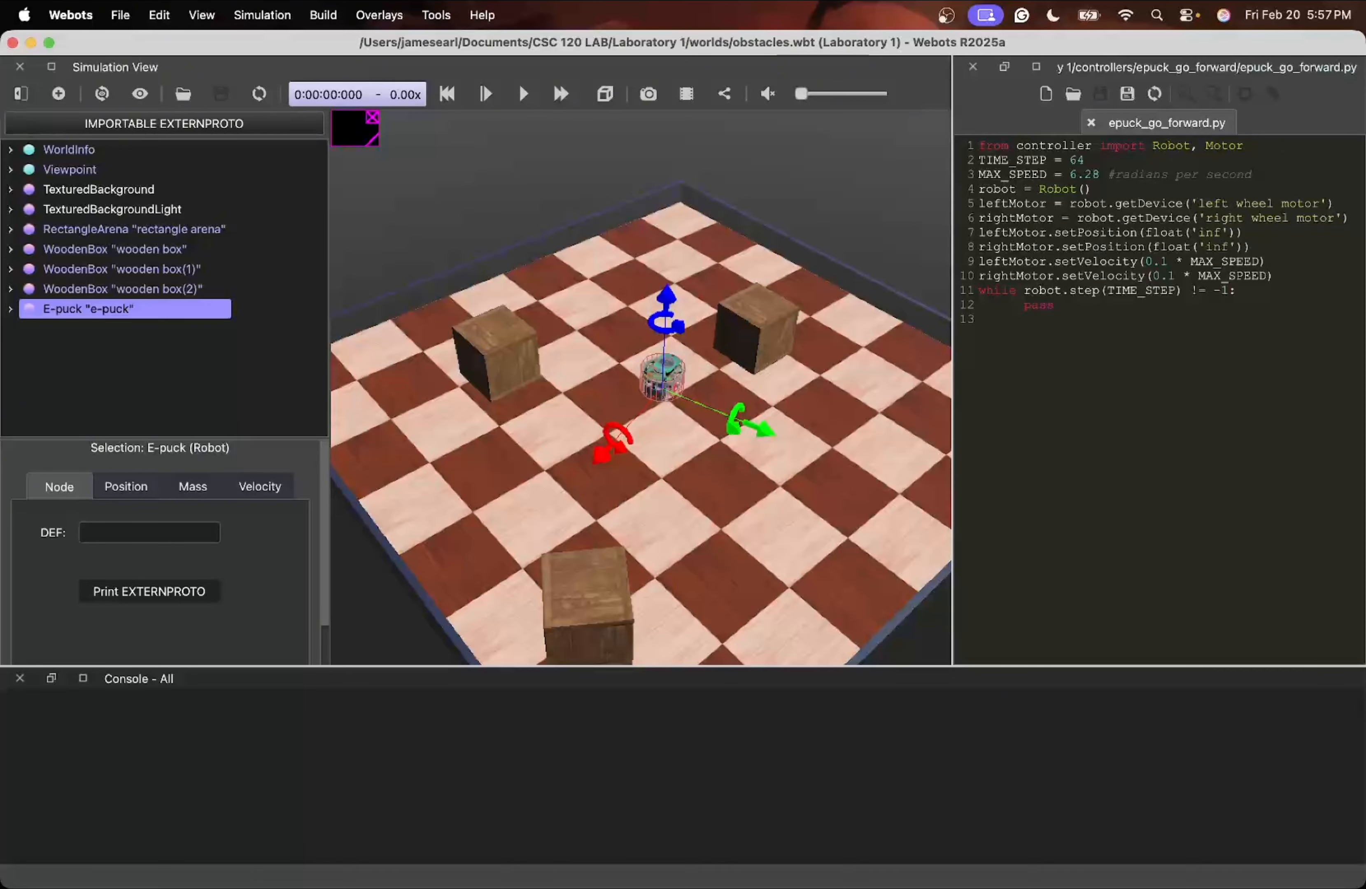
Switch to Finder and check the world files in Documents/CSC 120 LAB/Laboratory 1/worlds, then minimize the window
key("super+Tab")
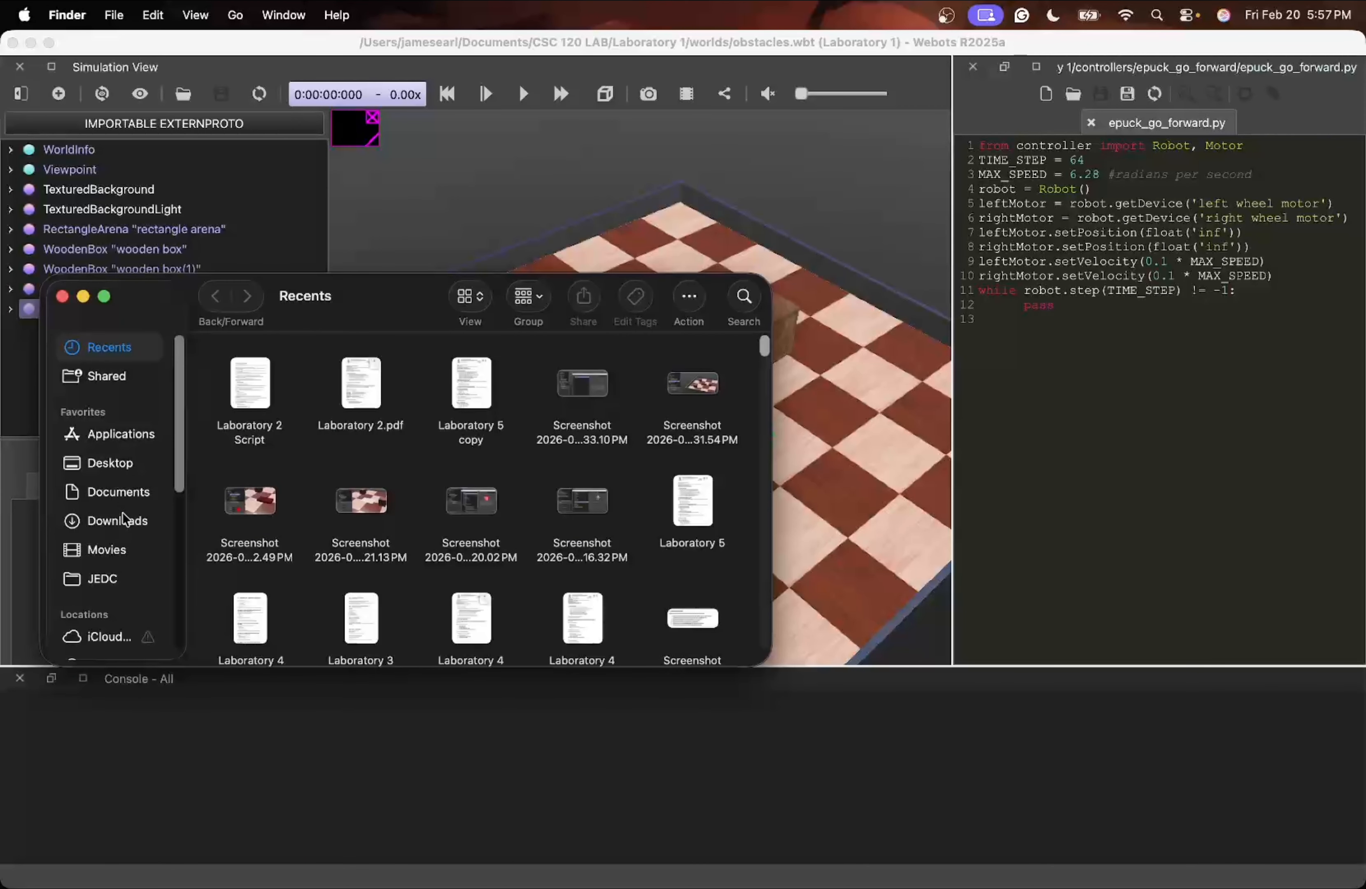
left_click(104, 580)
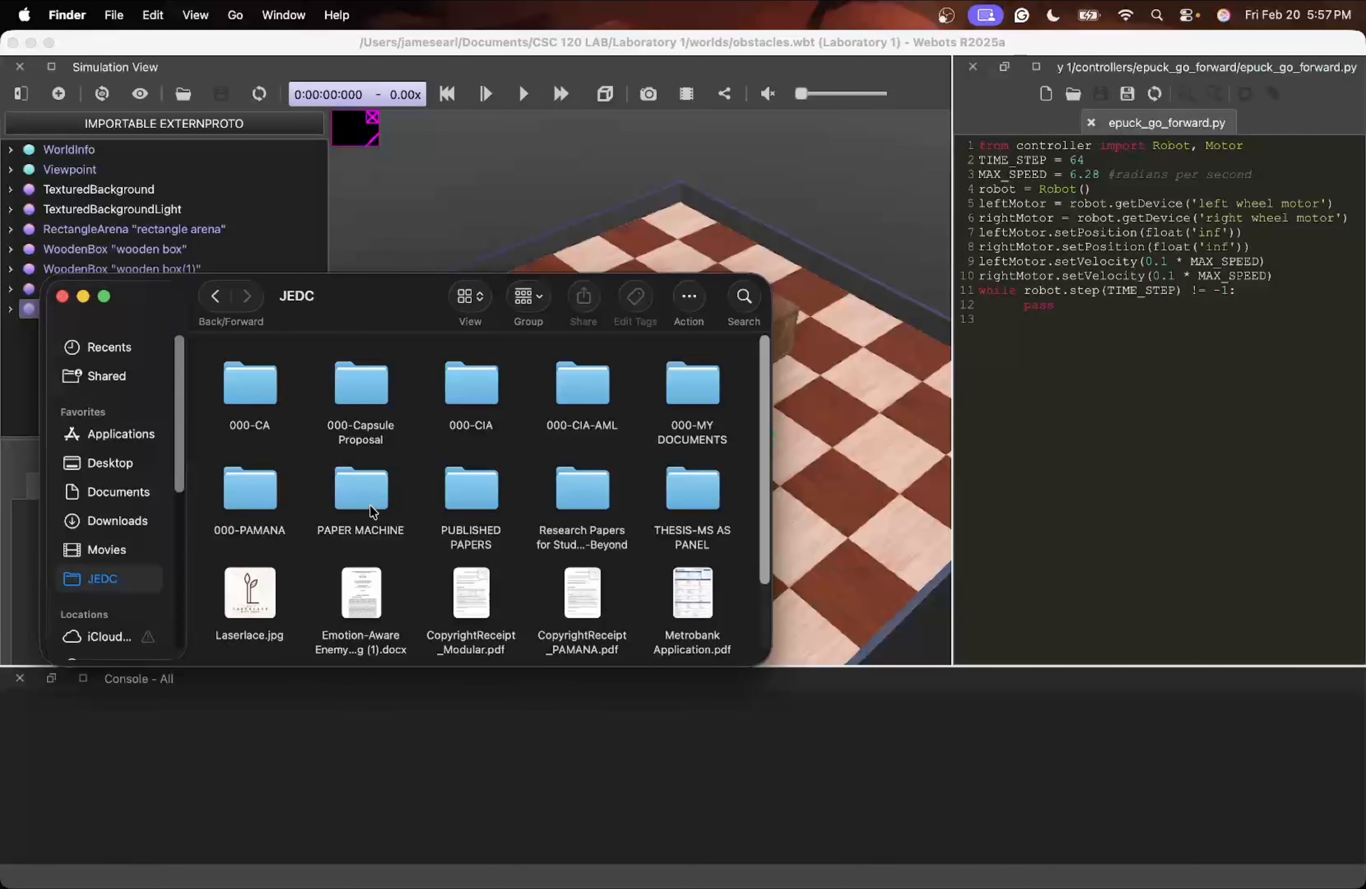
left_click(109, 492)
double_click(595, 400)
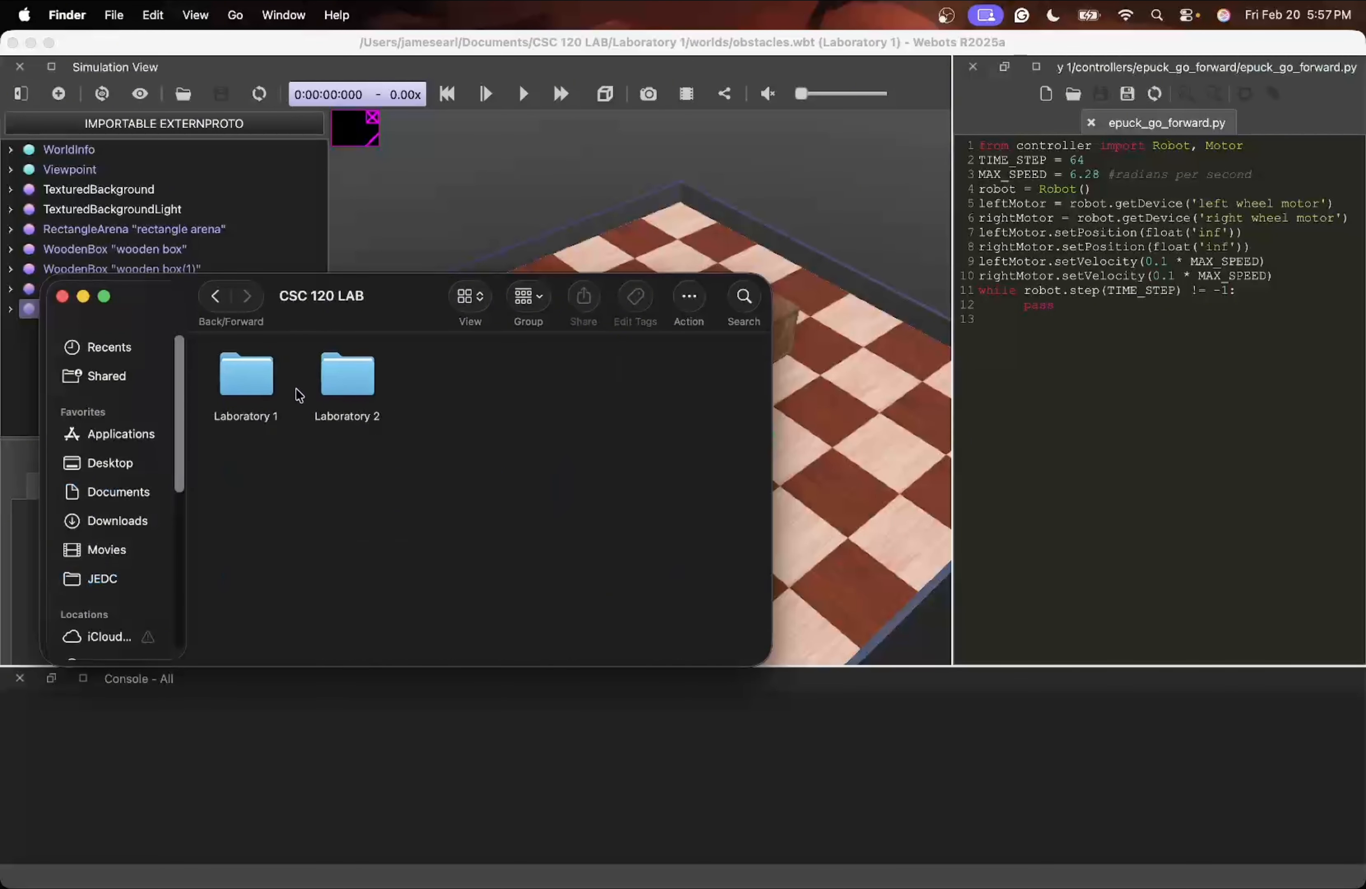
double_click(251, 378)
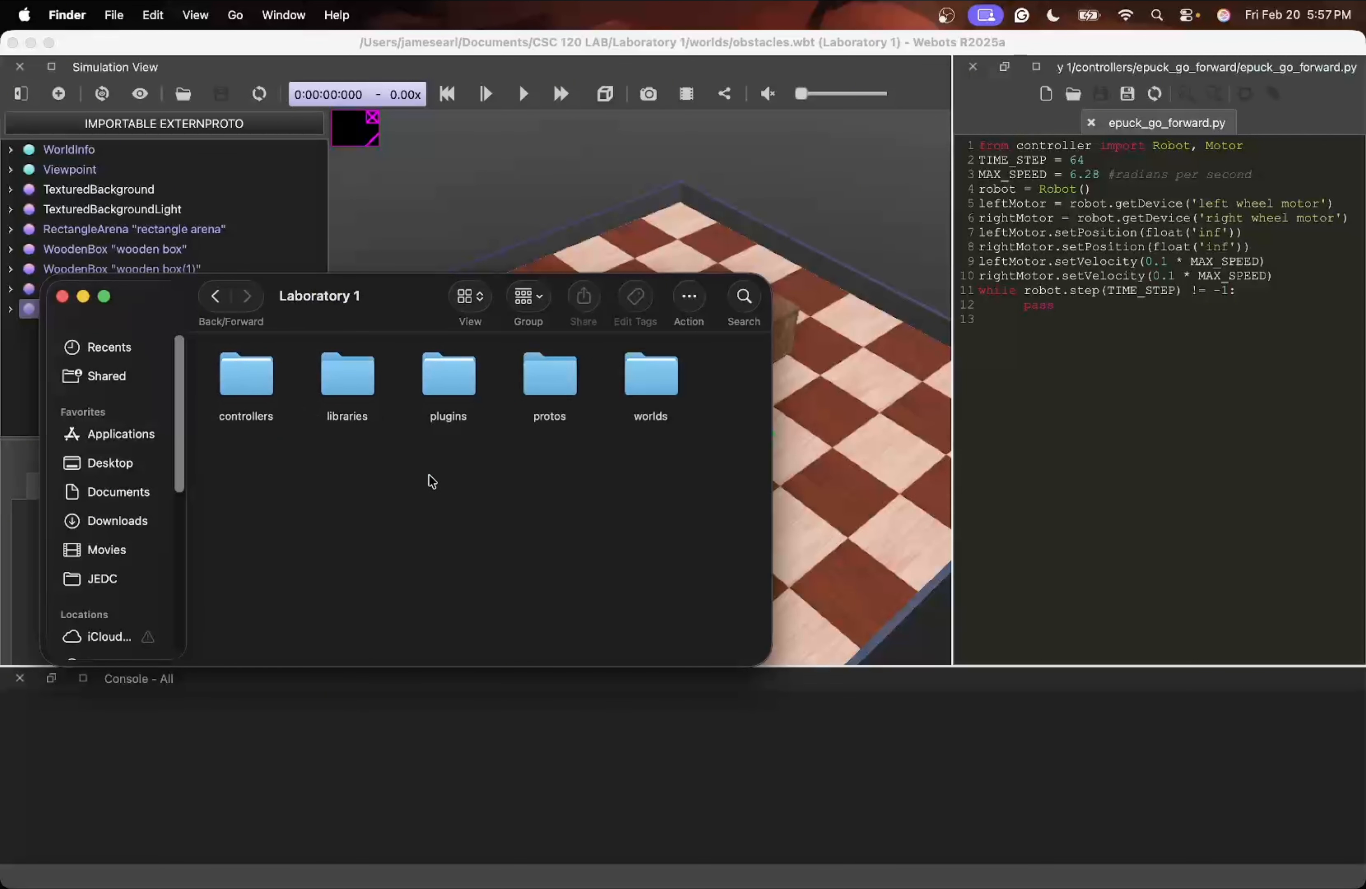
left_click(651, 378)
double_click(650, 379)
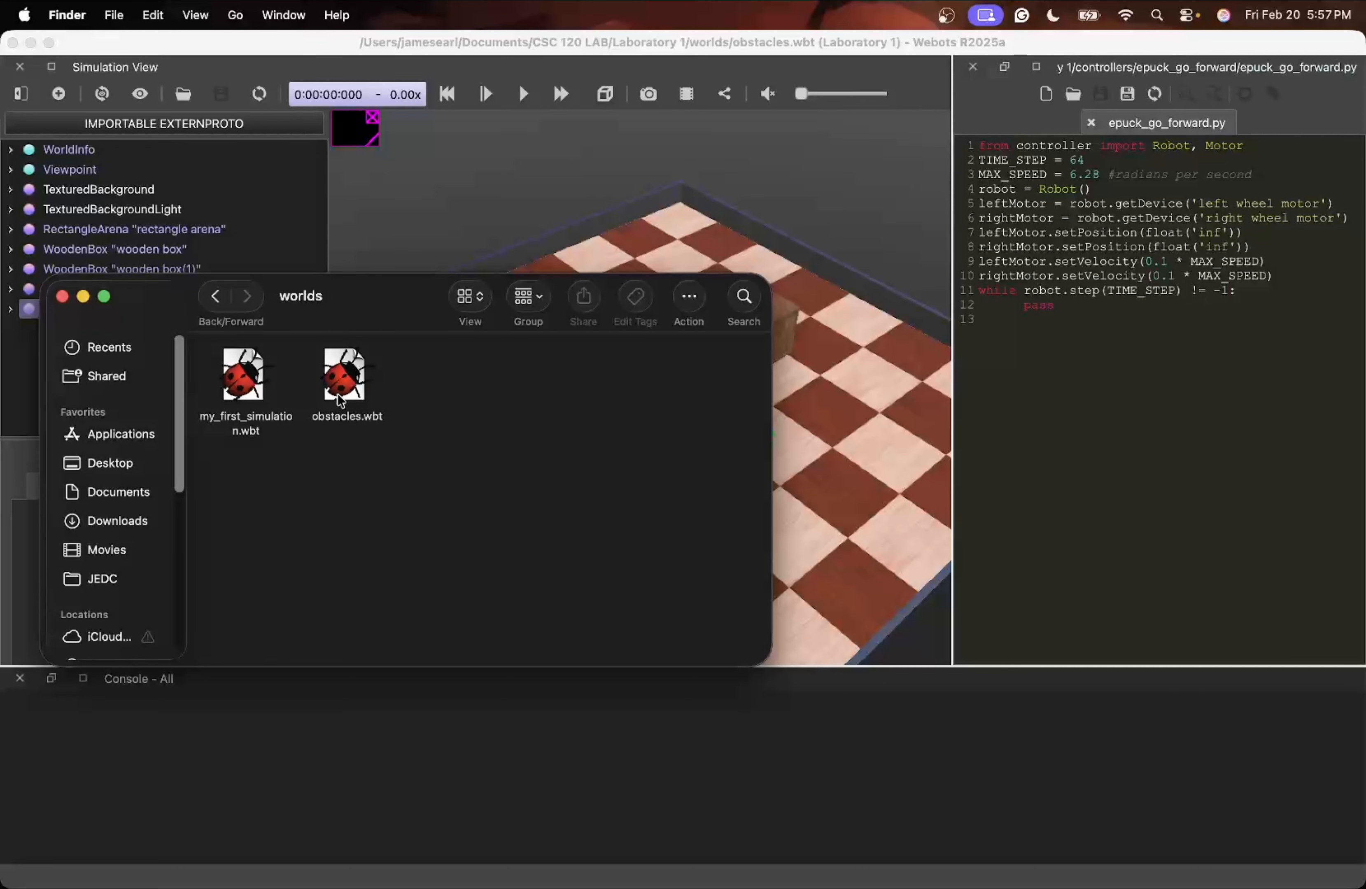
key("super+Tab")
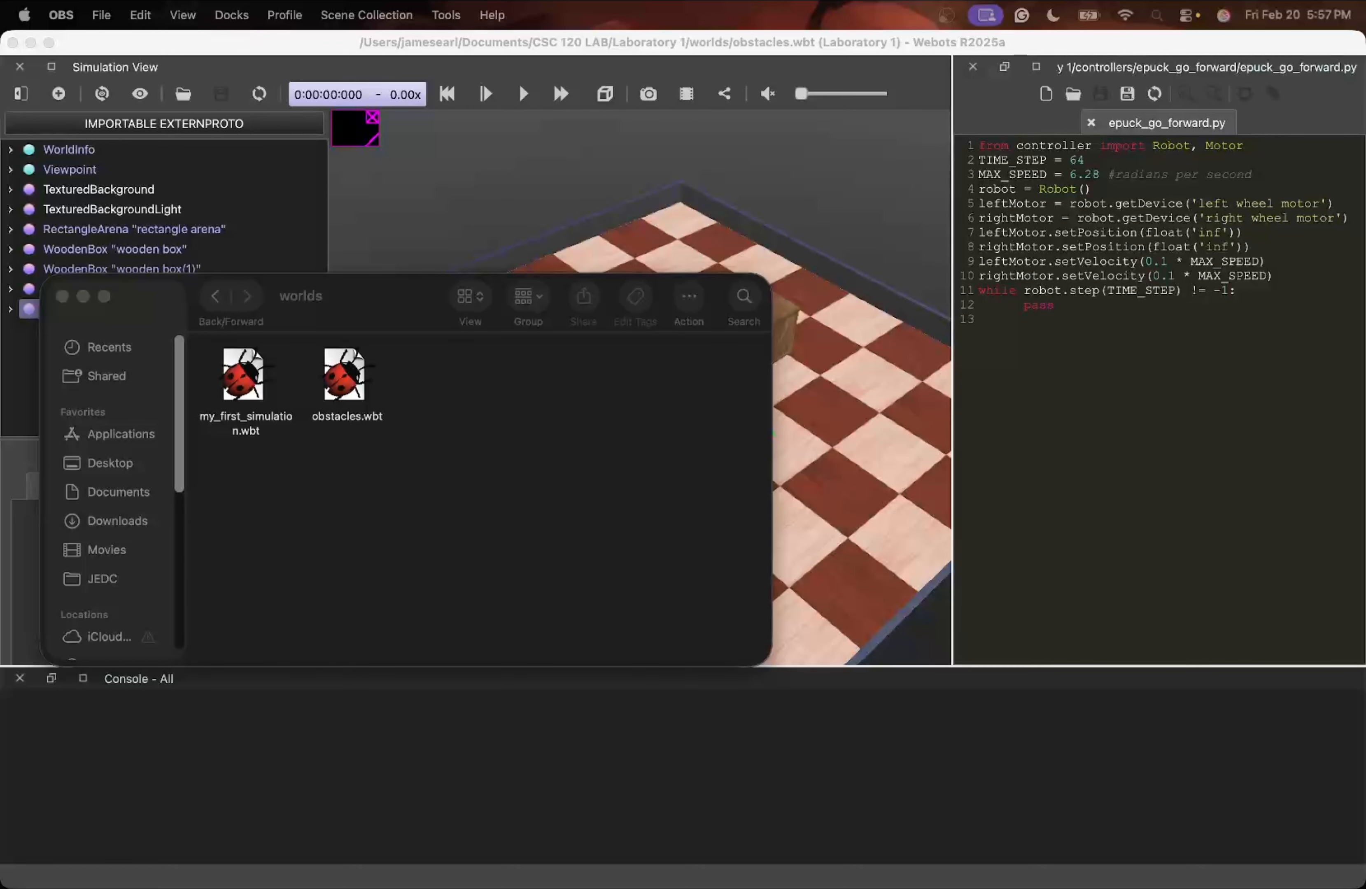
left_click(81, 297)
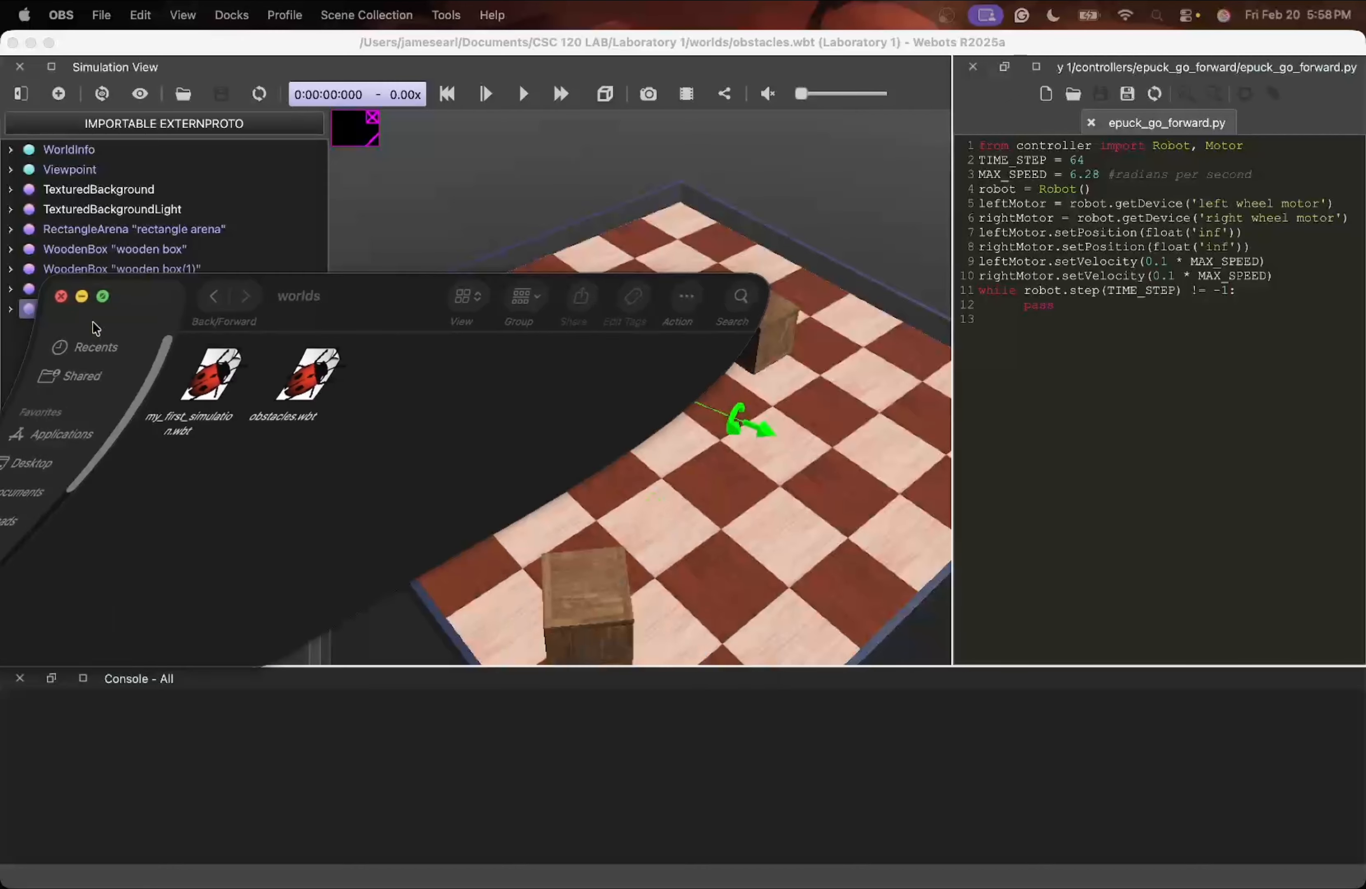
Delete the RectangleArena node from the scene tree
left_click(167, 234)
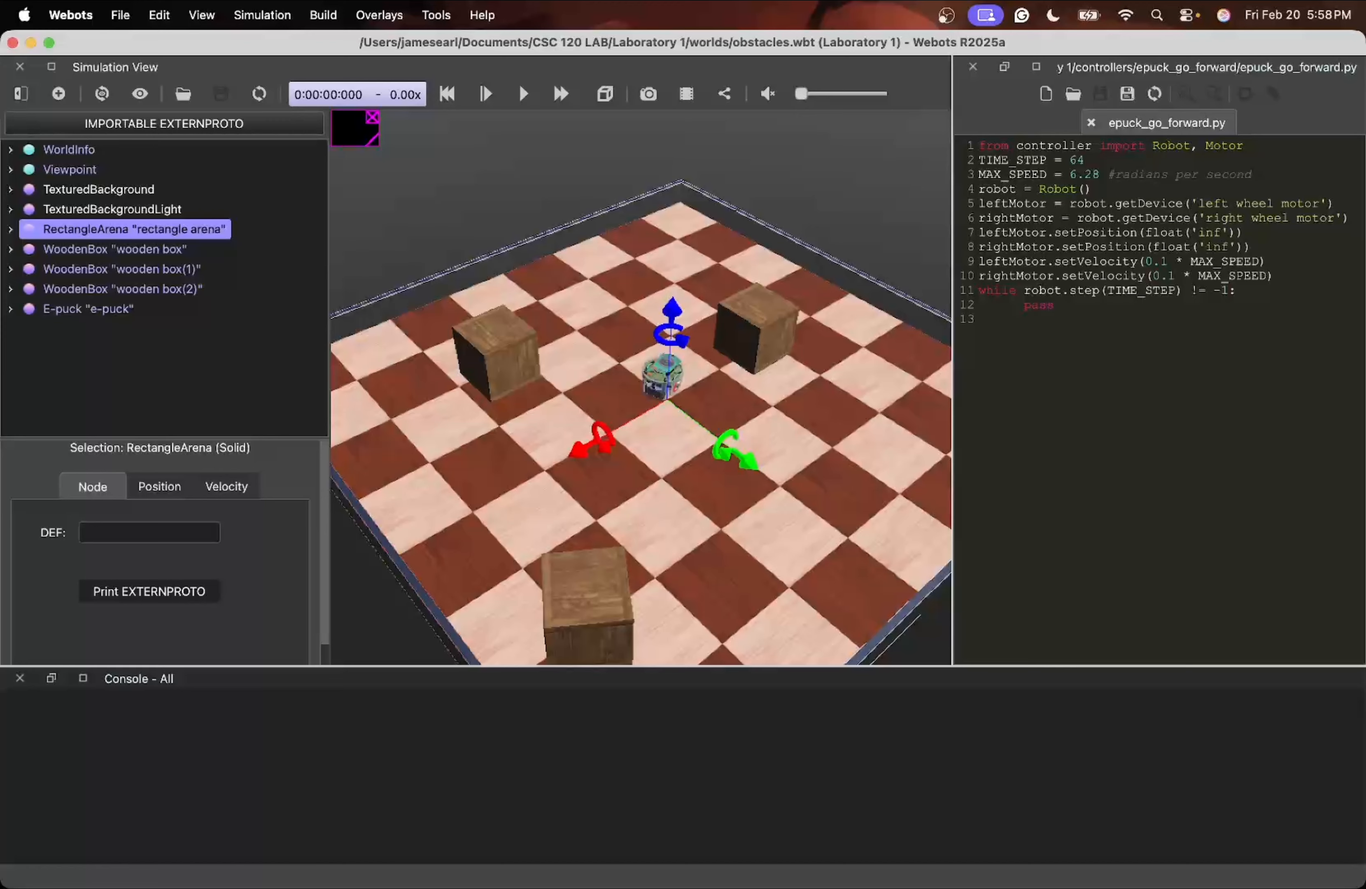
right_click(158, 231)
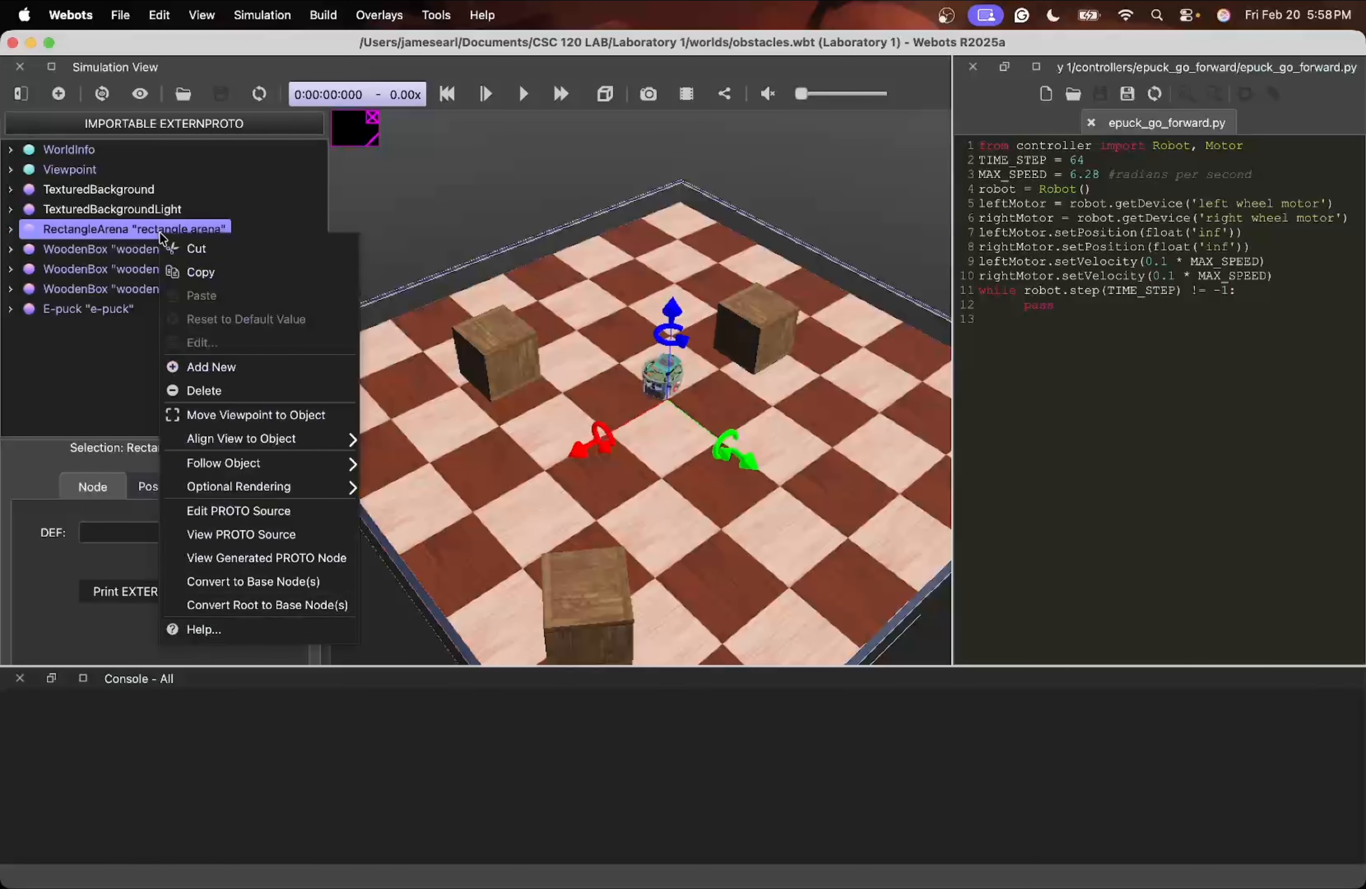
left_click(237, 390)
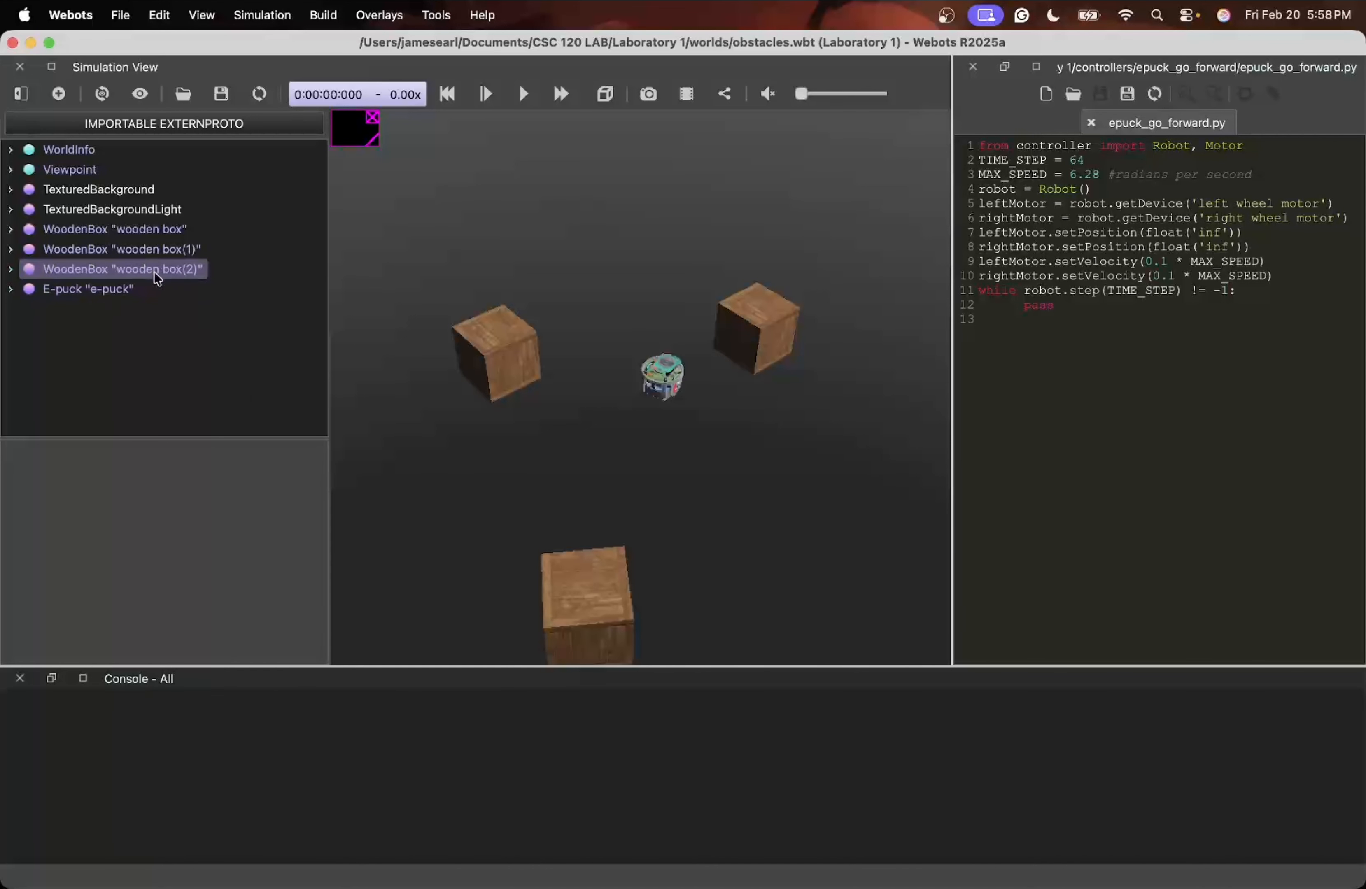
Search the node library for "floor" and add a Floor (Solid) node after TexturedBackgroundLight
left_click(116, 211)
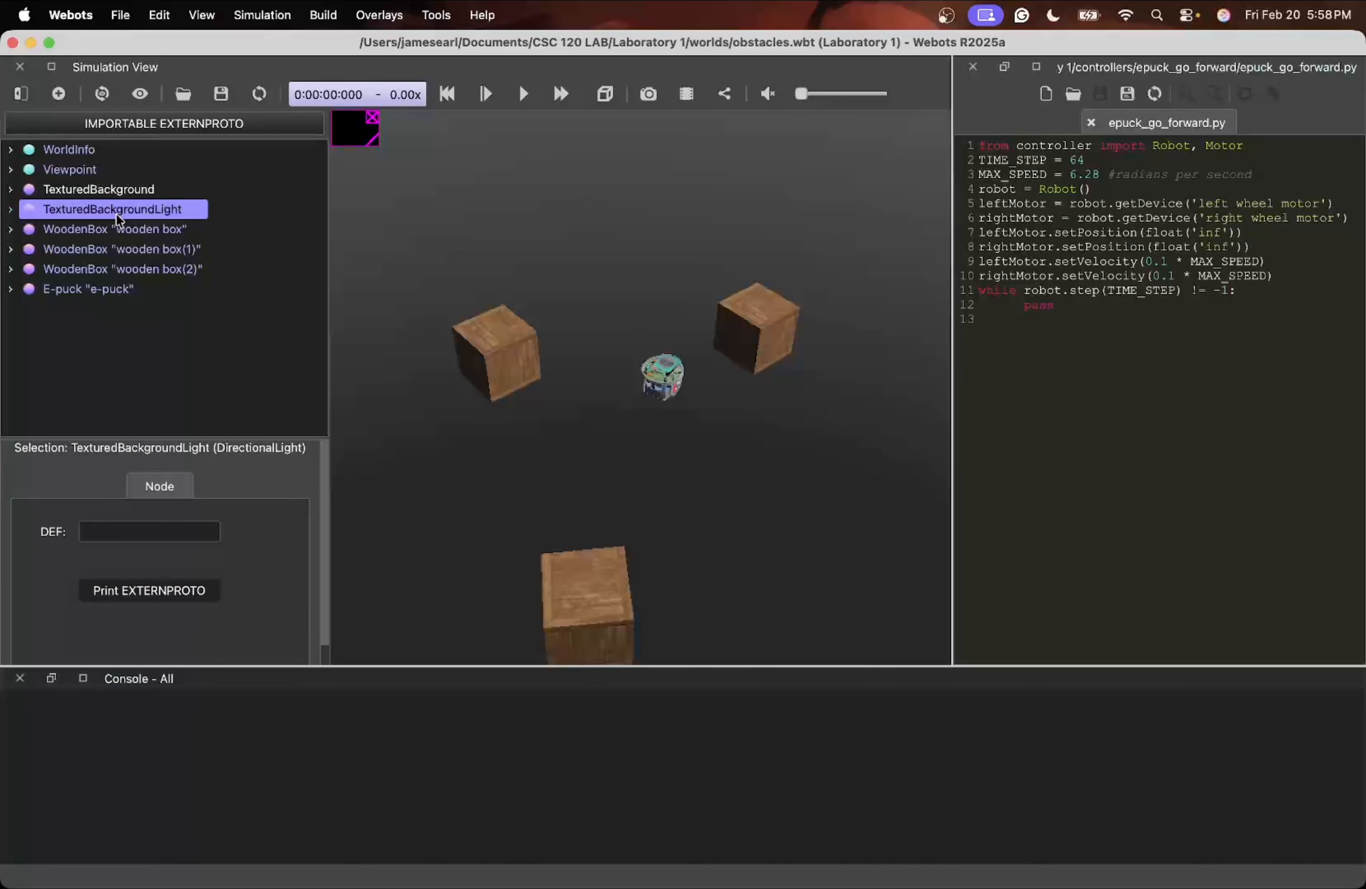
right_click(116, 213)
left_click(218, 347)
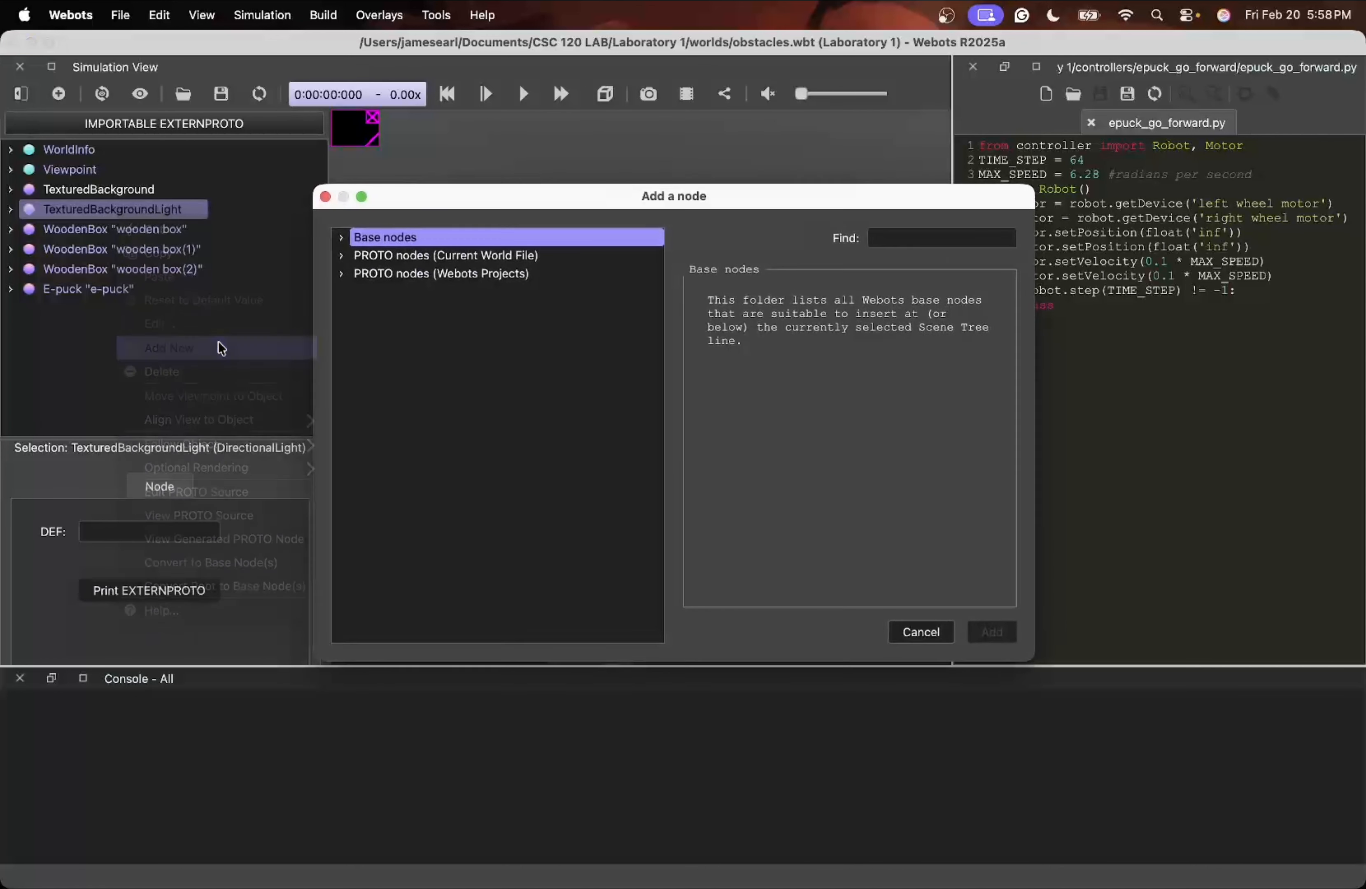
left_click(342, 255)
left_click(341, 255)
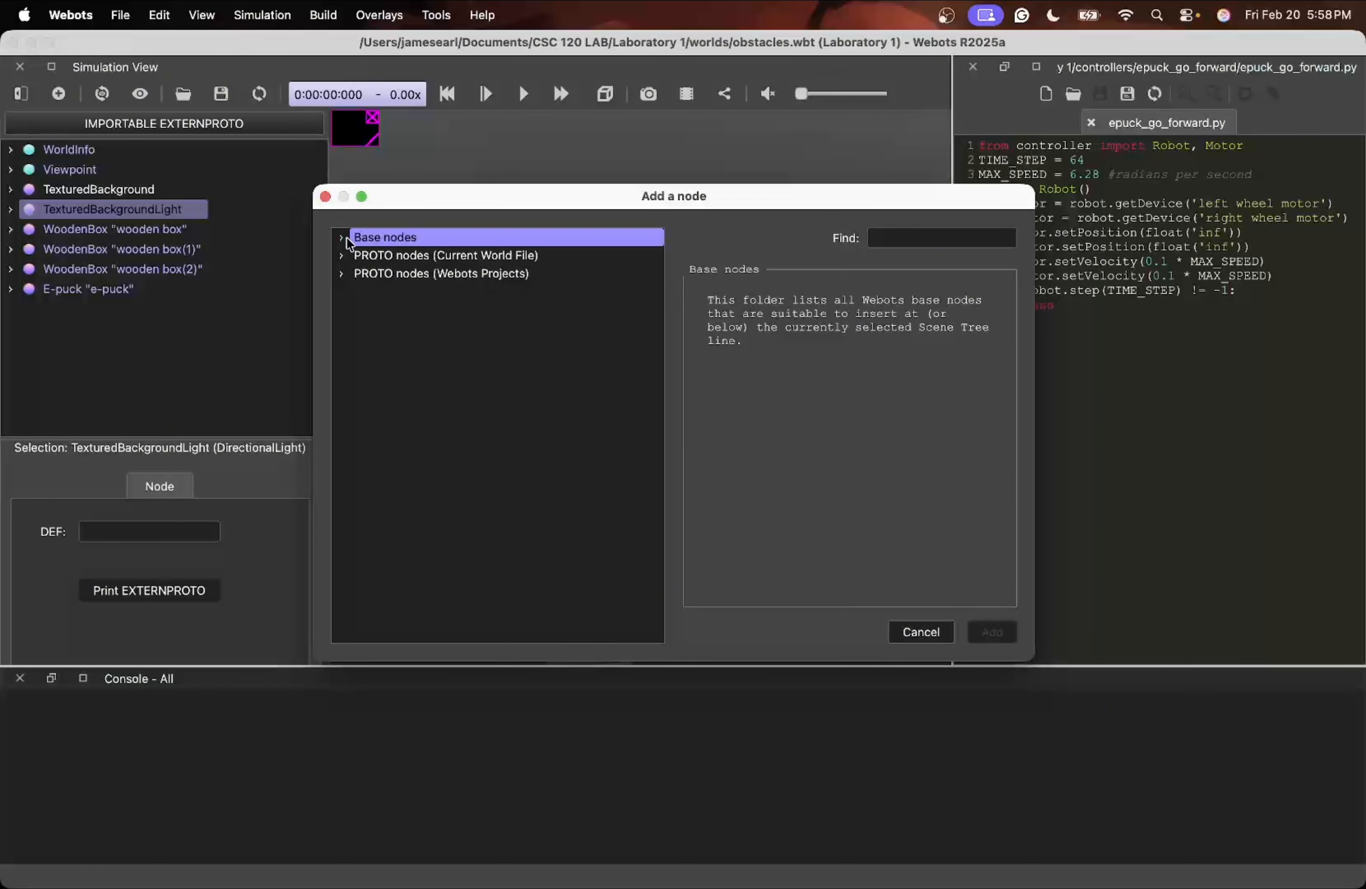
left_click(340, 271)
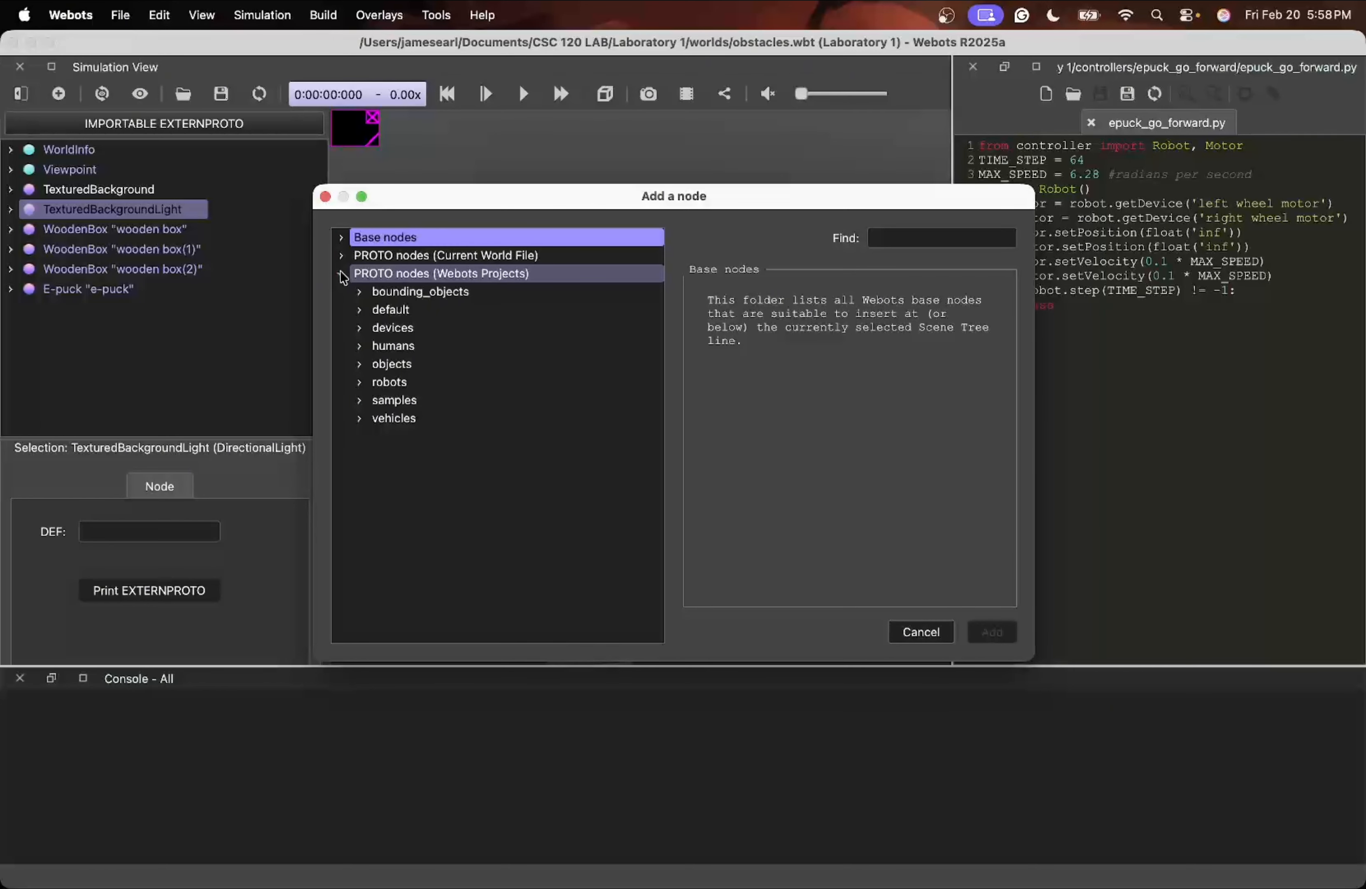
left_click(340, 271)
left_click(919, 239)
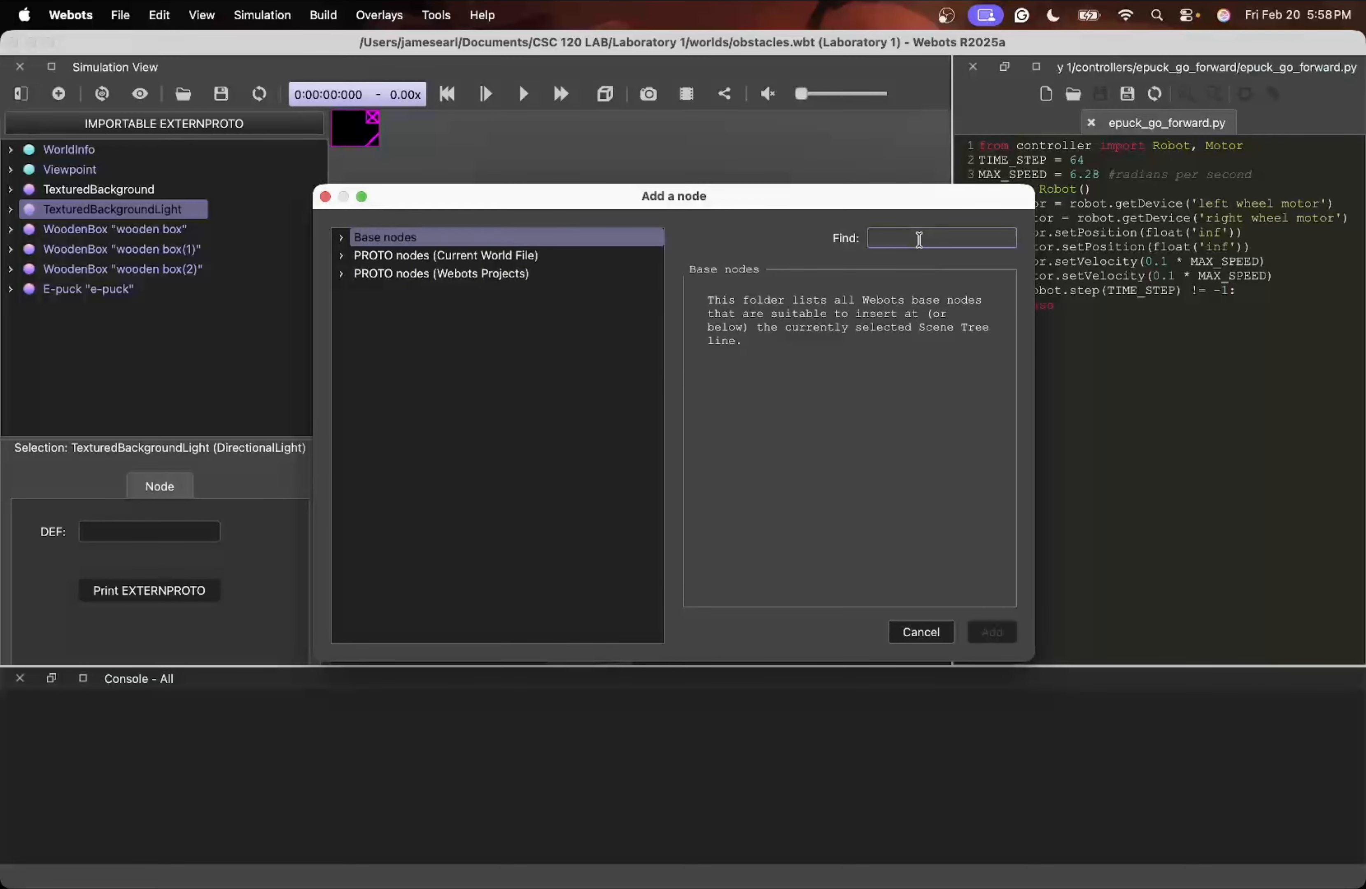
type("flo")
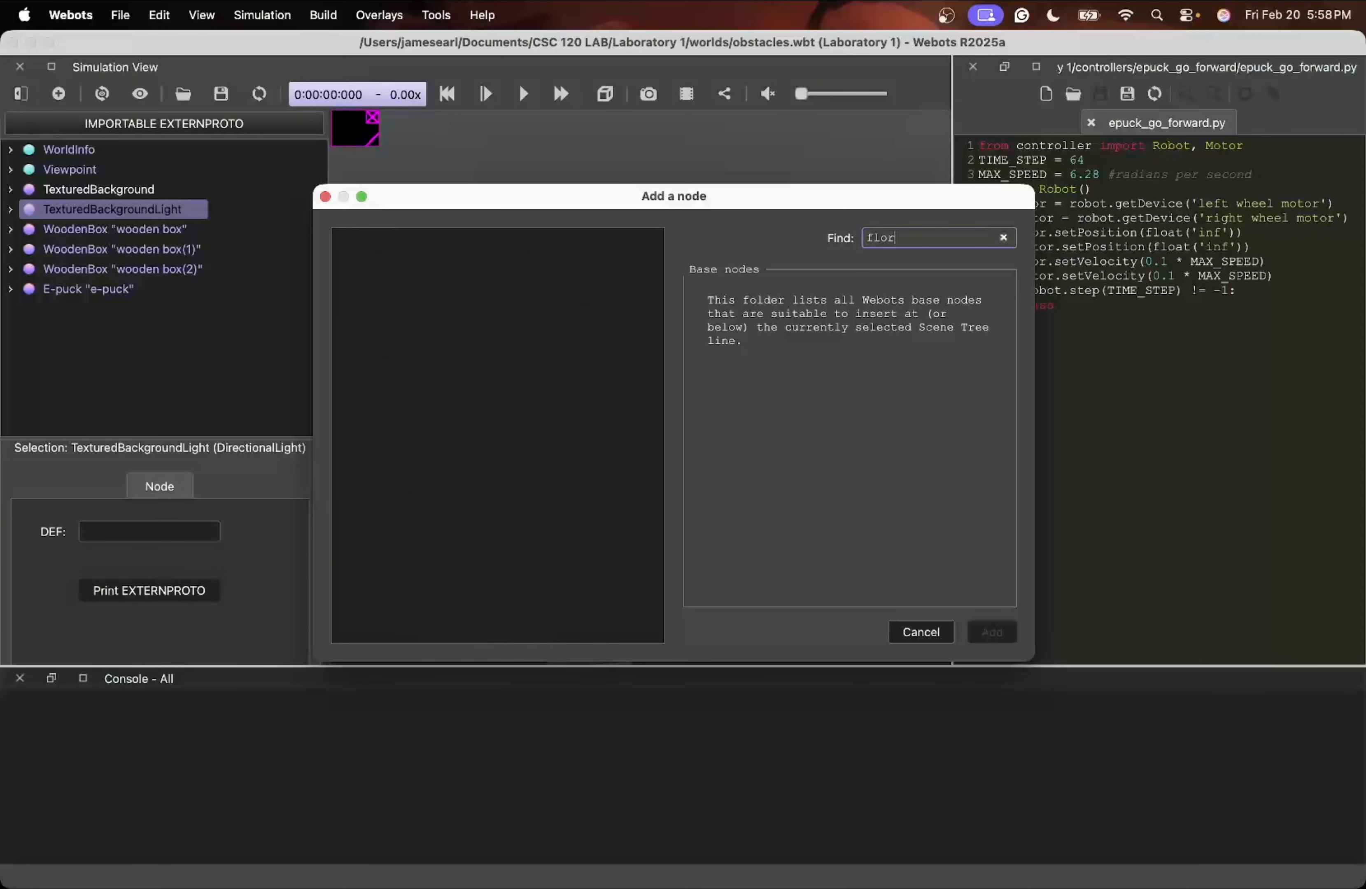
type("or")
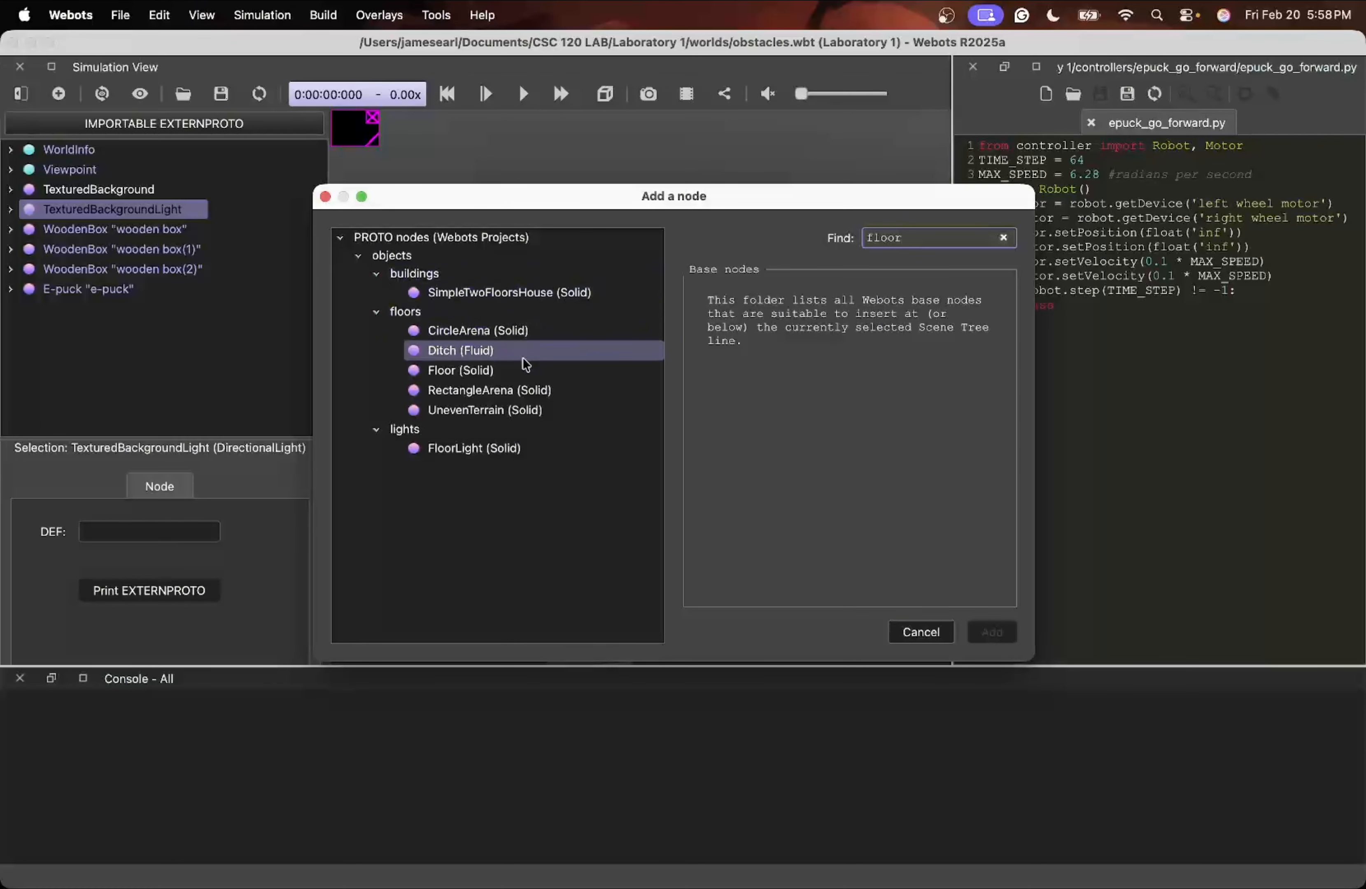
left_click(489, 371)
left_click(992, 631)
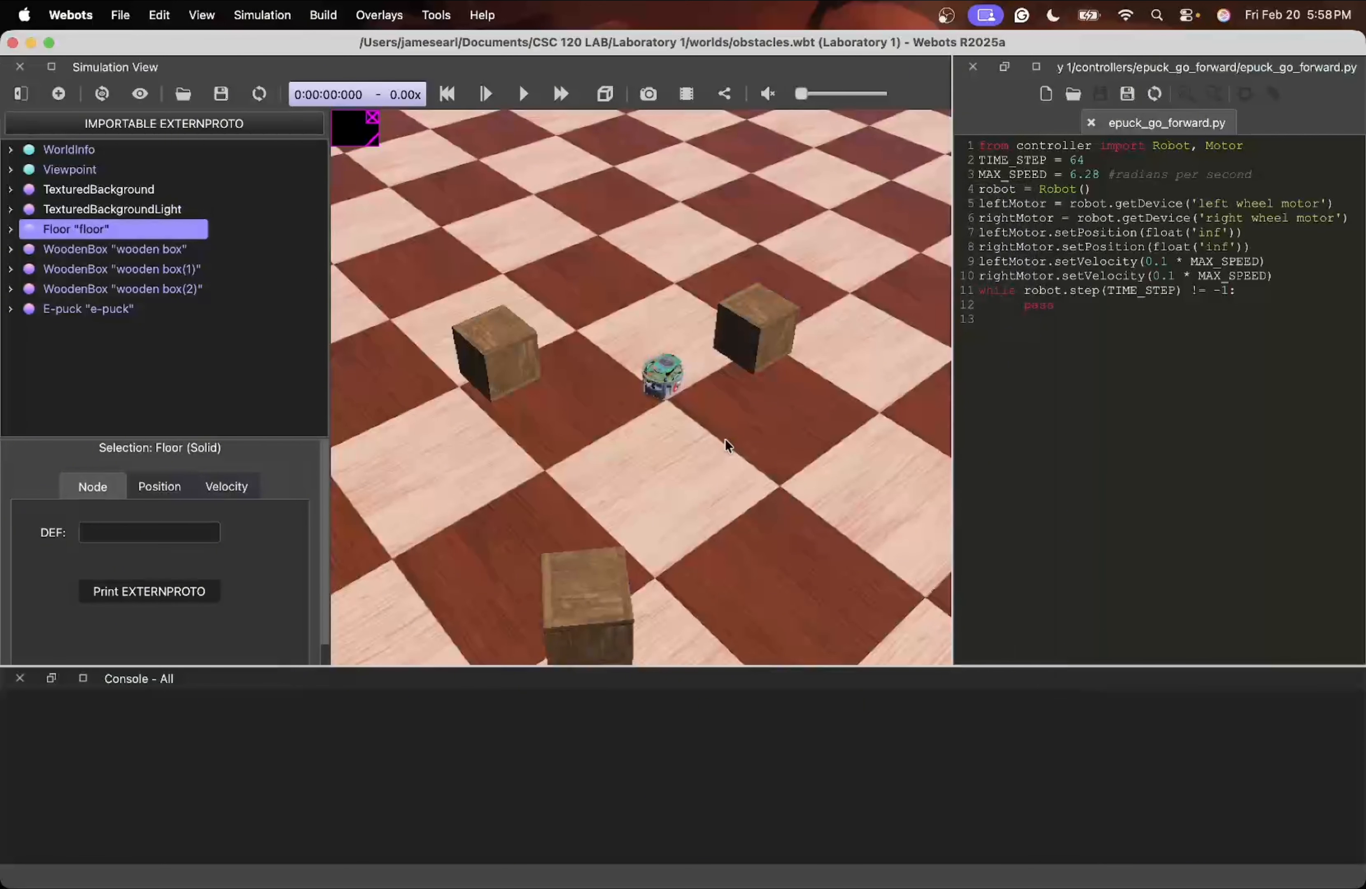
Set the Floor node's size to 1 m in x and 1 m in y, and collapse the node
scroll(726, 440, "down", 10)
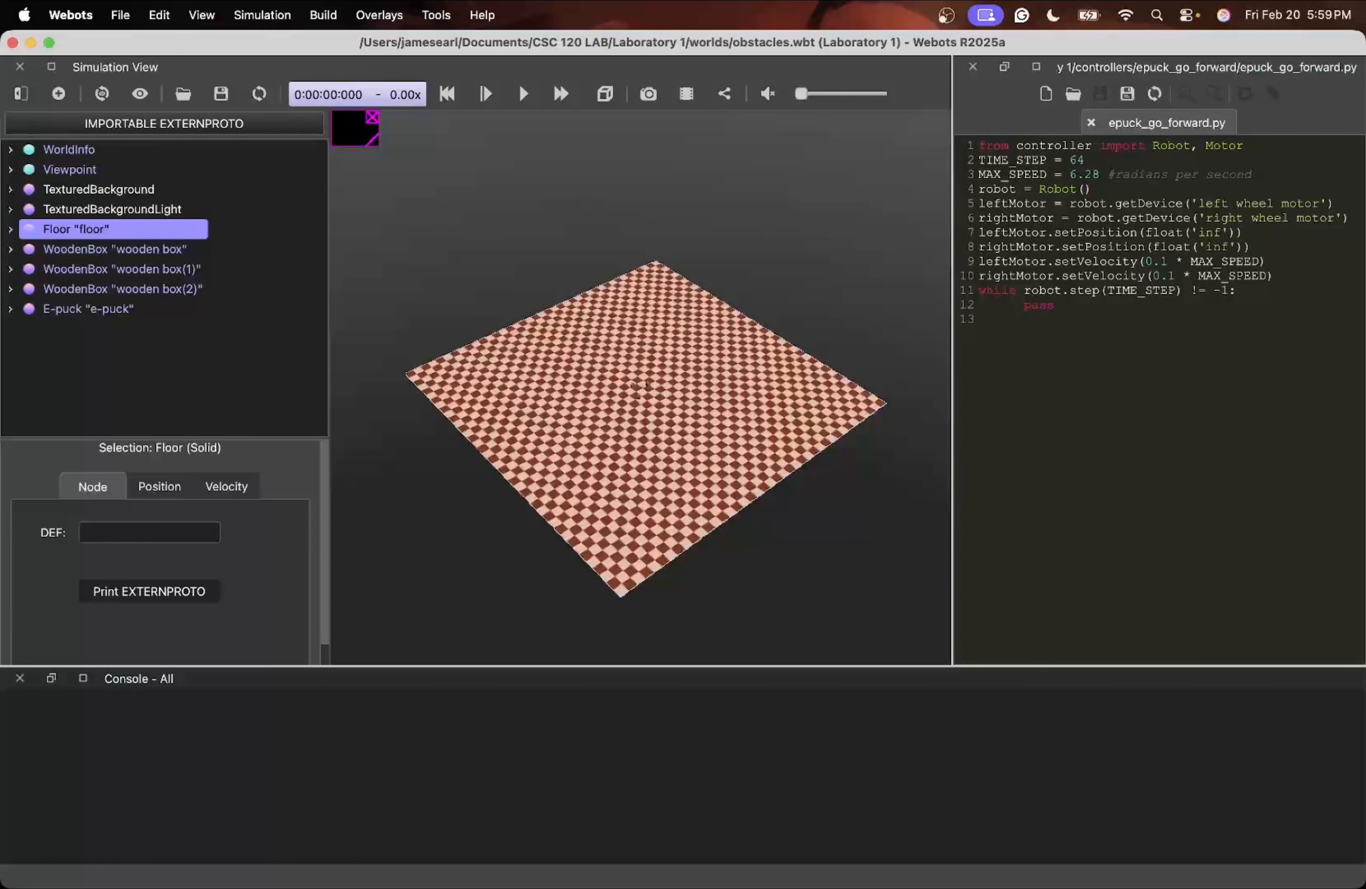
left_click(10, 229)
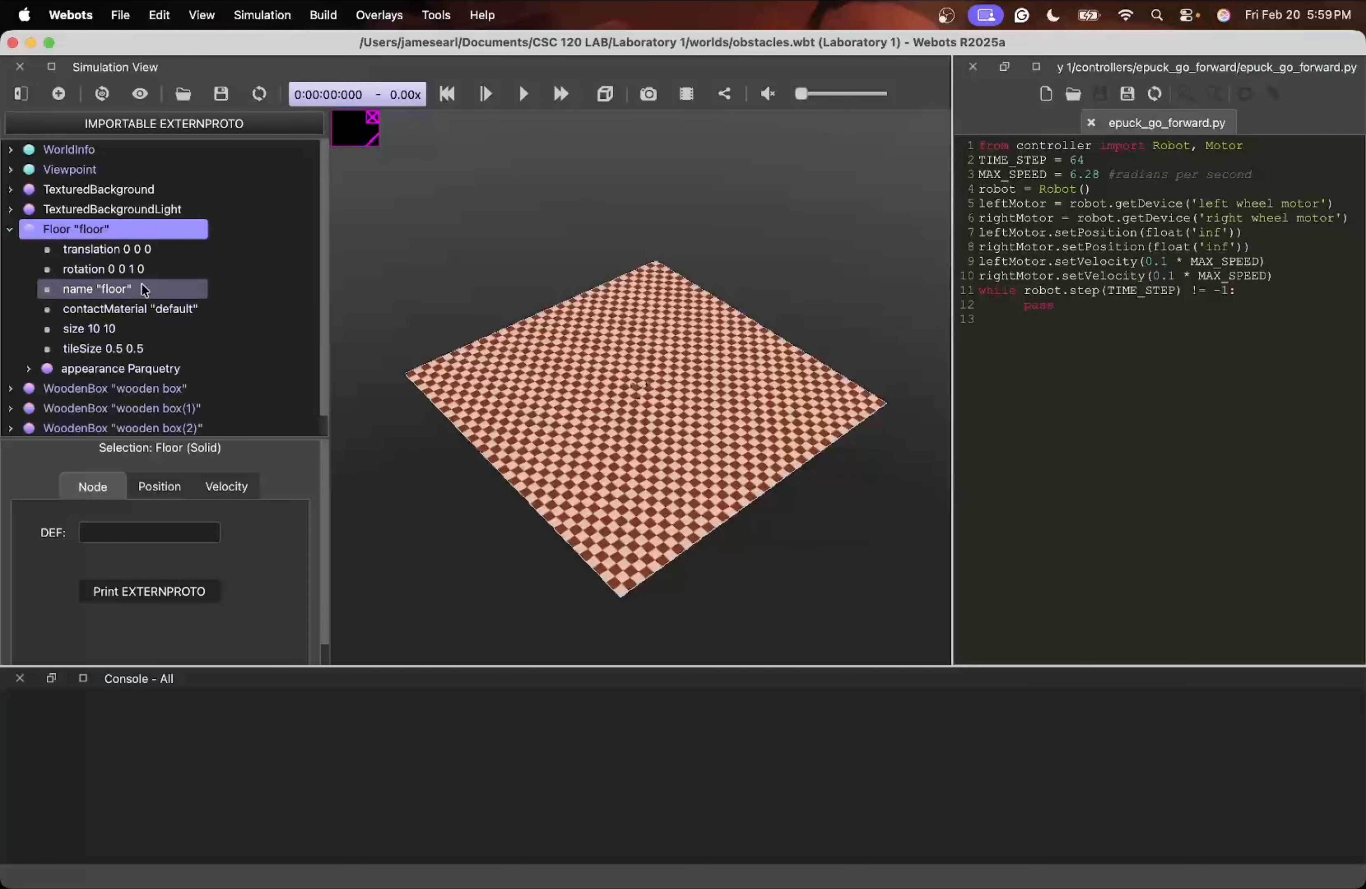
left_click(139, 328)
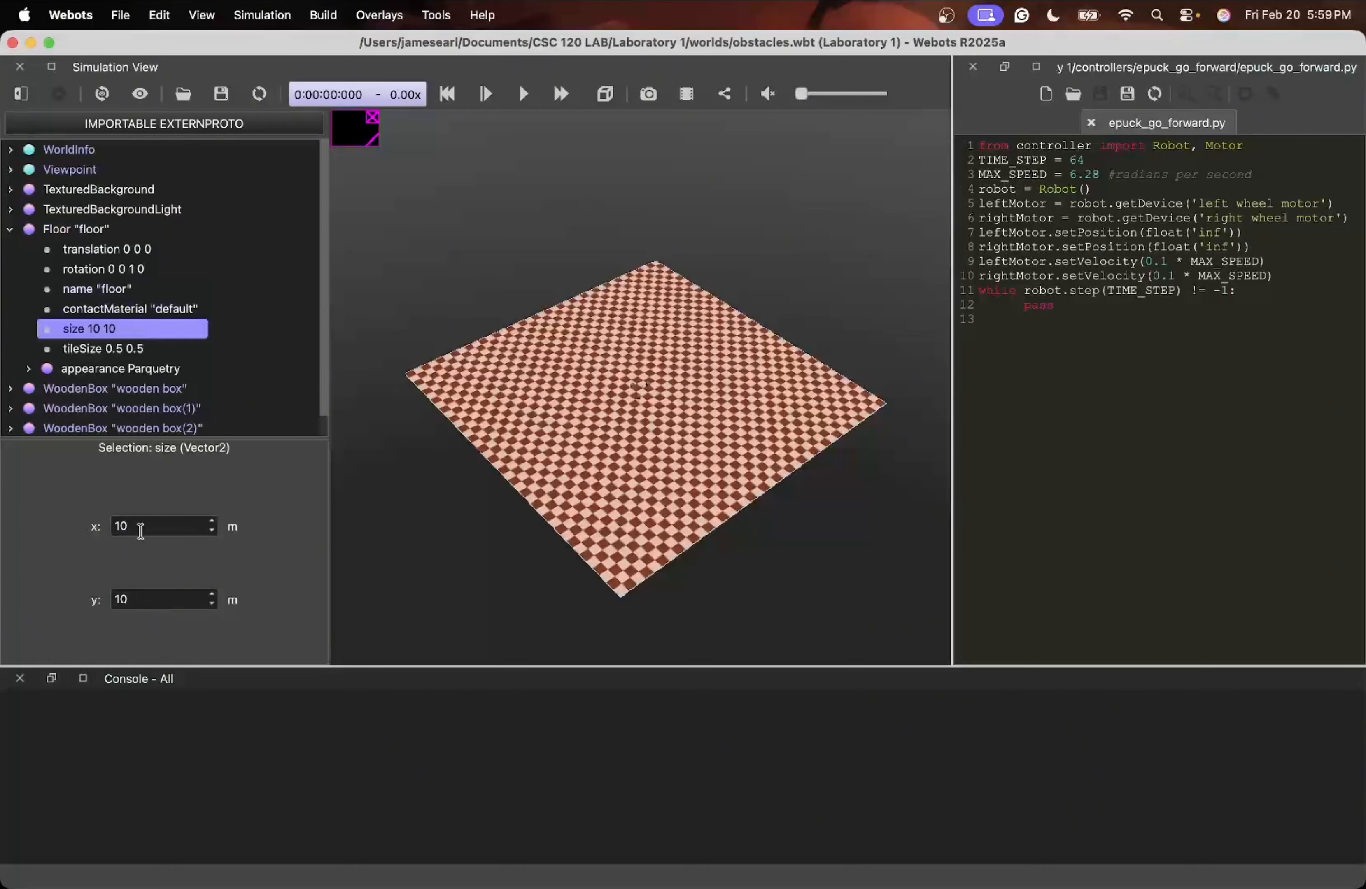
left_click(161, 526)
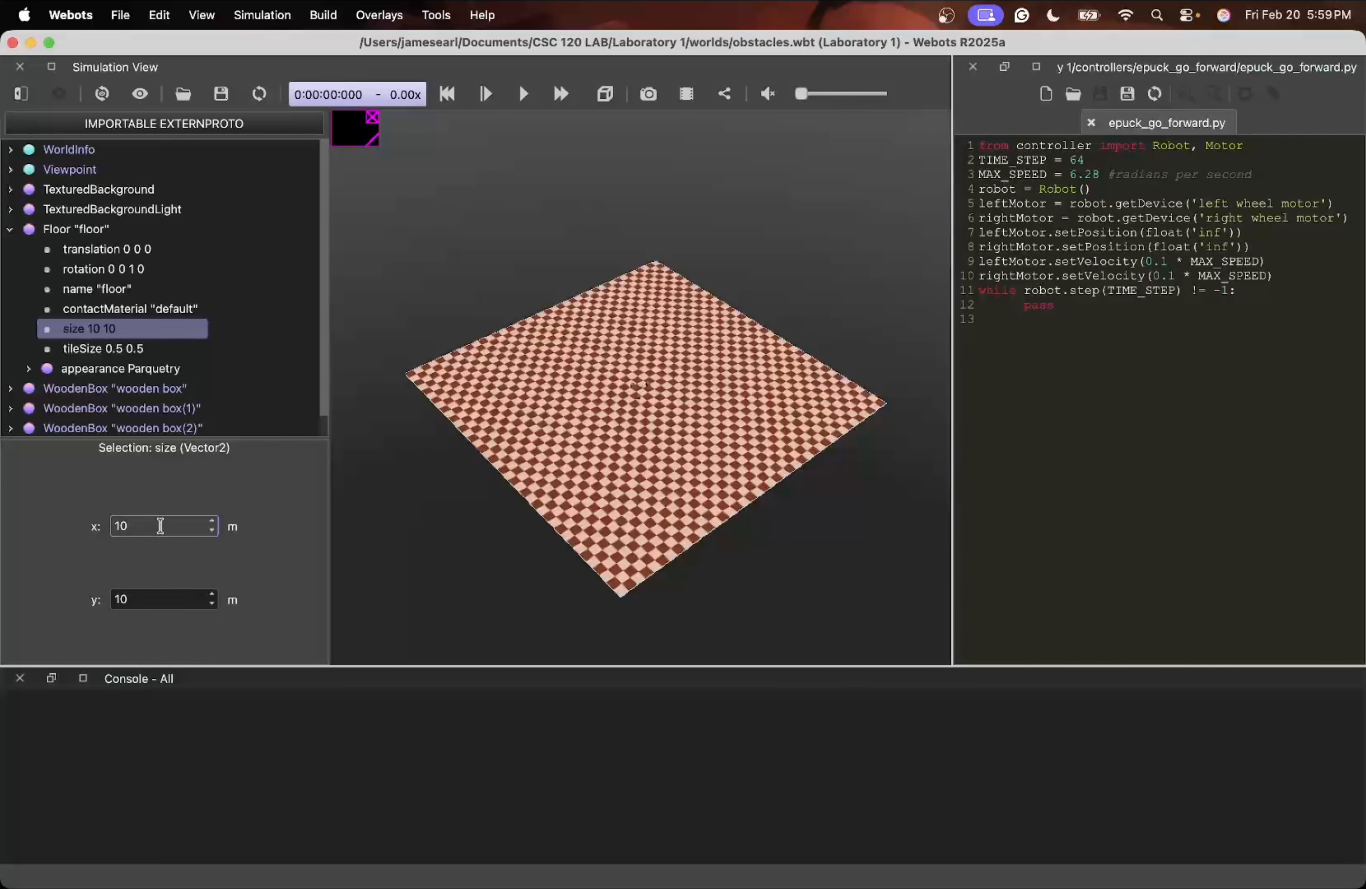
key("BackSpace")
left_click(130, 598)
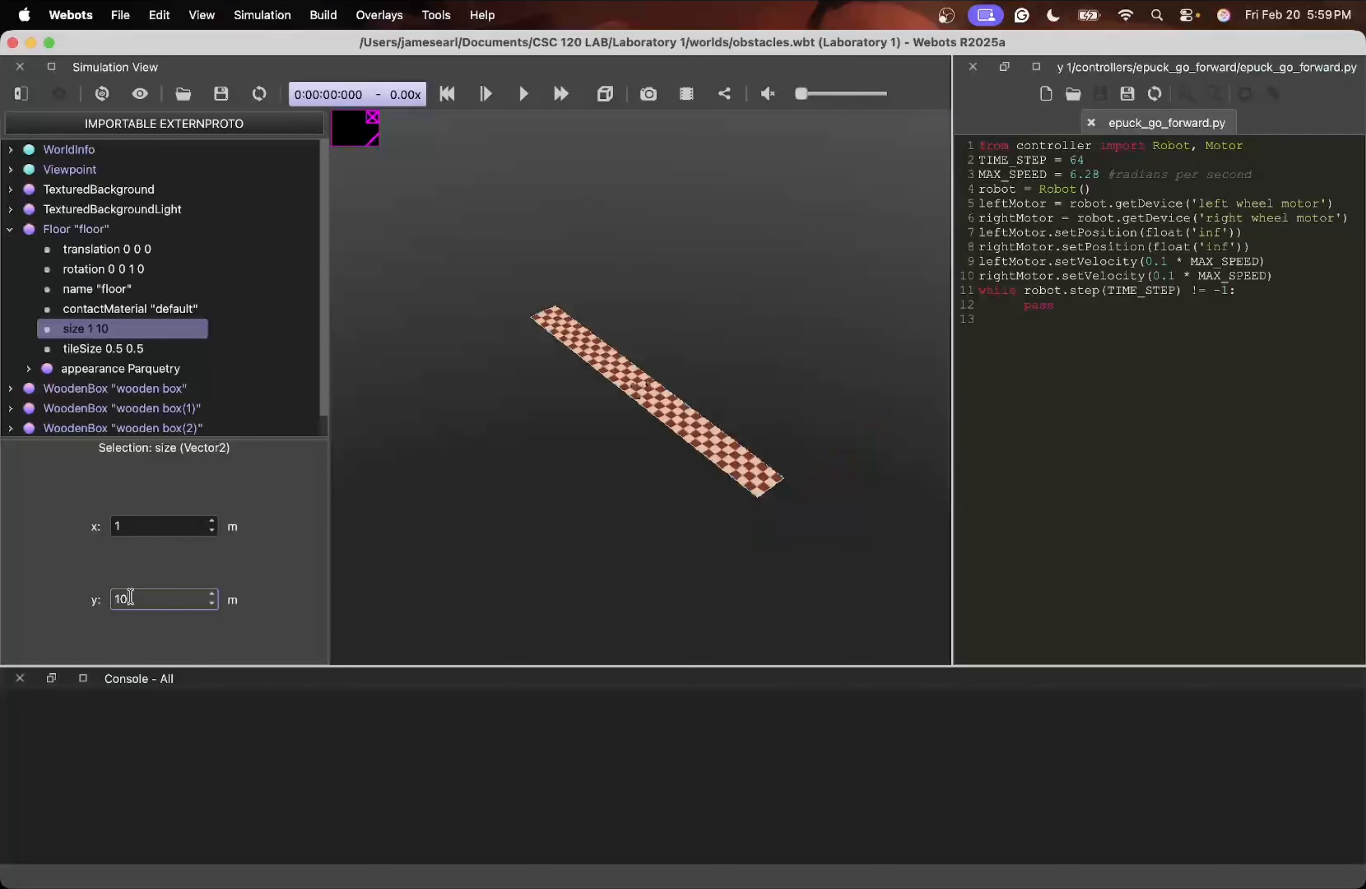
key("BackSpace")
key("Return")
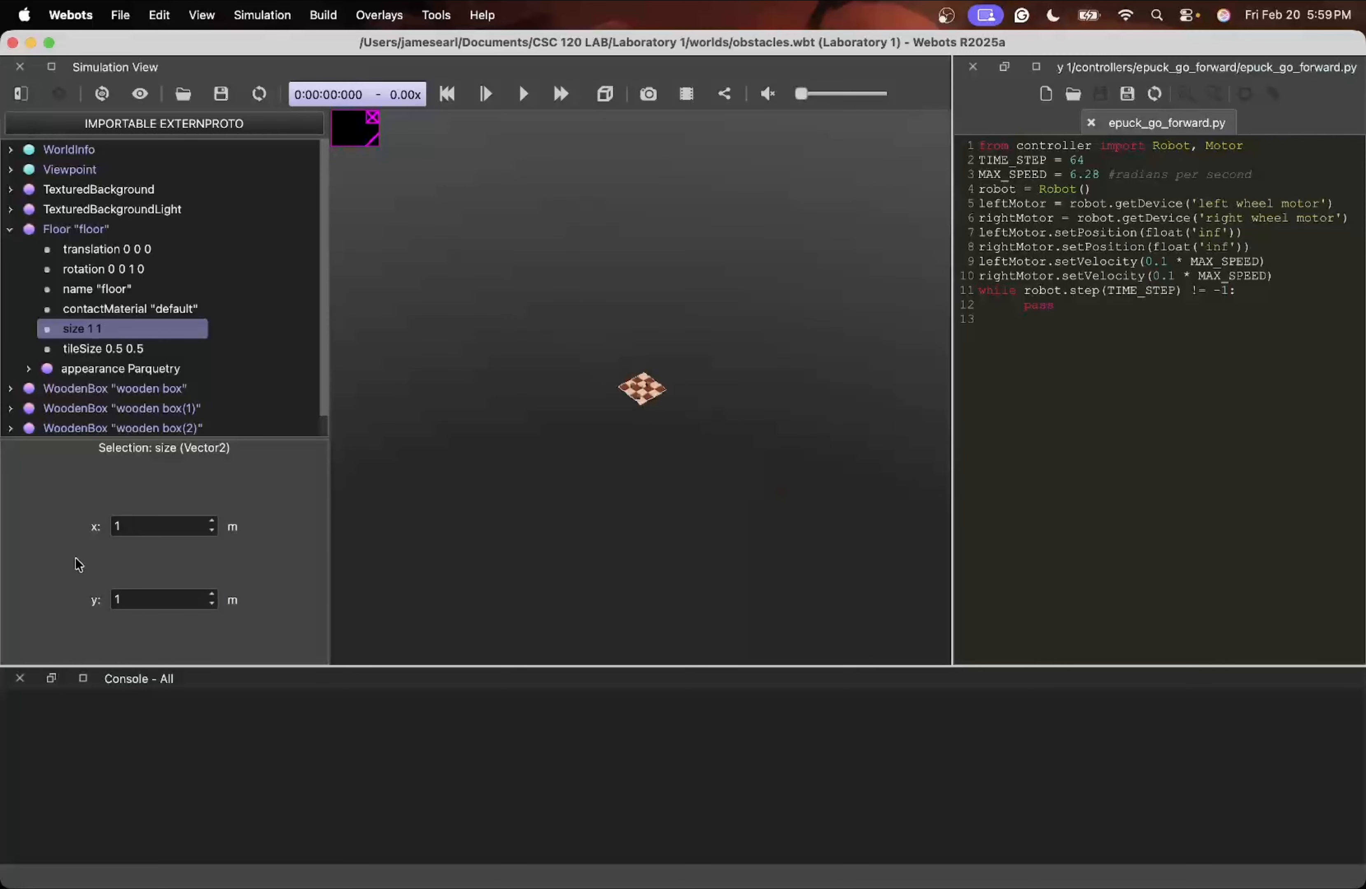
scroll(631, 375, "up", 10)
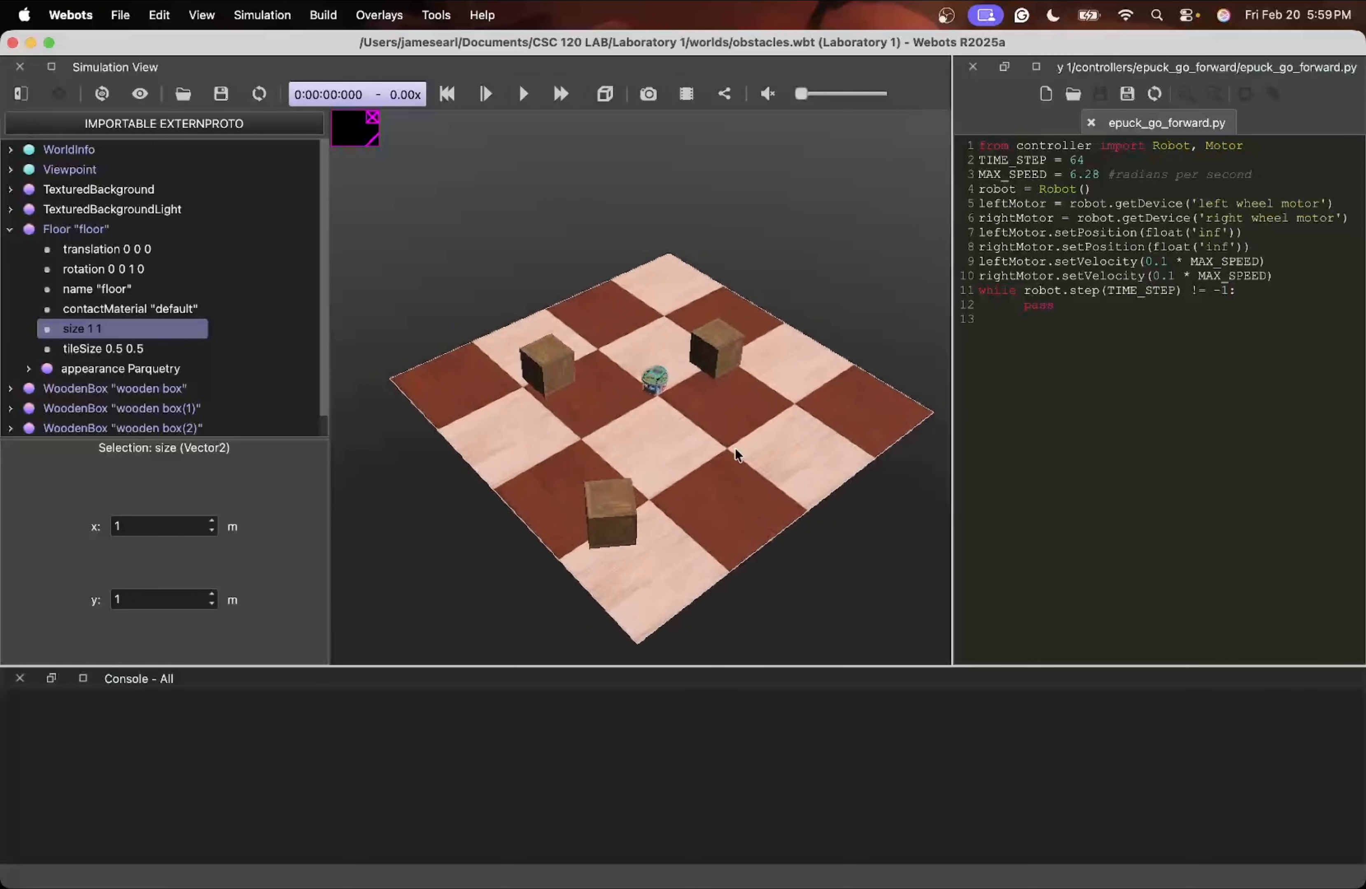
left_click_drag(751, 429, 746, 433)
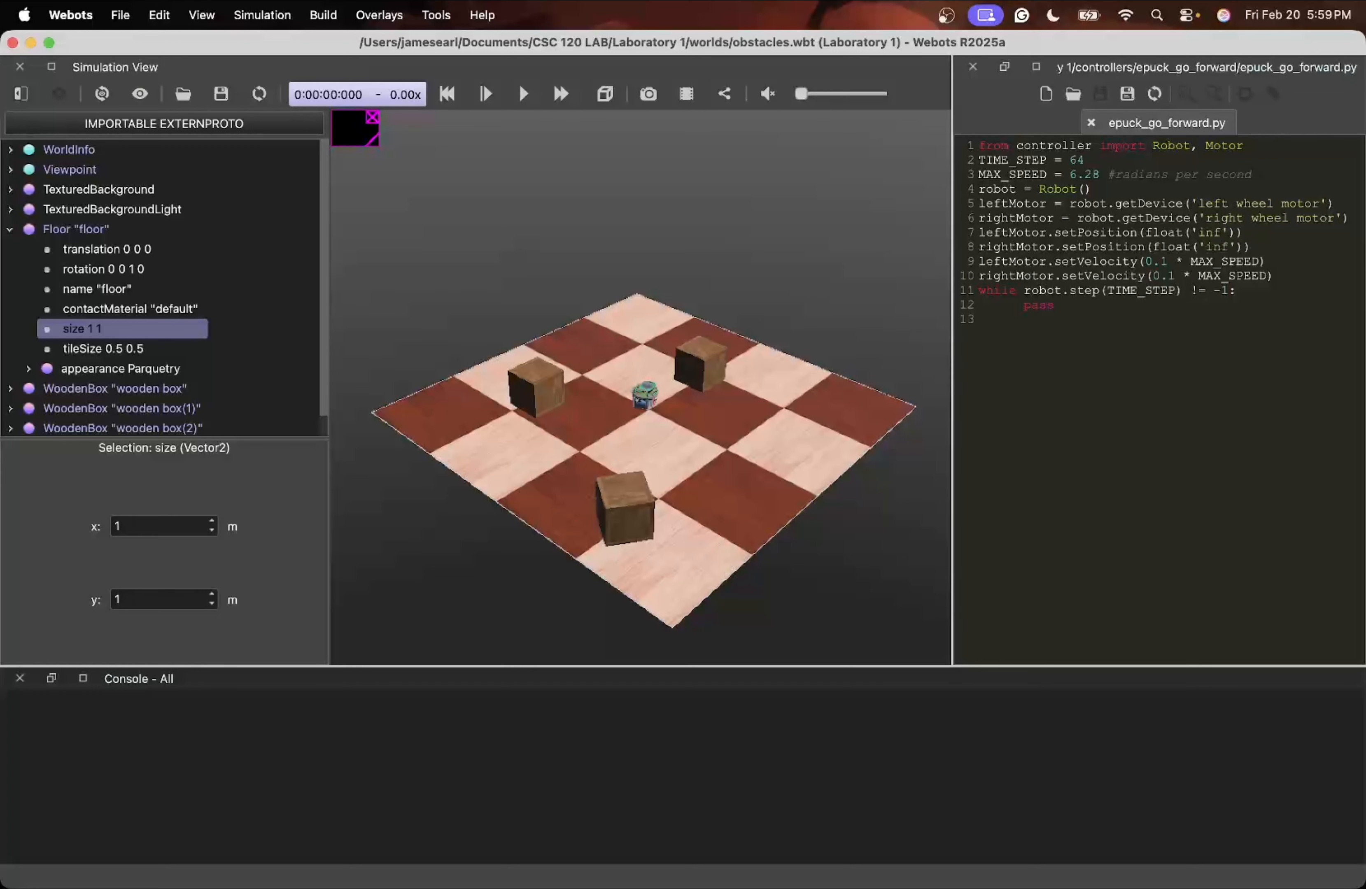
left_click(9, 231)
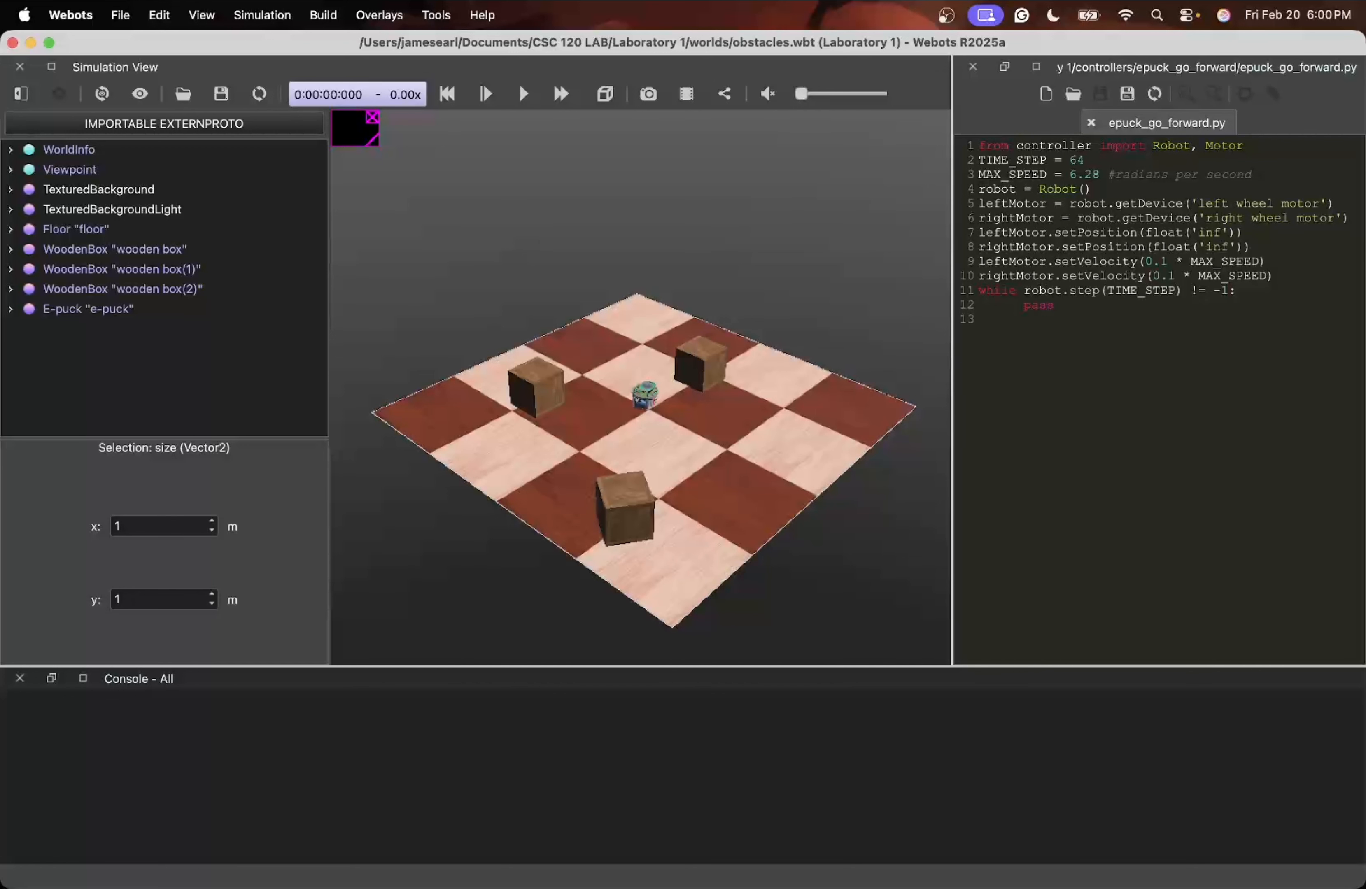
Switch to Preview and read the Part C section on the Solid node in Laboratory 2.pdf
left_click_drag(1, 232, 626, 123)
double_click(660, 136)
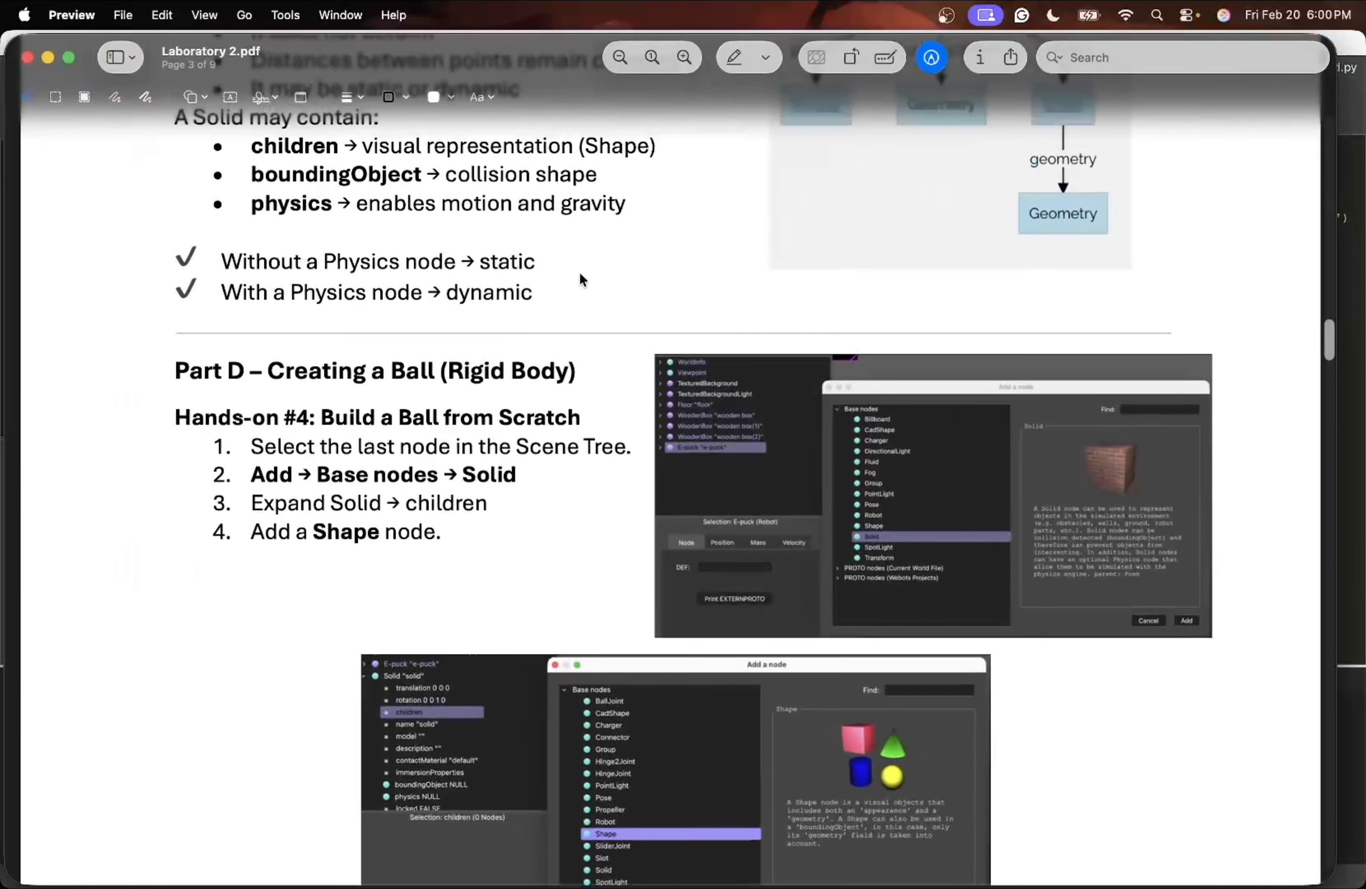
scroll(580, 272, "up", 5)
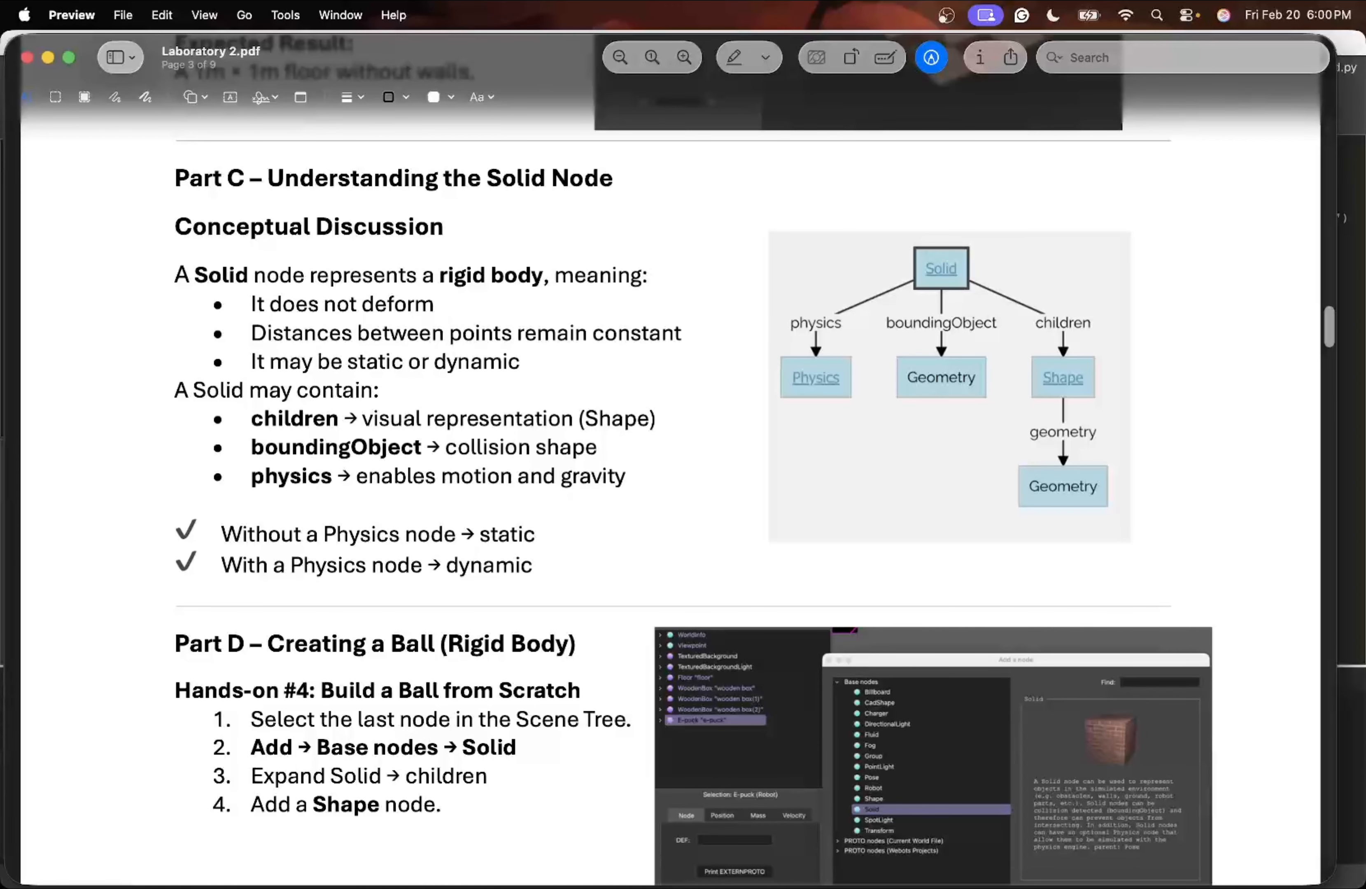
Switch to Webots to review the Floor node's fields, then return to the Solid node discussion in Laboratory 2.pdf
left_click_drag(506, 47, 547, 475)
left_click(11, 229)
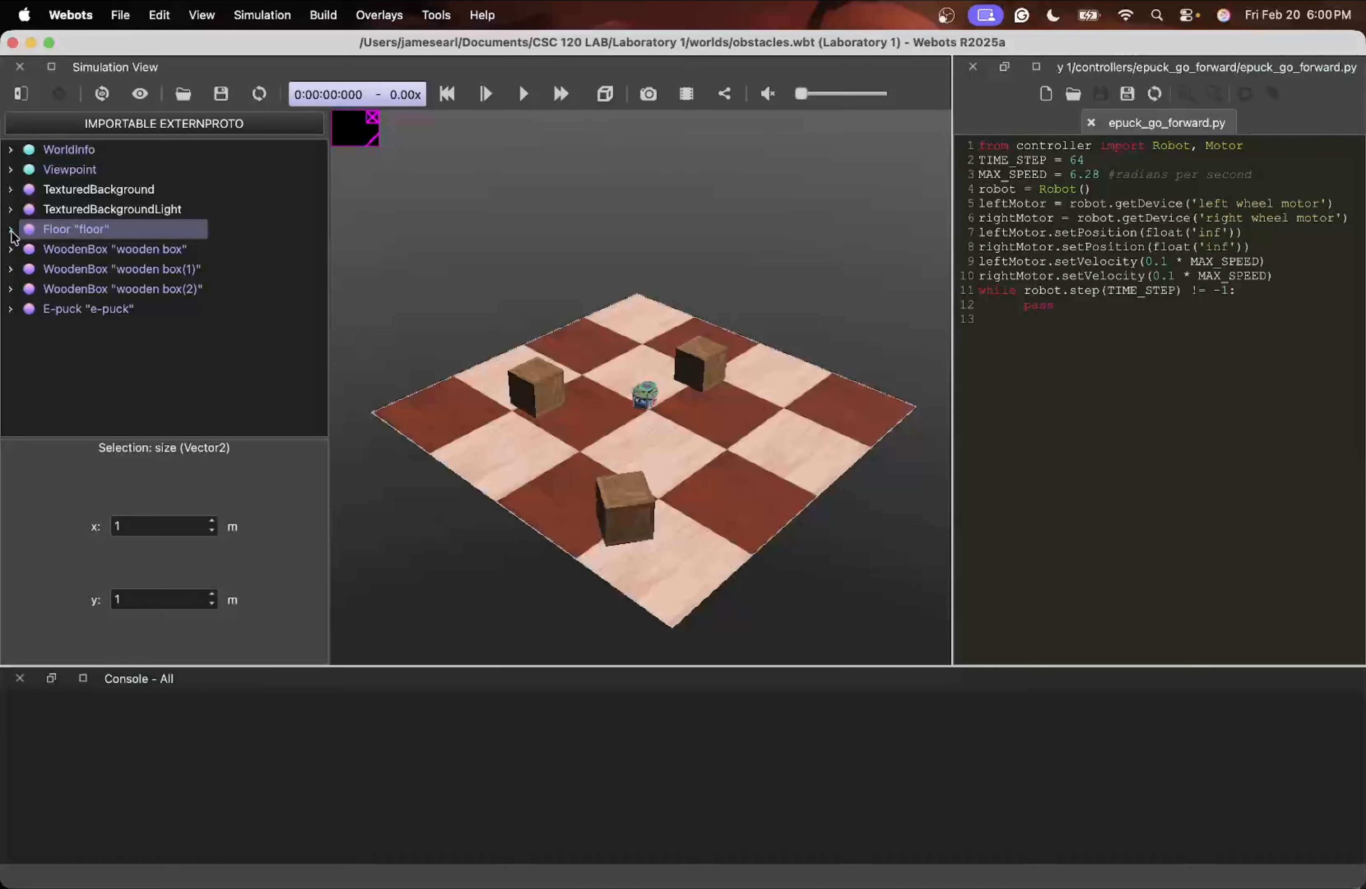
left_click(11, 230)
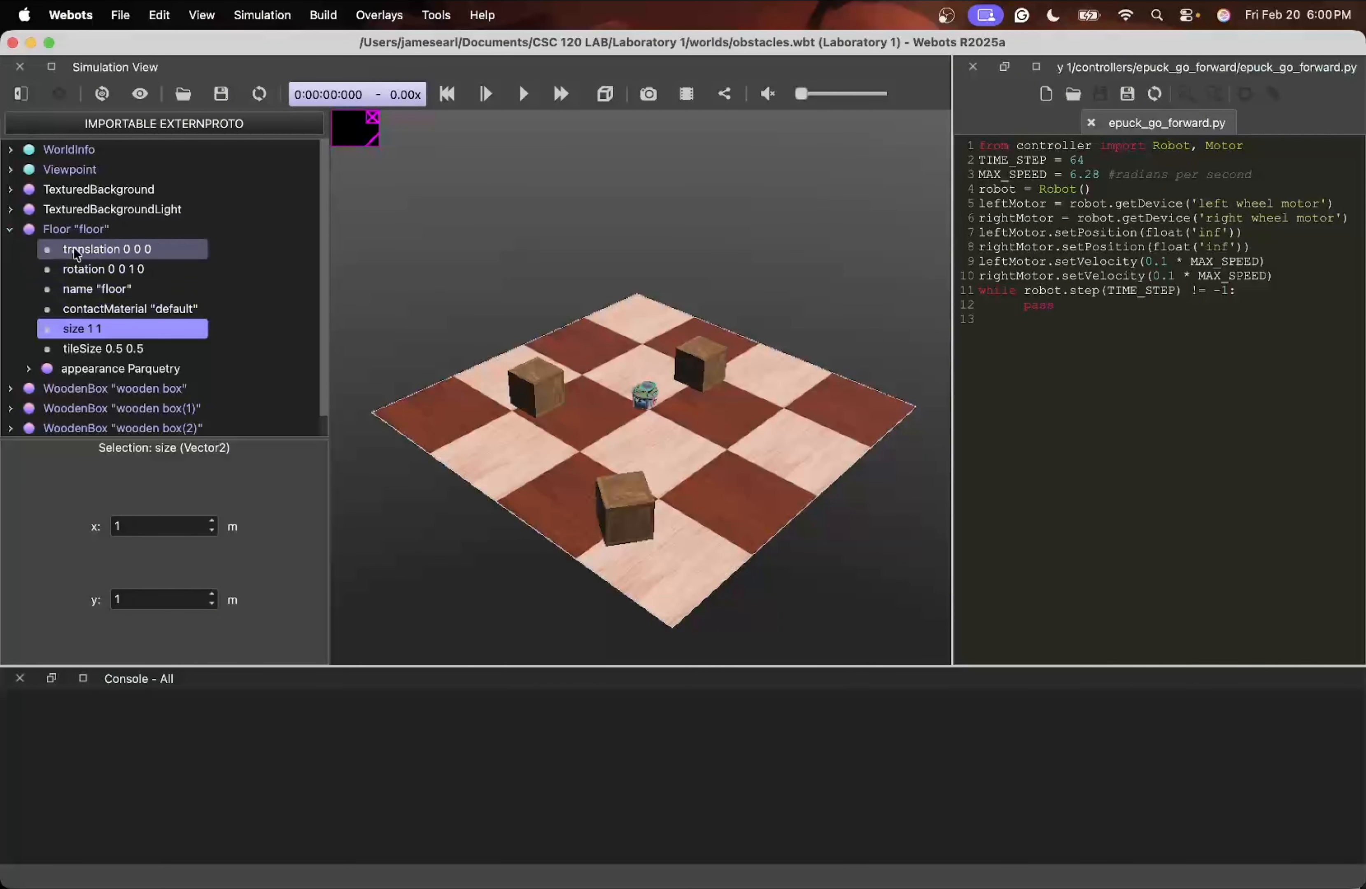
left_click(9, 231)
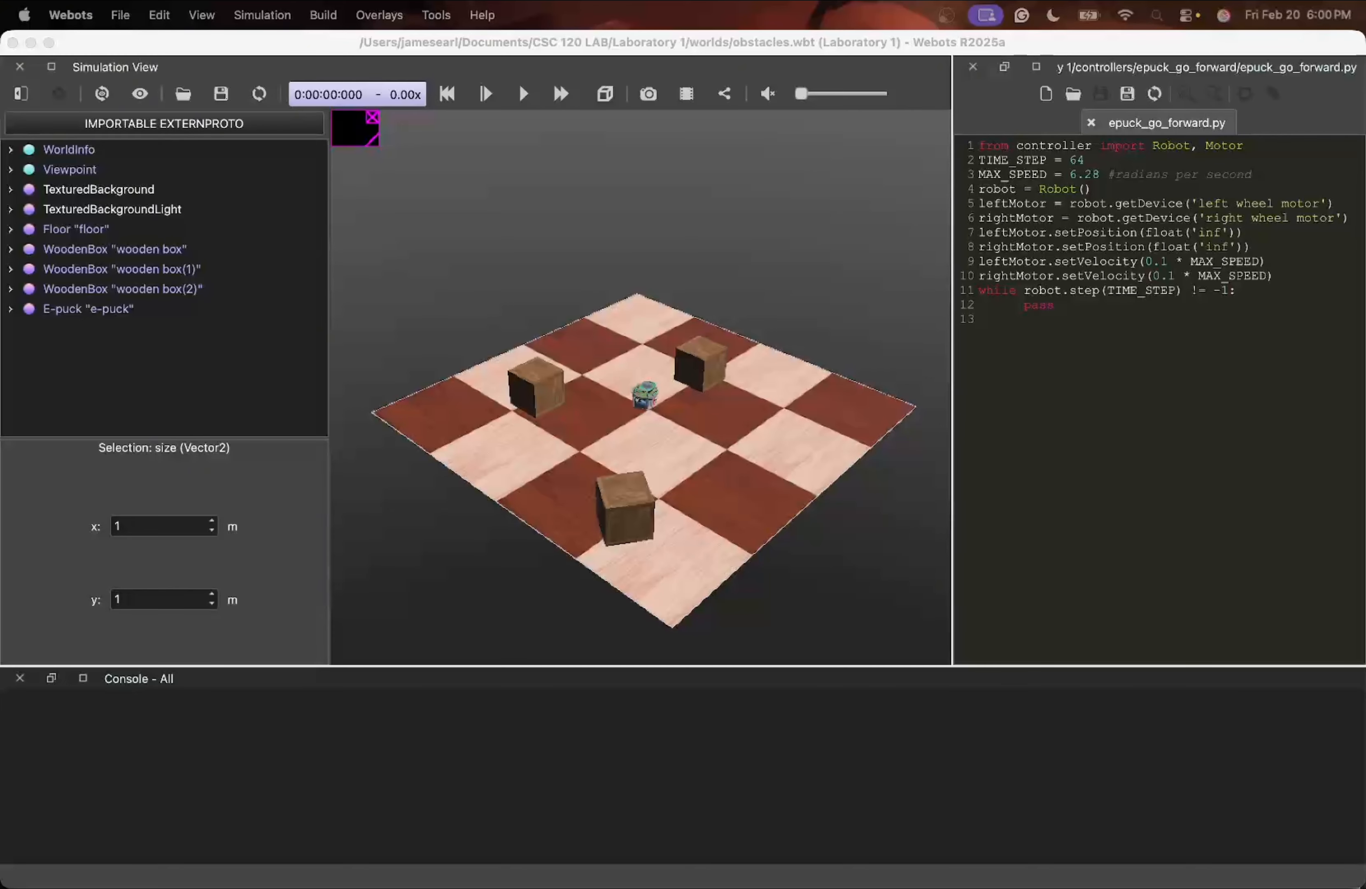
key("super+Tab")
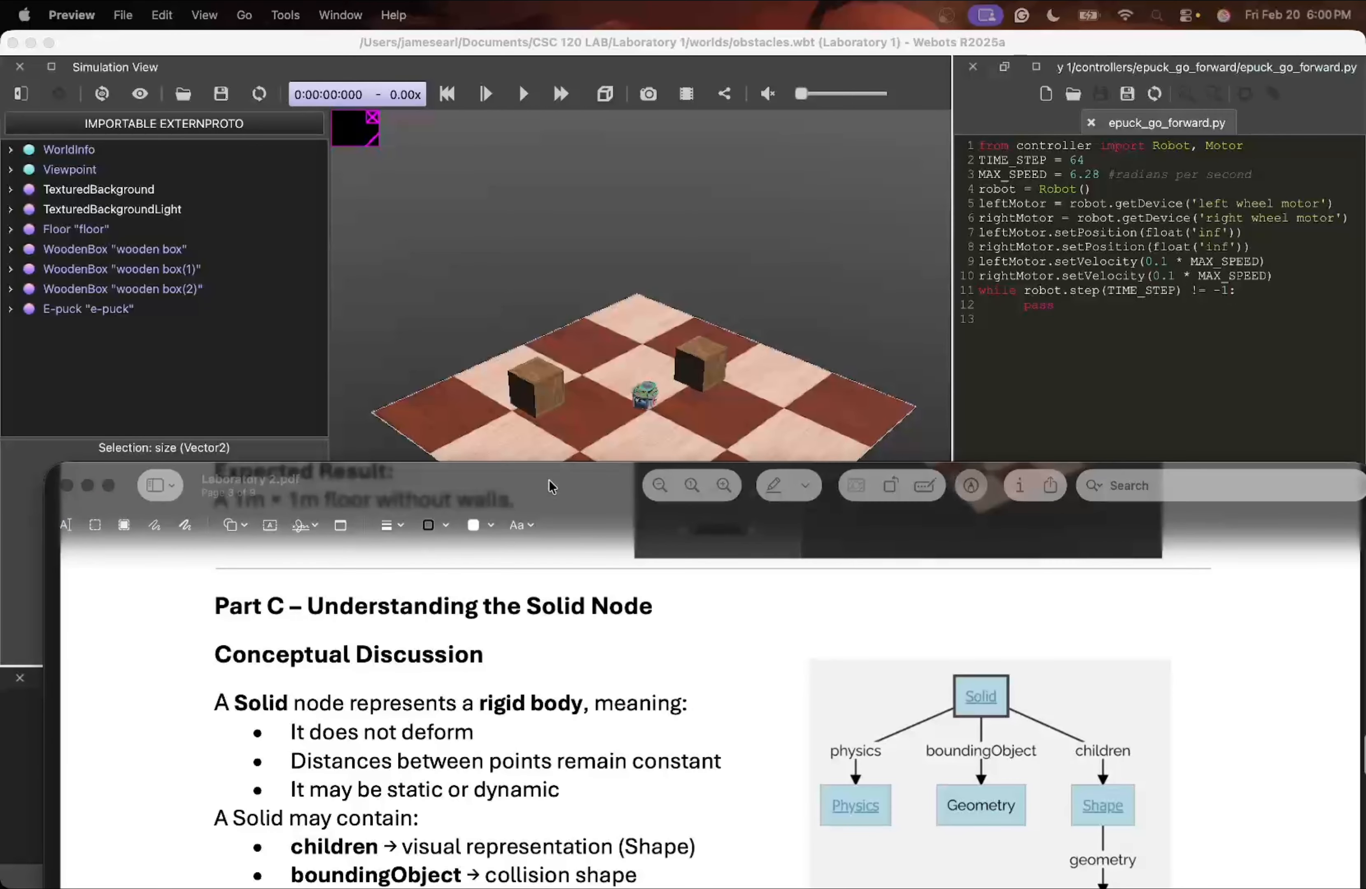
double_click(565, 489)
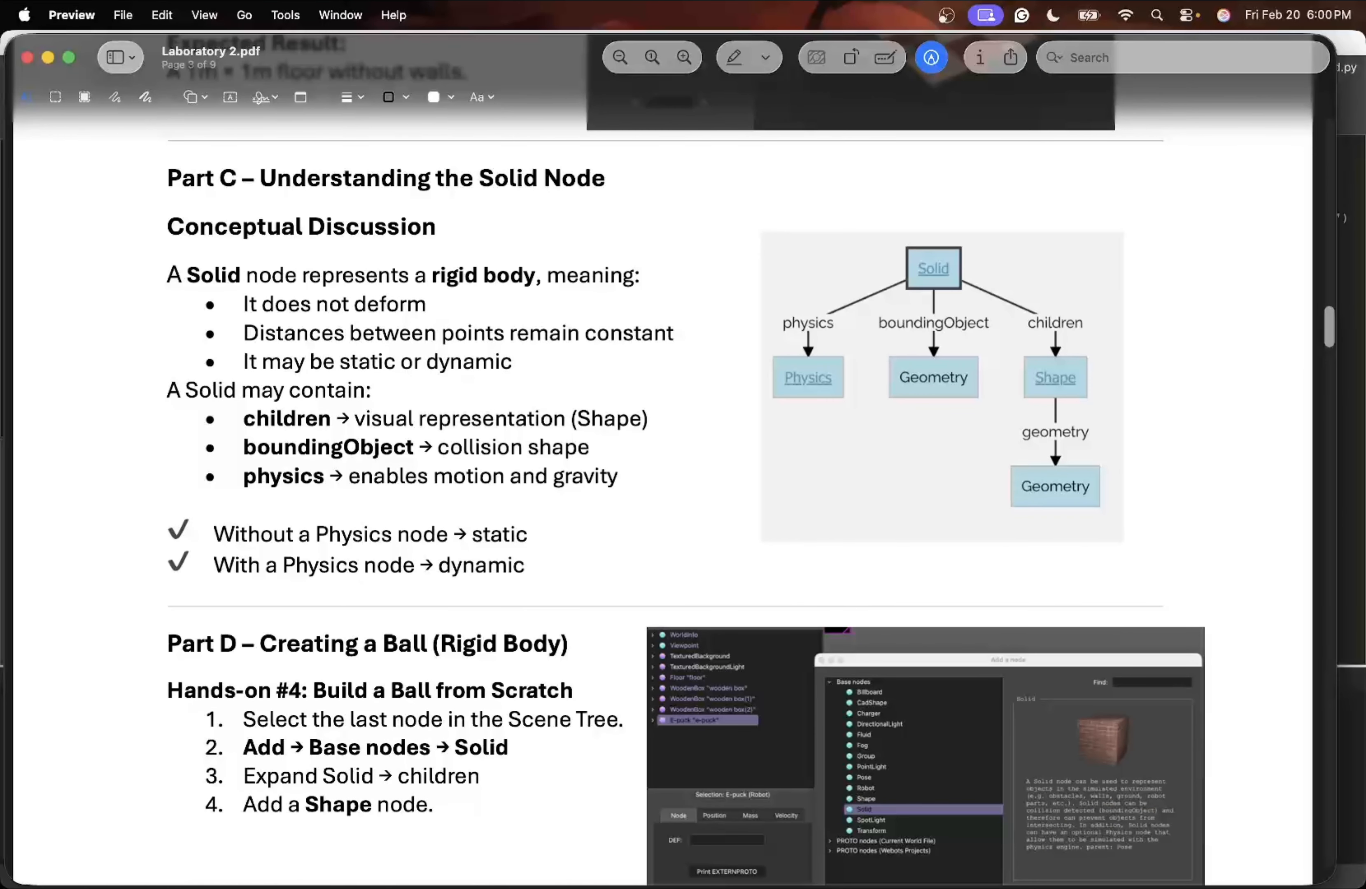
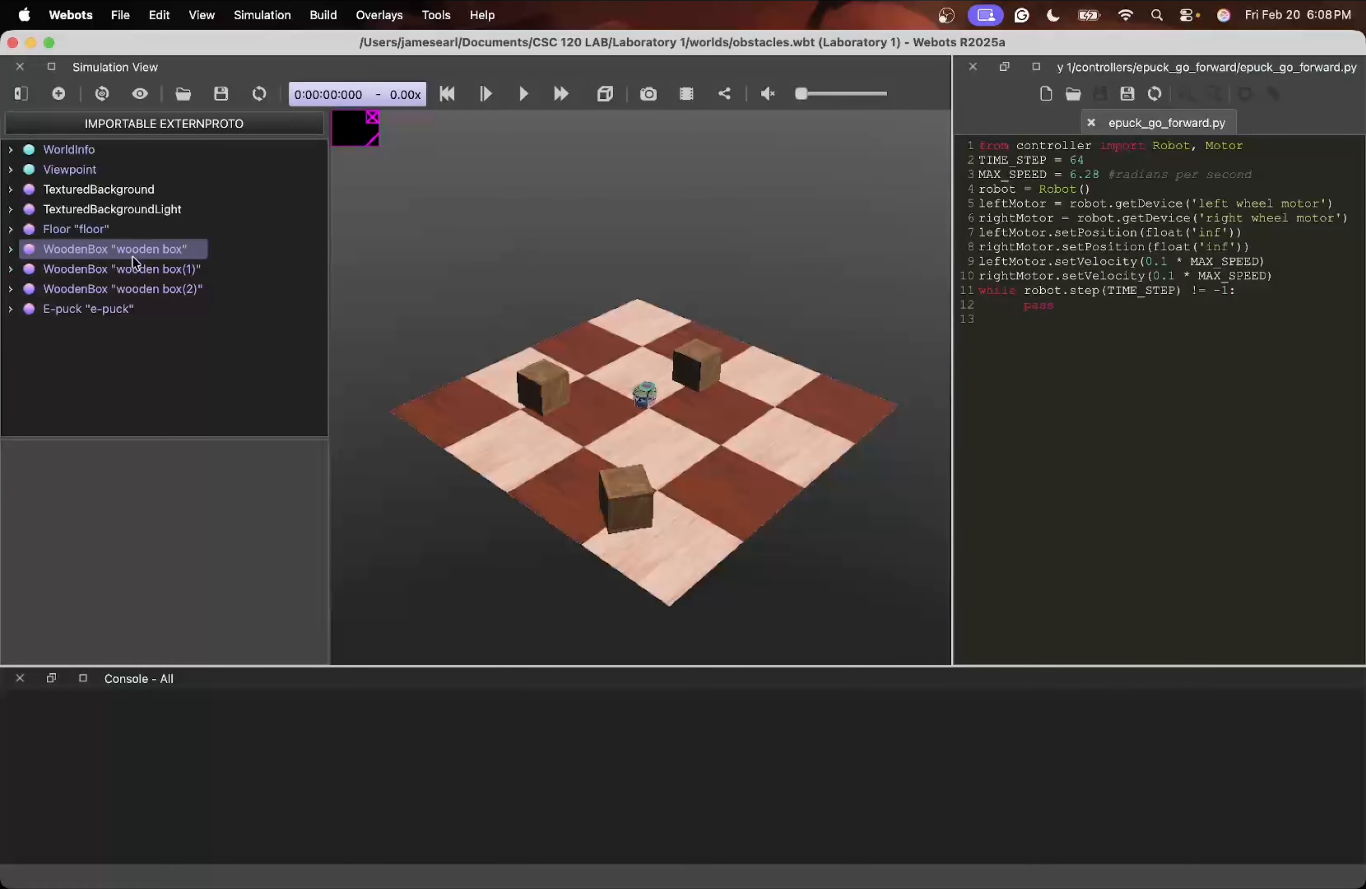
Switch to Webots and add a Solid base node after the E-puck node in the scene tree
left_click(102, 311)
right_click(101, 313)
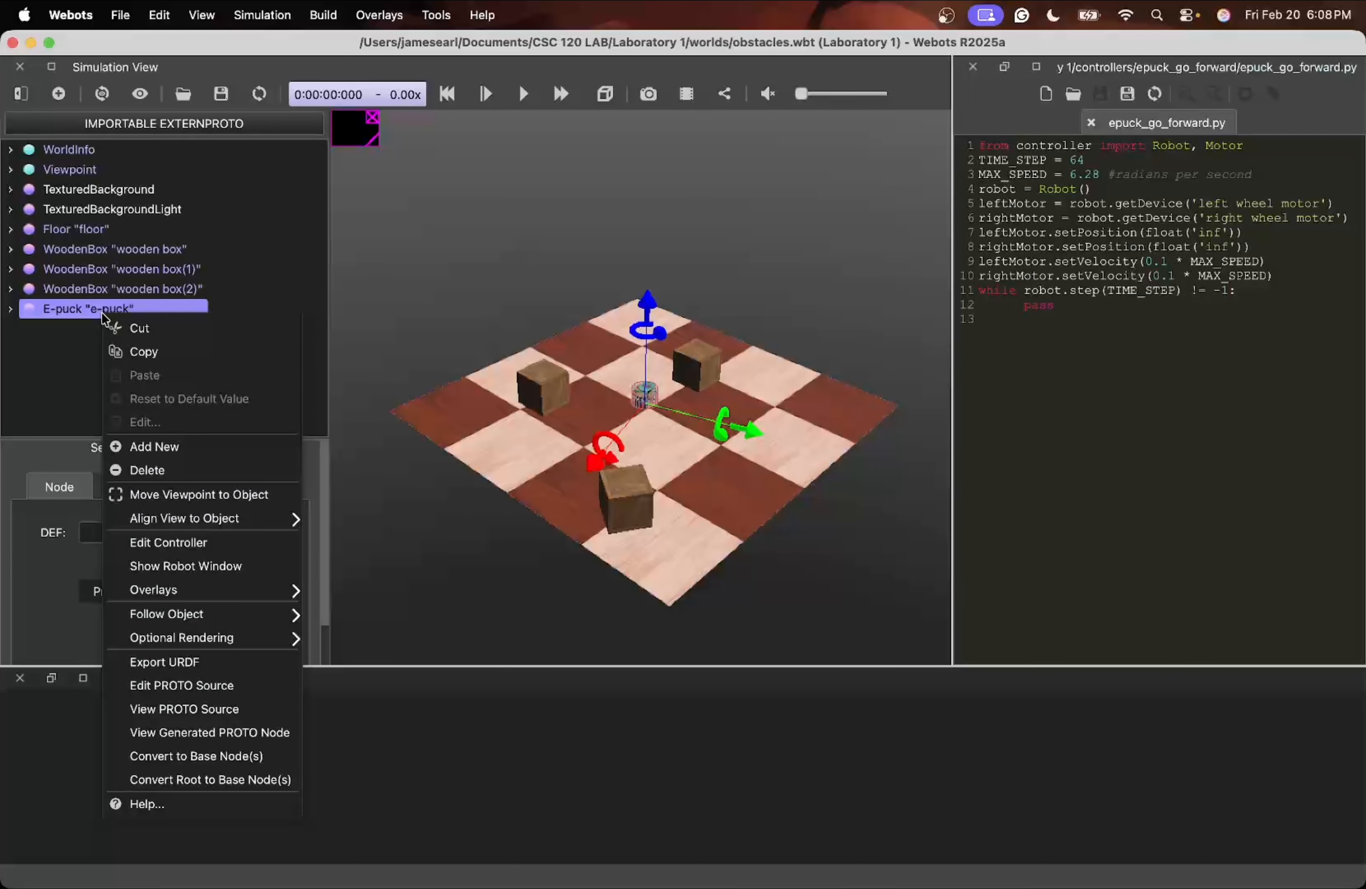
left_click(176, 453)
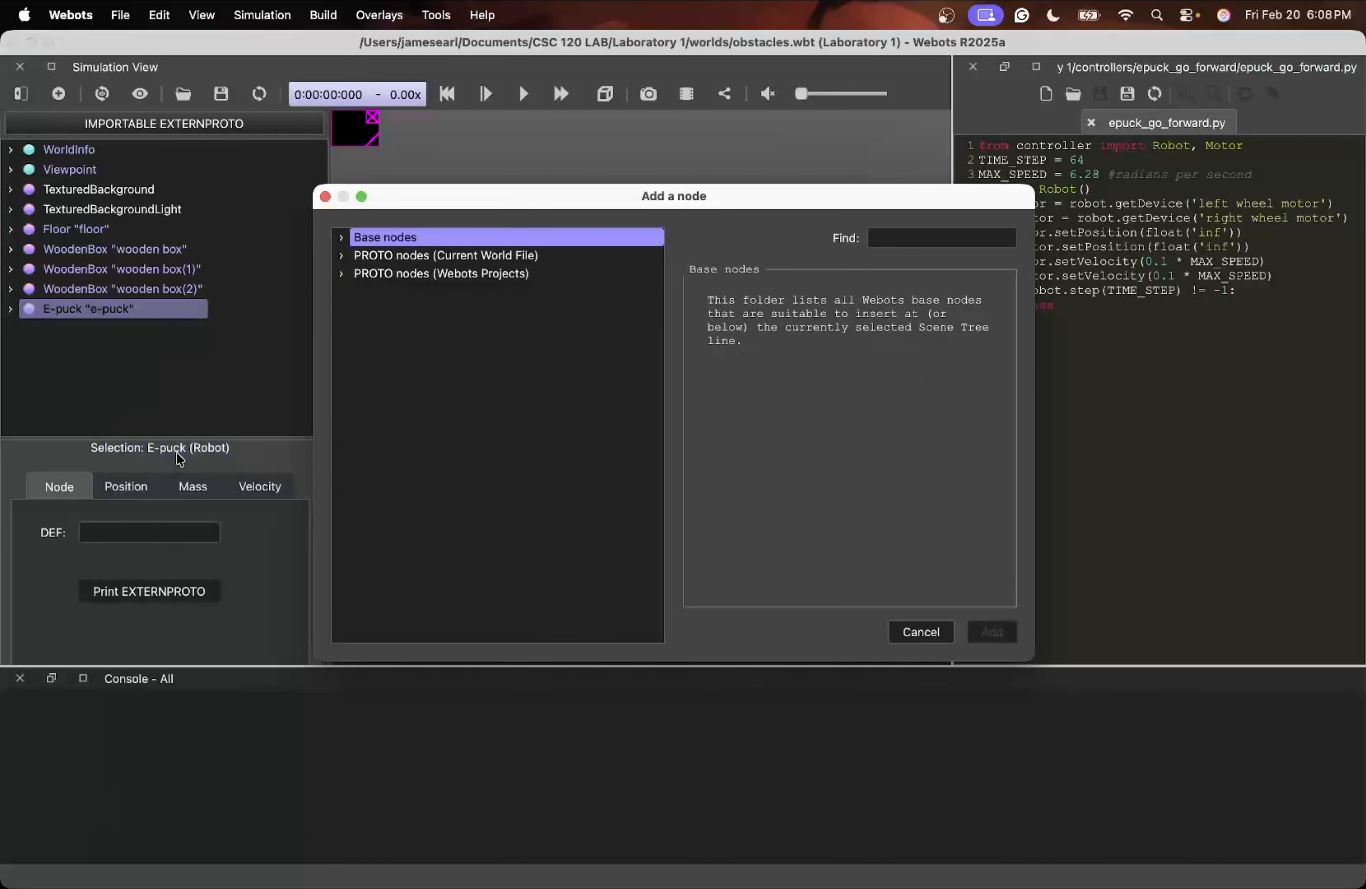
left_click(343, 236)
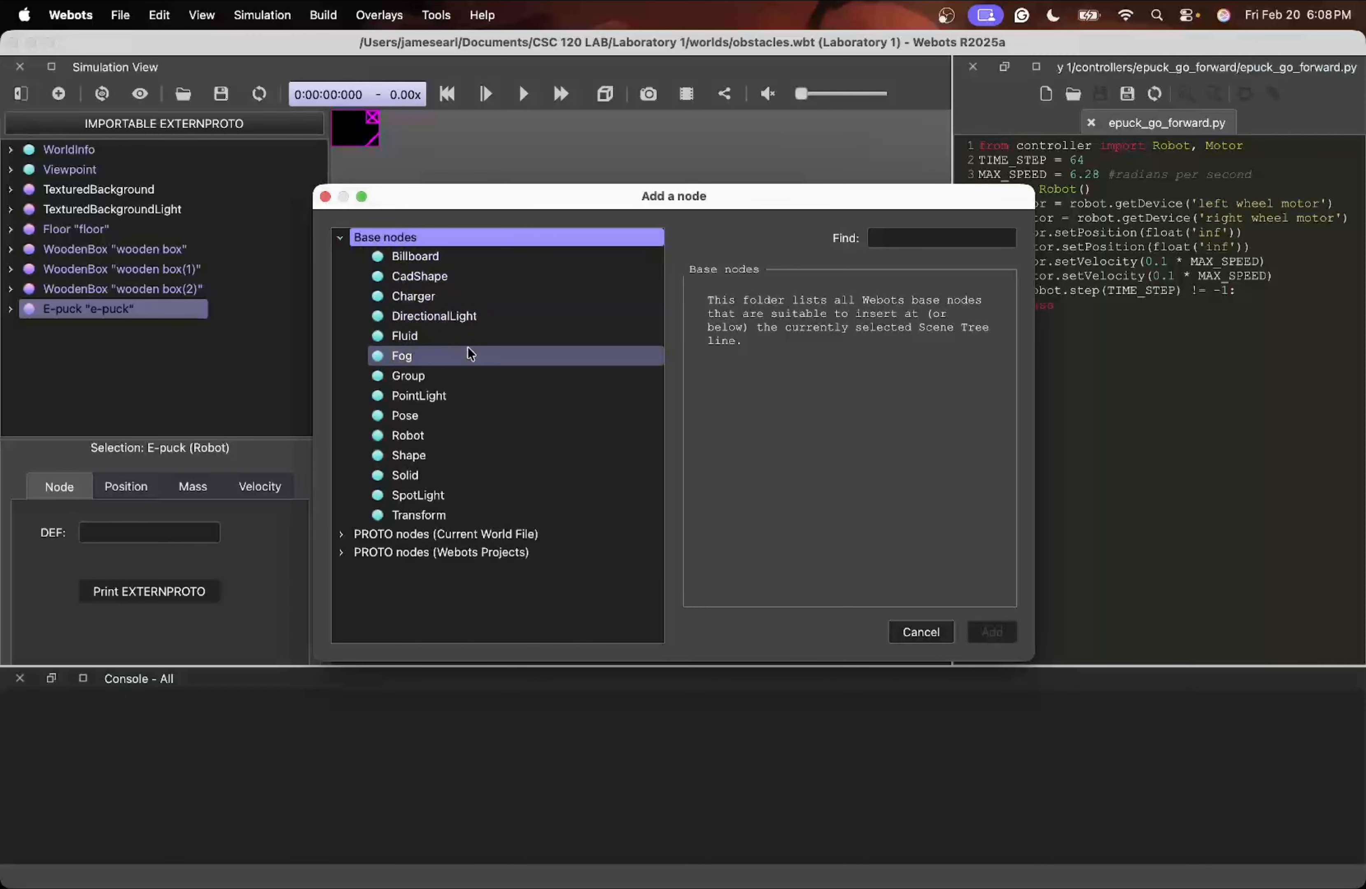
left_click(459, 474)
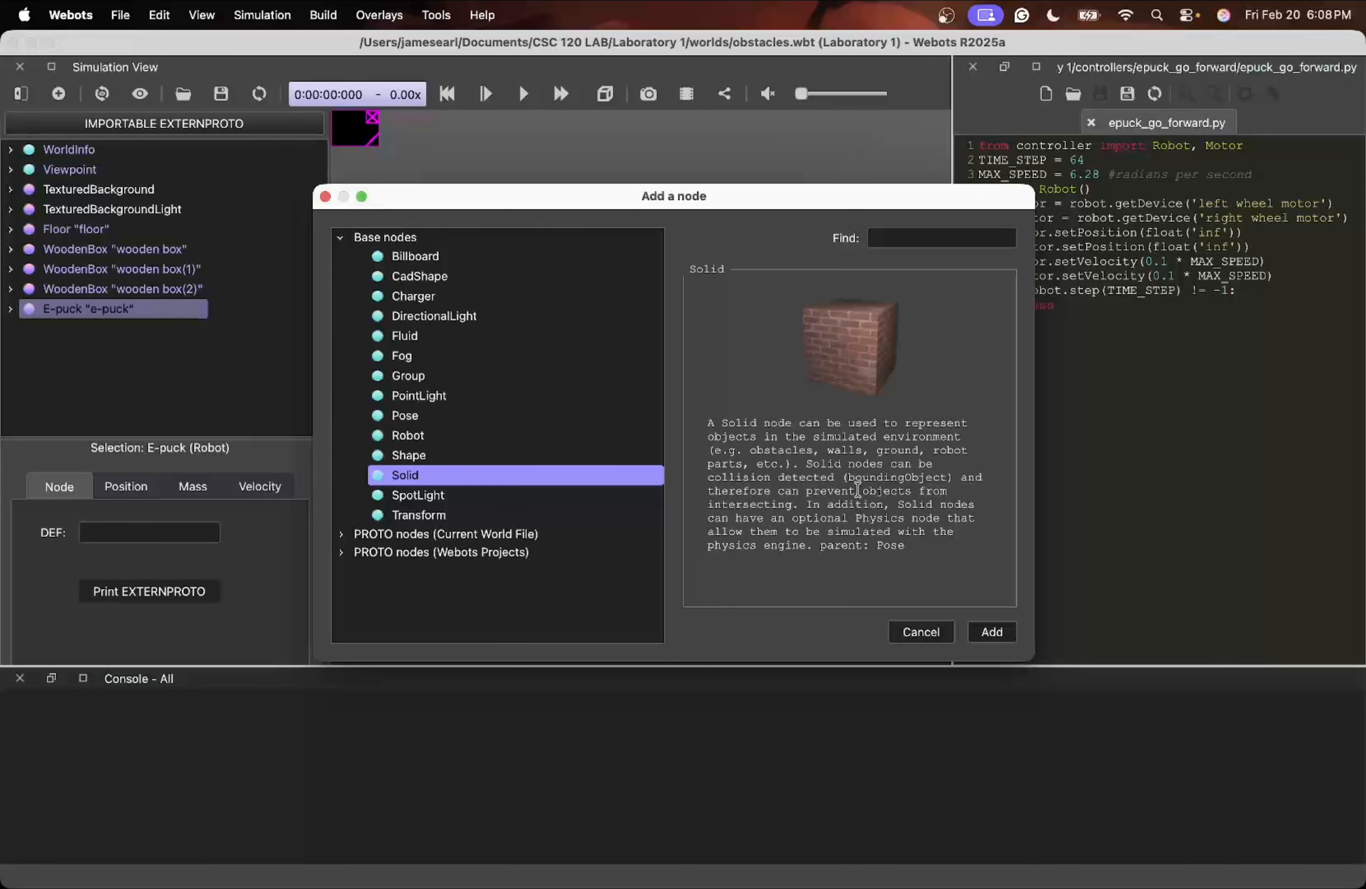
left_click(992, 633)
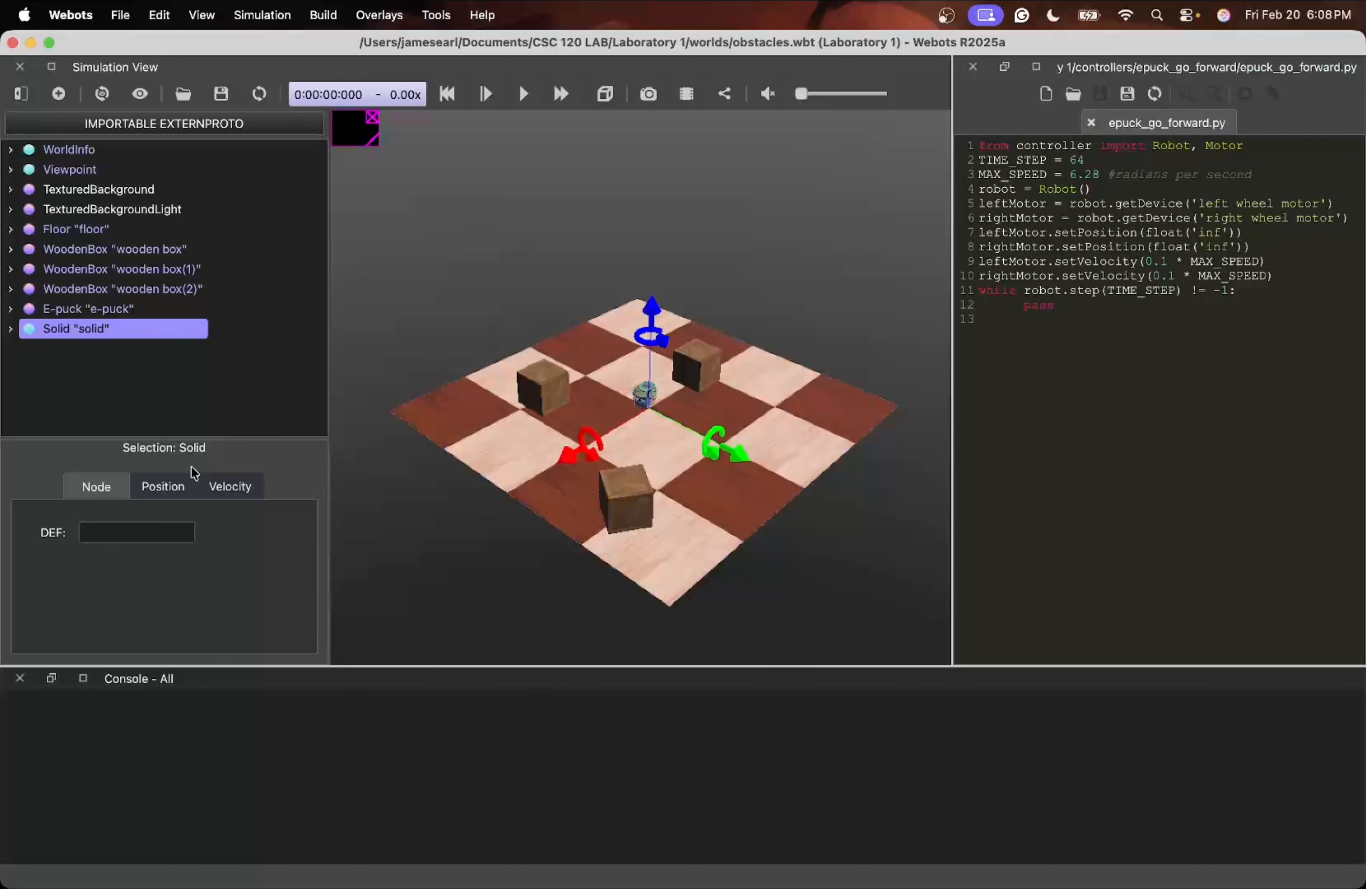
Expand the new Solid node and examine its fields and its origin in the 3D view
left_click(11, 330)
scroll(626, 393, "down", 3)
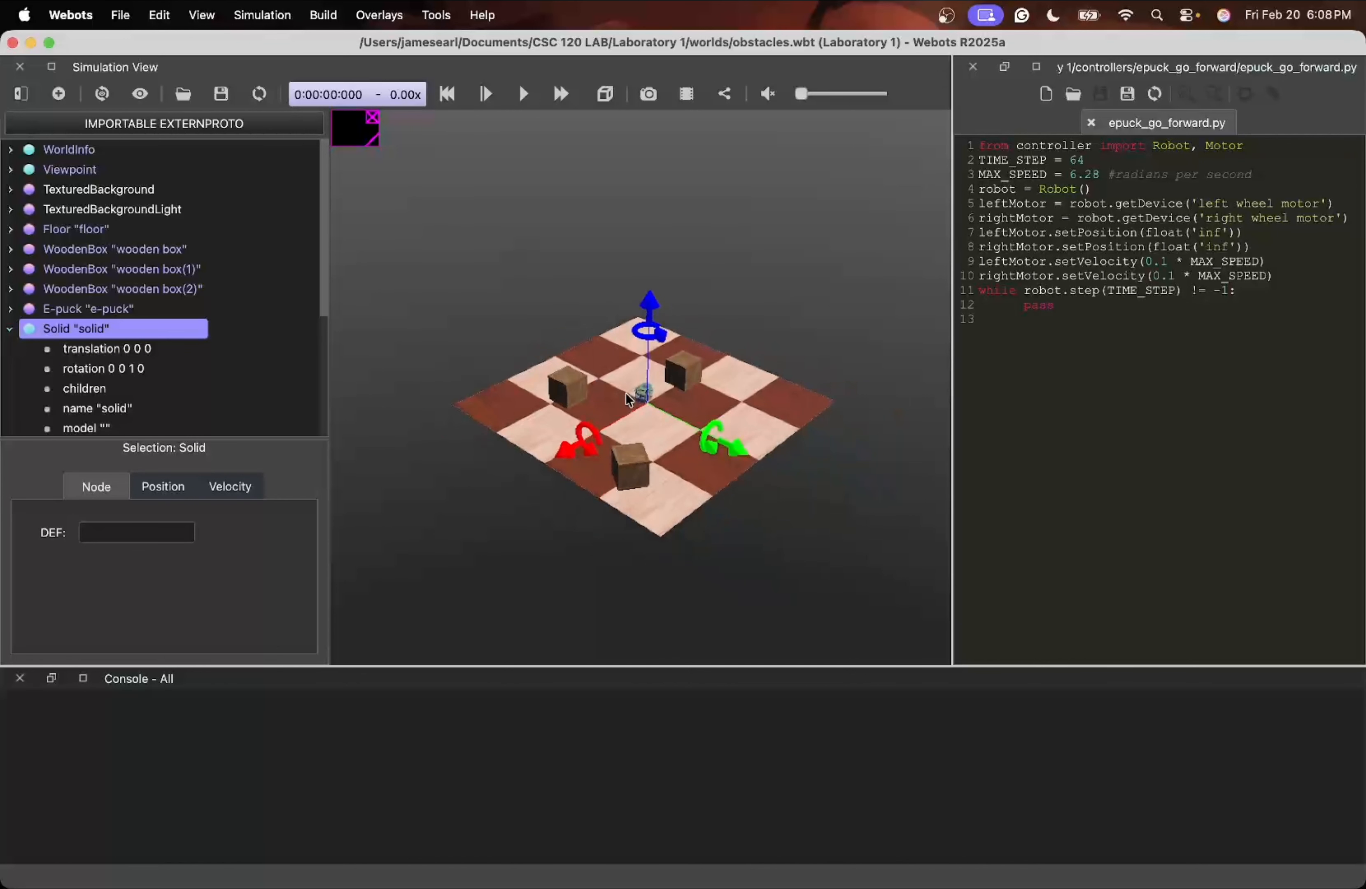
scroll(626, 393, "up", 10)
left_click_drag(674, 447, 658, 421)
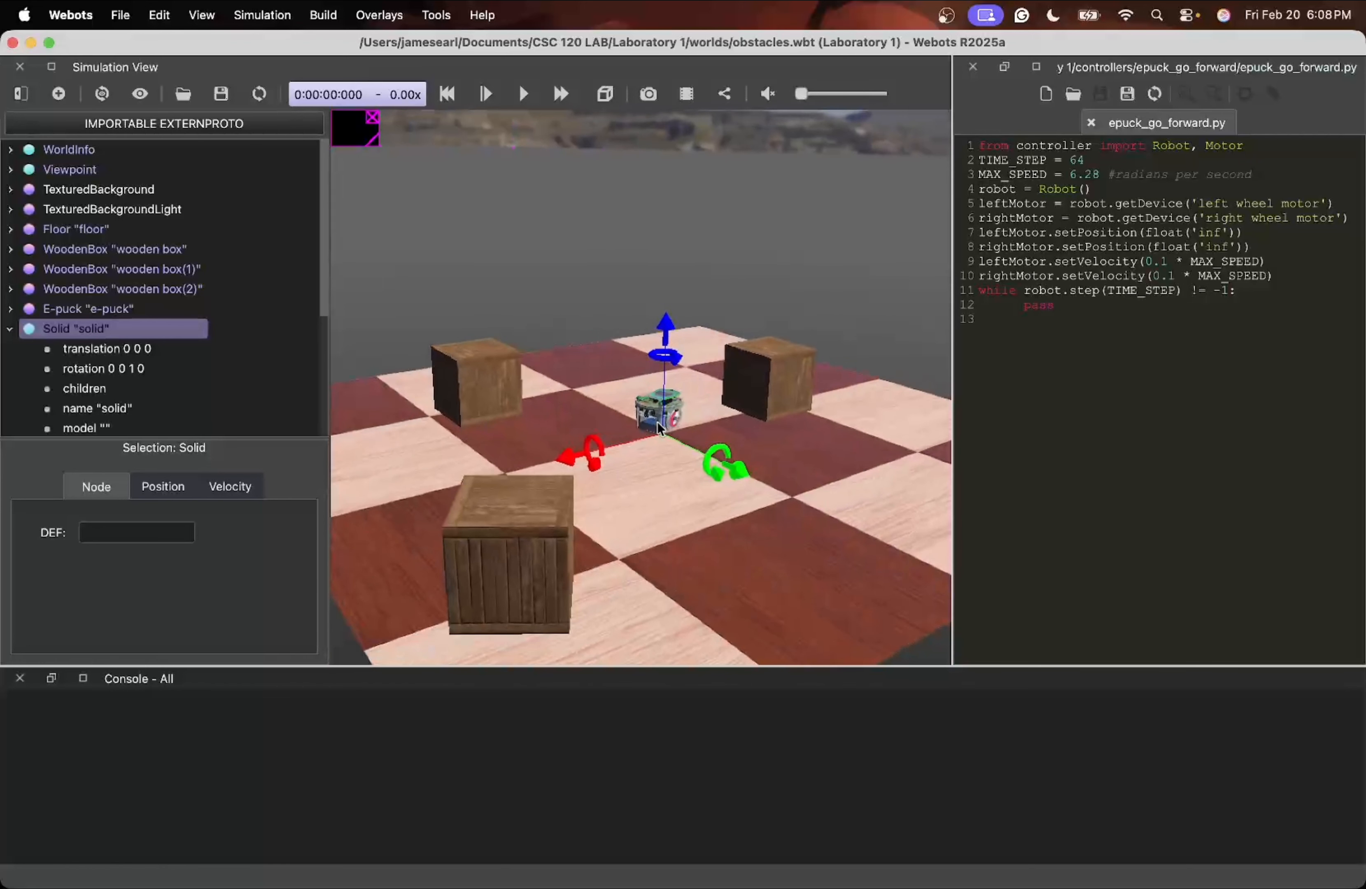
scroll(643, 431, "down", 5)
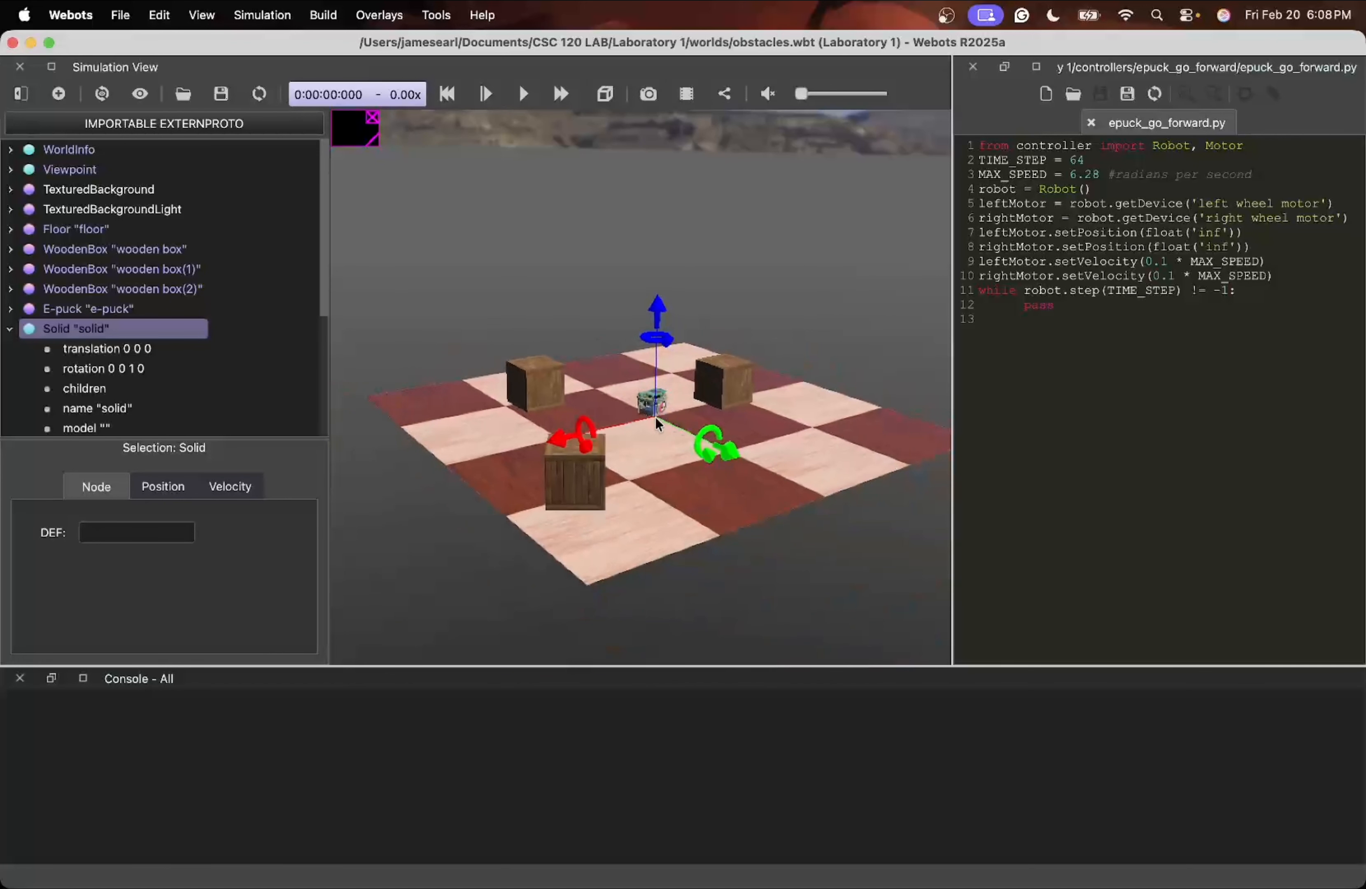
scroll(208, 376, "down", 3)
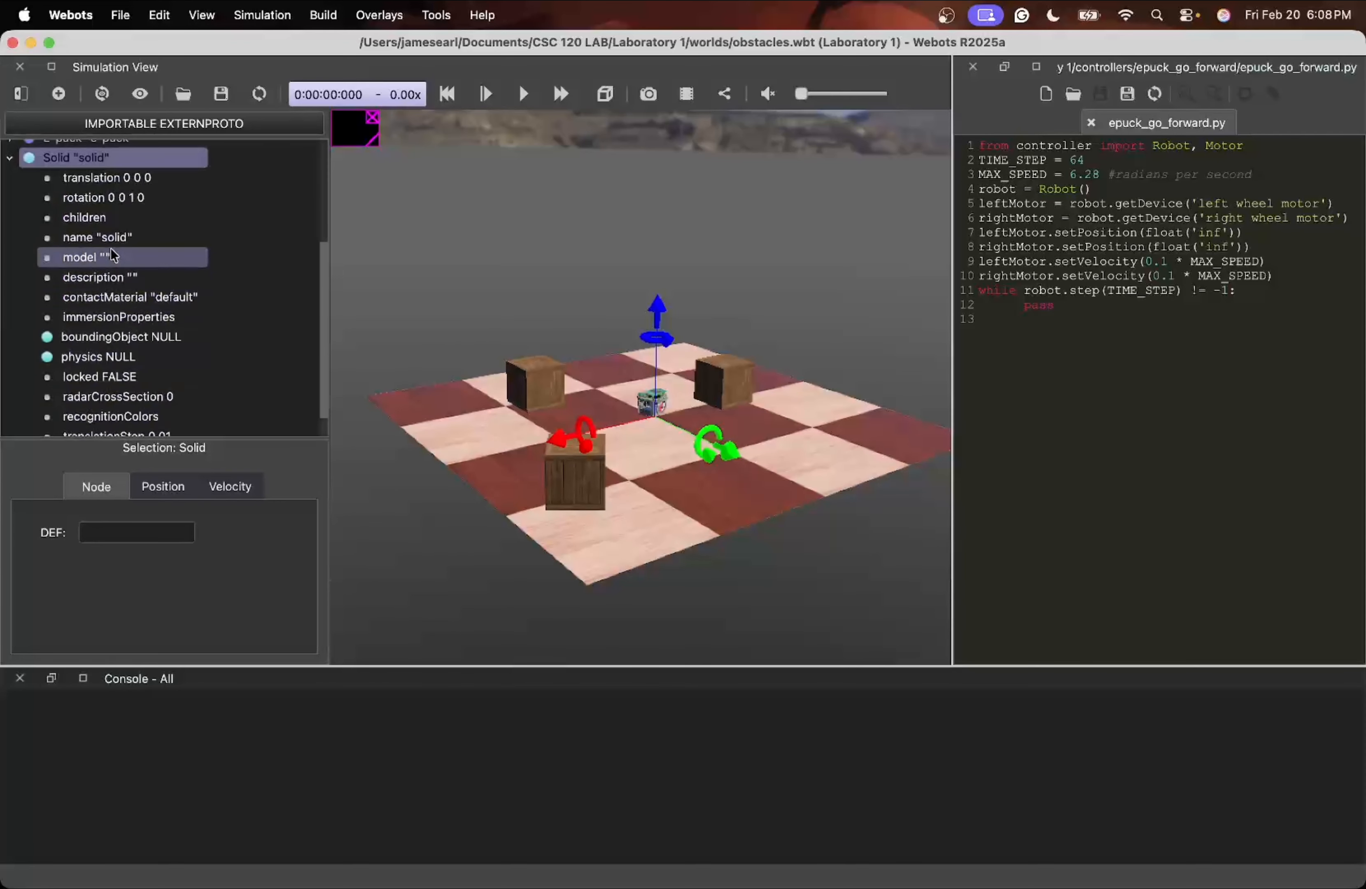
scroll(109, 256, "up", 5)
scroll(222, 358, "down", 4)
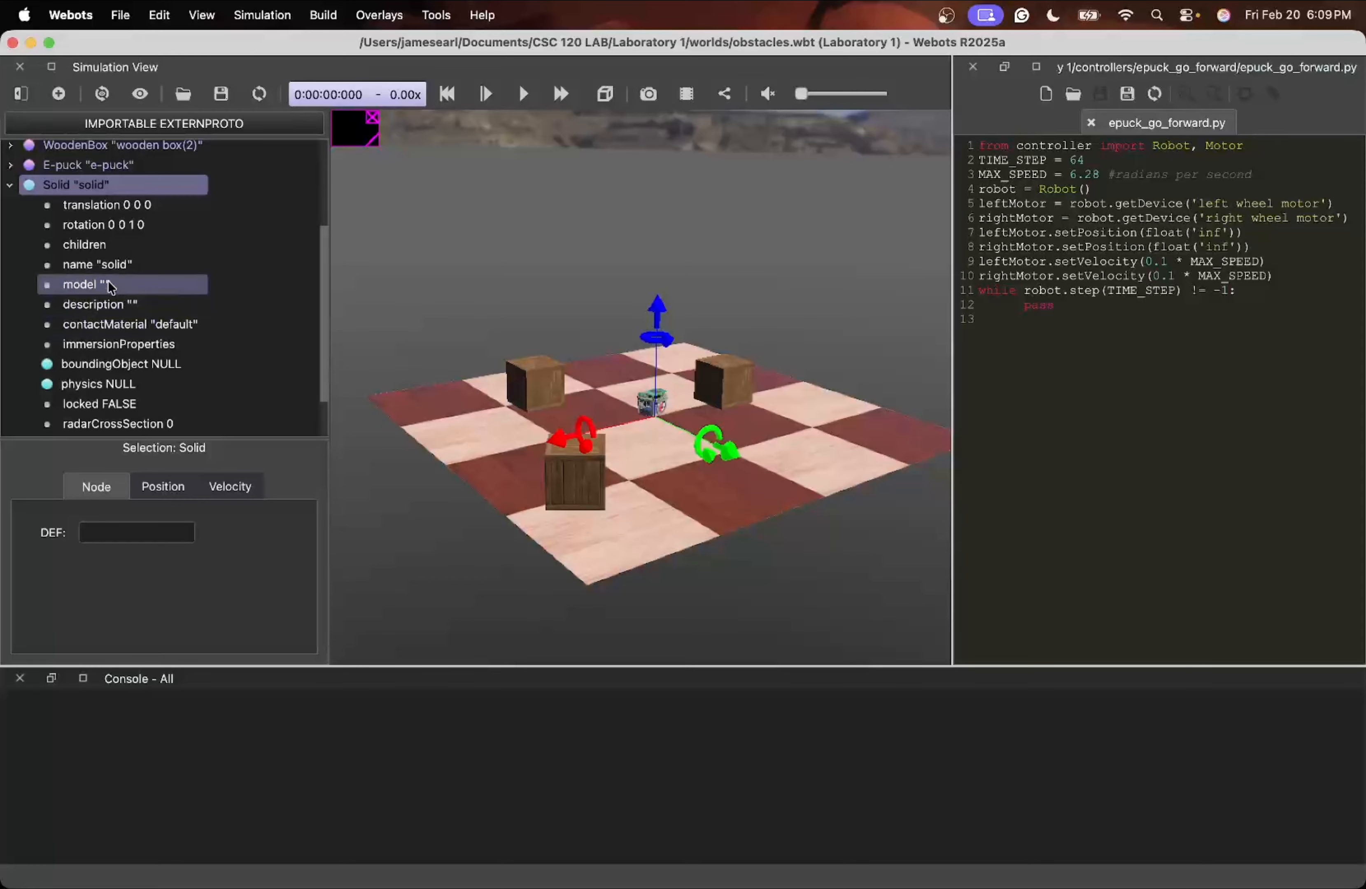
Add a Shape base node to the Solid node's children
left_click(53, 254)
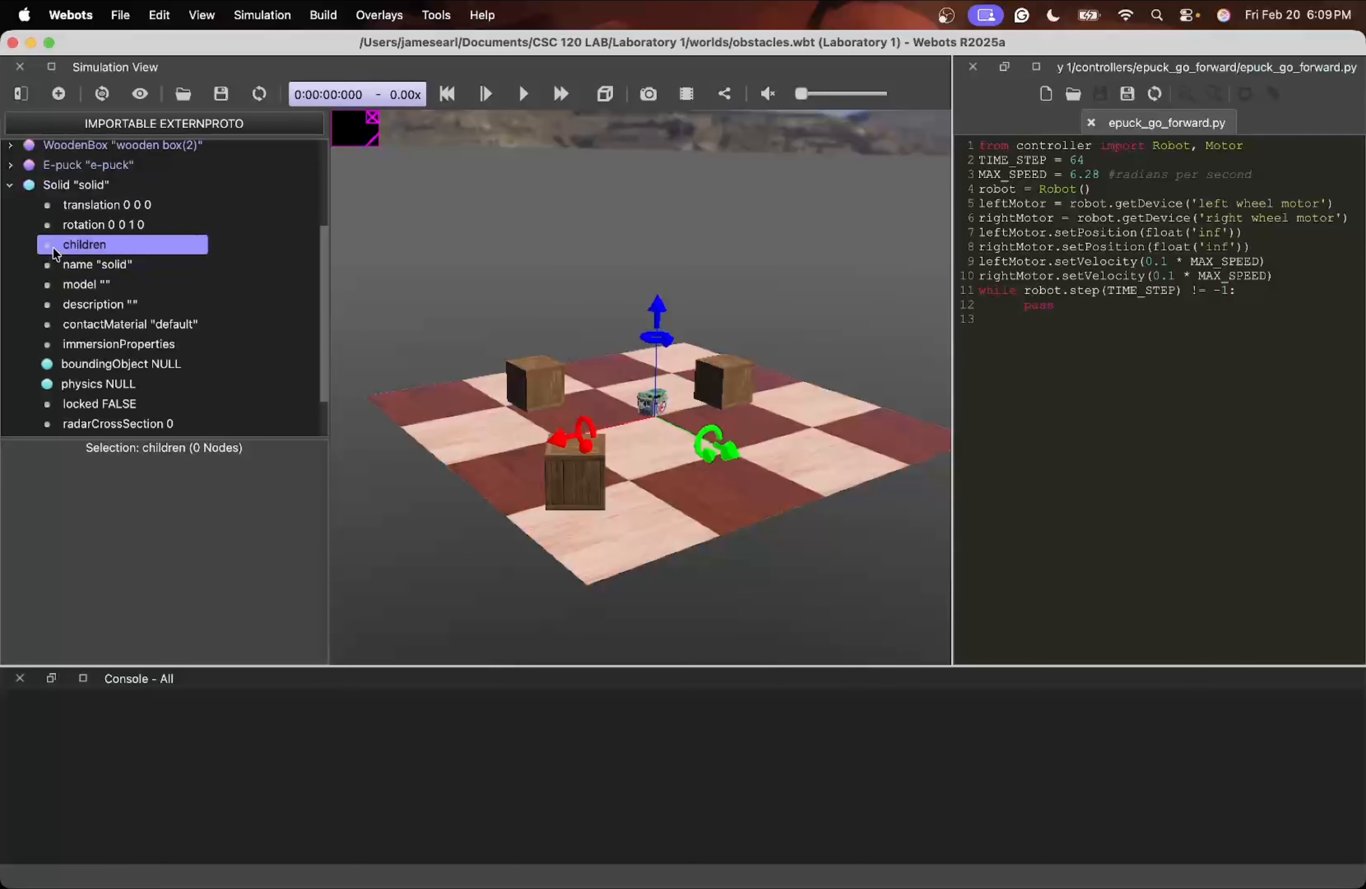
right_click(127, 247)
left_click(192, 380)
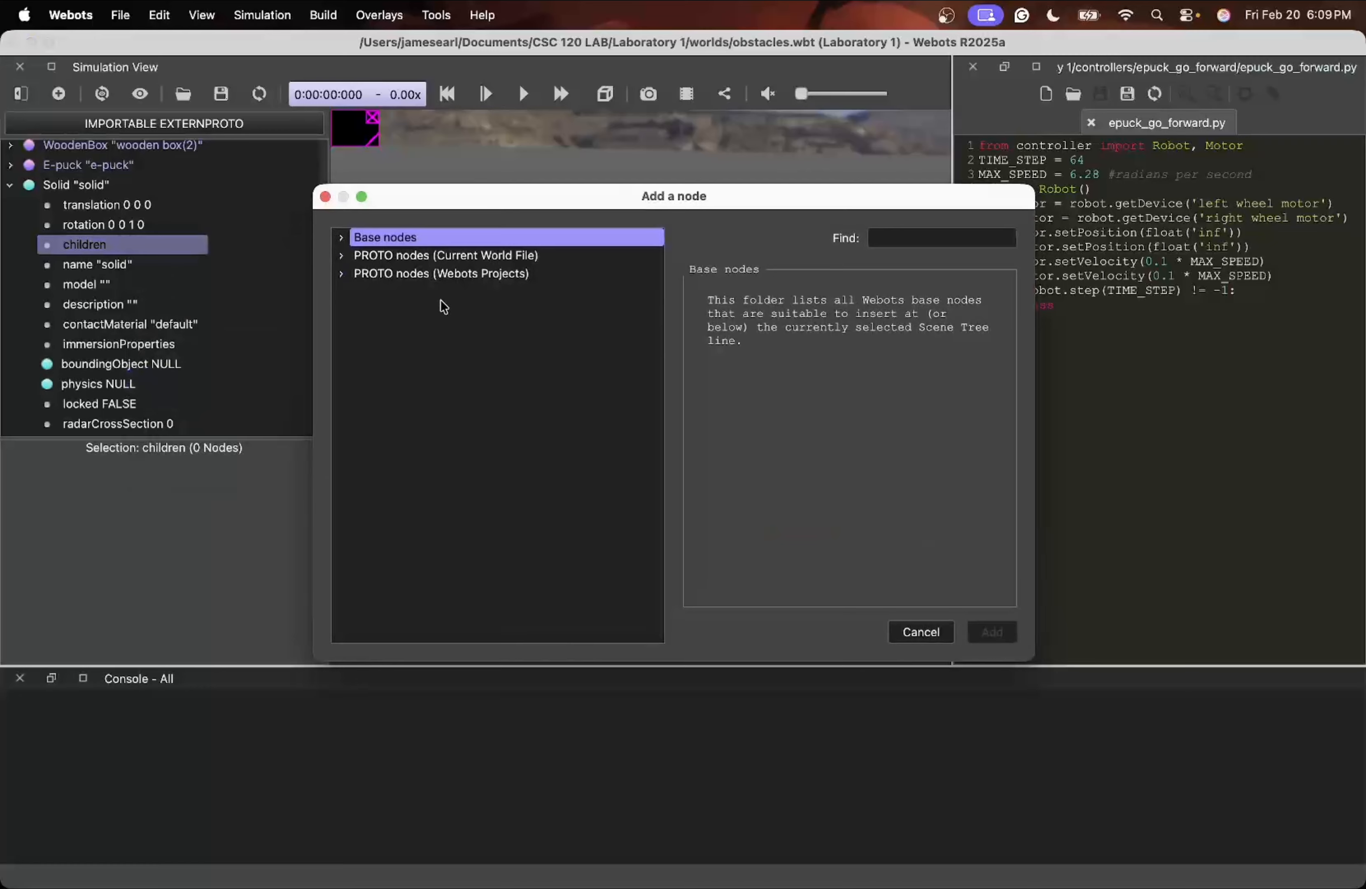
left_click(342, 240)
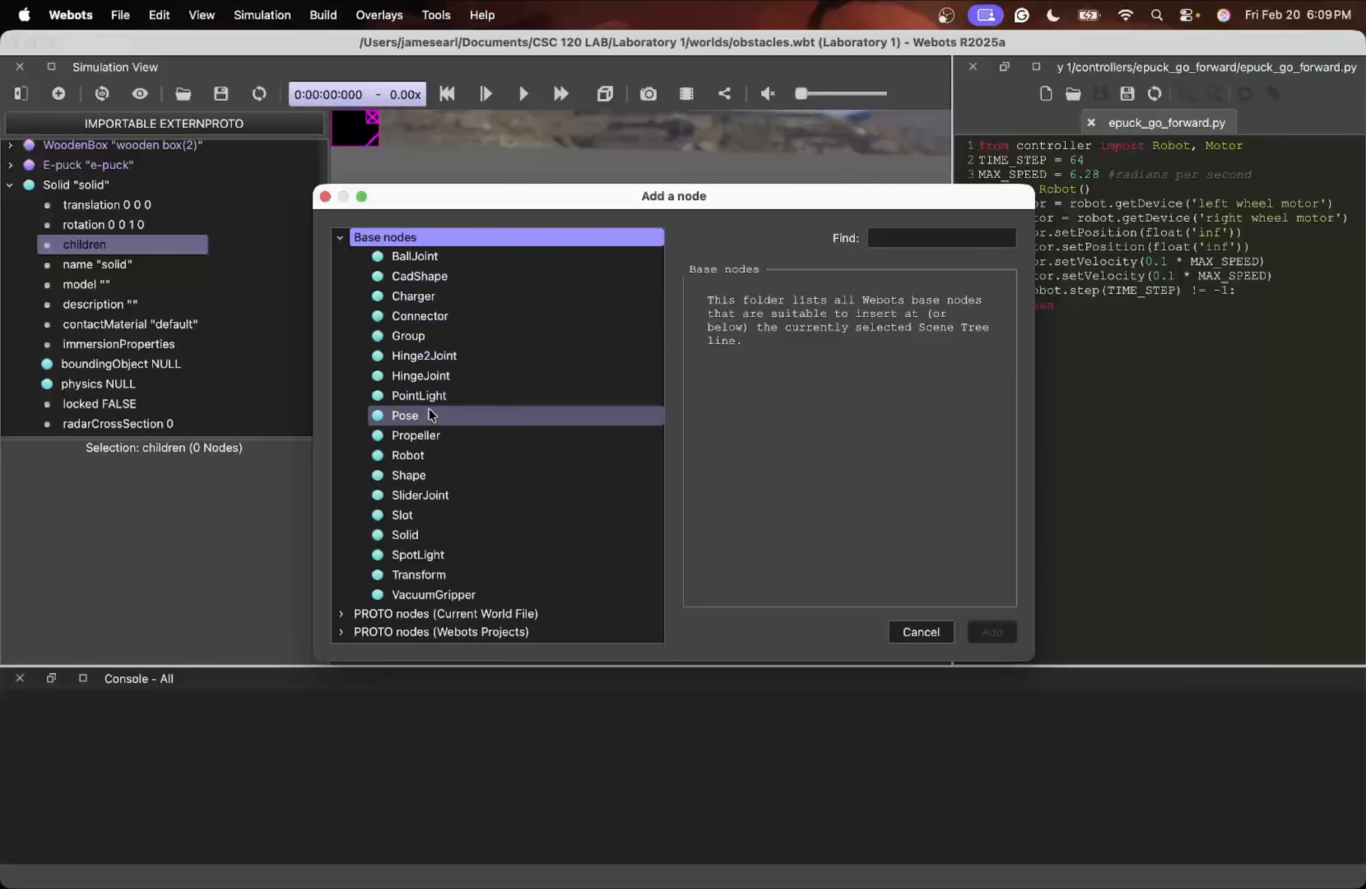
left_click(442, 477)
left_click(989, 632)
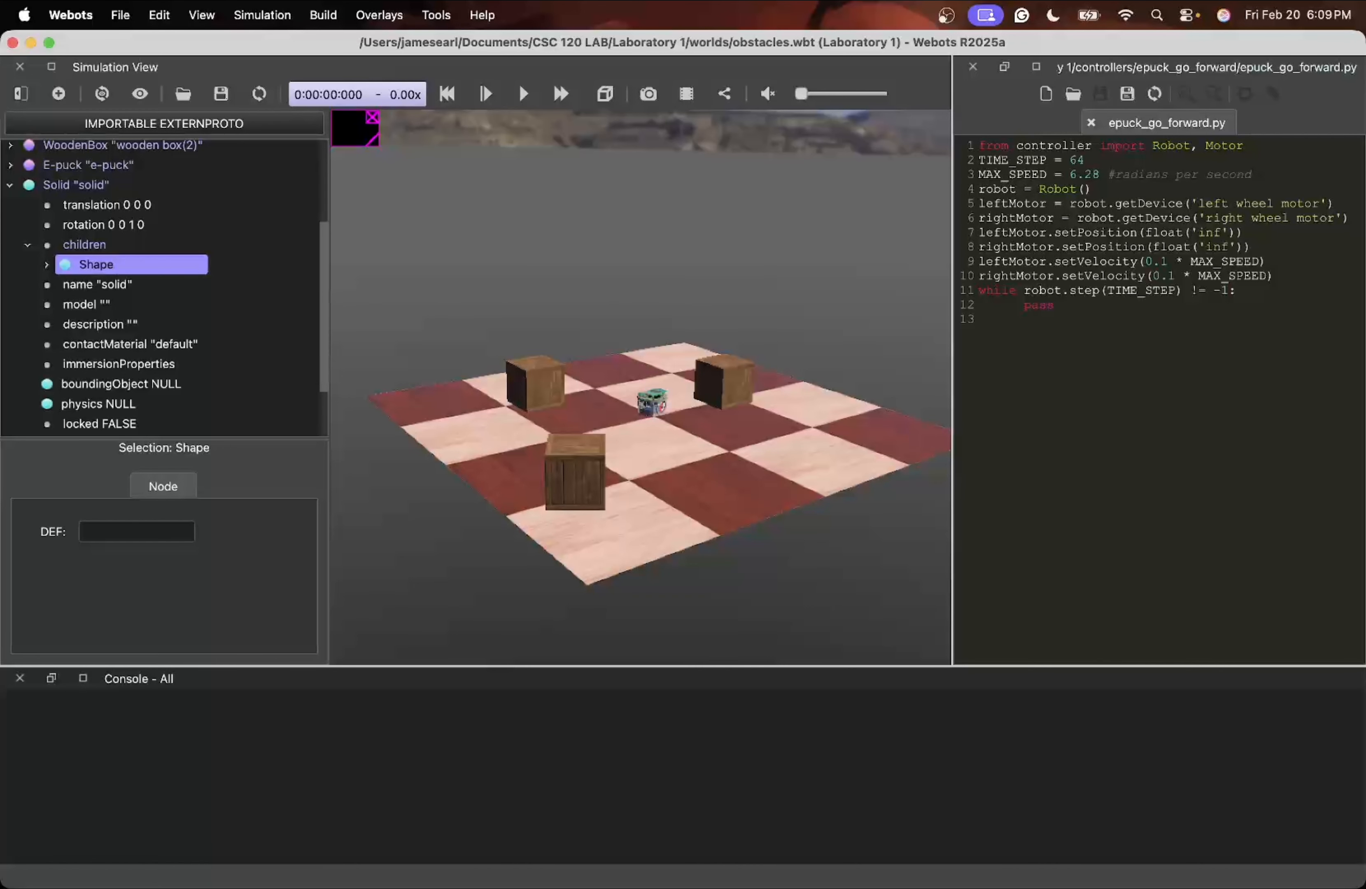
Expand the Shape node and assign a PBRAppearance base node to its appearance field
left_click(46, 265)
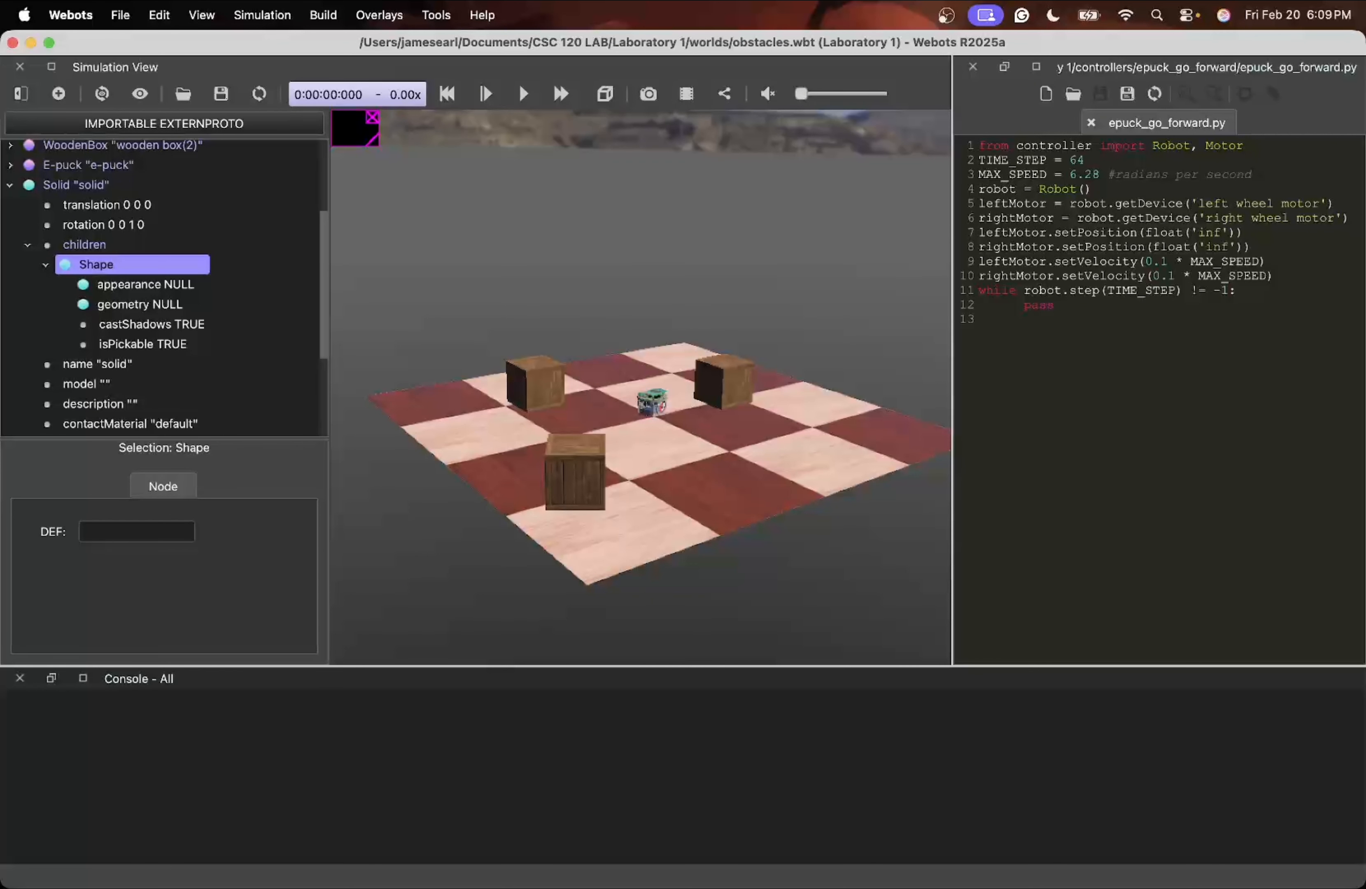
left_click(181, 291)
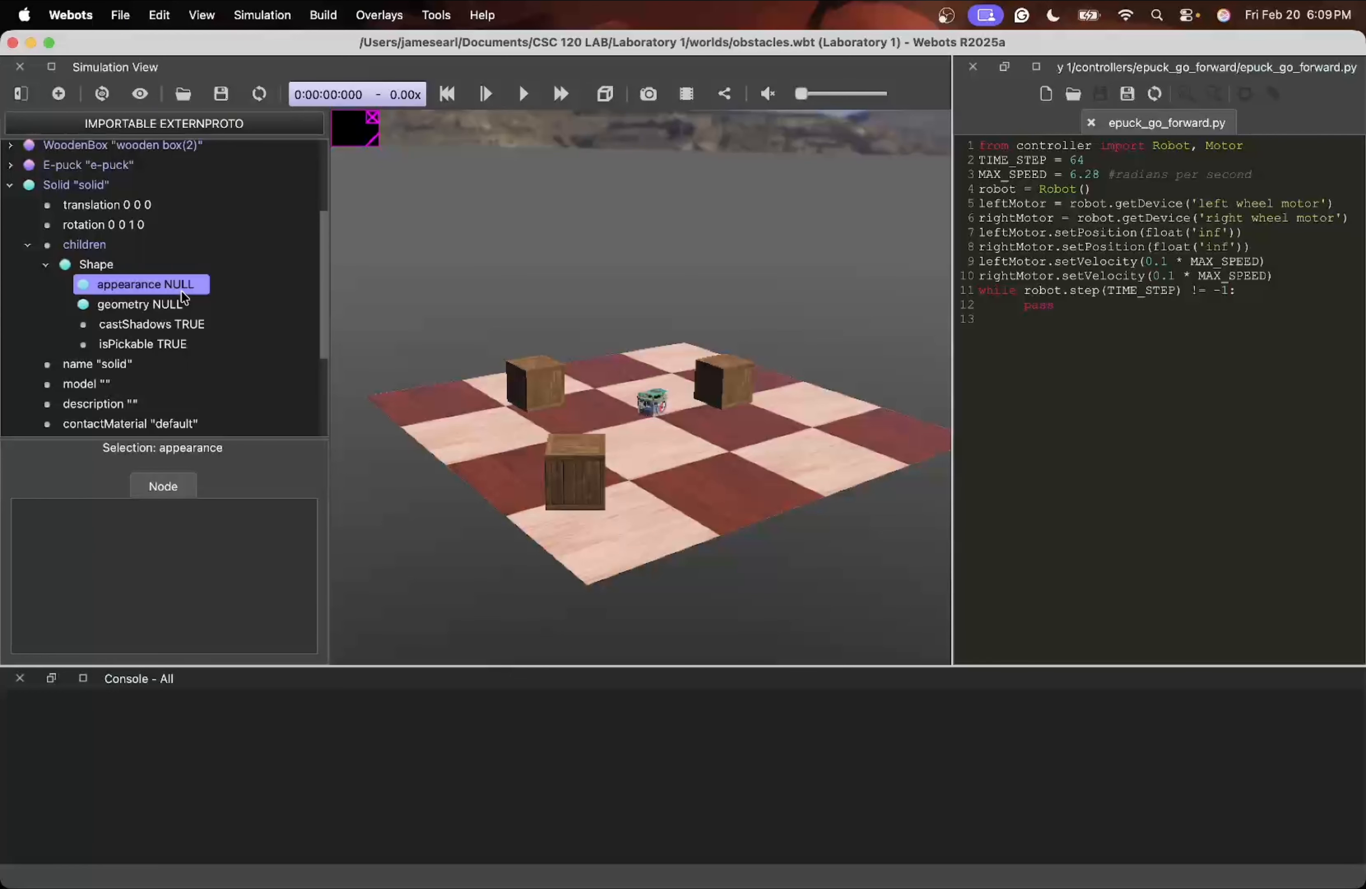
right_click(181, 291)
left_click(269, 419)
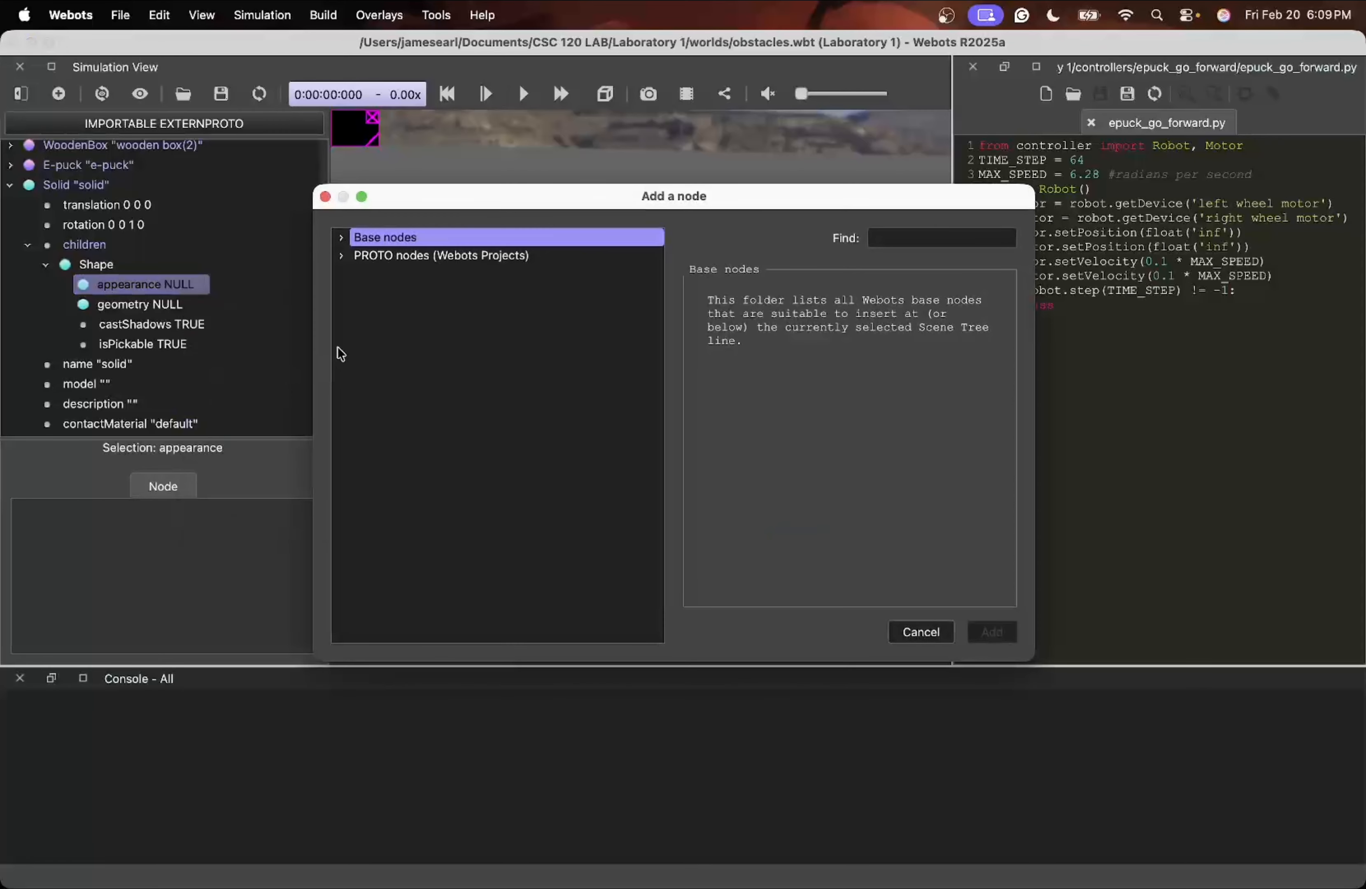
left_click(341, 237)
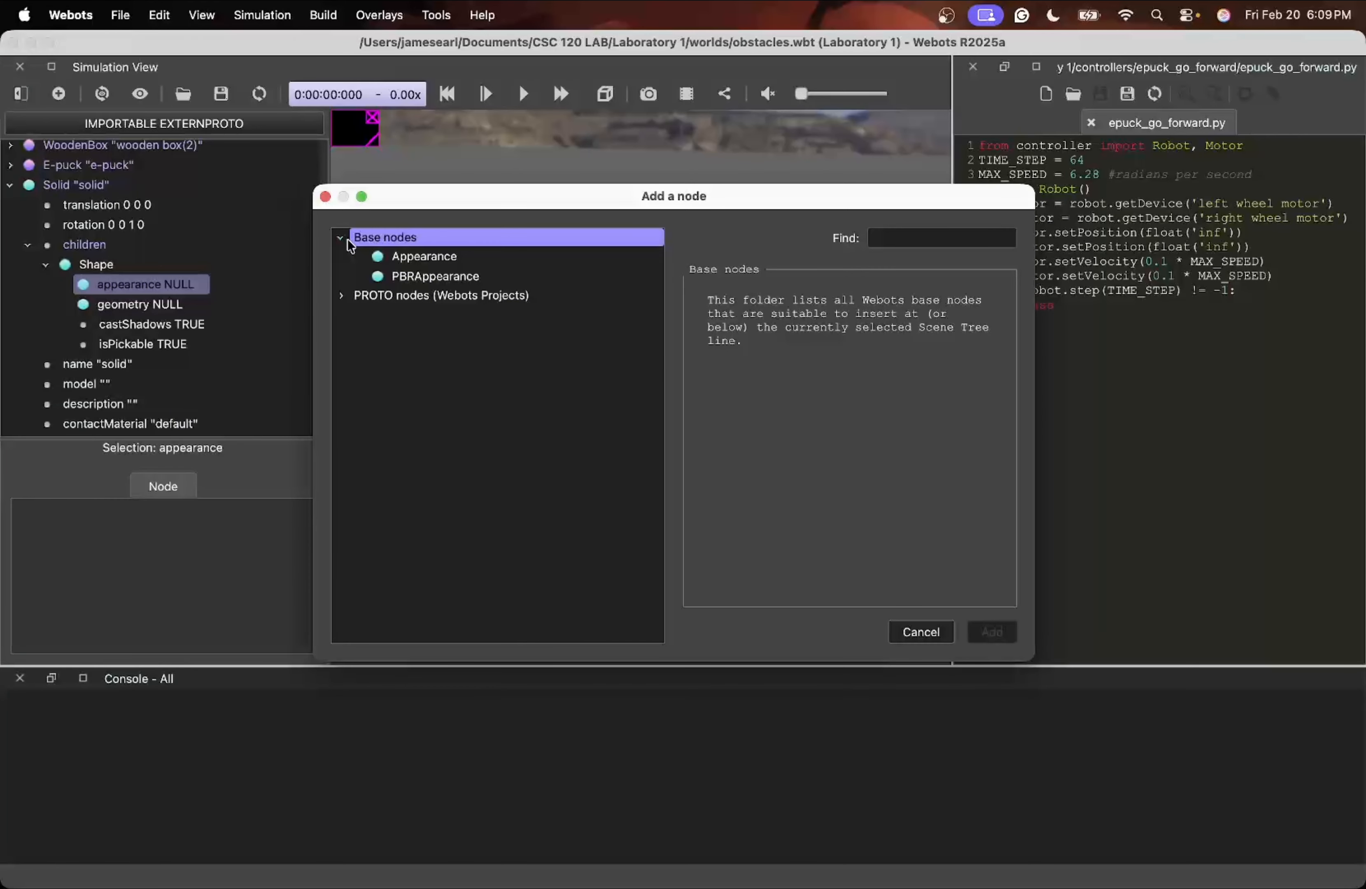
left_click(457, 278)
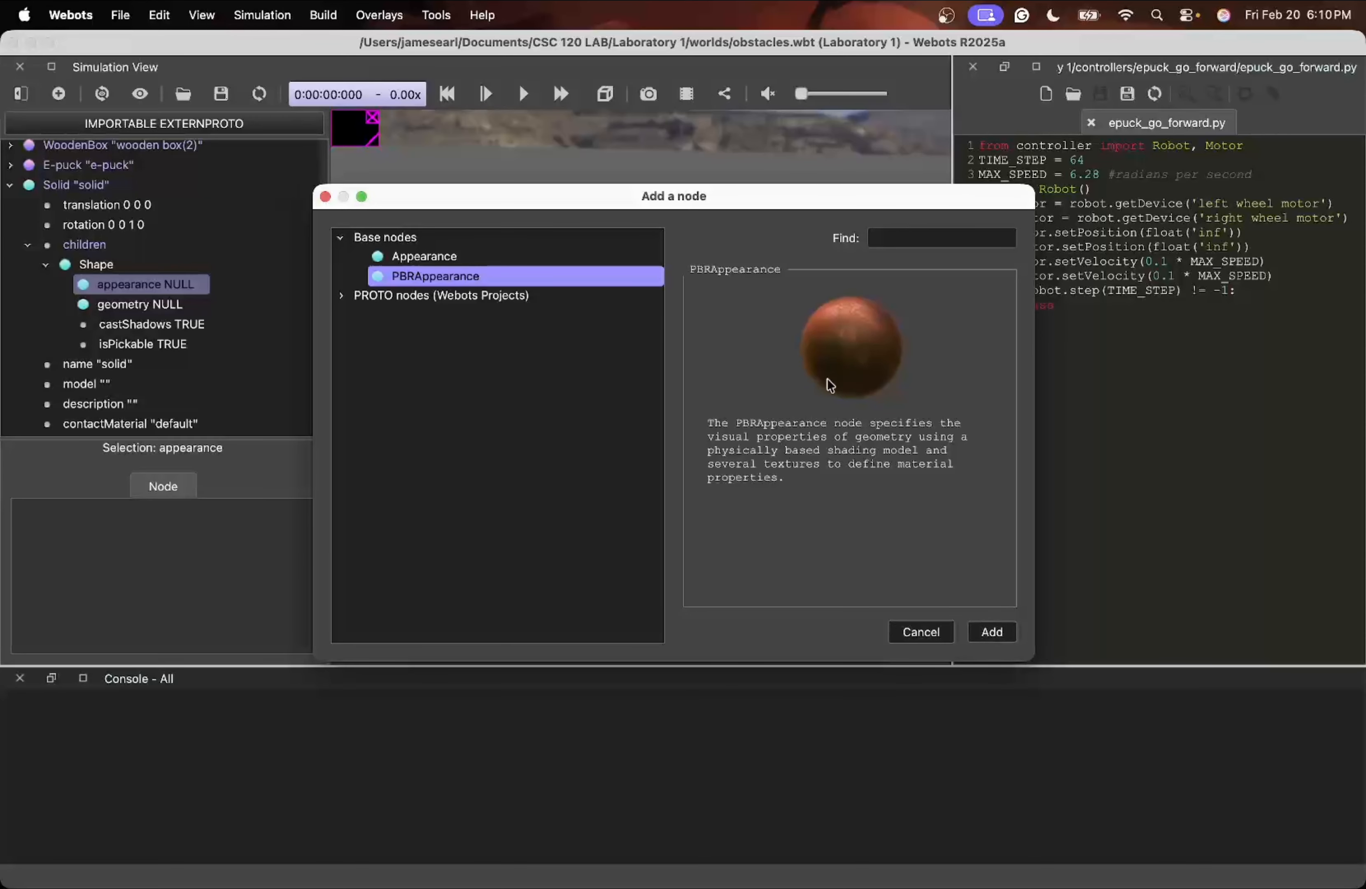
left_click(992, 632)
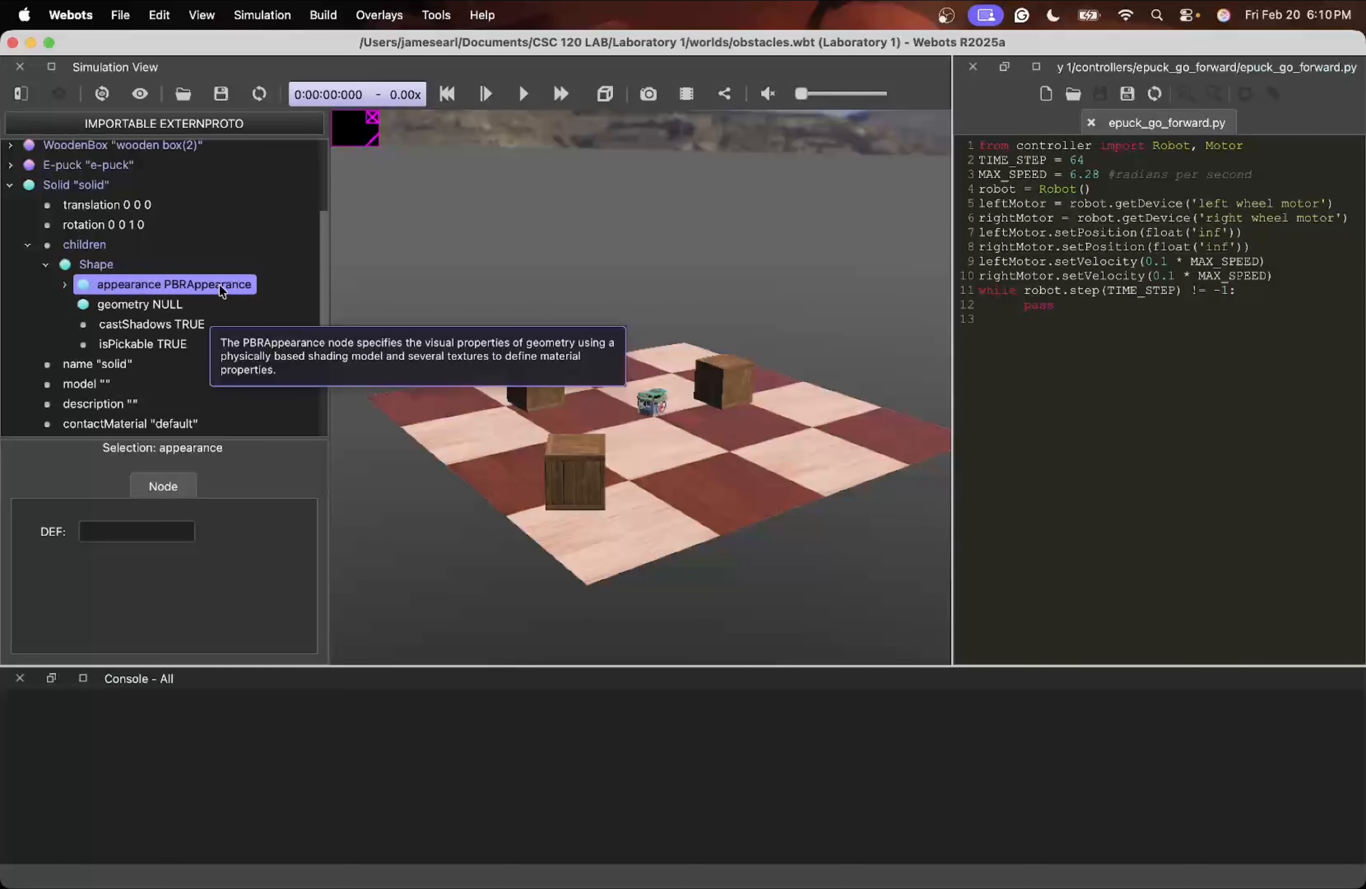
Expand the Shape's PBRAppearance node and examine its color, roughness, metalness and map fields alongside the geometry field
left_click(64, 285)
scroll(221, 354, "down", 2)
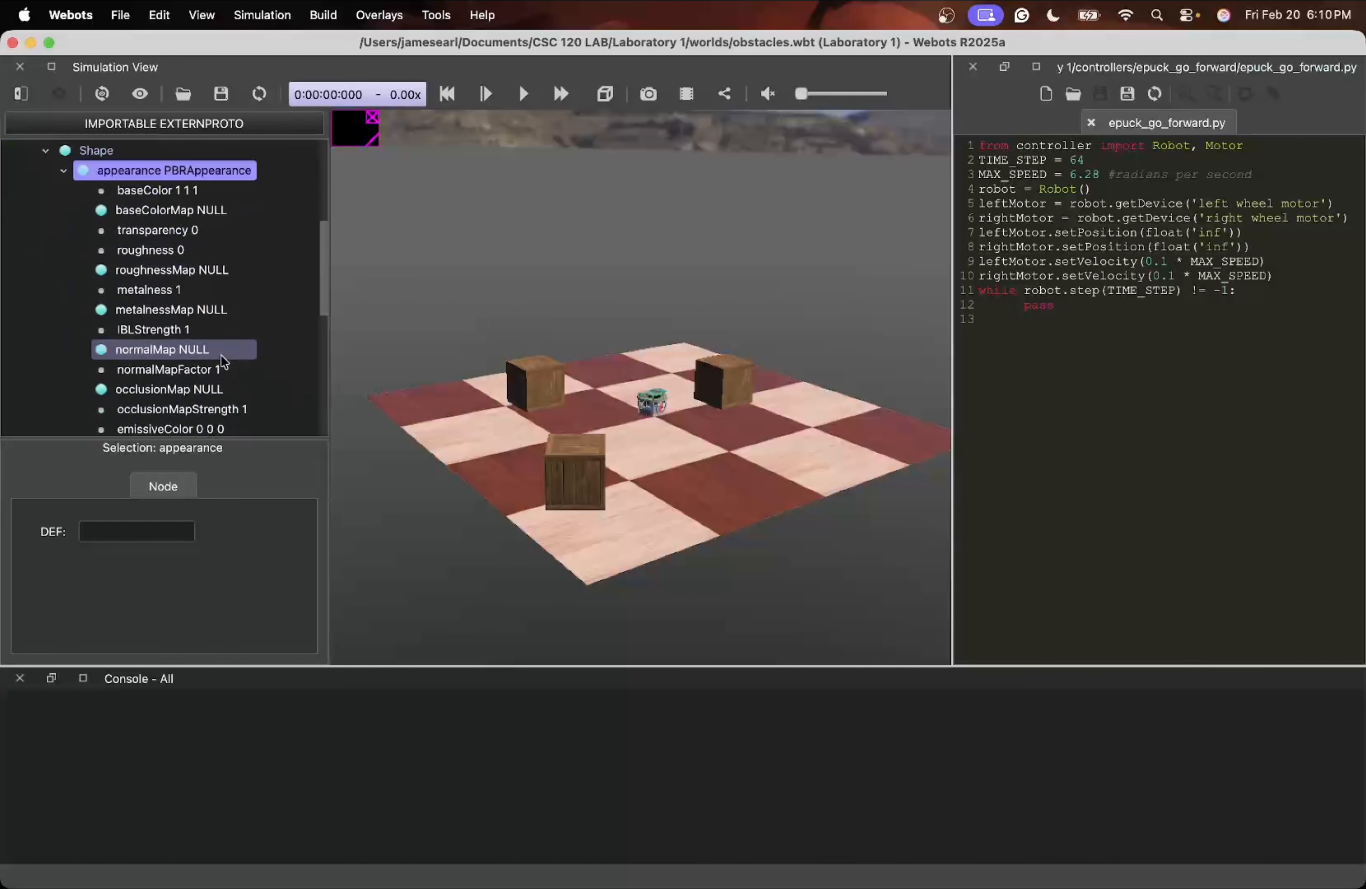
scroll(221, 355, "up", 3)
scroll(226, 341, "down", 2)
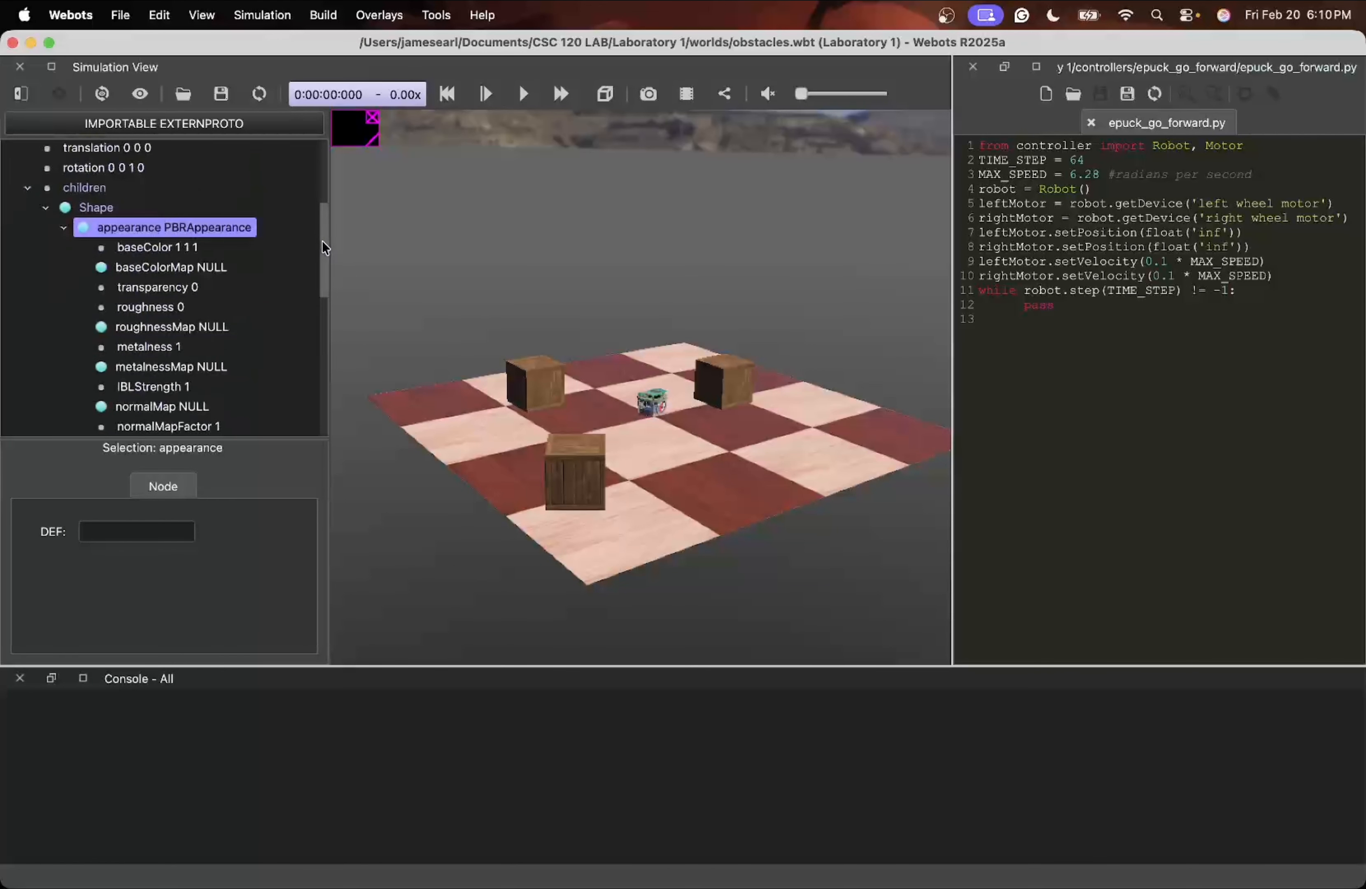
left_click_drag(325, 248, 316, 264)
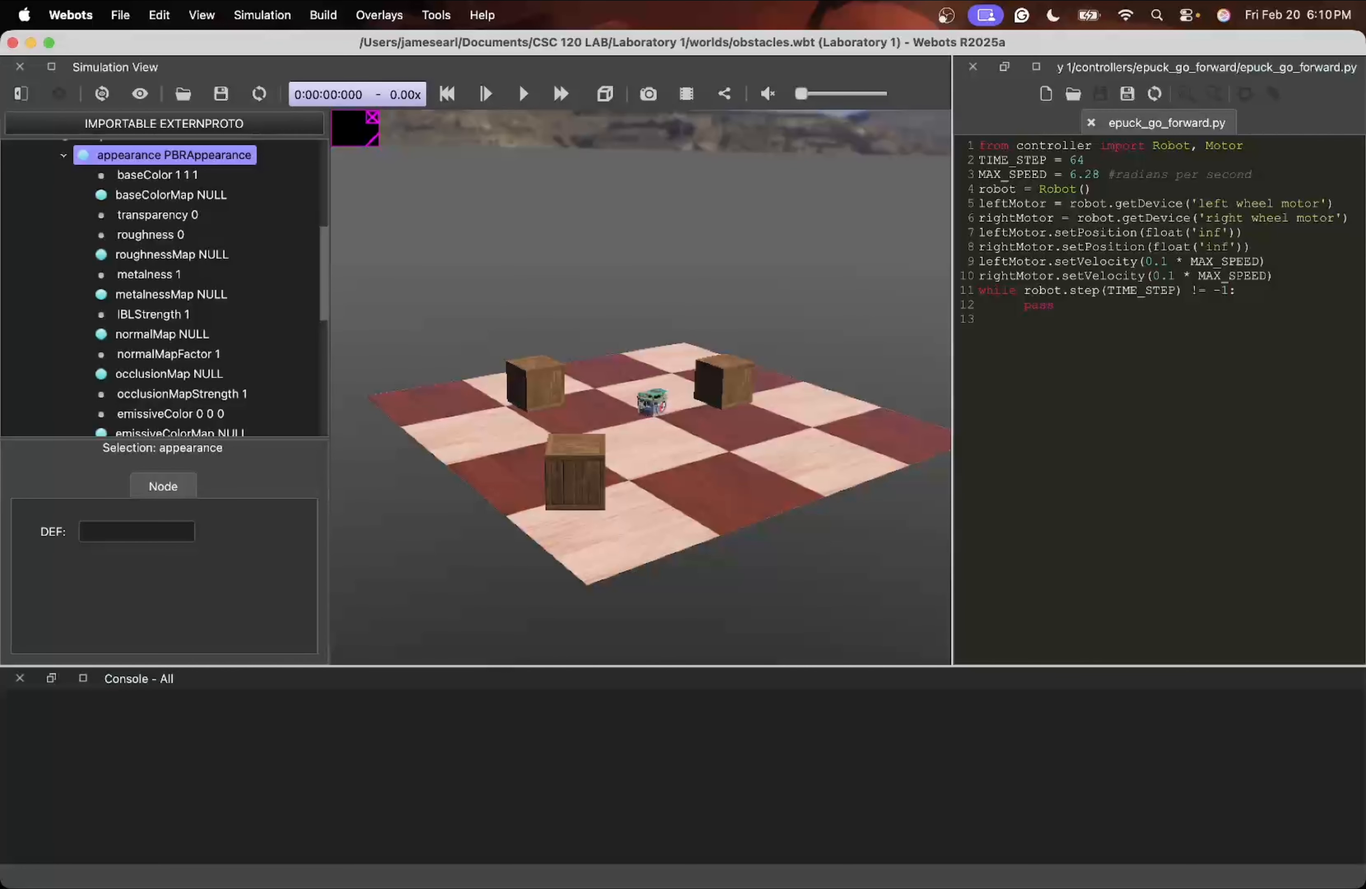
scroll(165, 265, "up", 6)
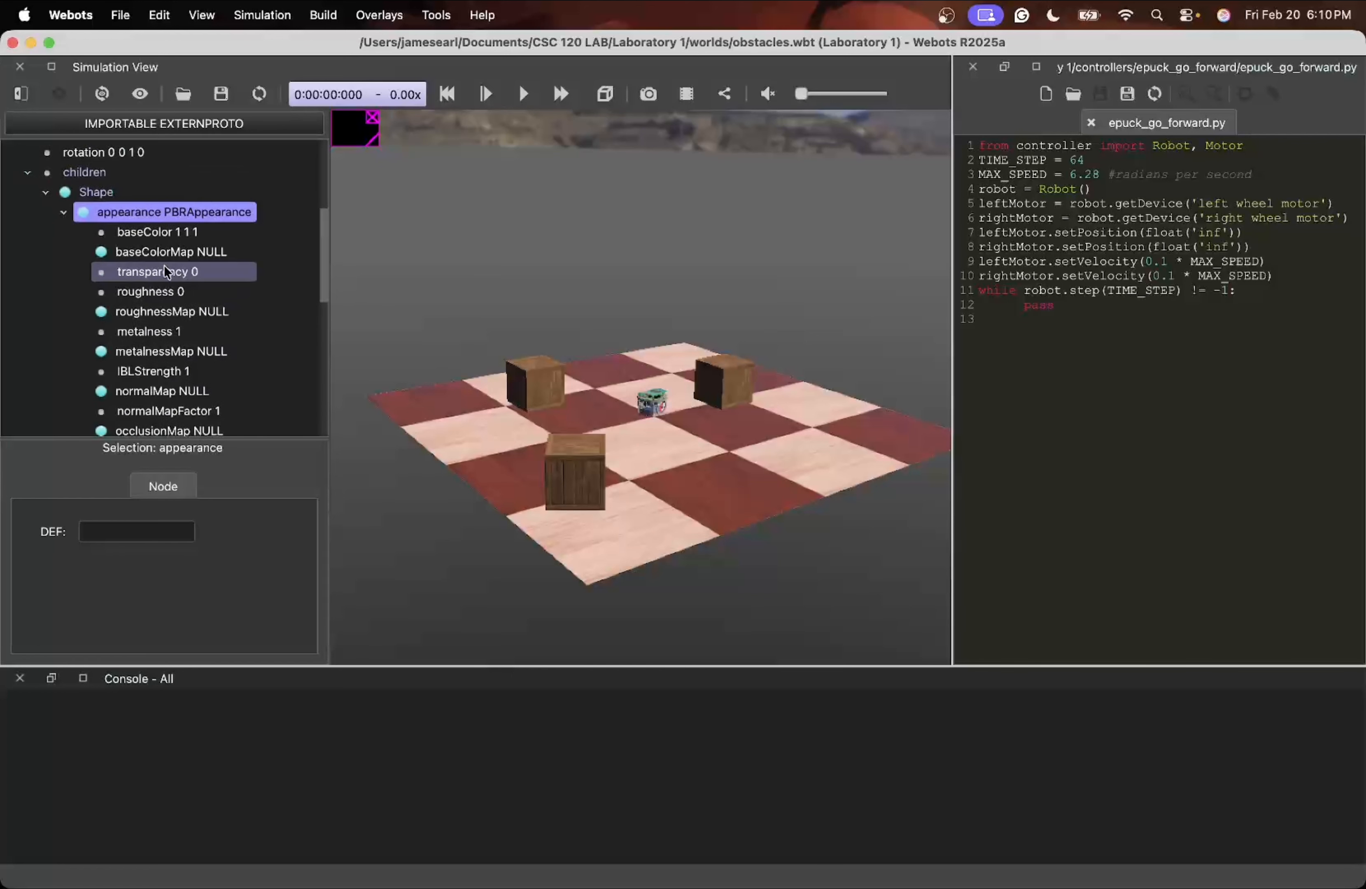
left_click(63, 270)
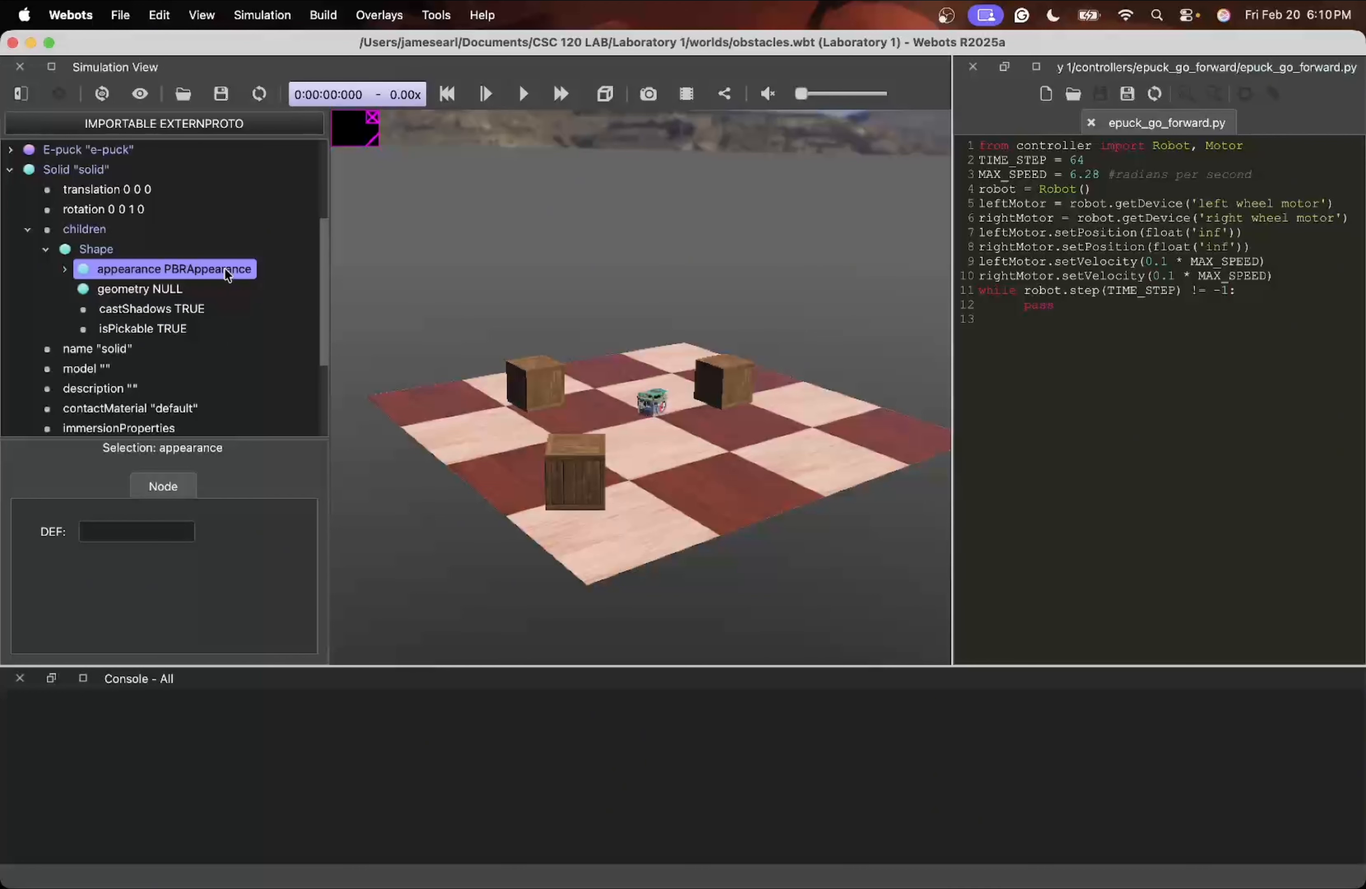
left_click(167, 292)
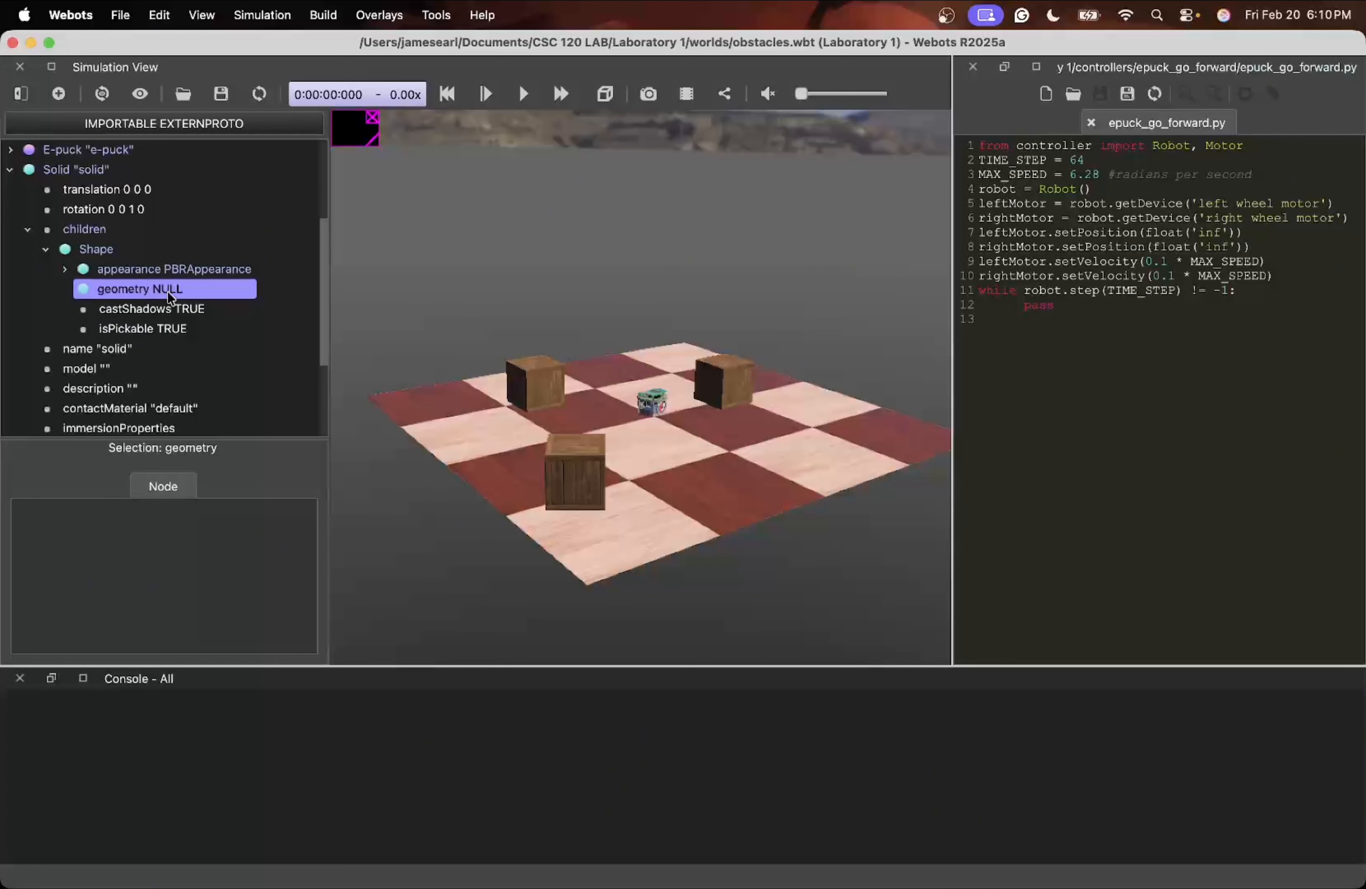
left_click(63, 270)
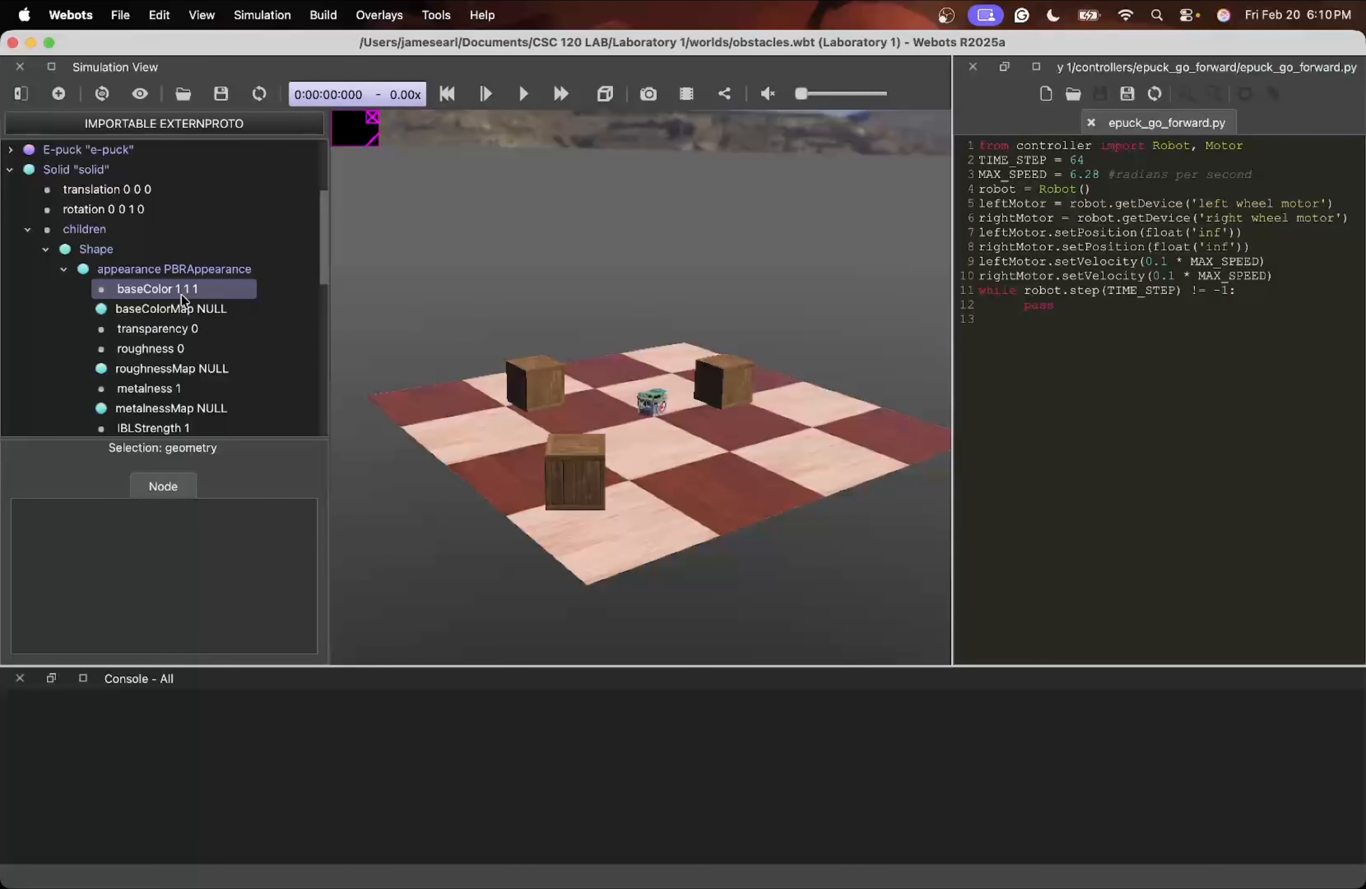
Inspect the value settings of the PBRAppearance's baseColor, metalness and roughness fields and collapse the appearance node
scroll(196, 295, "down", 2)
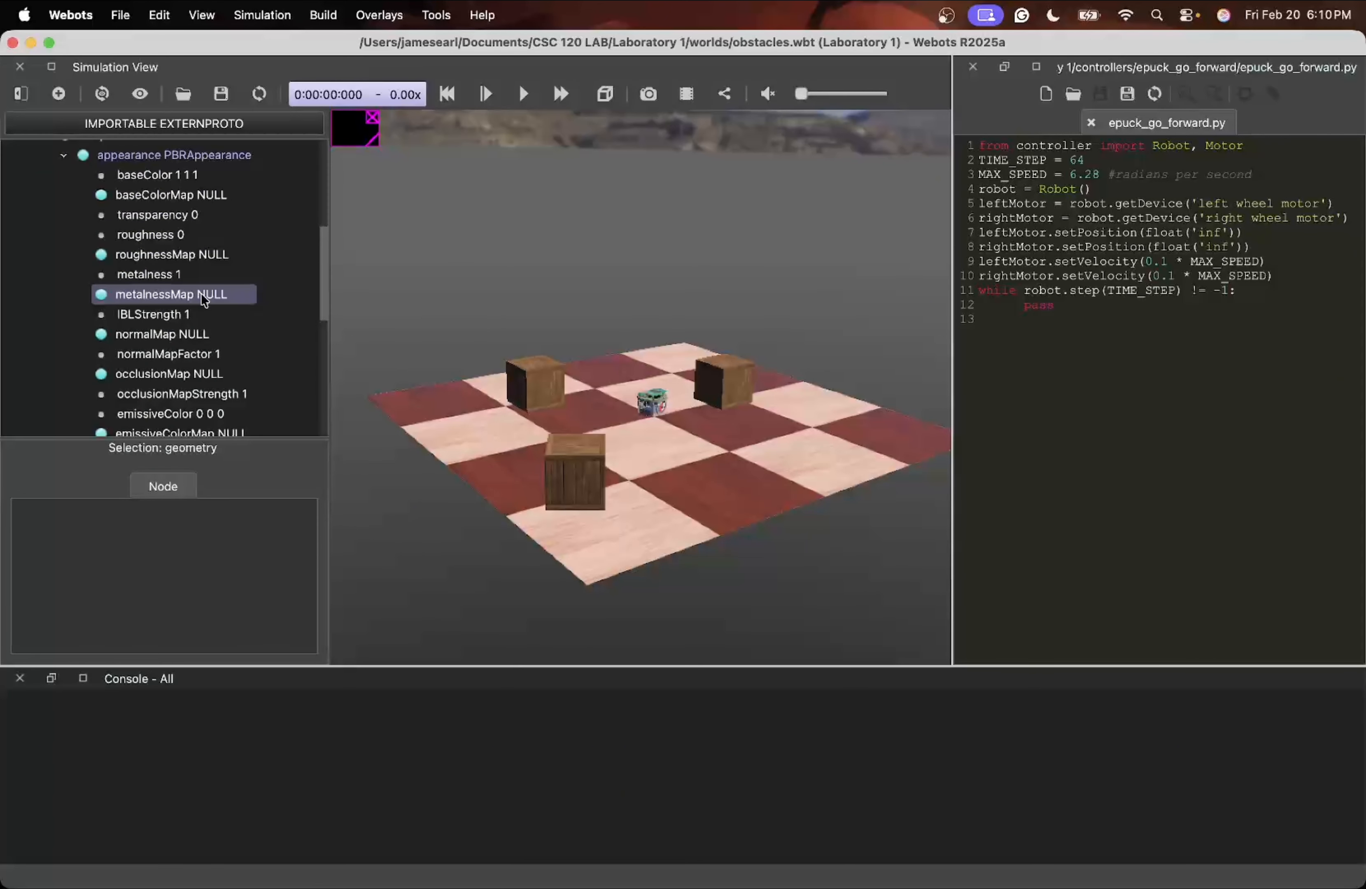
scroll(203, 298, "up", 3)
left_click(157, 346)
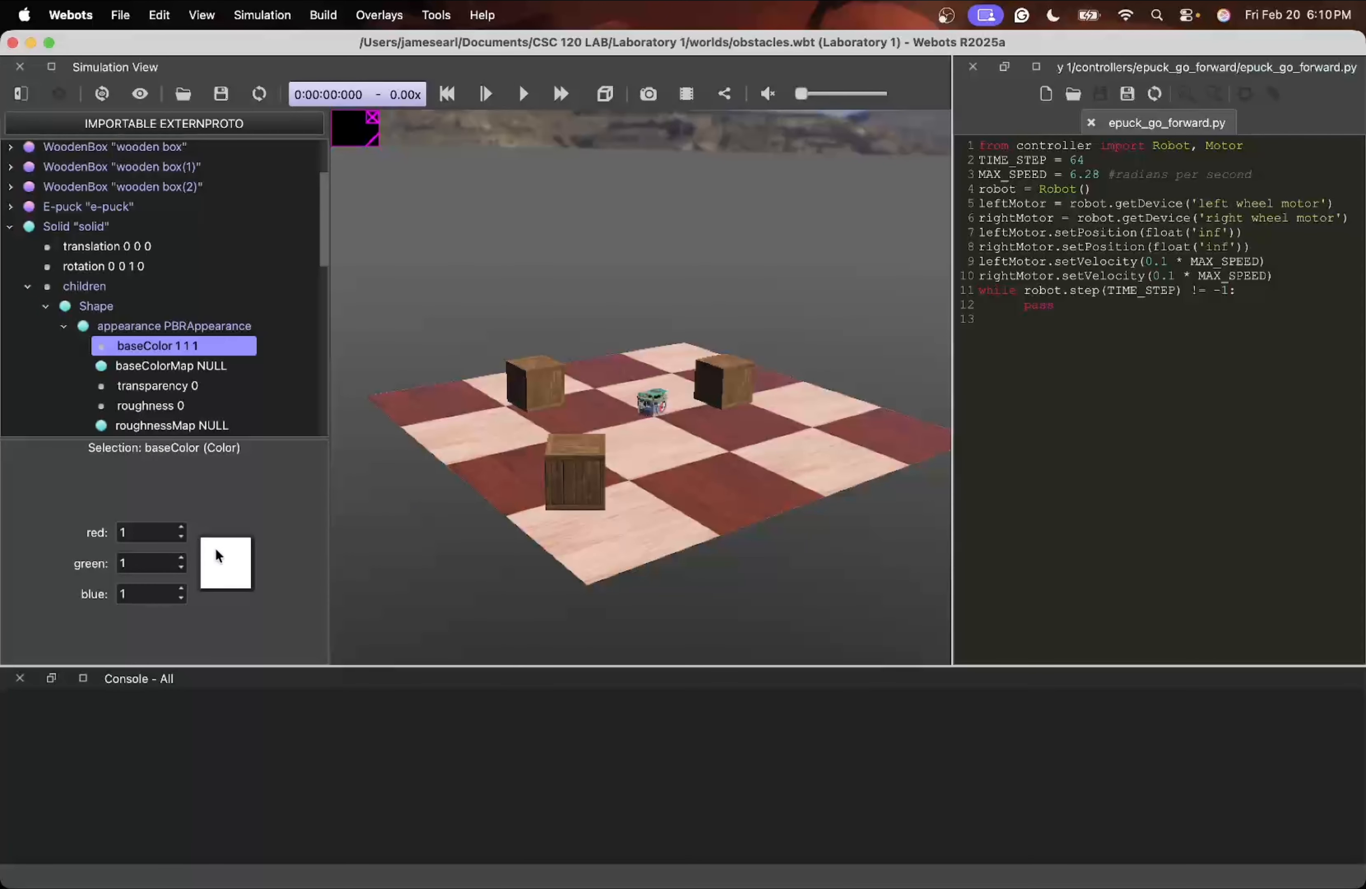
scroll(199, 359, "down", 3)
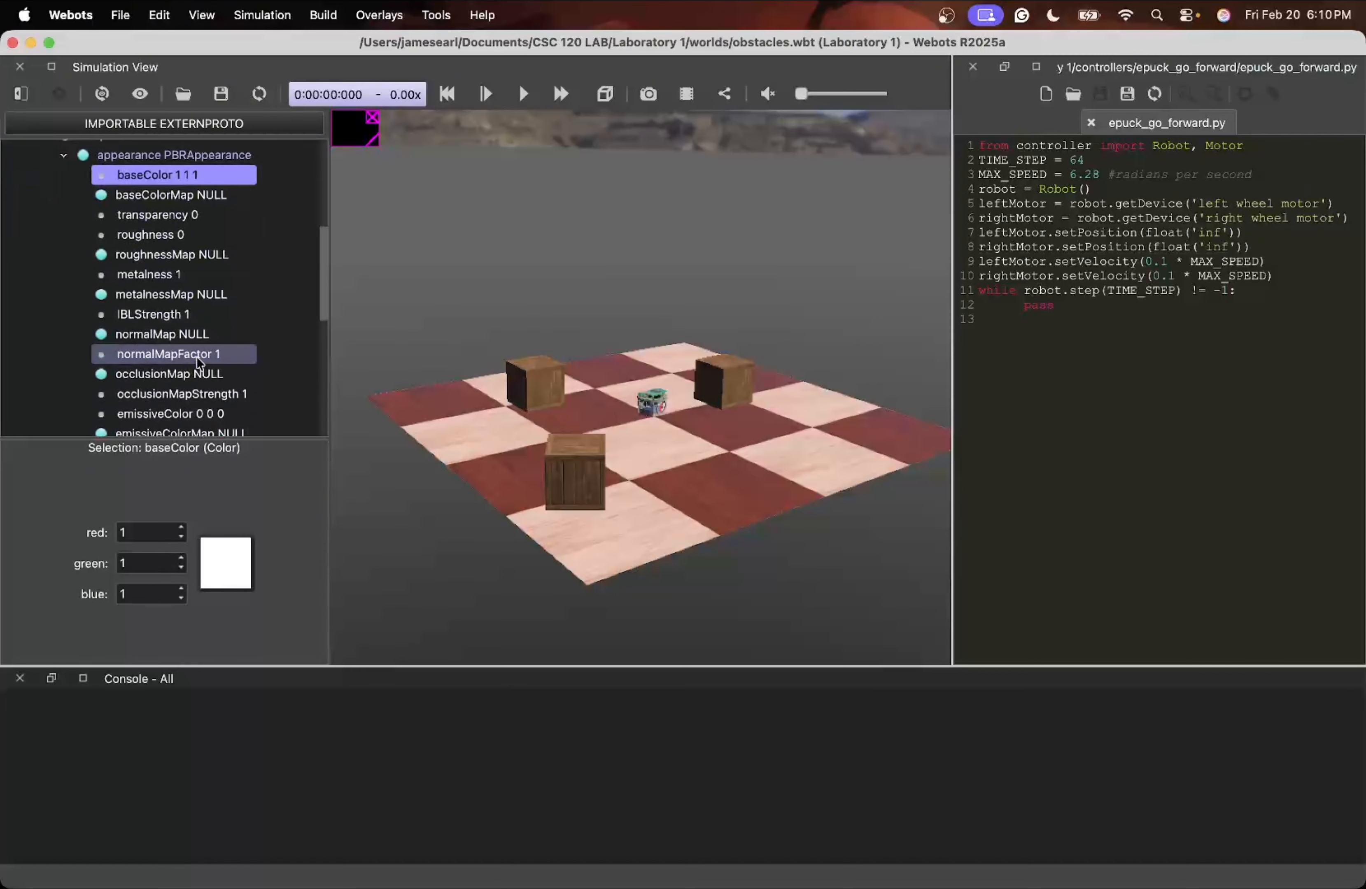
left_click(188, 279)
scroll(201, 341, "down", 3)
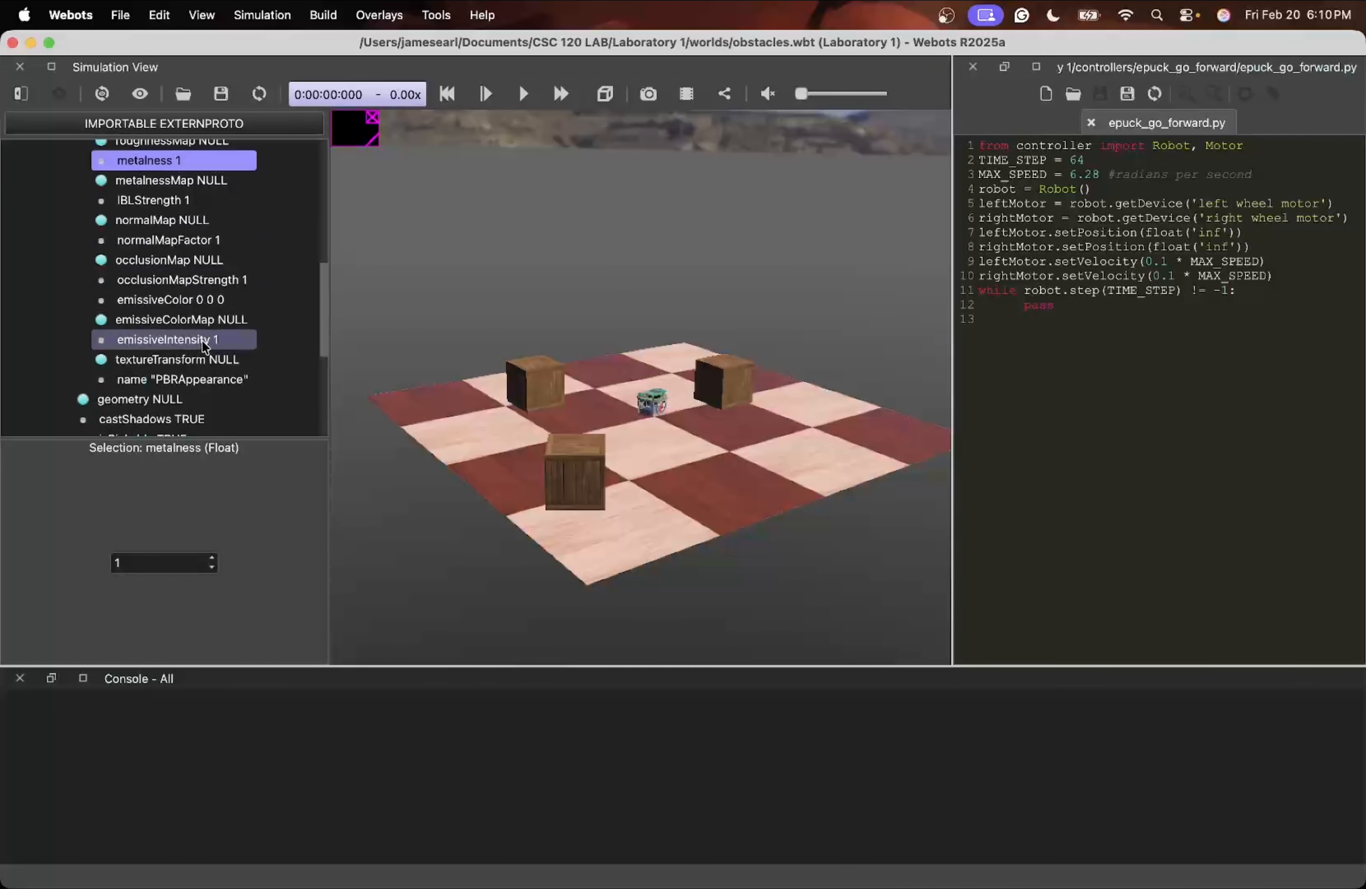
scroll(201, 341, "up", 4)
left_click(200, 291)
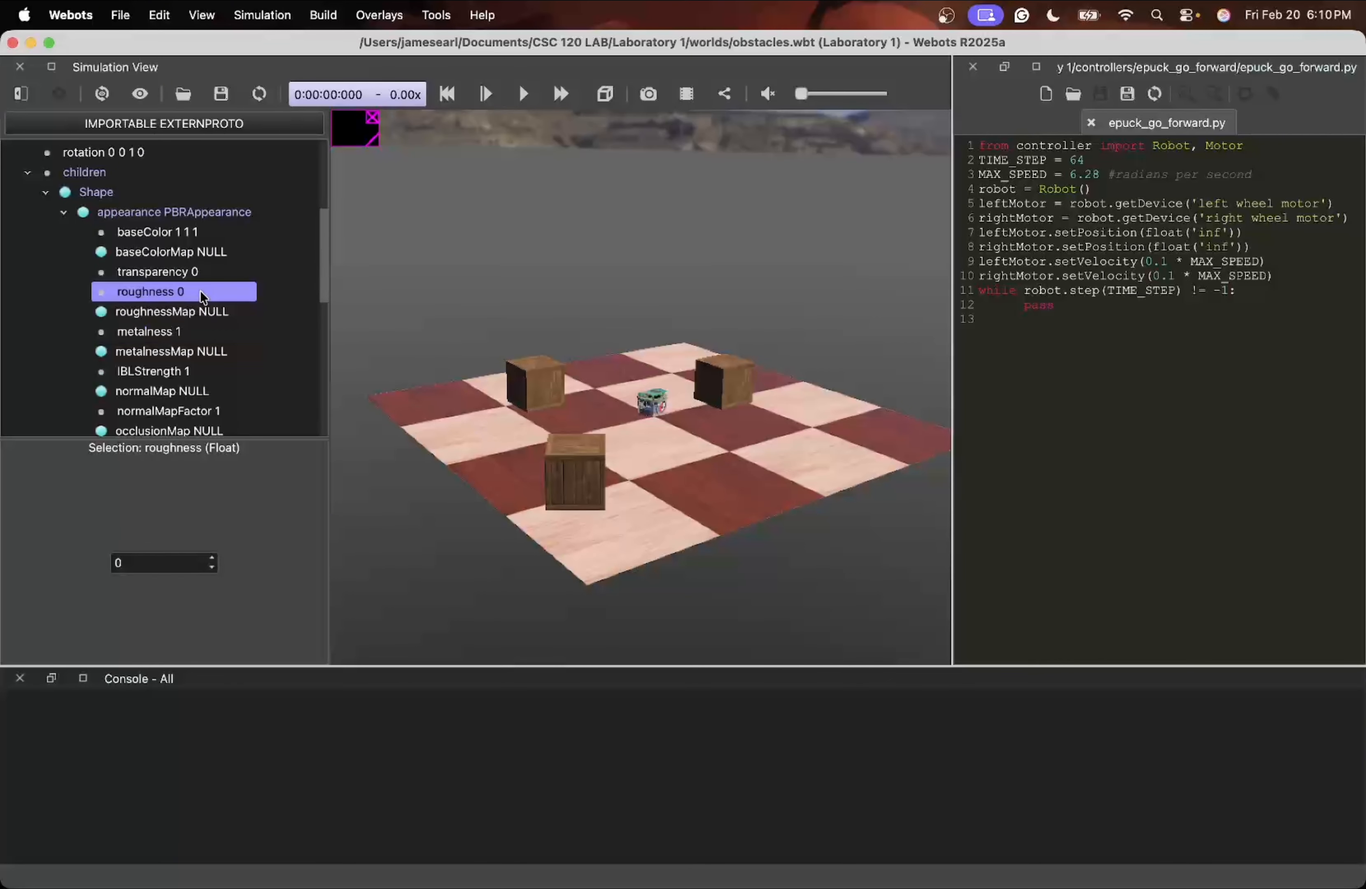
left_click(66, 214)
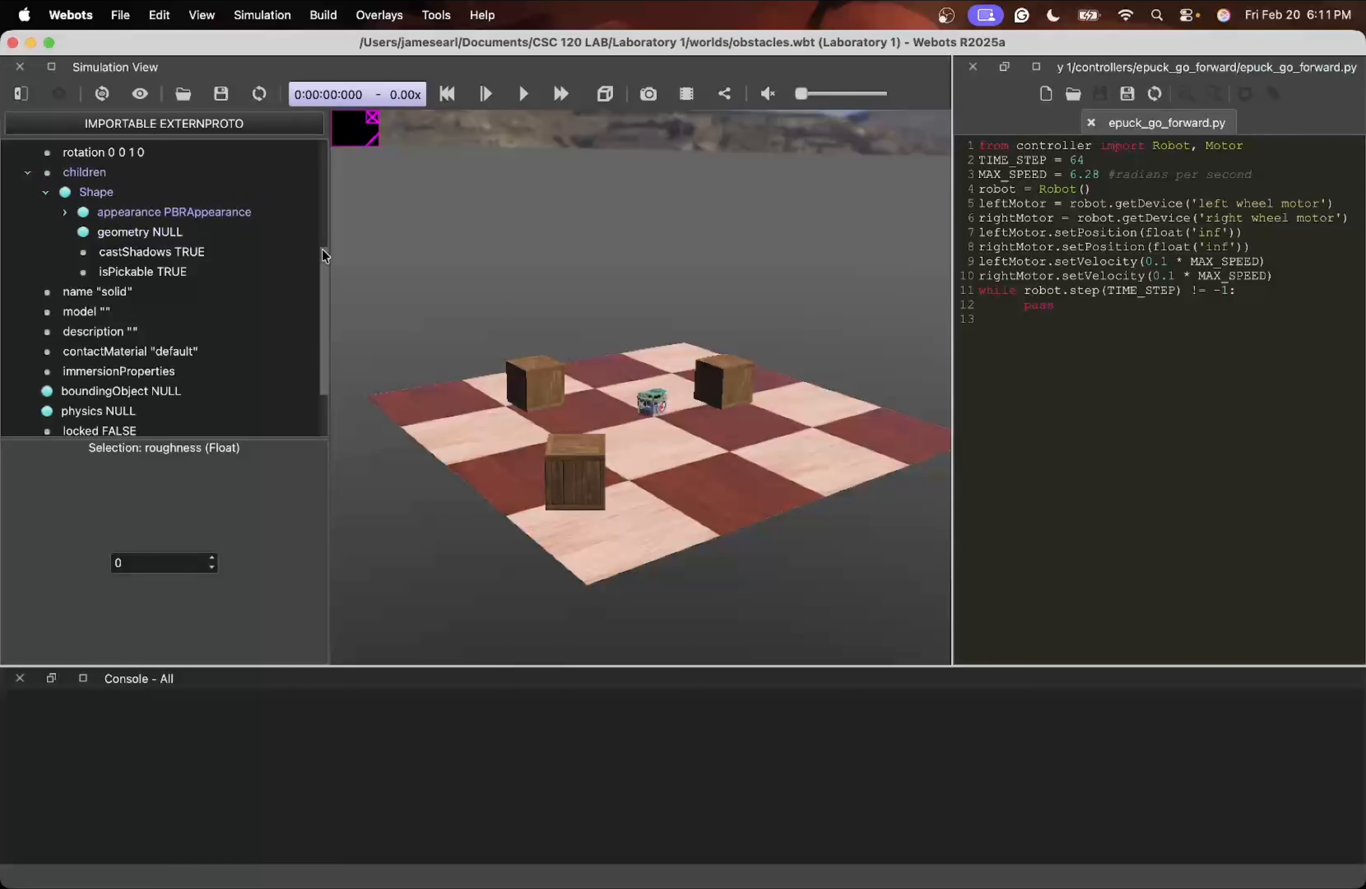
Assign a Sphere base node to the Shape's geometry field and view it among the wooden boxes in the 3D scene
double_click(141, 234)
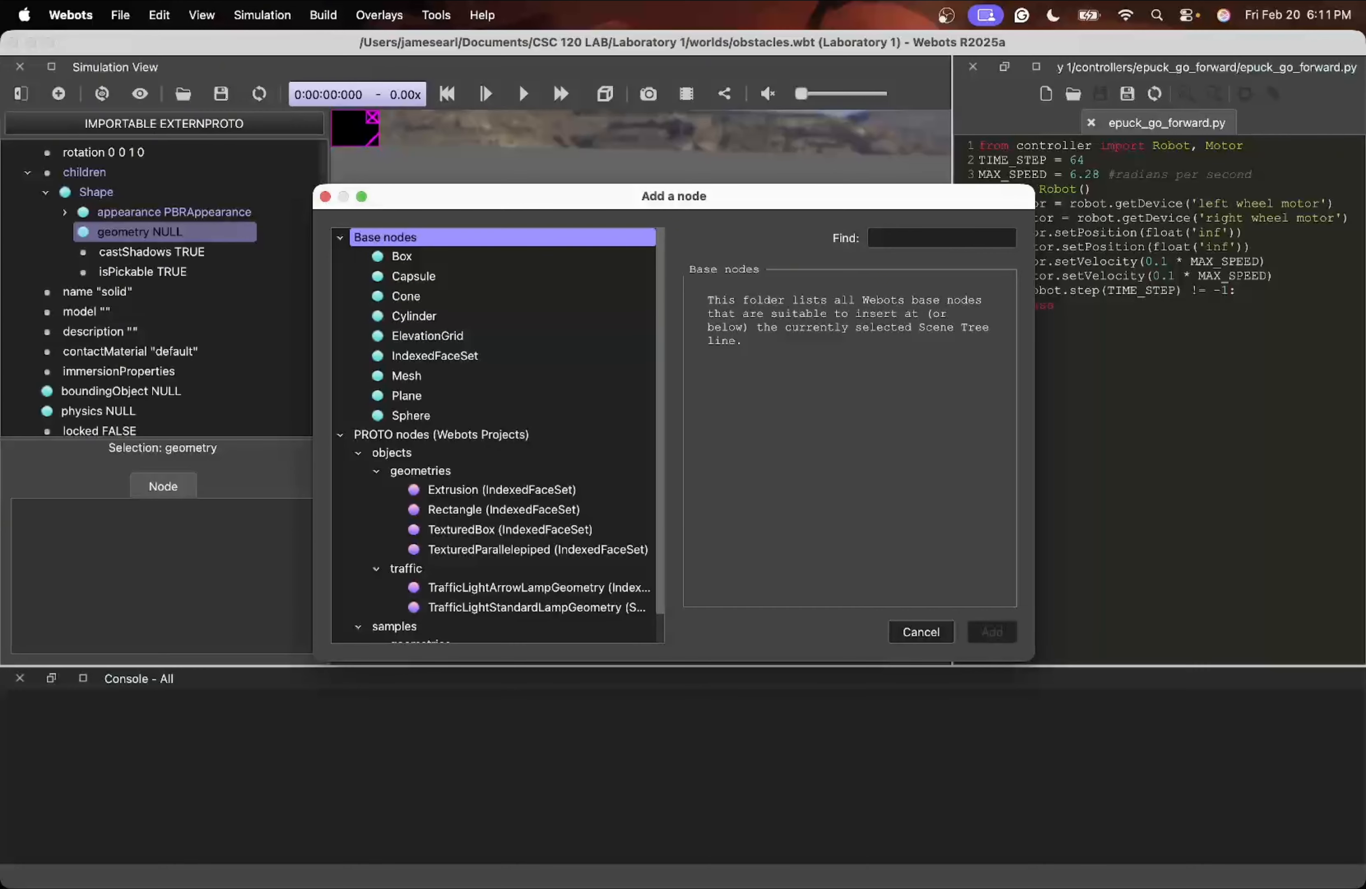
left_click(451, 415)
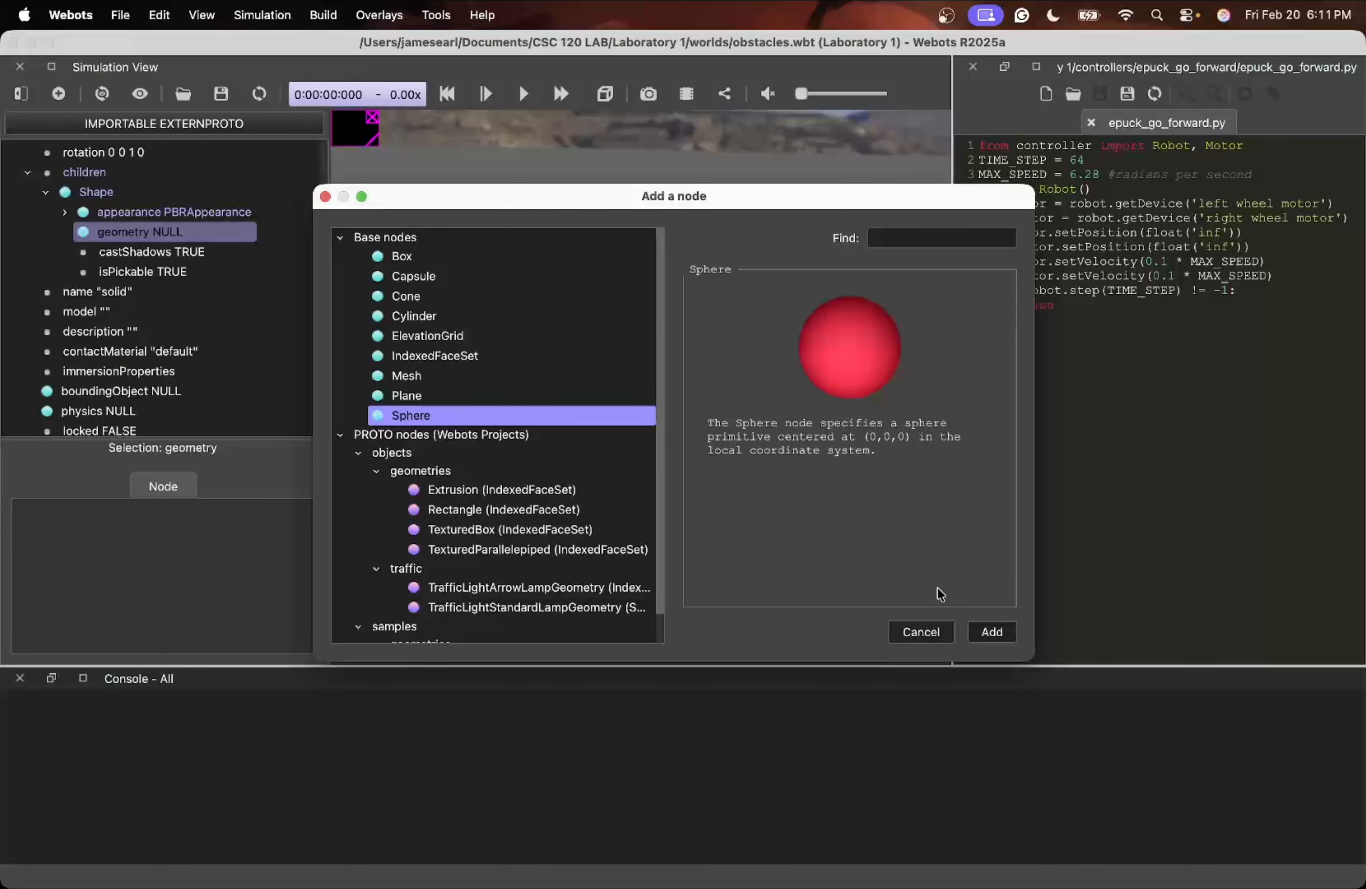
left_click(992, 632)
scroll(674, 419, "up", 5)
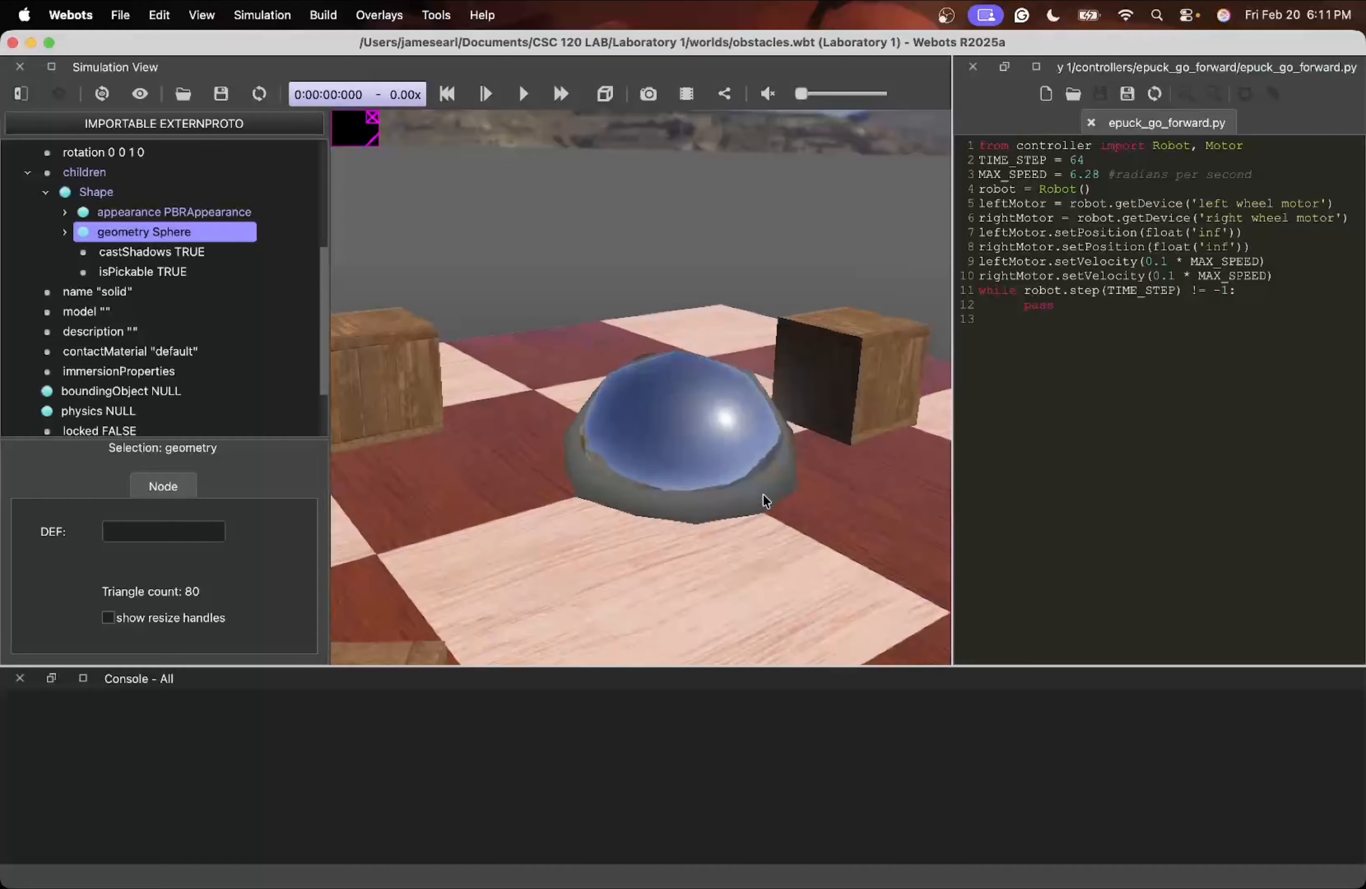
left_click_drag(764, 500, 735, 453)
scroll(734, 454, "down", 5)
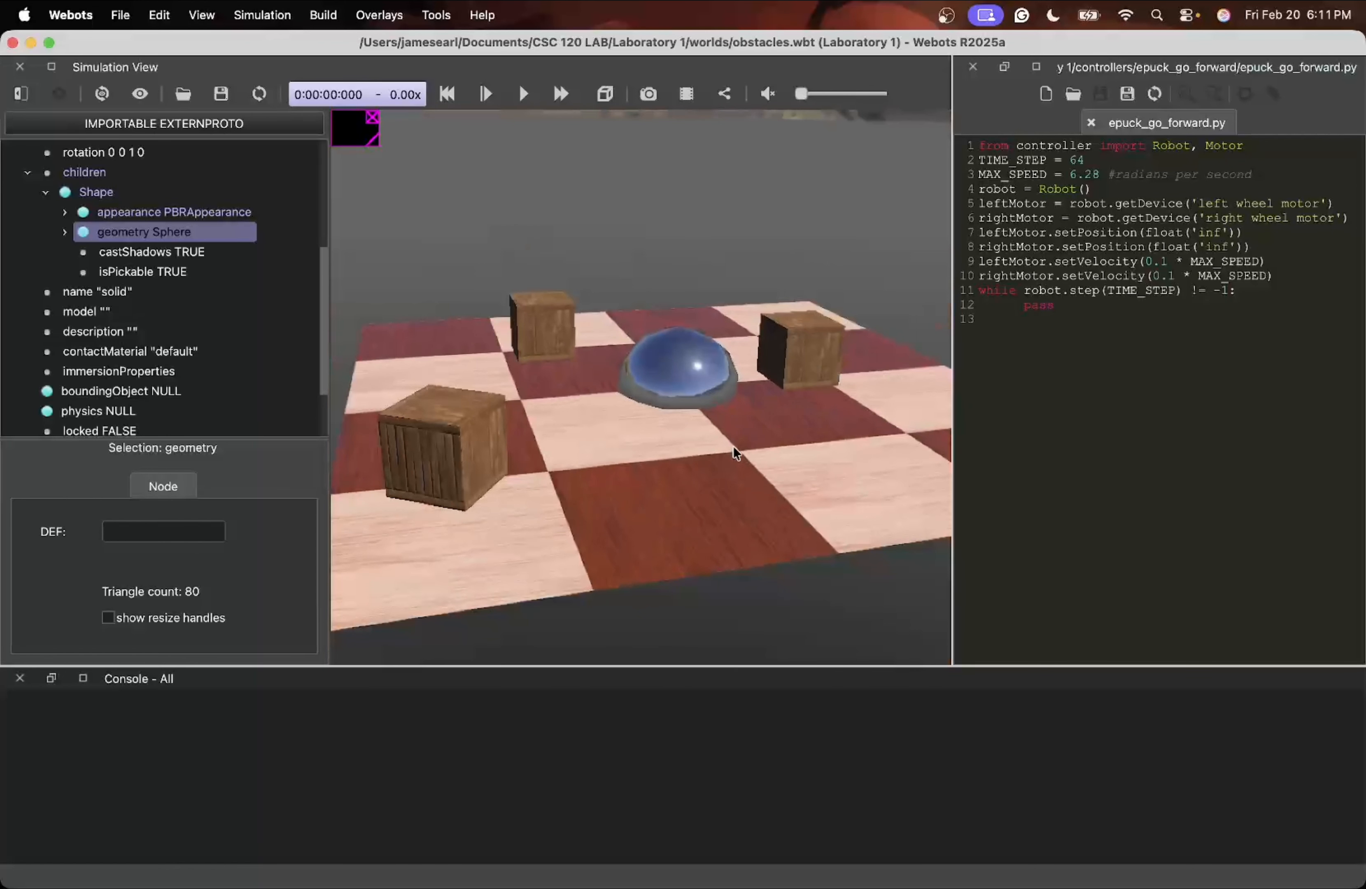
scroll(733, 447, "down", 3)
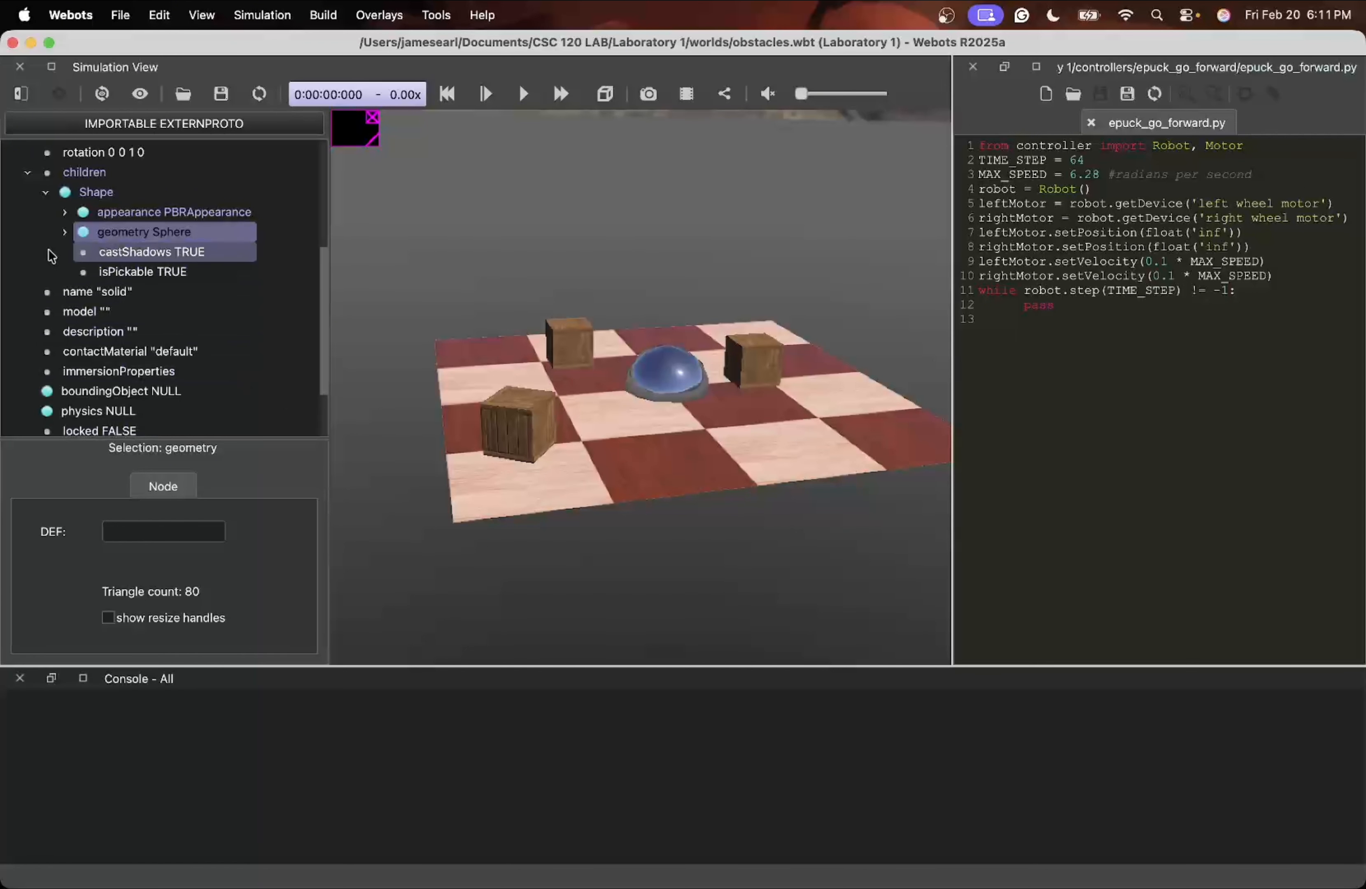
Assign a Sphere base node to the Solid's boundingObject field and inspect its wireframe around the ball
left_click(64, 231)
left_click(46, 192)
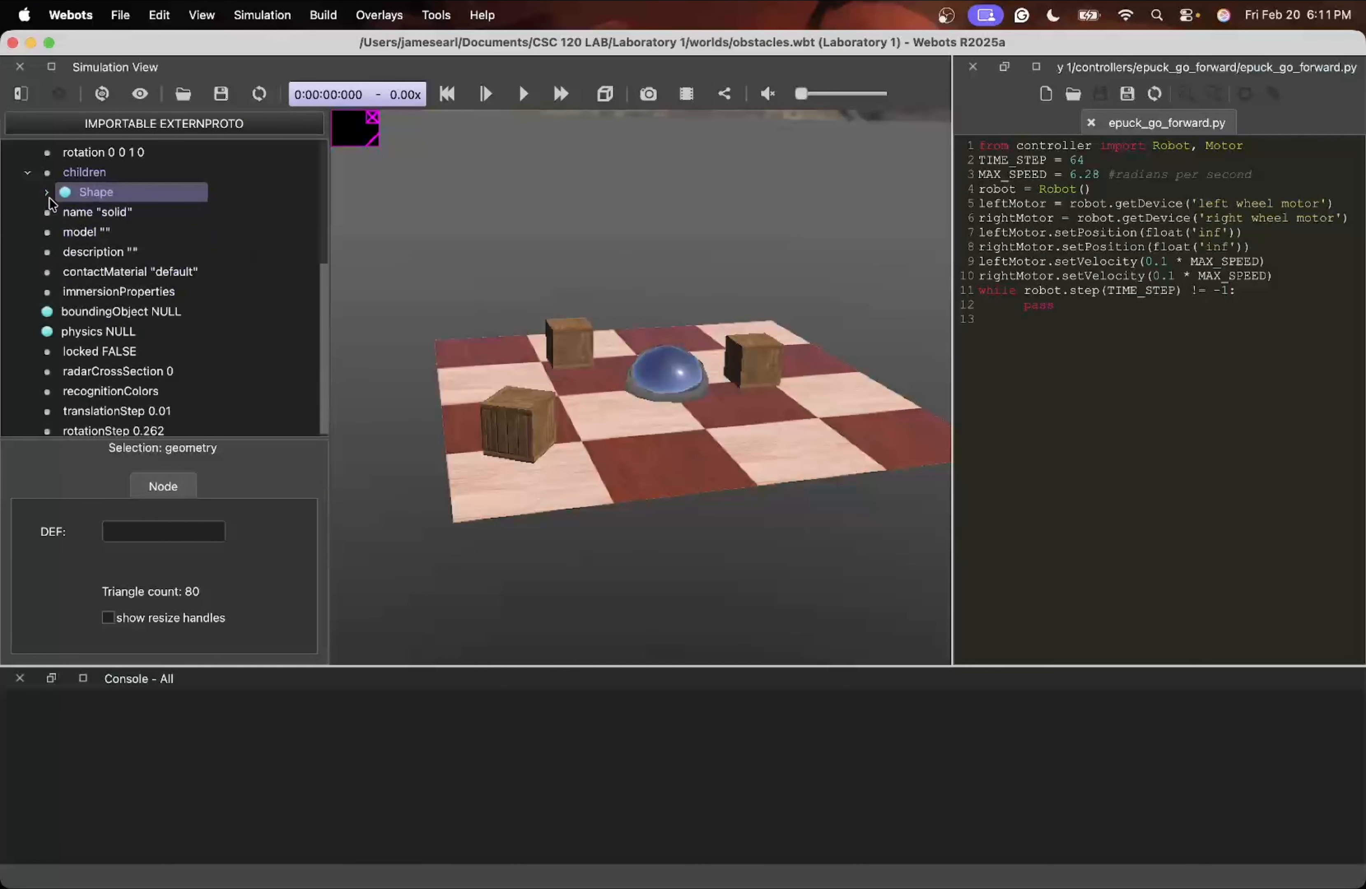
left_click(124, 317)
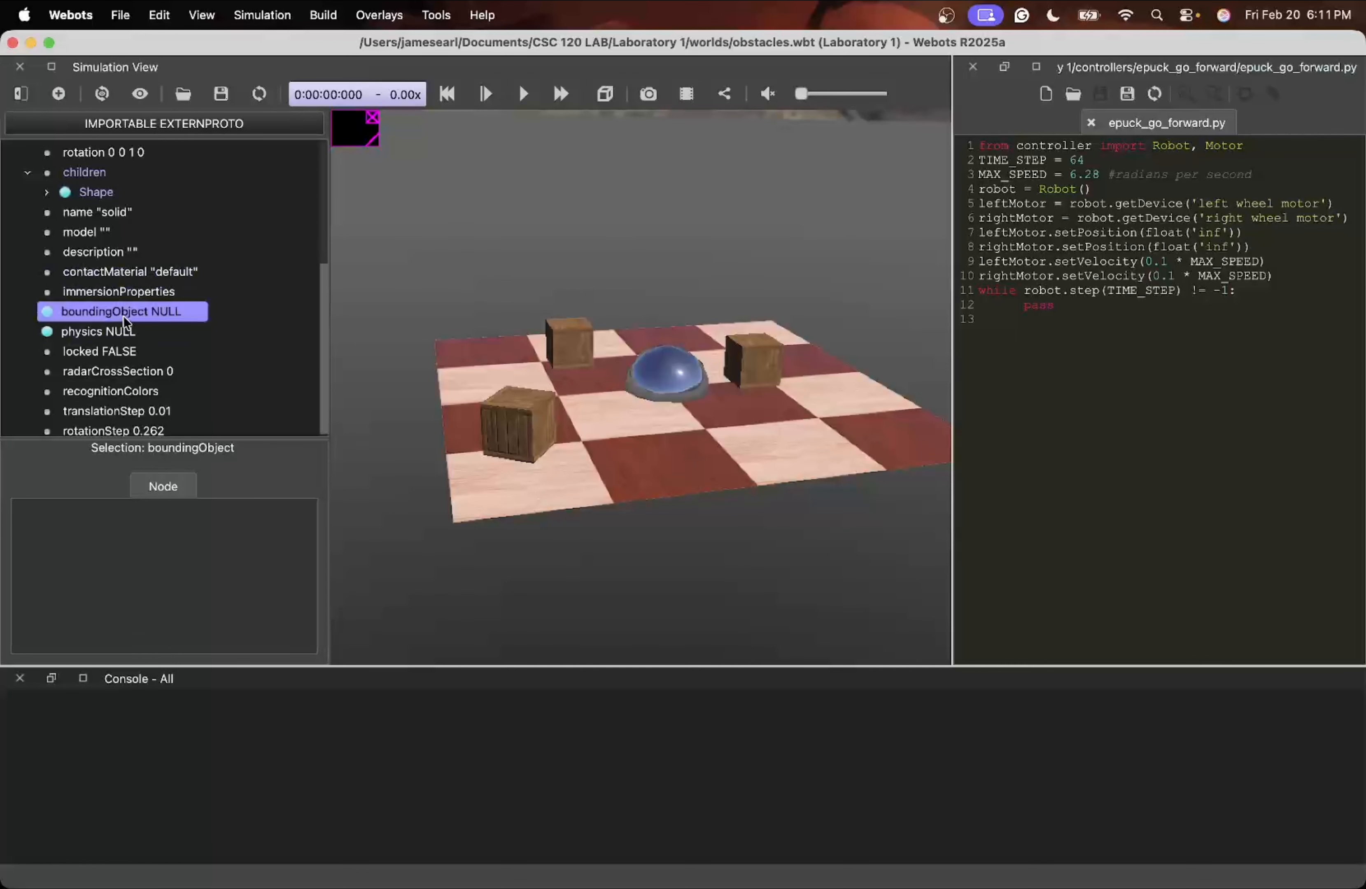
double_click(124, 317)
left_click(346, 239)
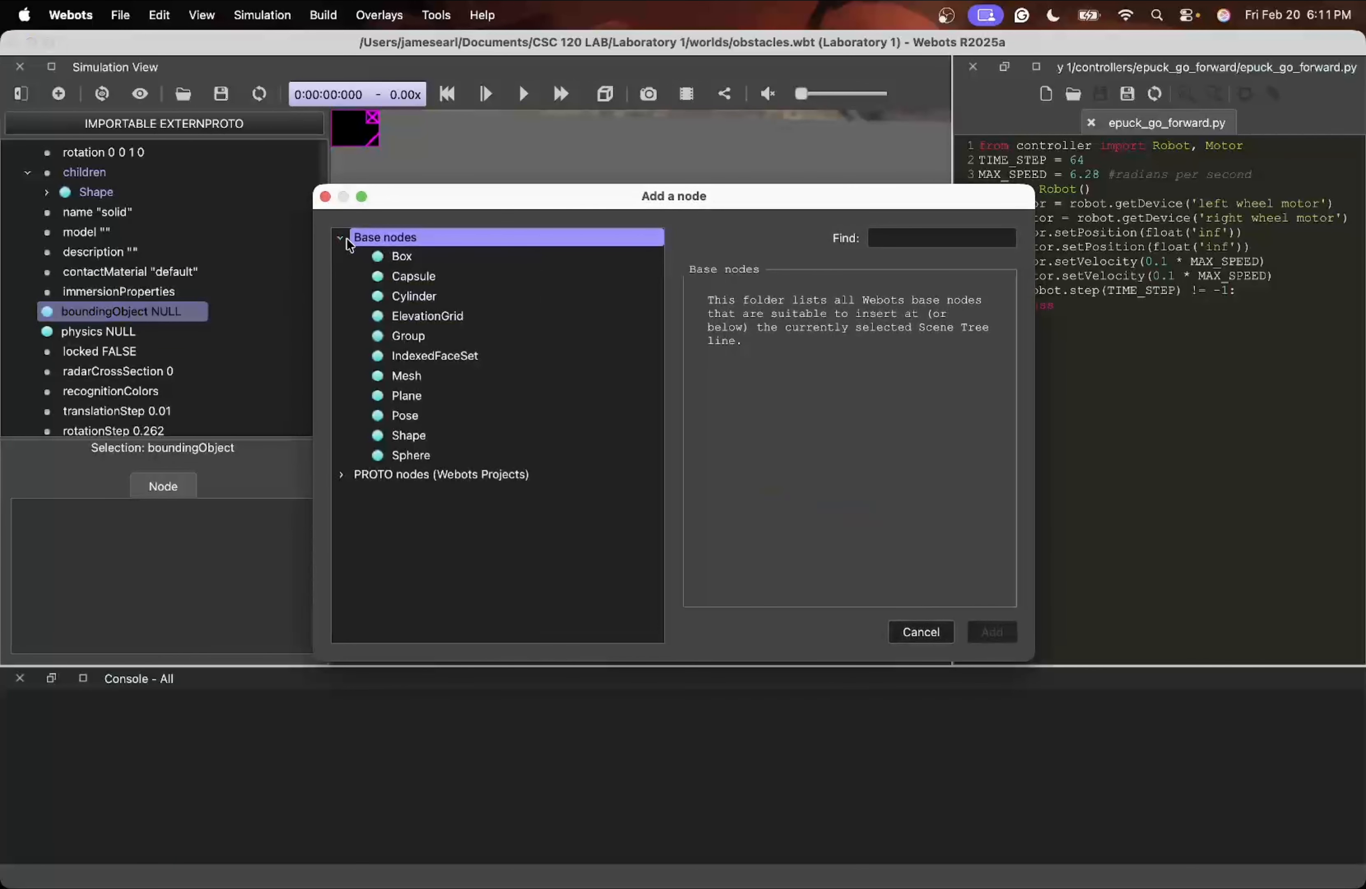
left_click(444, 460)
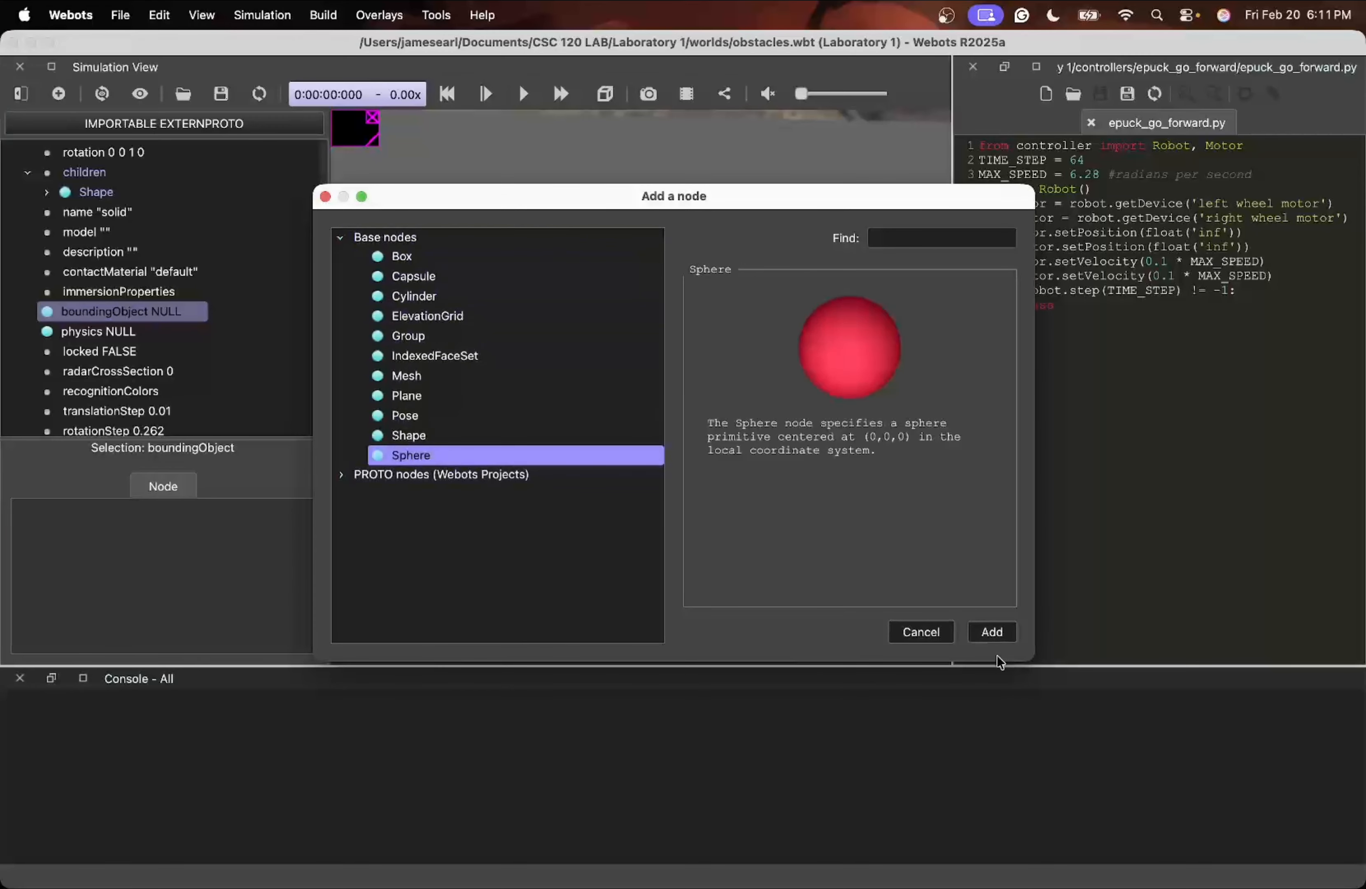
left_click(992, 633)
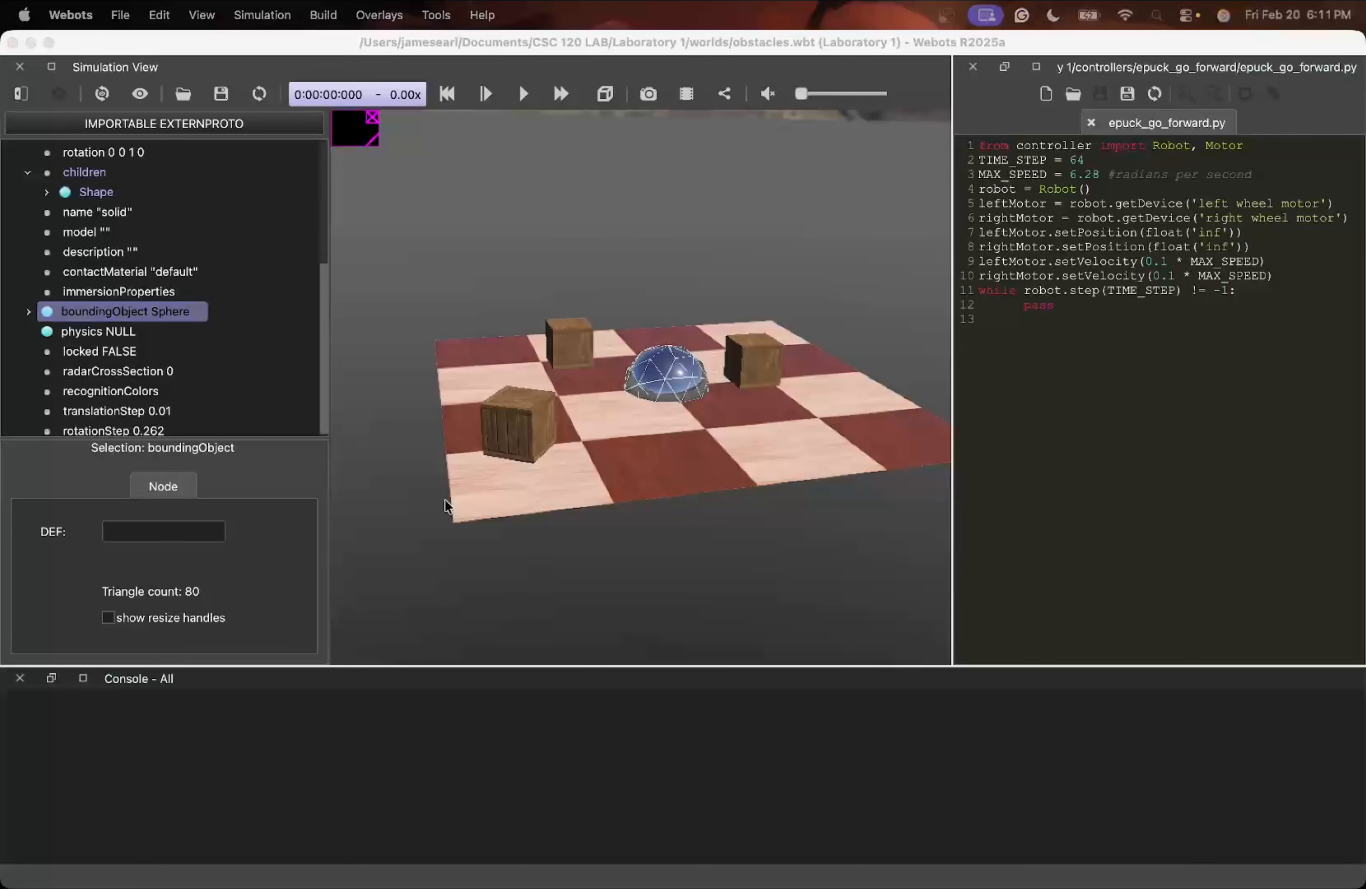
left_click_drag(631, 395, 660, 403)
scroll(663, 400, "up", 10)
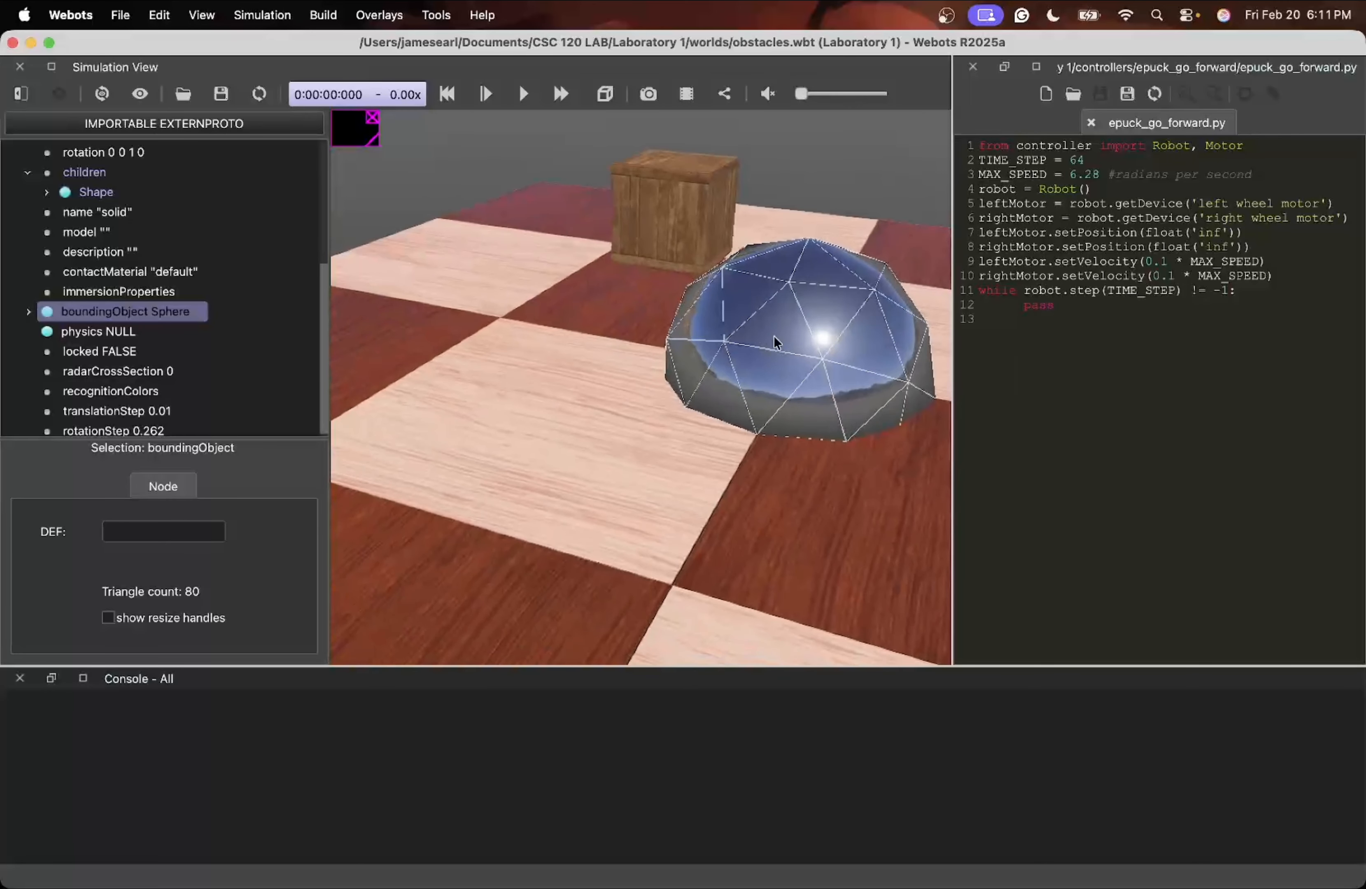
left_click_drag(773, 341, 832, 341)
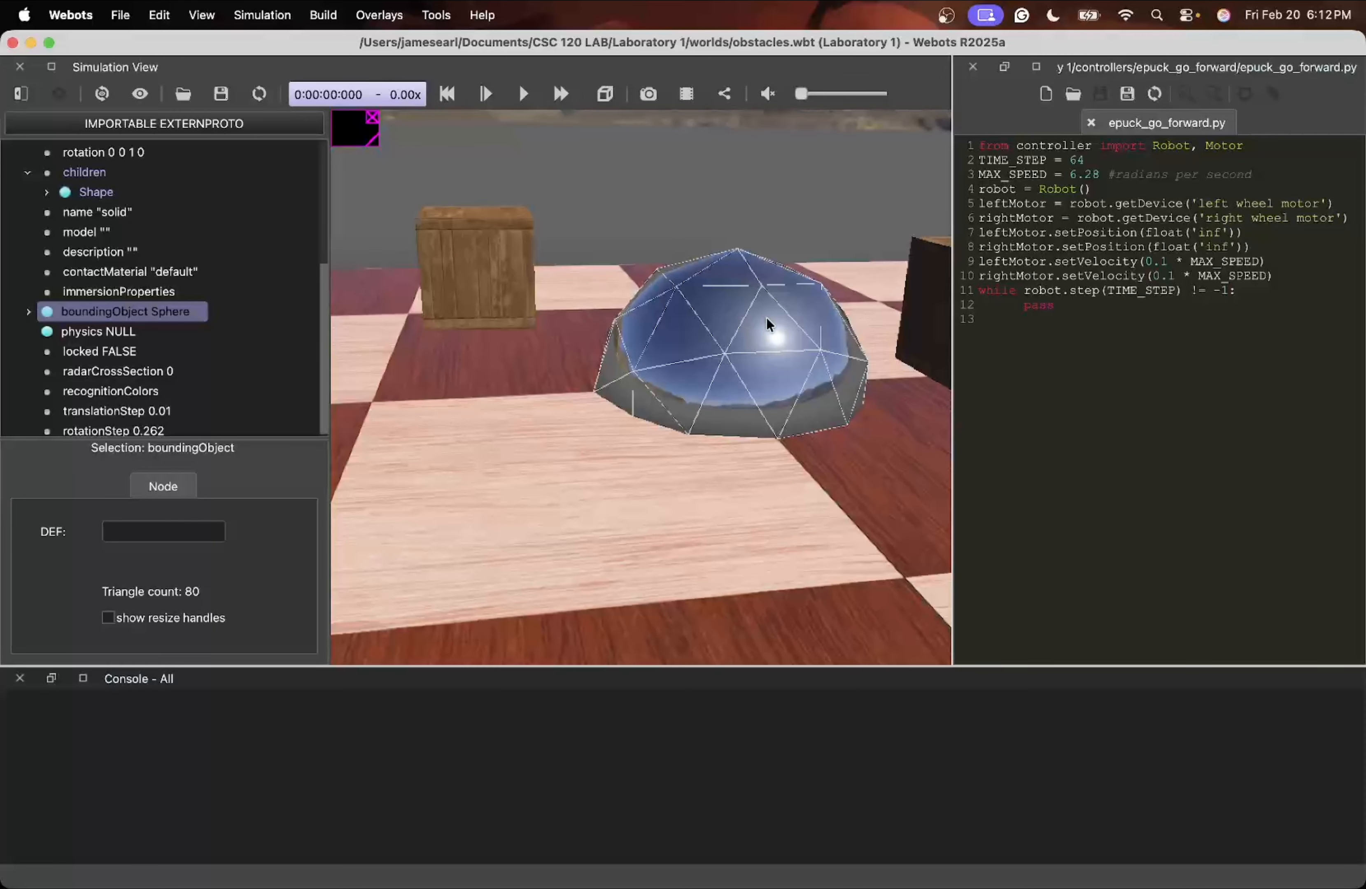
left_click_drag(808, 330, 628, 434)
scroll(788, 327, "down", 6)
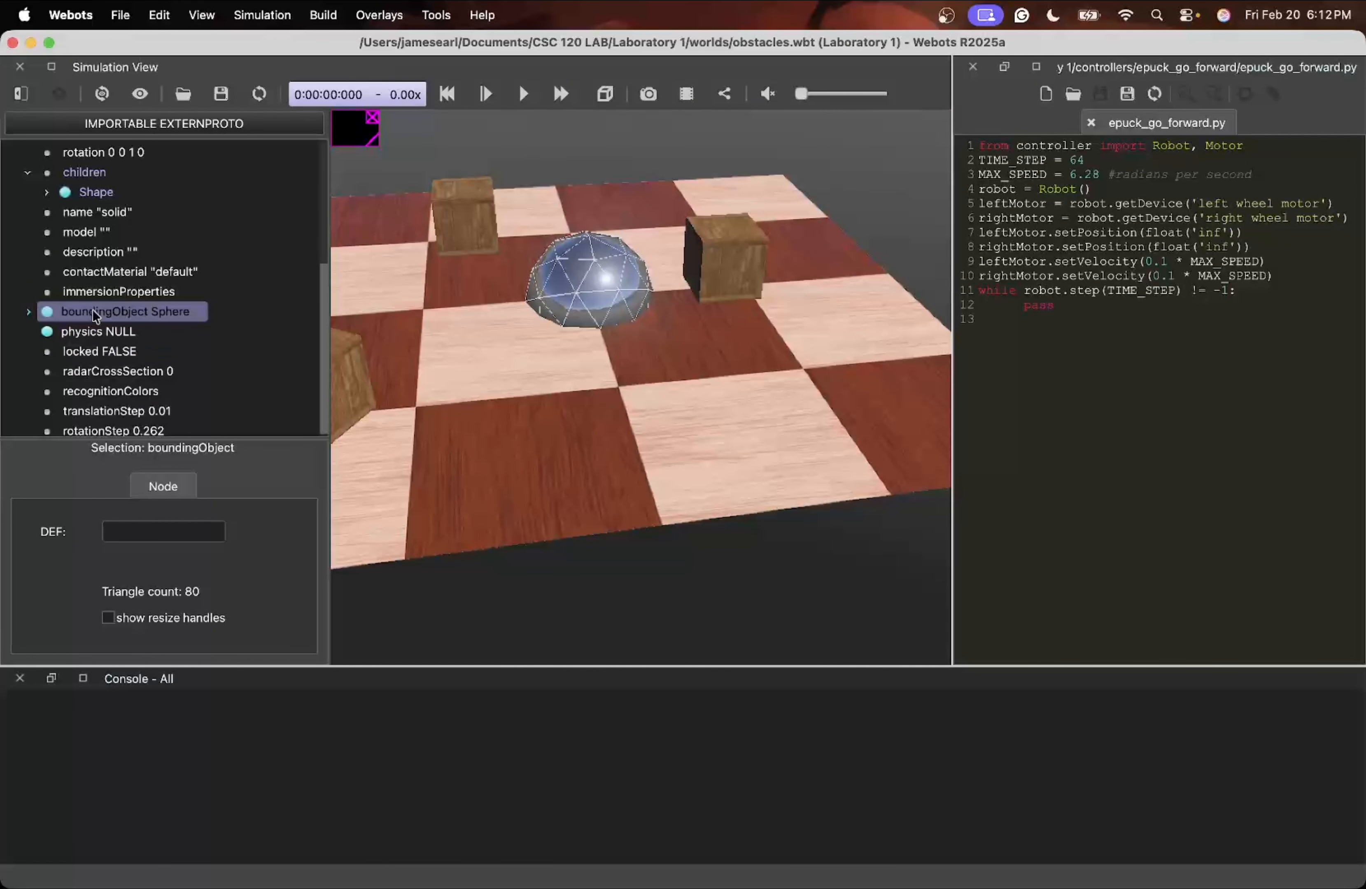
Add a Physics base node to the Solid's physics field
left_click(77, 335)
double_click(77, 335)
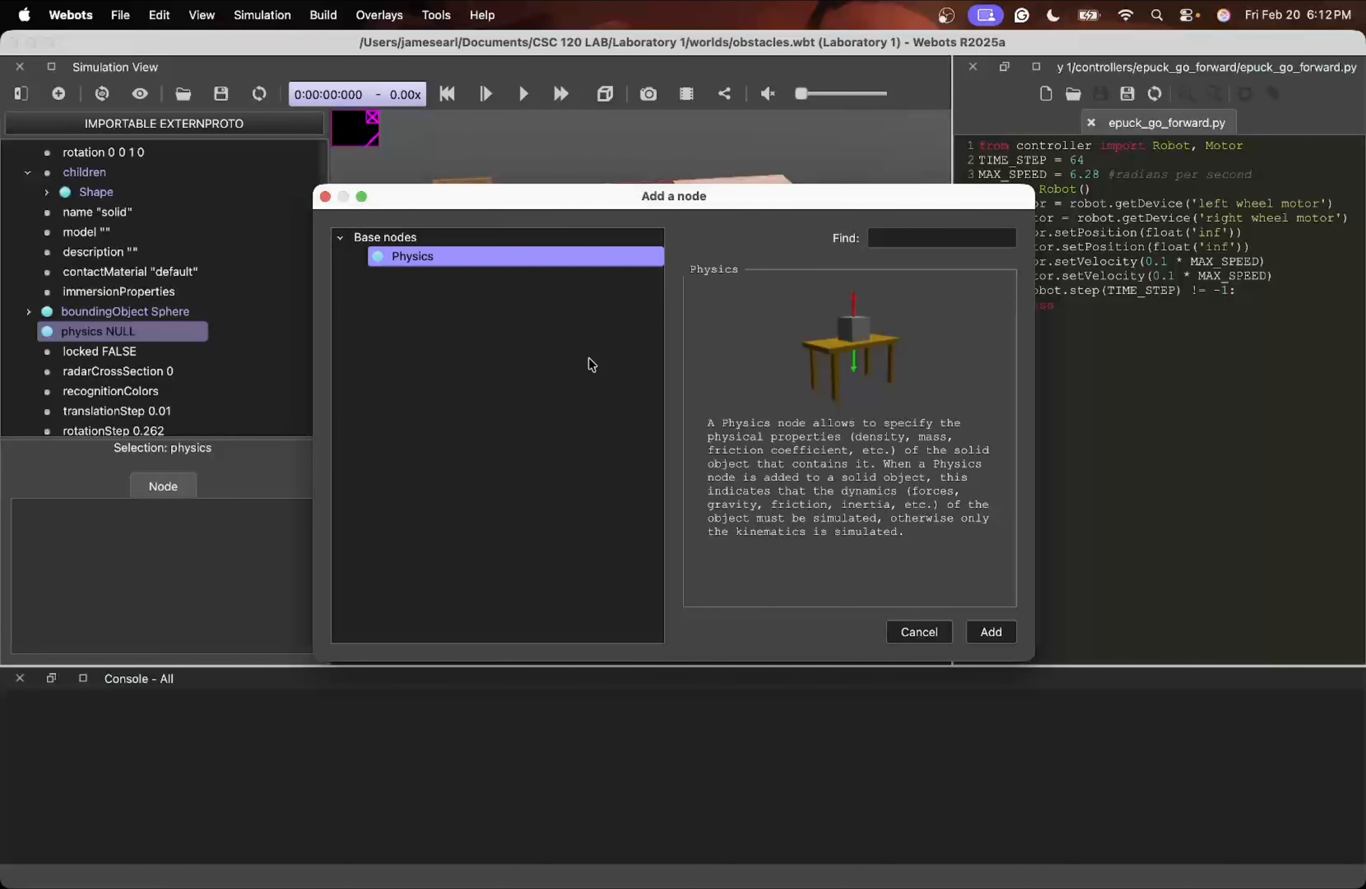
left_click(991, 633)
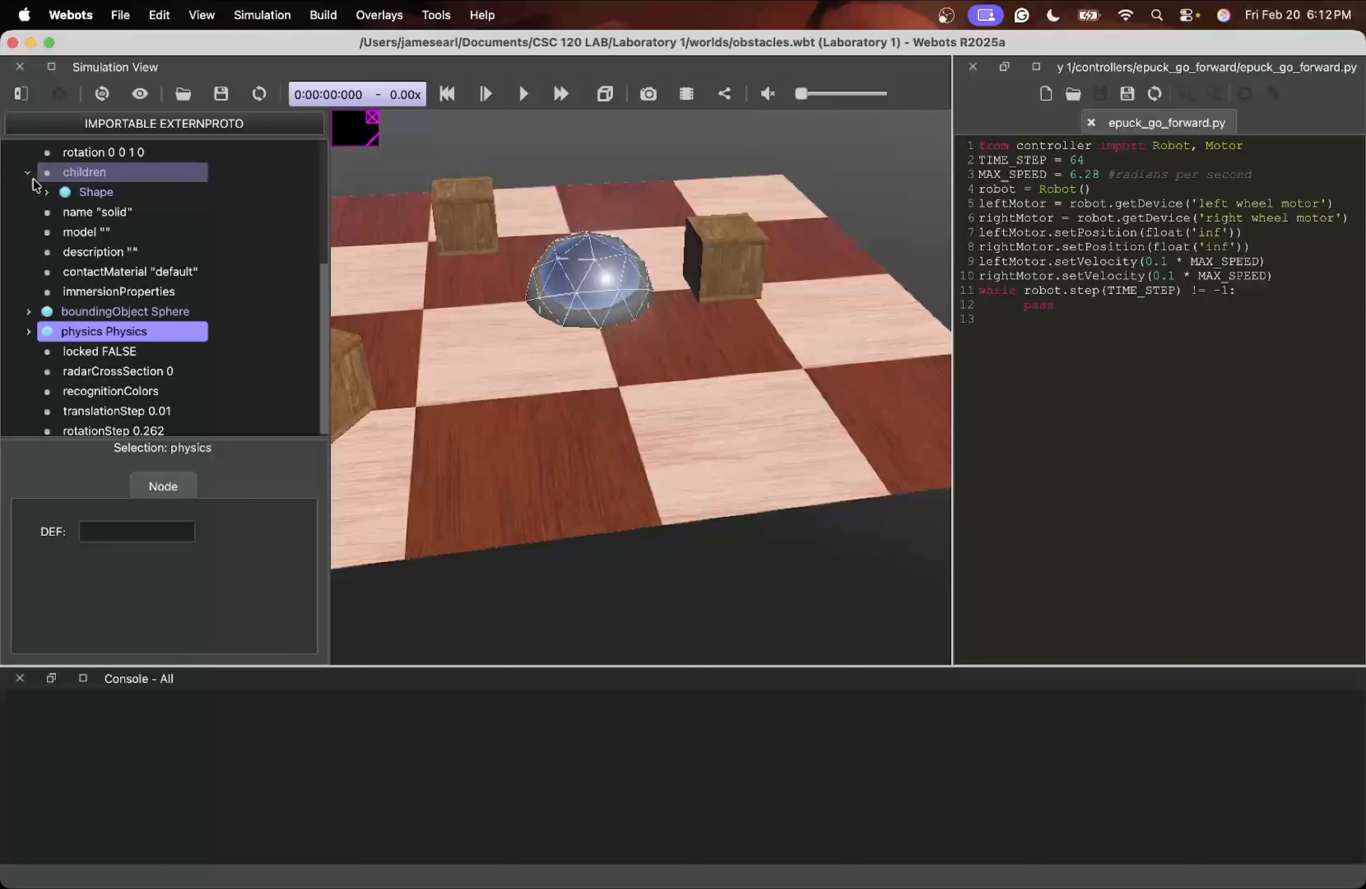
Set the Solid's translation to 0.2 m in x and 0.2 m in z, and deselect the ball
scroll(98, 225, "up", 3)
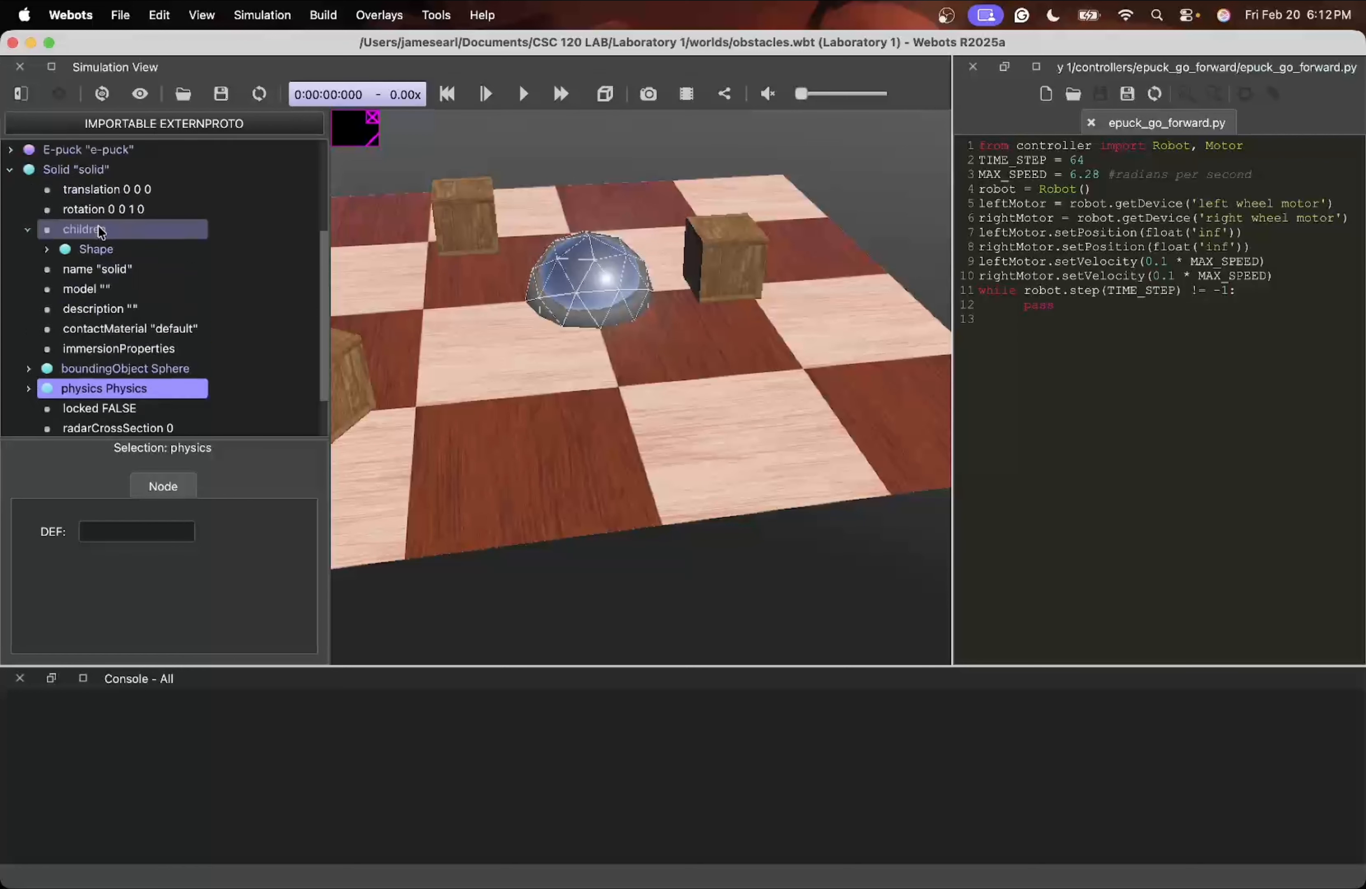
scroll(133, 248, "down", 2)
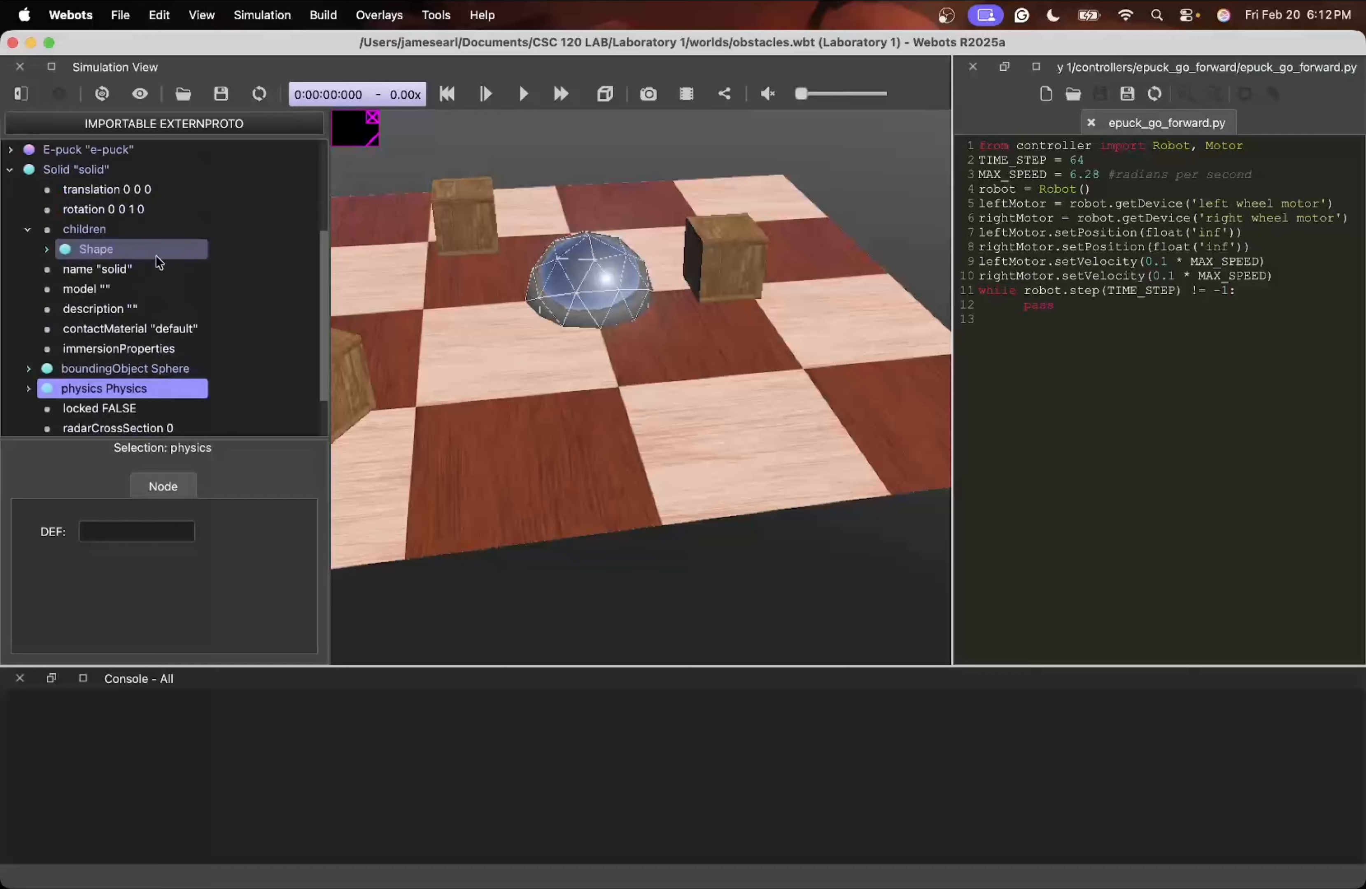
left_click(115, 193)
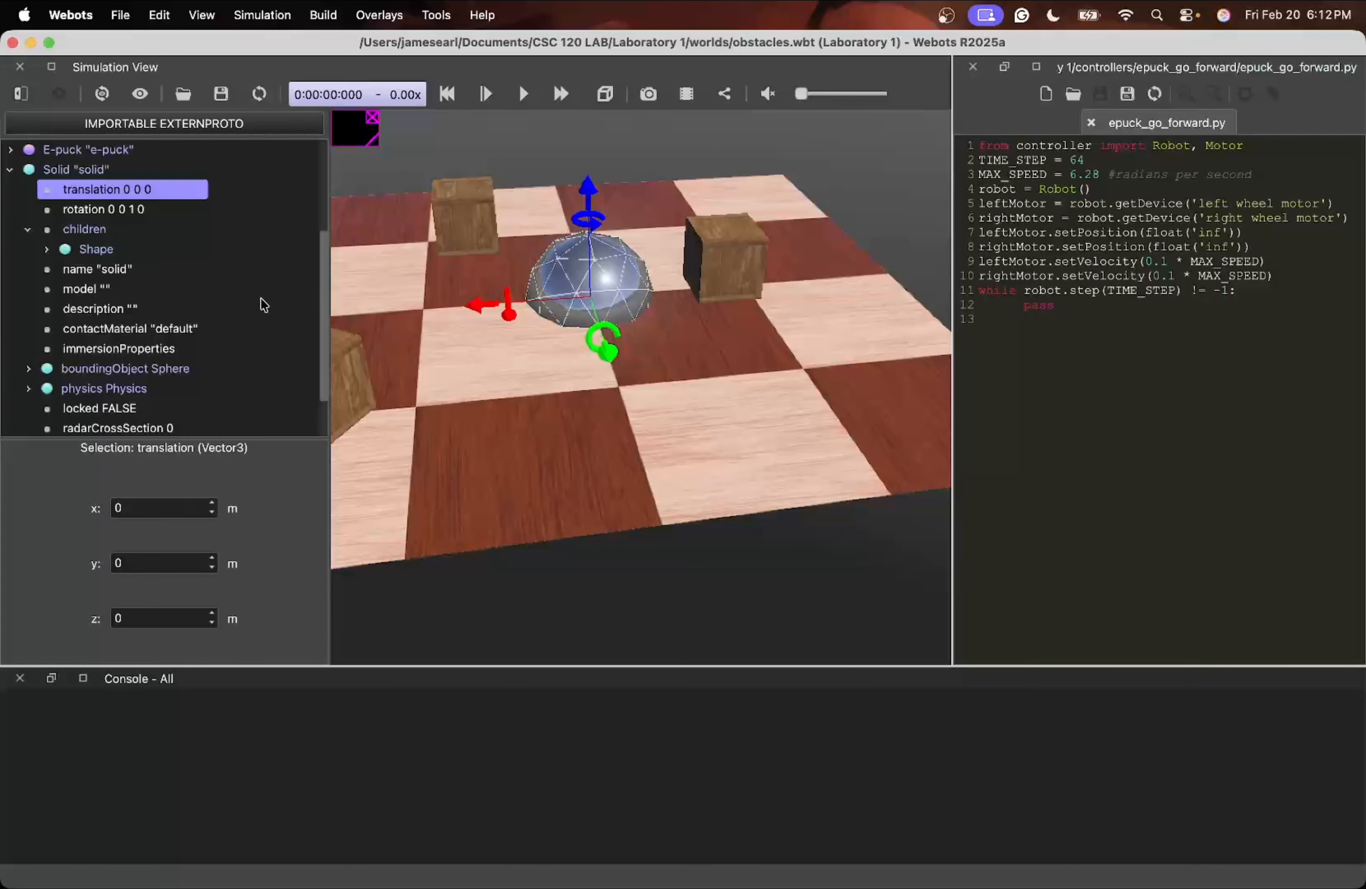
left_click(141, 506)
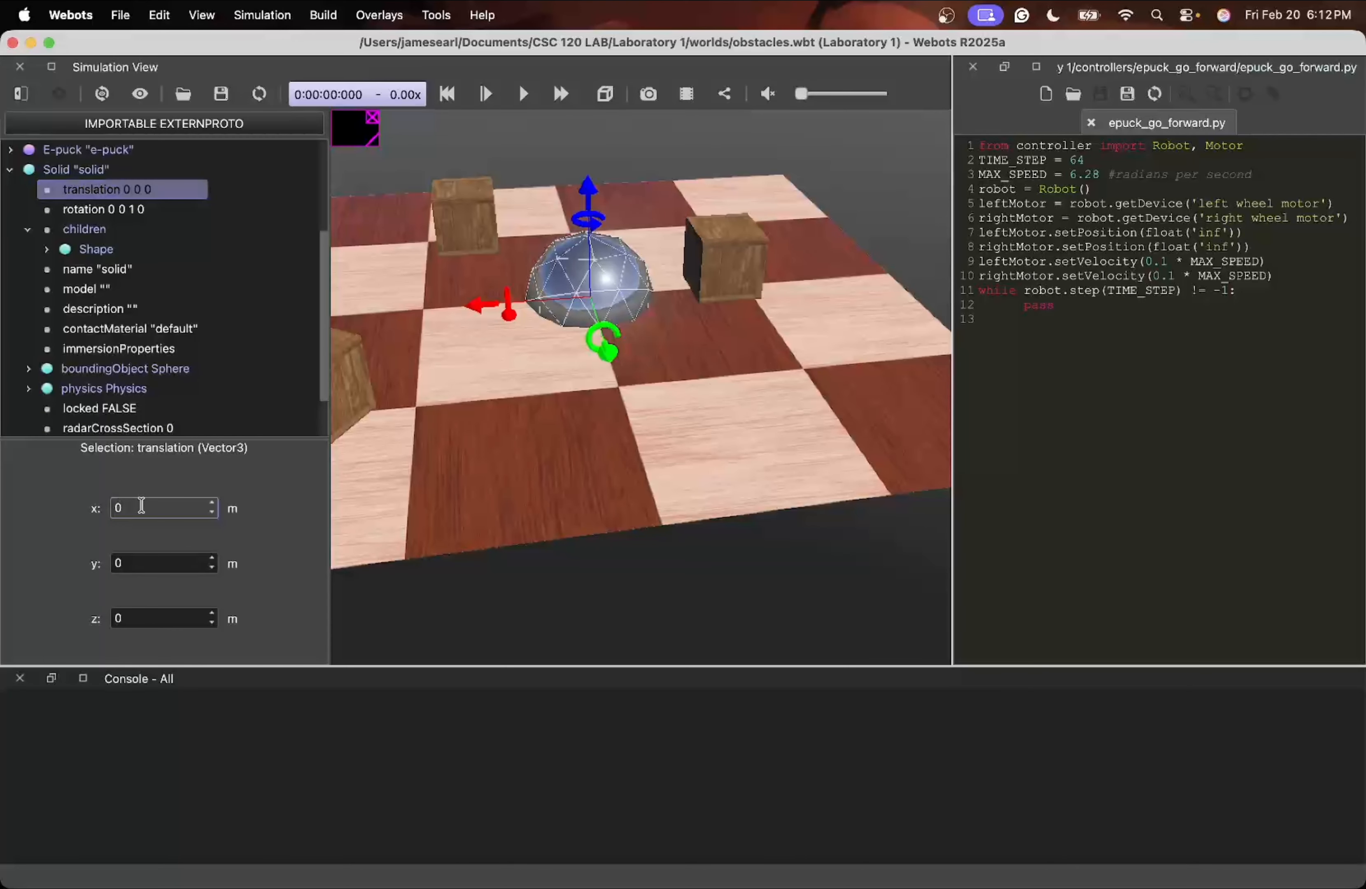
type(".2")
left_click(153, 619)
type(".2")
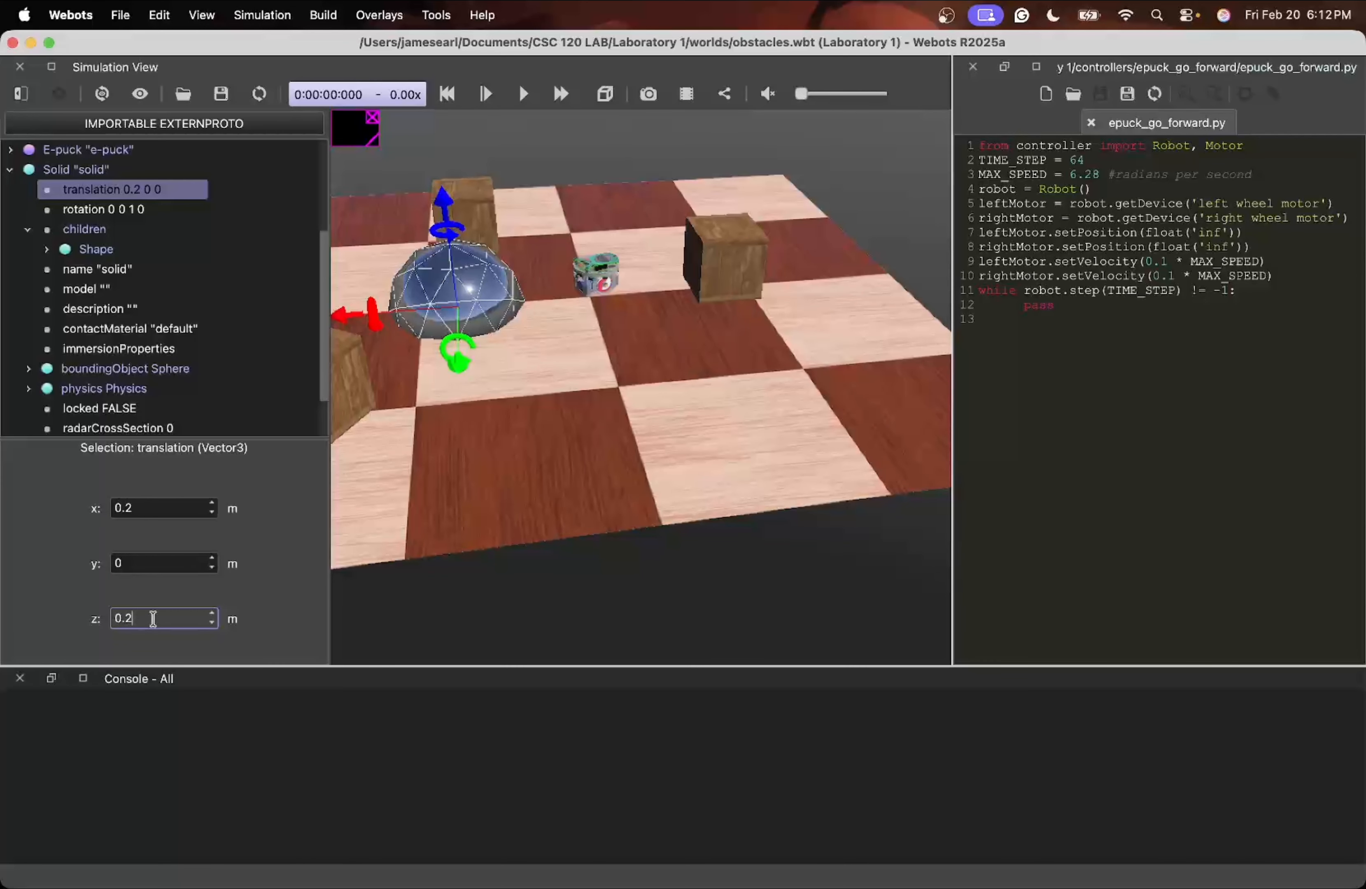
key("Return")
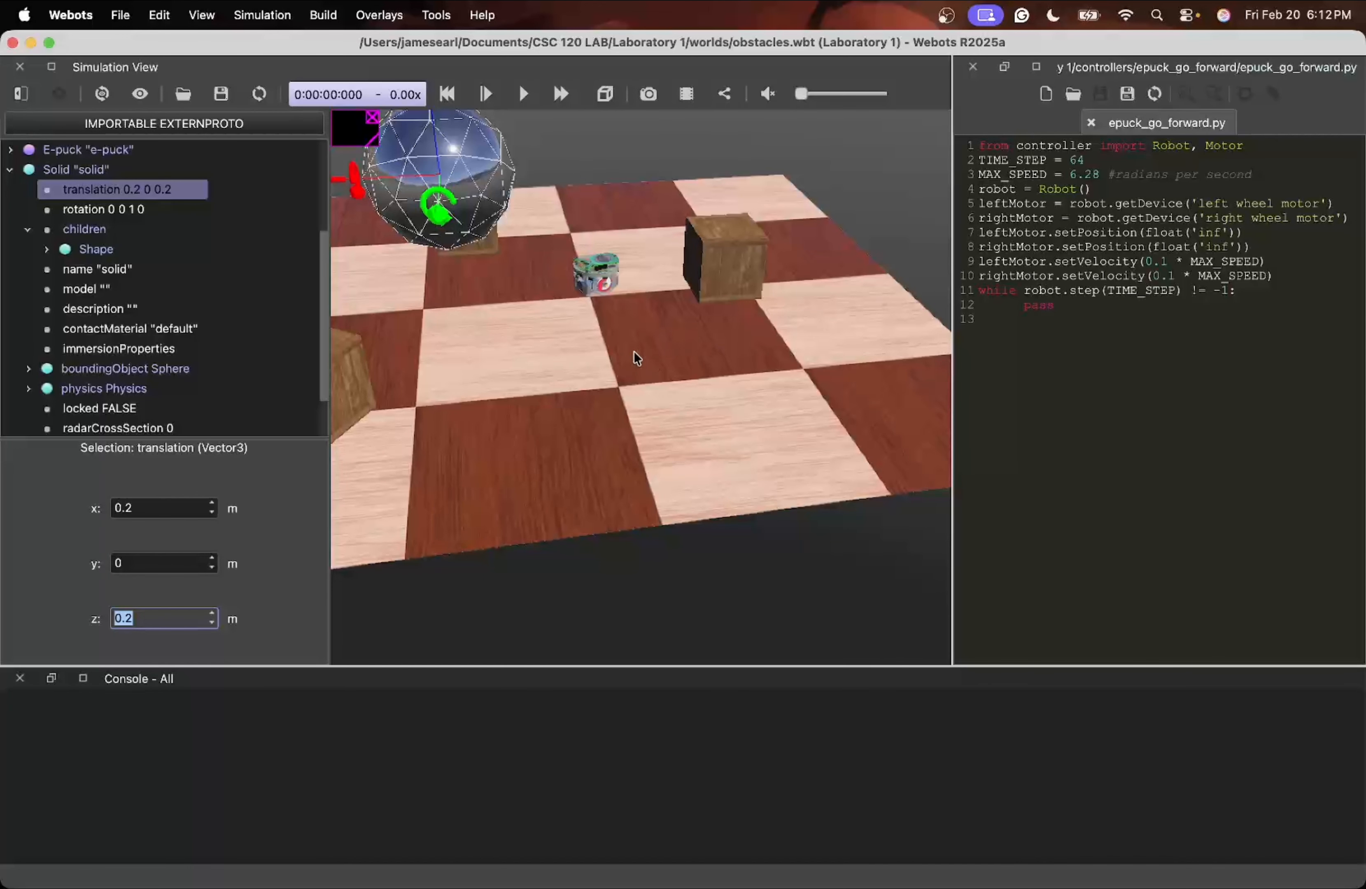
left_click_drag(640, 357, 662, 401)
left_click(712, 196)
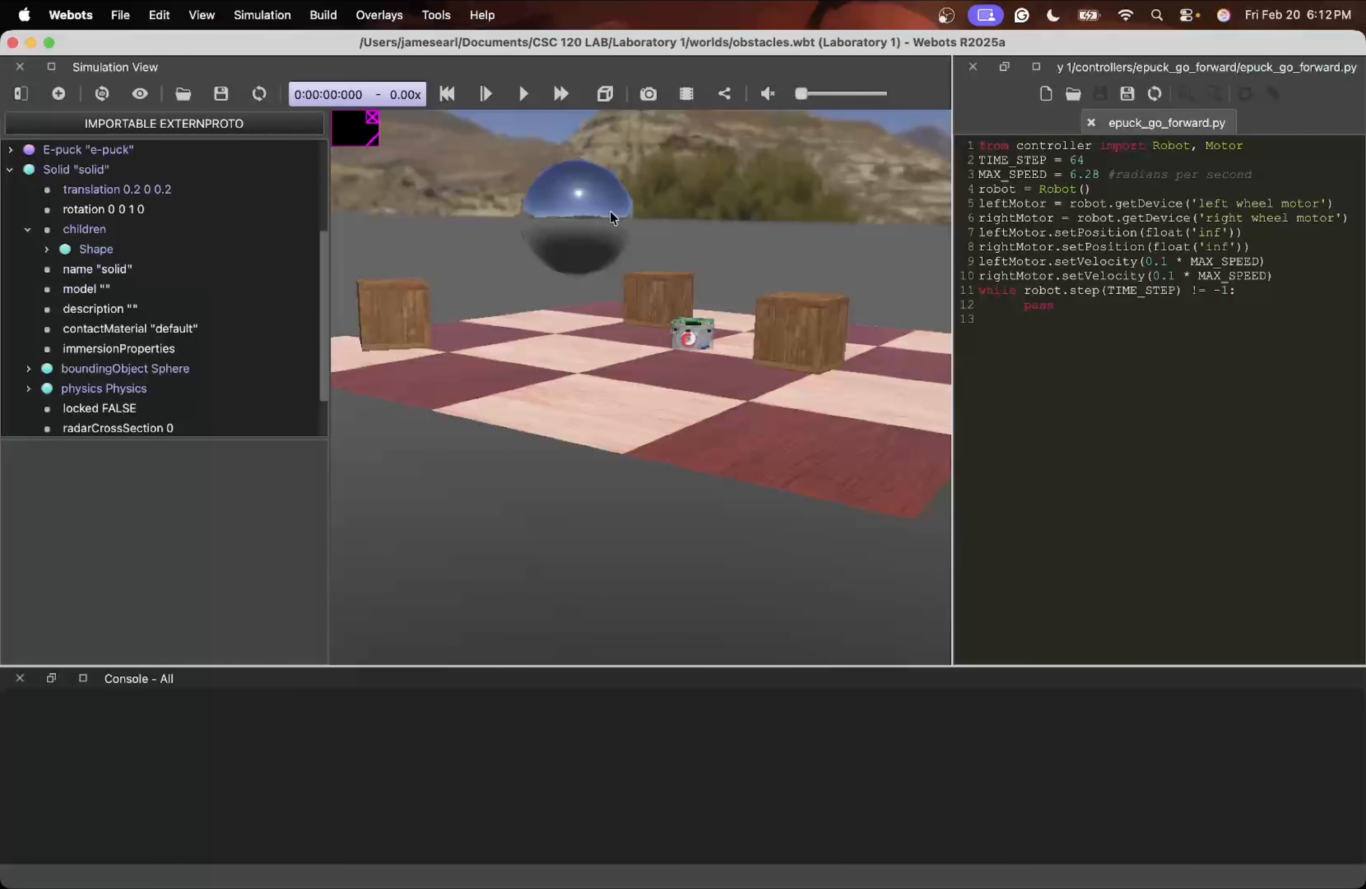
Set the metalness of the ball's PBRAppearance to 0 and view the ball in the scene
left_click(47, 250)
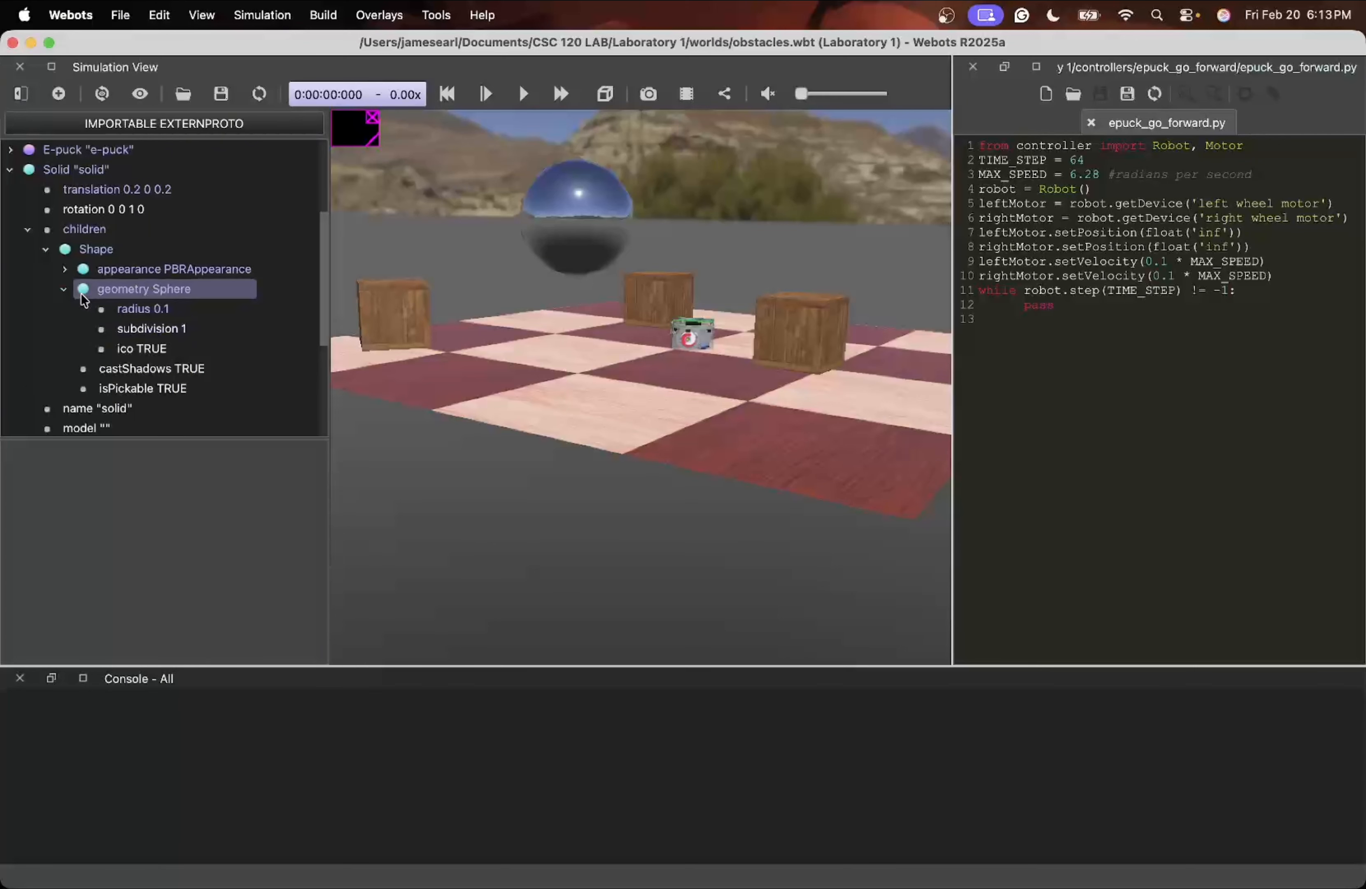
left_click(66, 272)
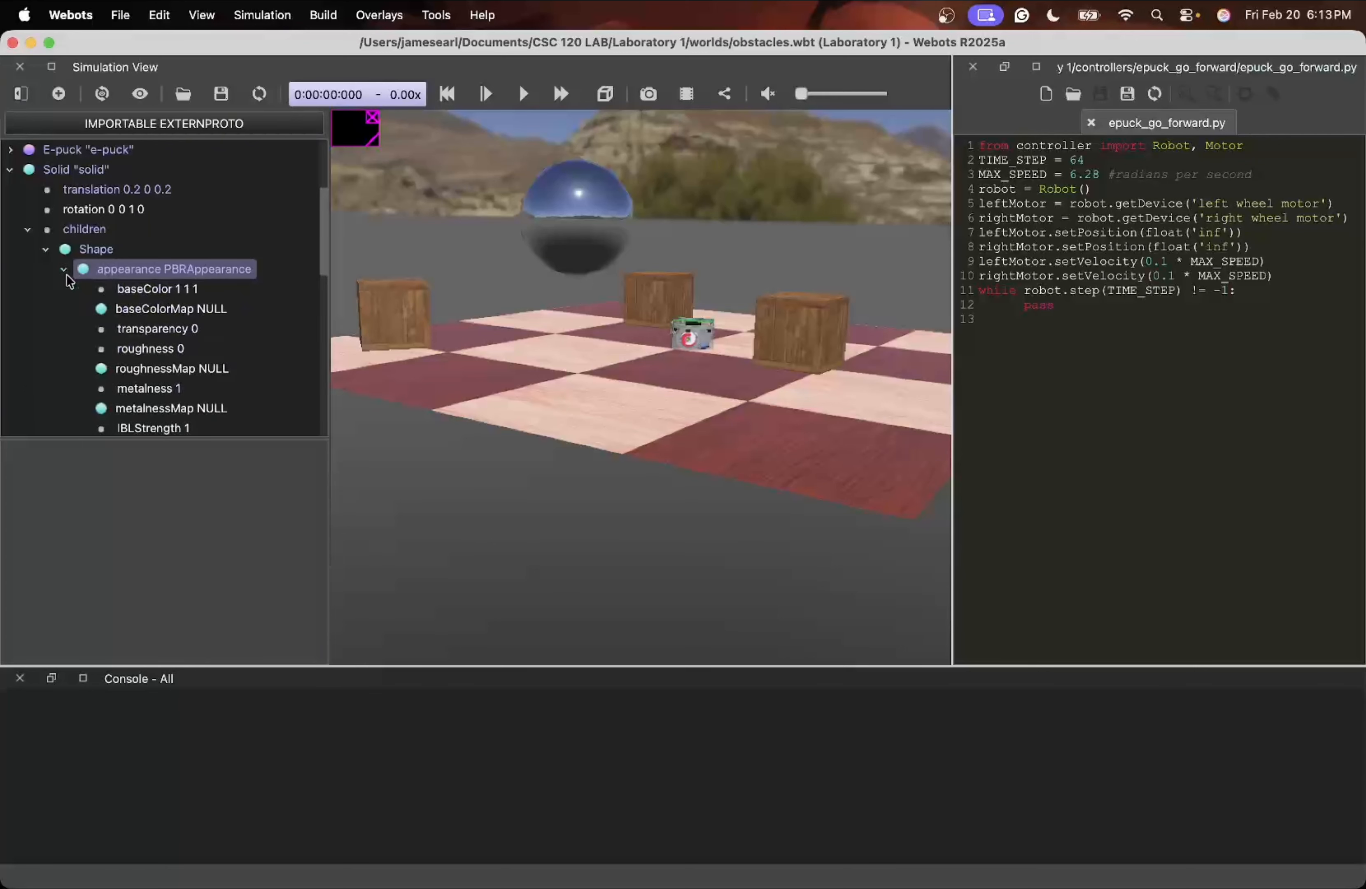
left_click(193, 391)
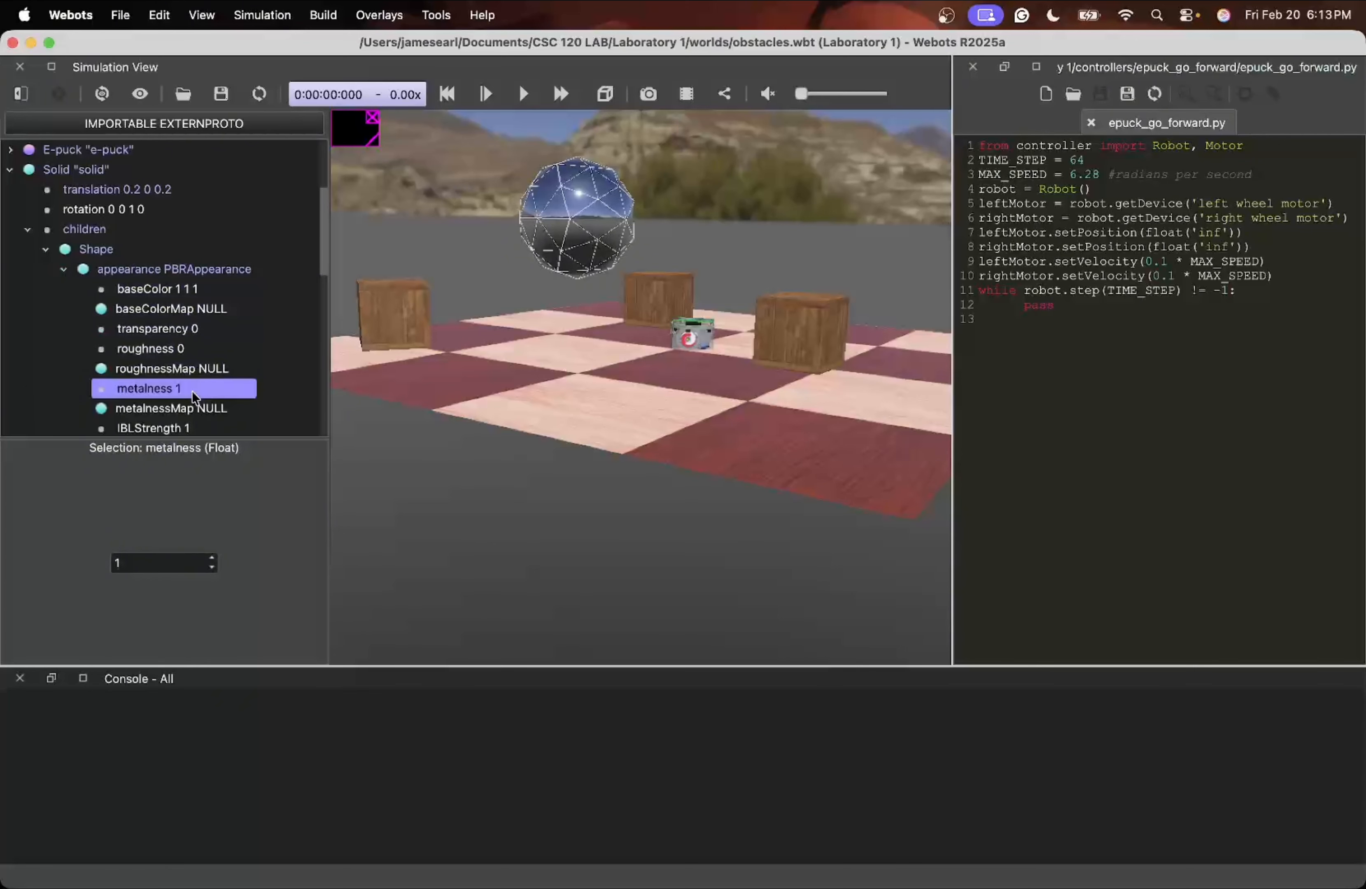
double_click(145, 563)
type("0")
key("Return")
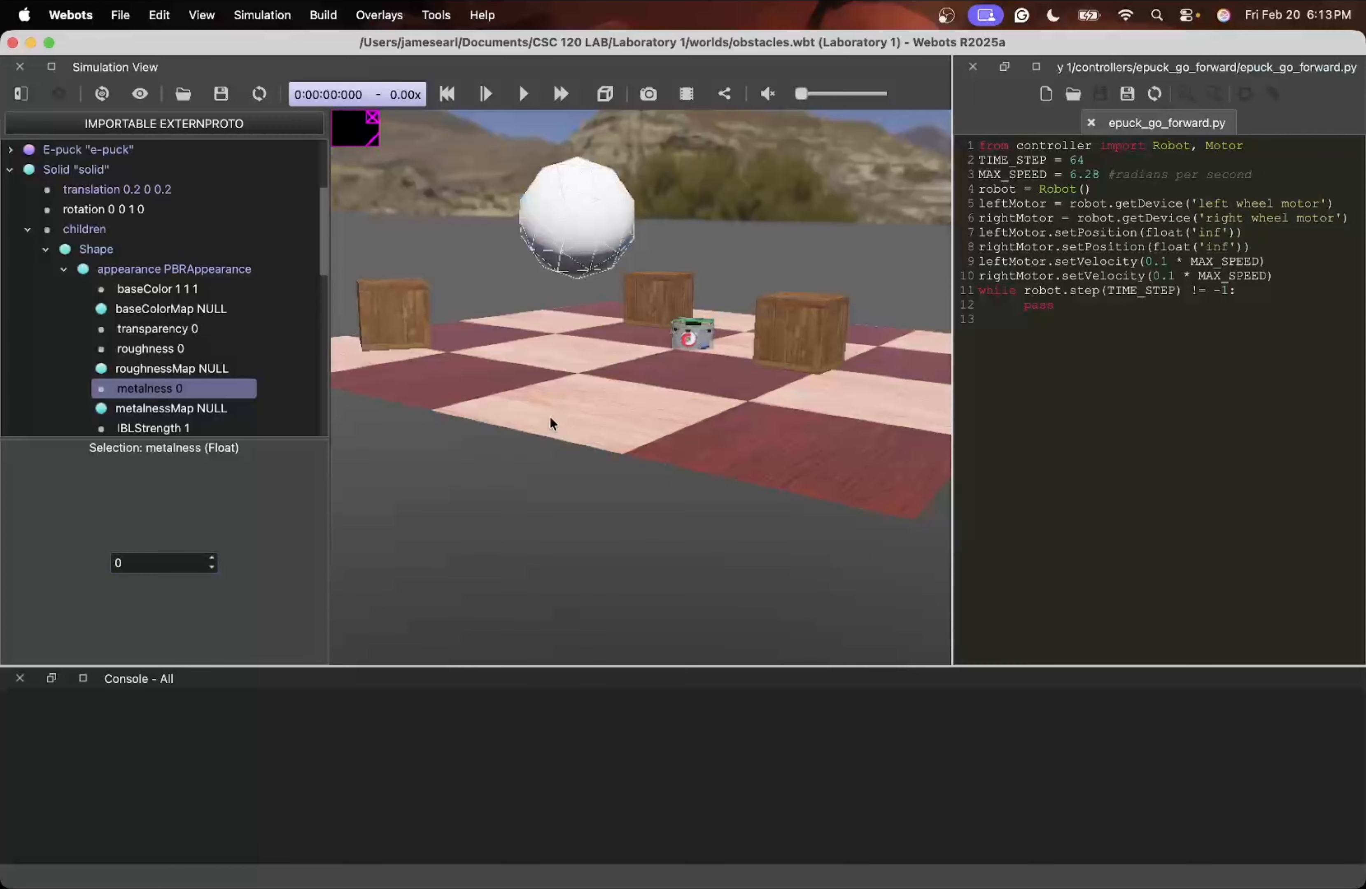
left_click_drag(604, 196, 582, 237)
left_click(711, 179)
scroll(570, 190, "down", 5)
scroll(570, 191, "up", 5)
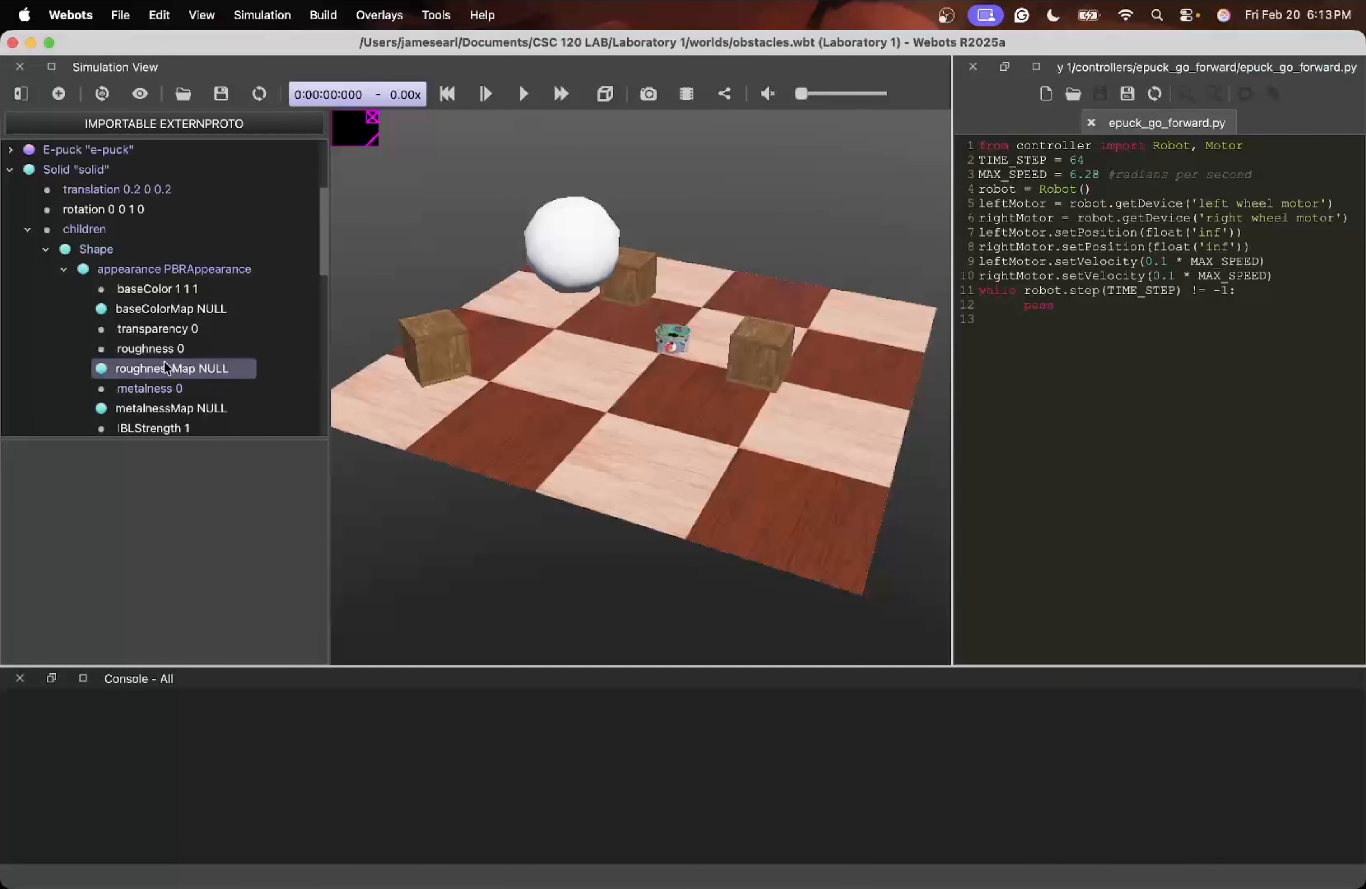
left_click(89, 309)
left_click(159, 330)
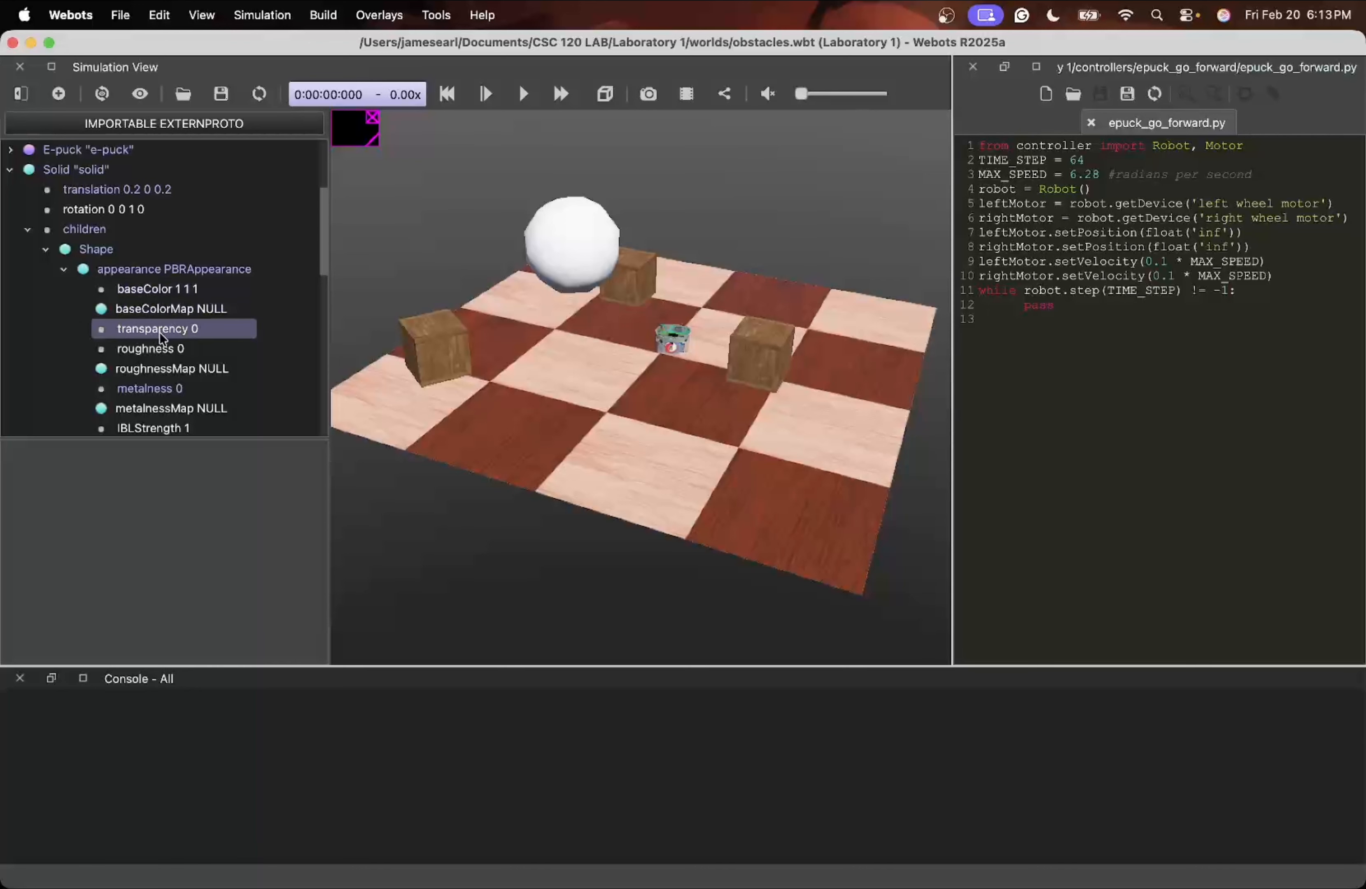
scroll(168, 341, "down", 5)
scroll(169, 327, "up", 5)
left_click(63, 271)
left_click(179, 327)
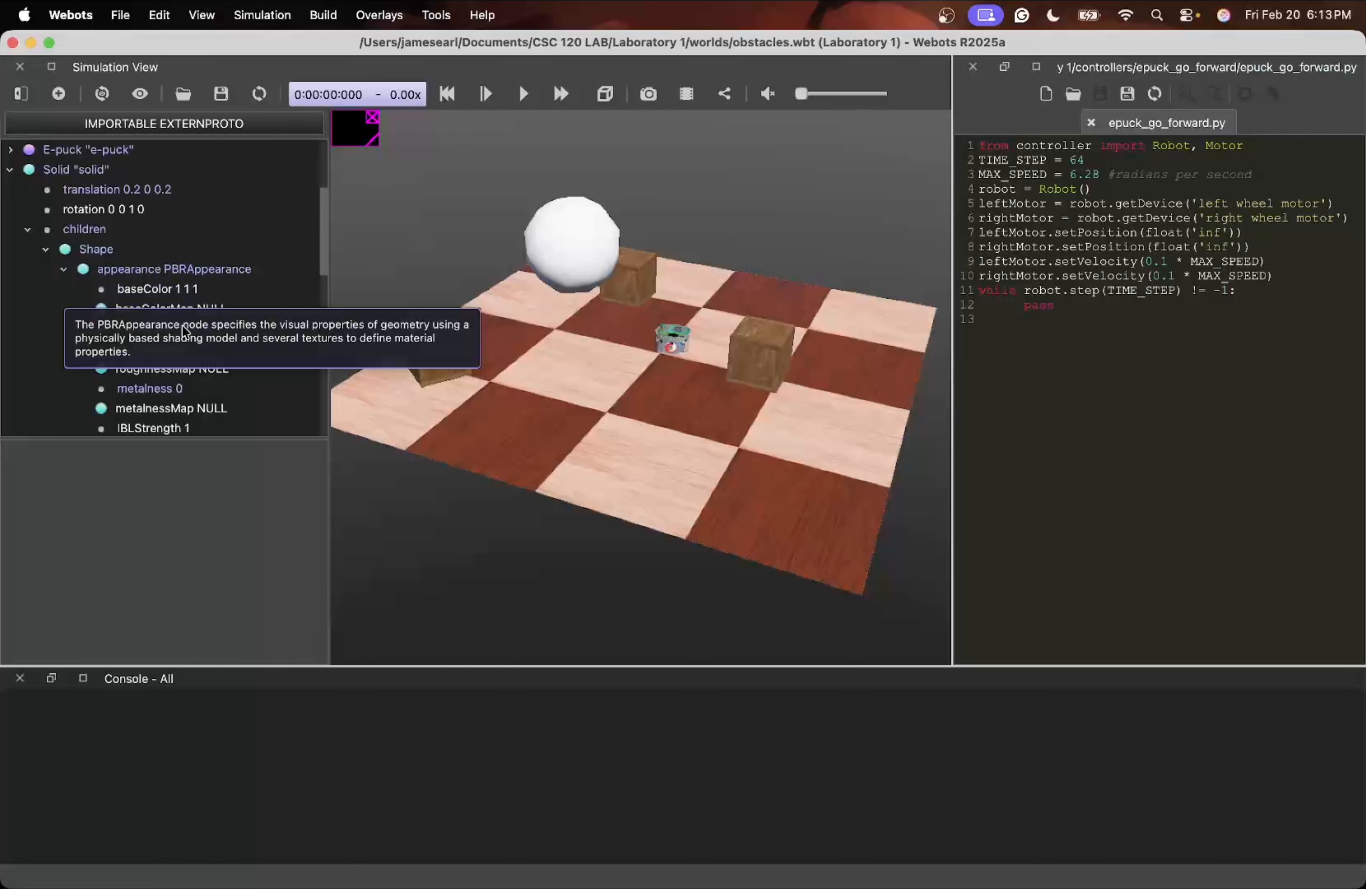
Collapse the ball's PBRAppearance node to reach the fields of its Sphere geometry
scroll(182, 327, "down", 5)
left_click(185, 324)
scroll(185, 325, "up", 5)
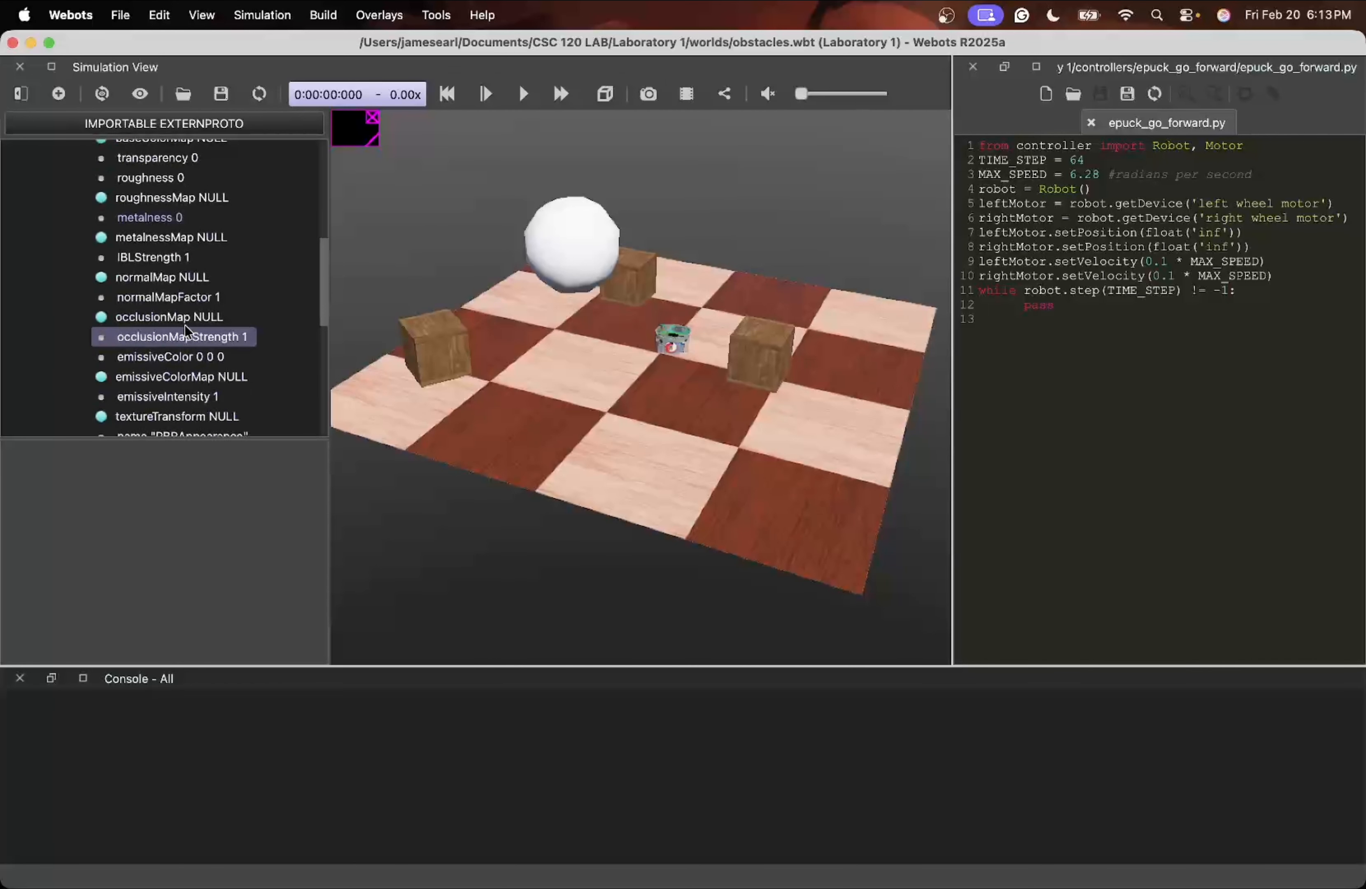
left_click(65, 272)
left_click(64, 272)
left_click(115, 310)
left_click(210, 349)
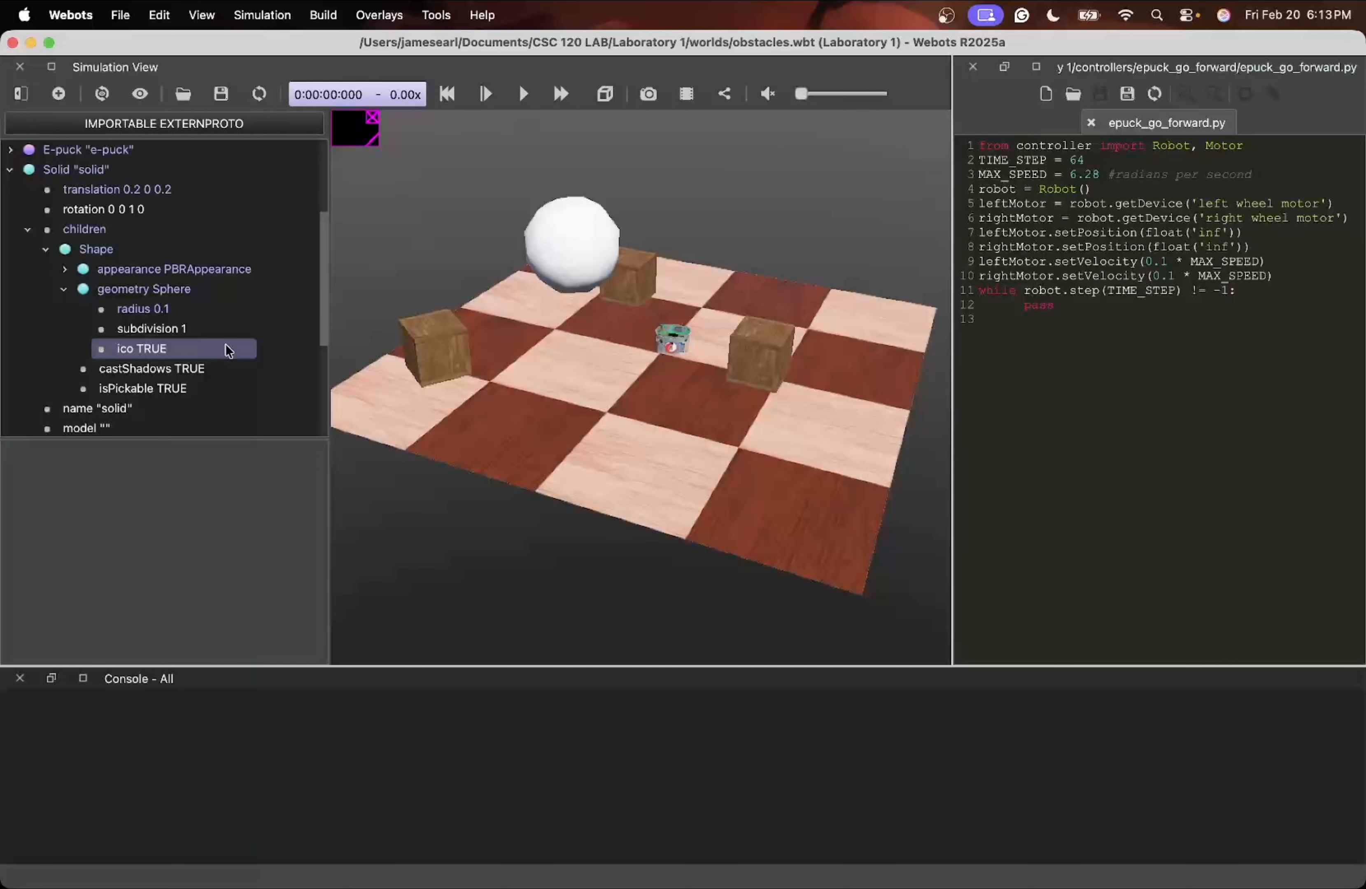
Set the radius of the ball's Sphere geometry to 0.05 m and inspect the ball inside its bounding wireframe
left_click(191, 327)
left_click(170, 312)
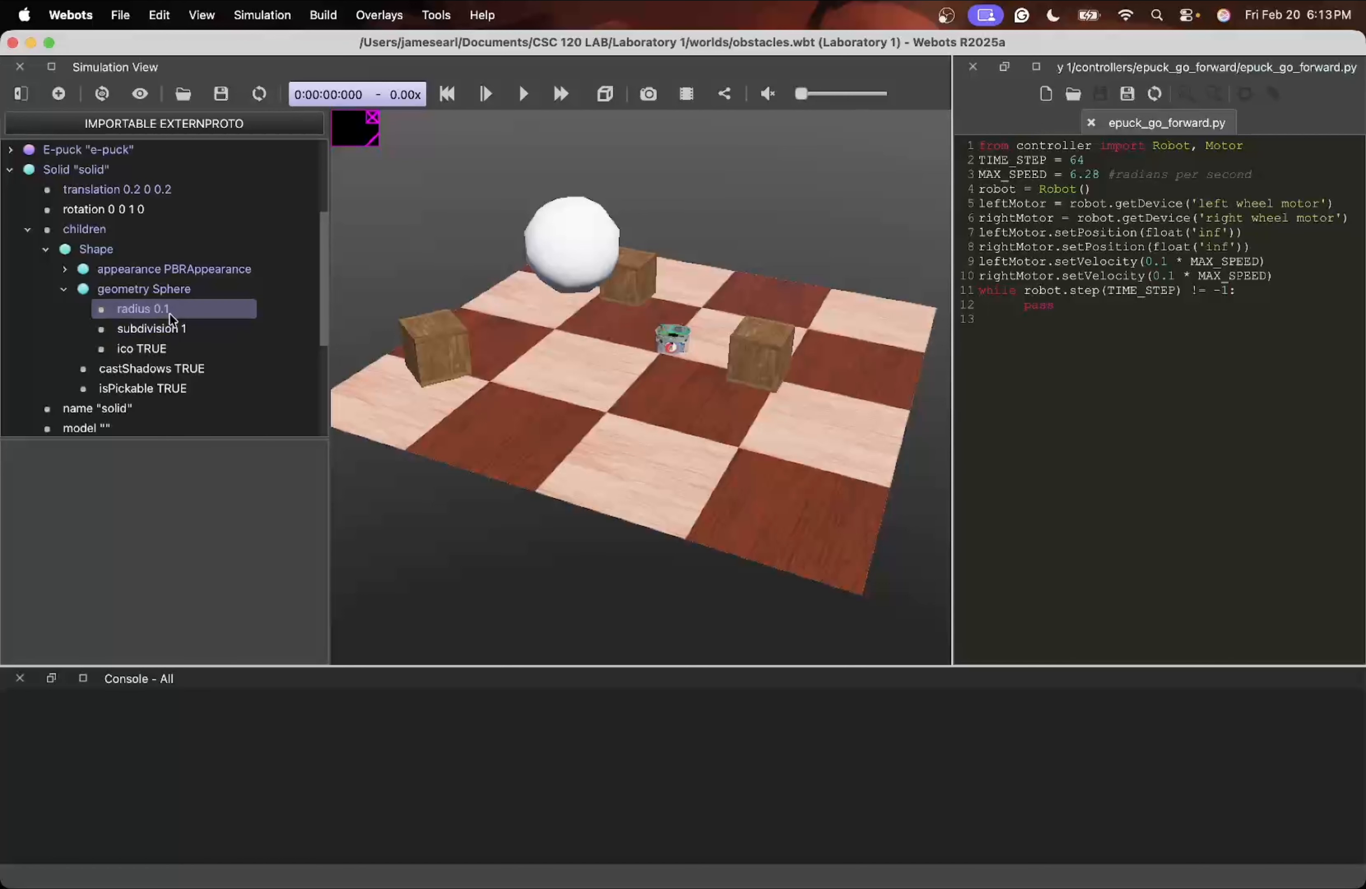
left_click(170, 312)
double_click(170, 313)
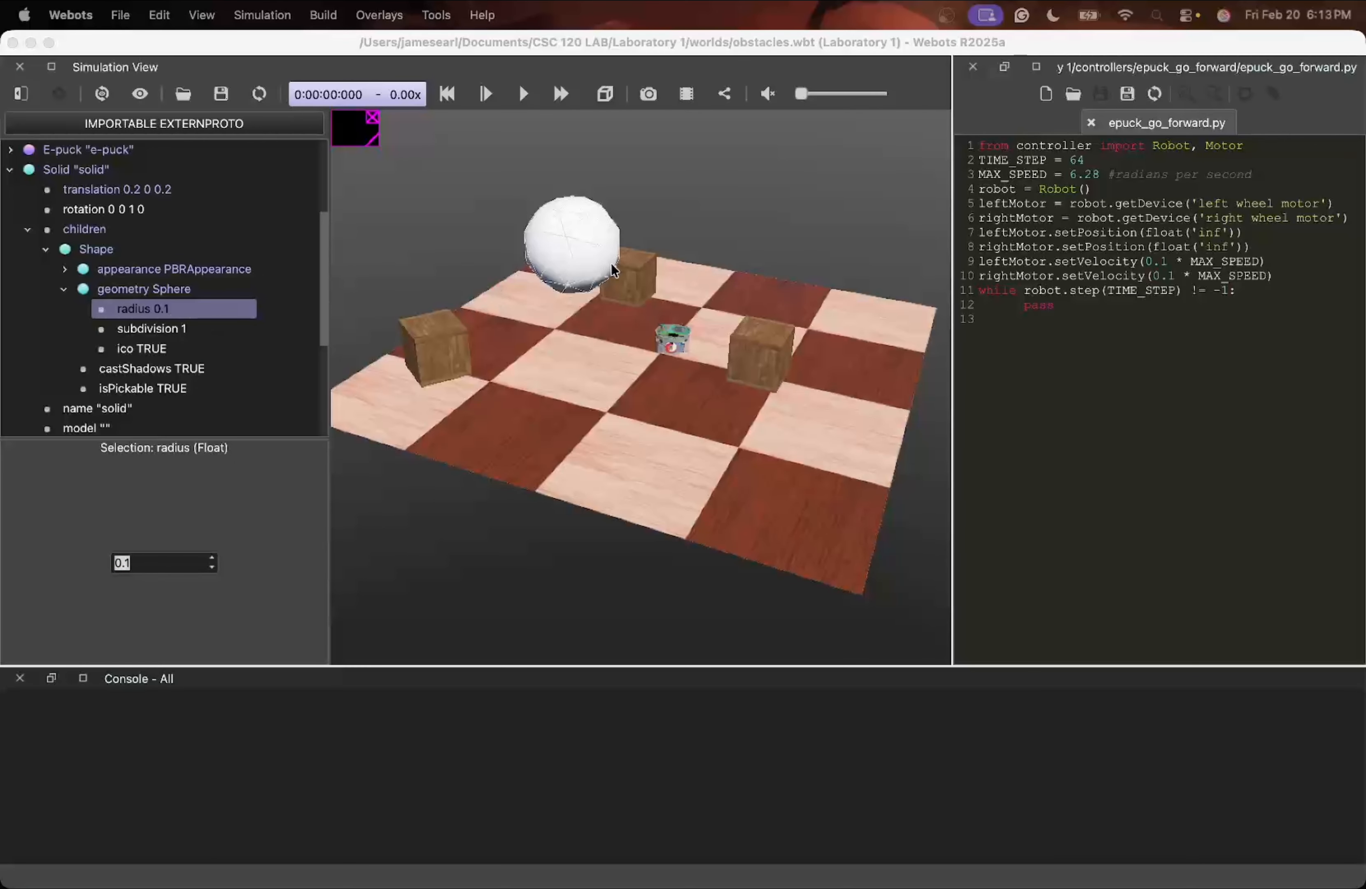
scroll(545, 243, "up", 5)
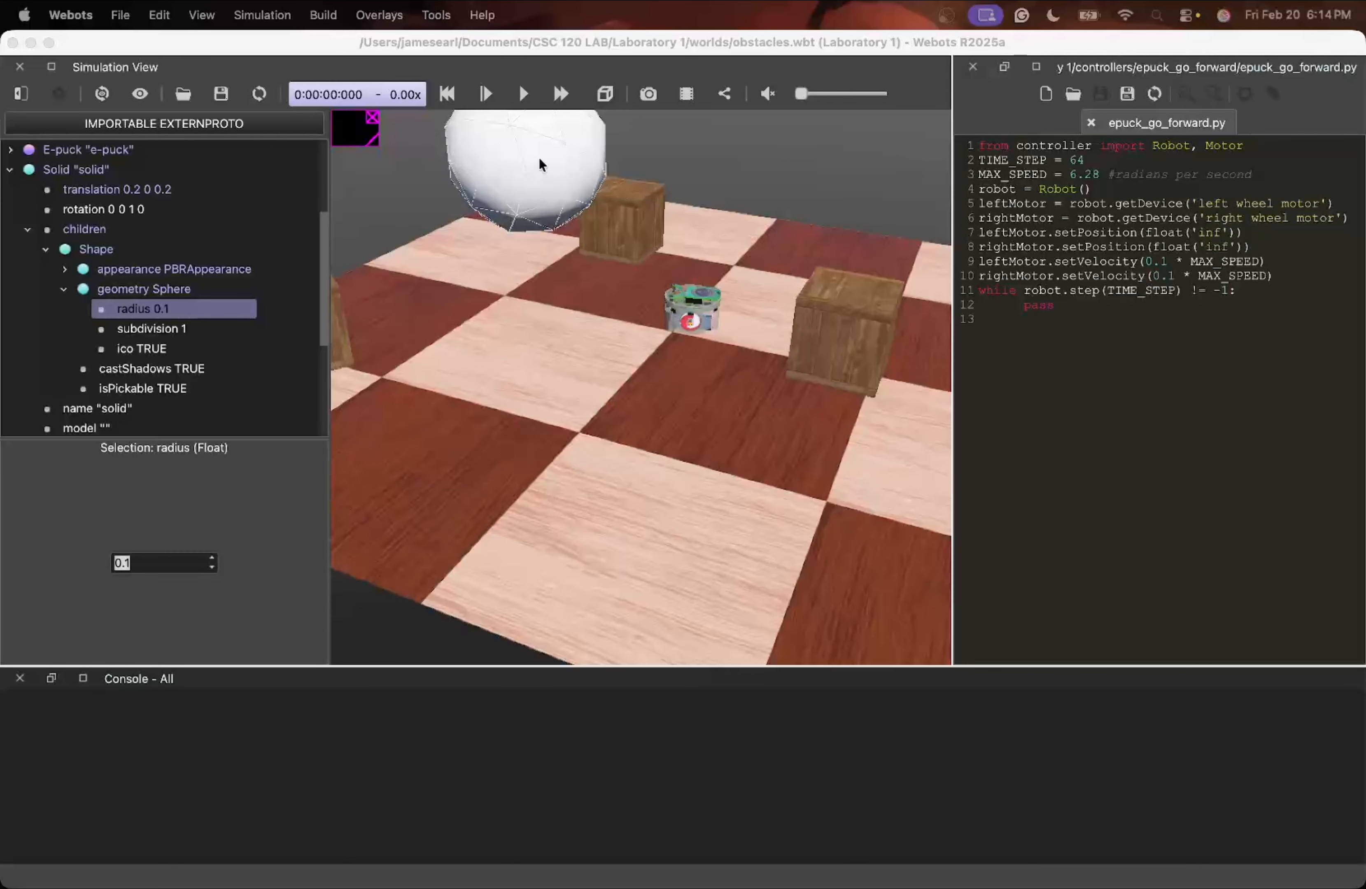
scroll(538, 158, "up", 2)
scroll(518, 148, "down", 2)
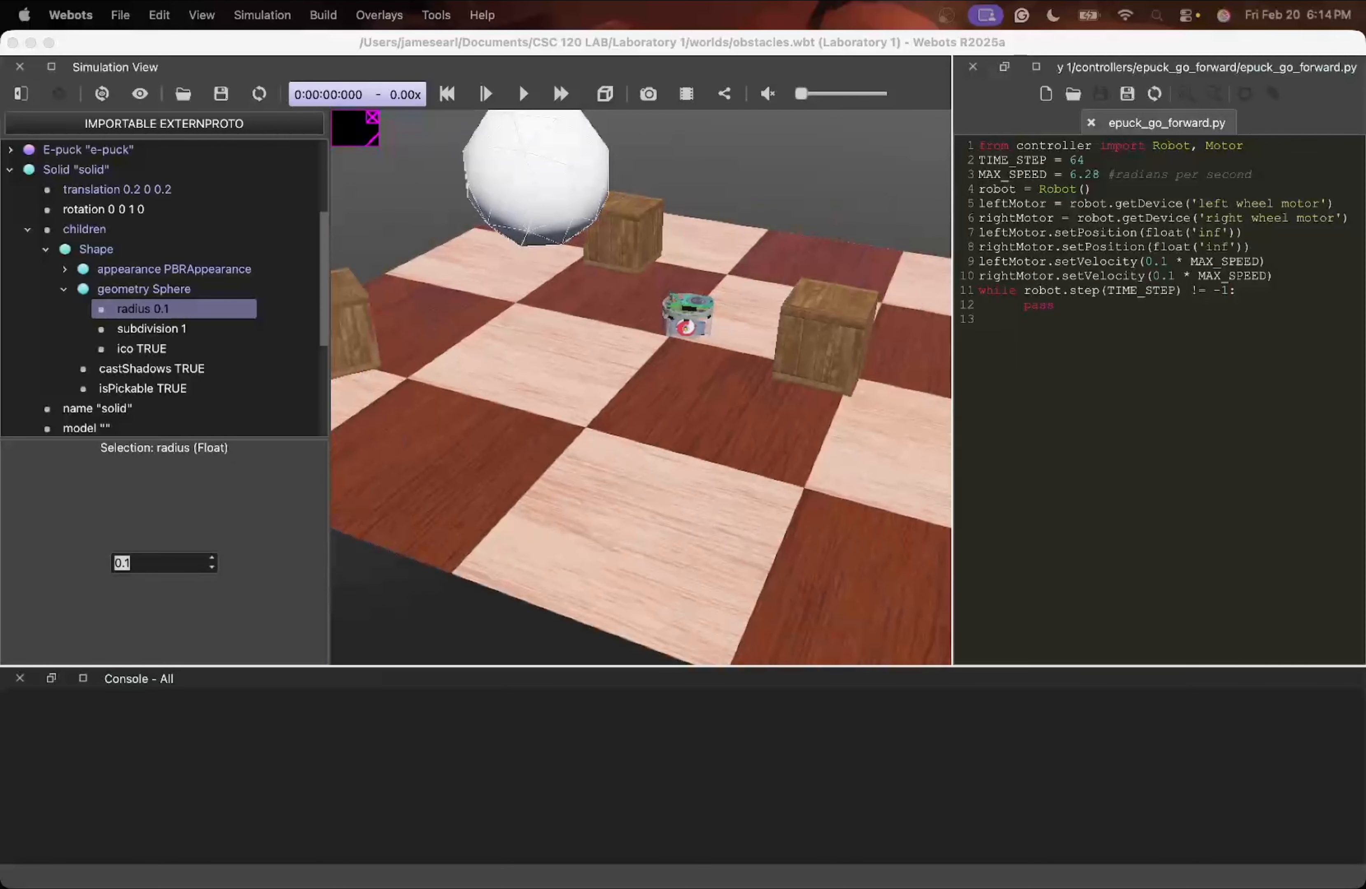
left_click(181, 315)
left_click(151, 564)
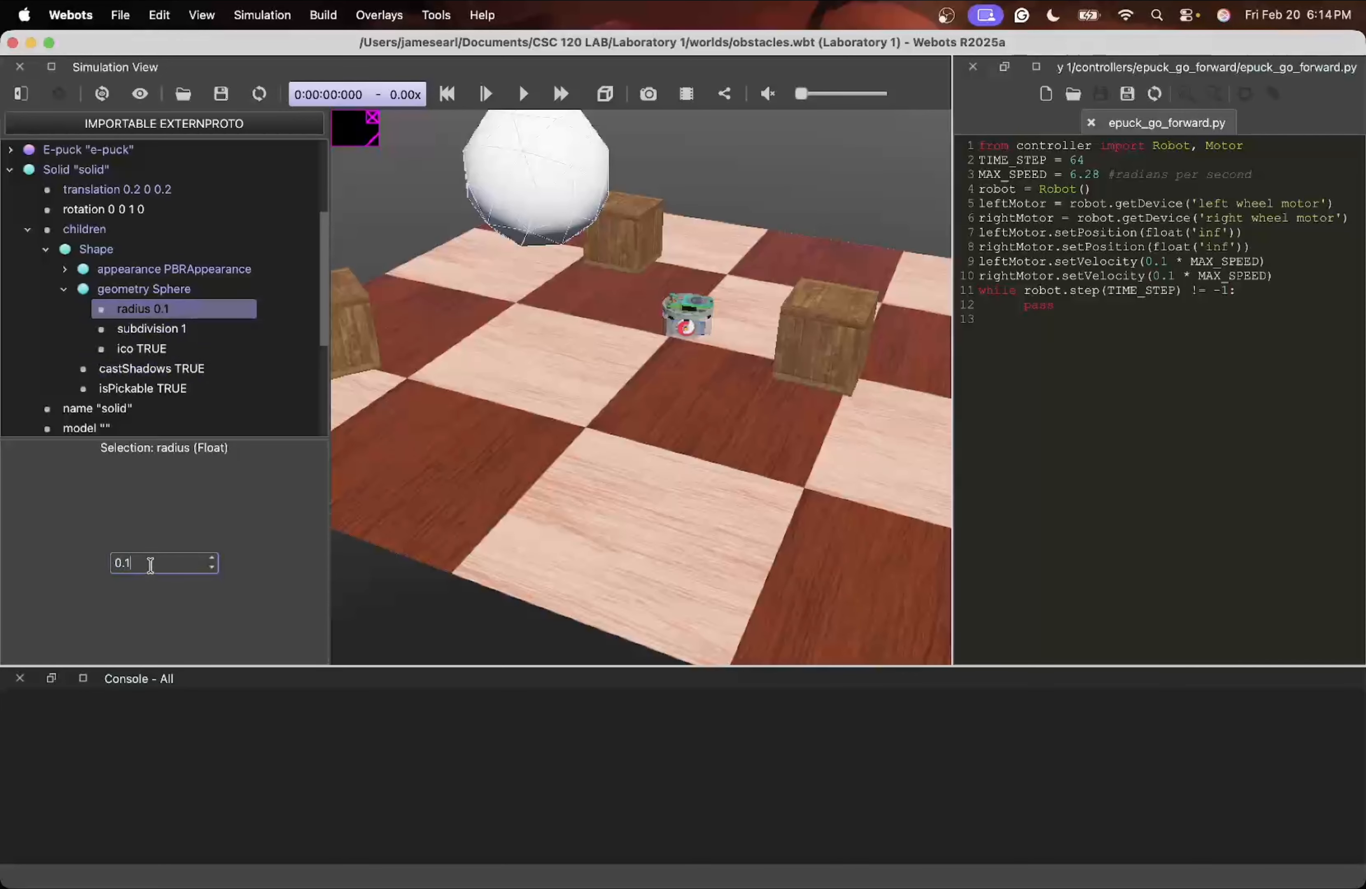
key("BackSpace")
type("0")
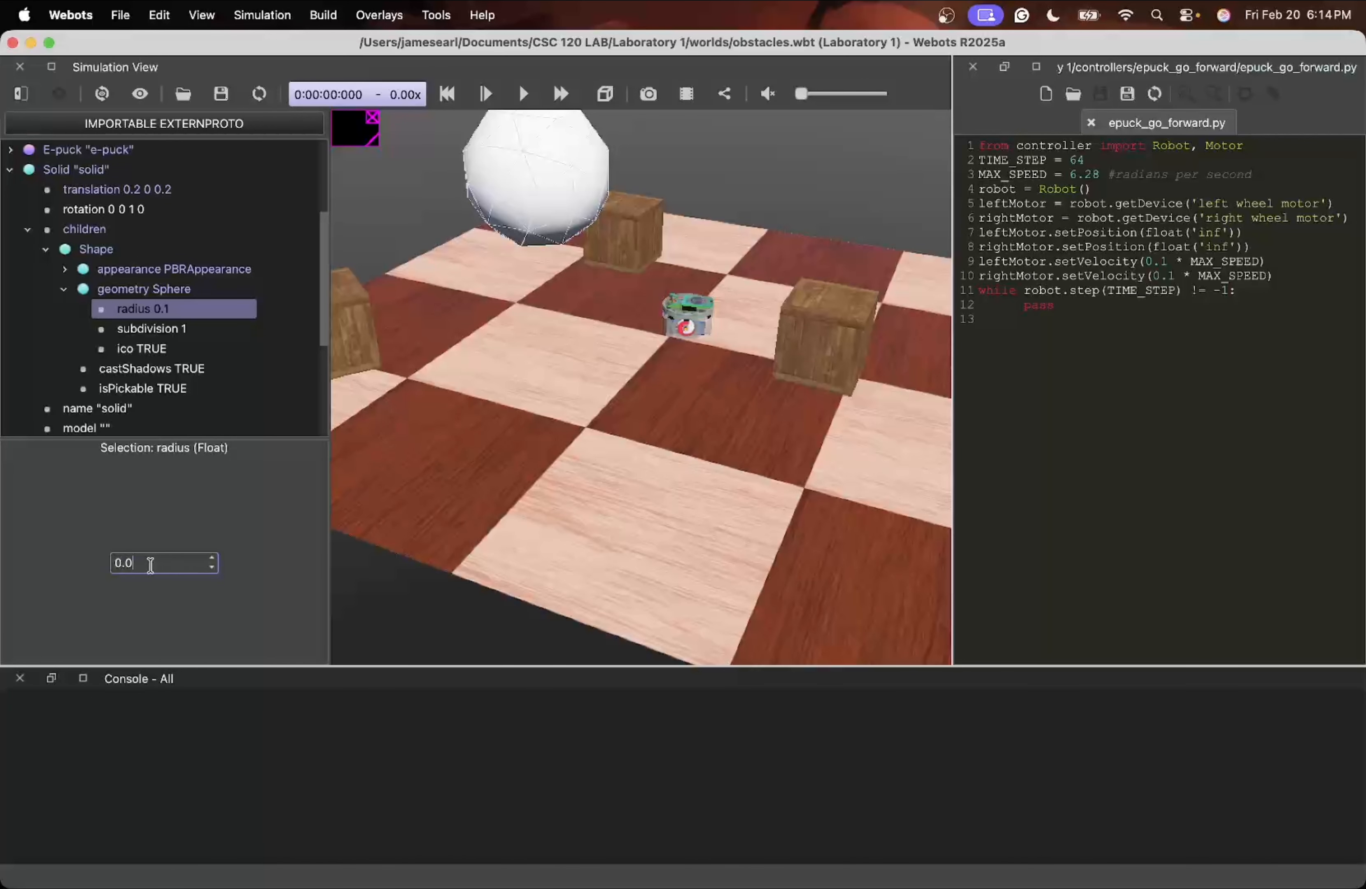
type("5")
left_click(195, 518)
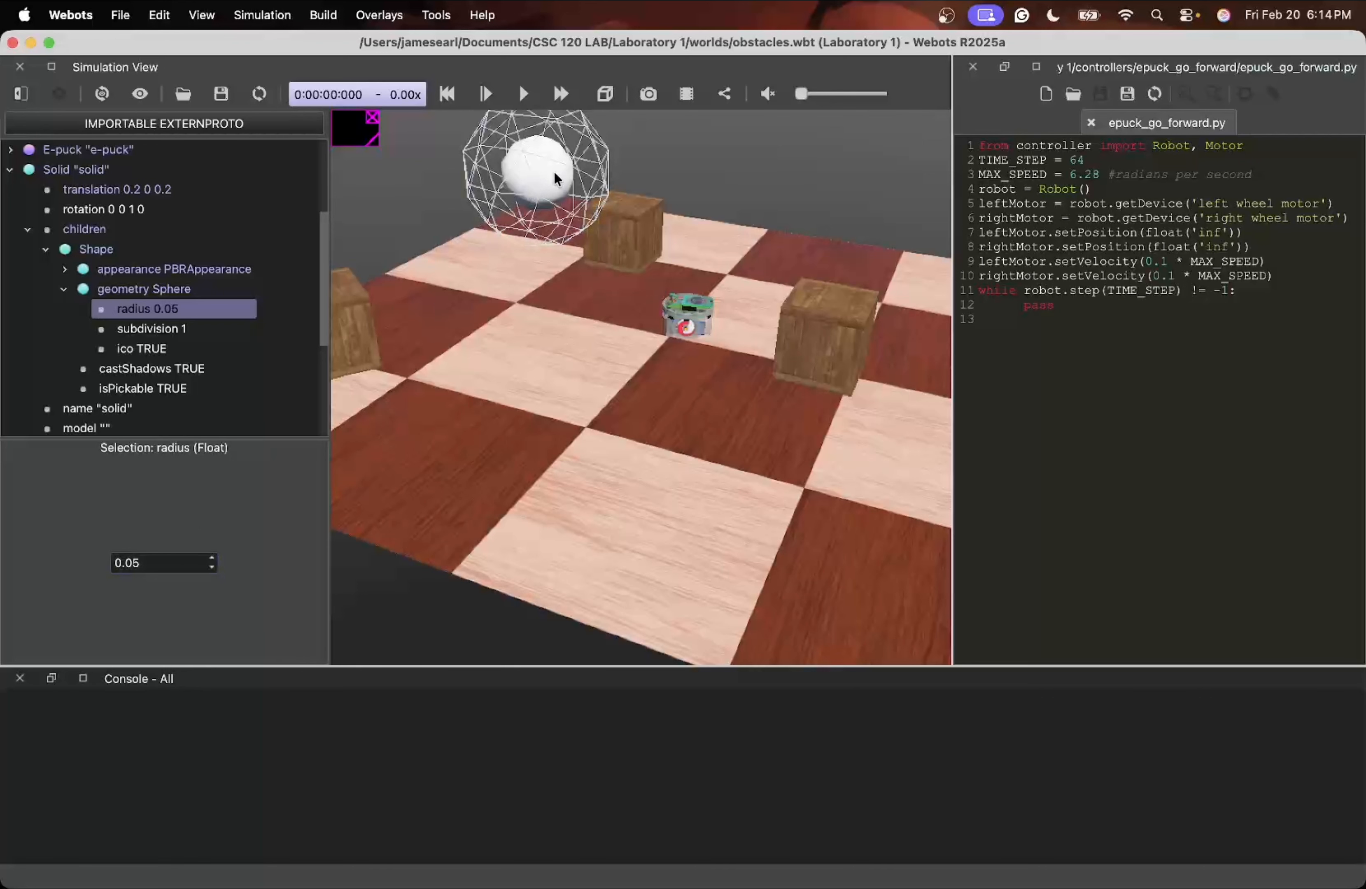
mouse_move(552, 174)
left_mouse_down()
mouse_move(516, 161)
mouse_move(531, 164)
left_mouse_up()
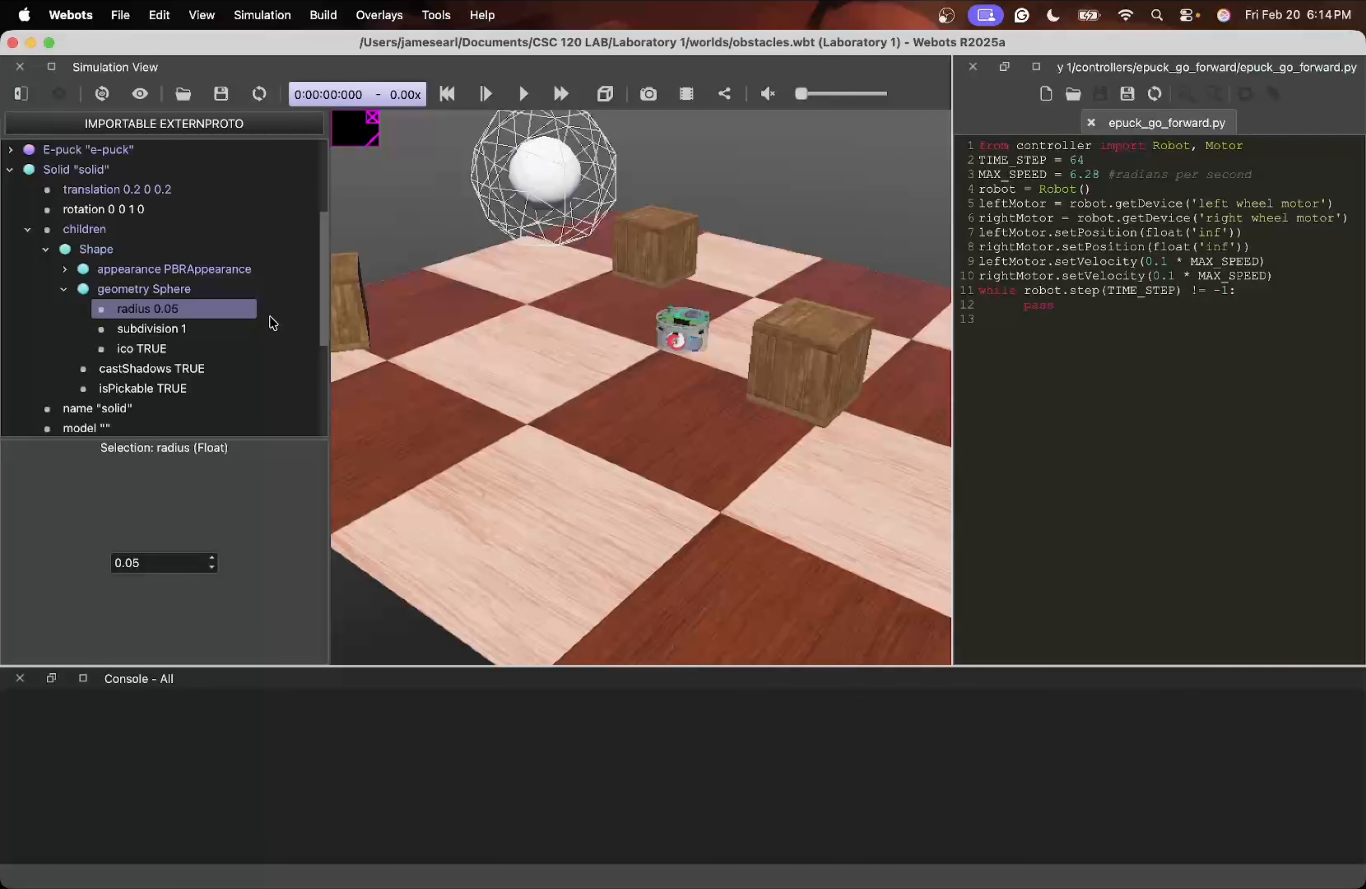
Set the Sphere geometry's subdivision to 2, inspect the ball up close and collapse the geometry node
left_click(196, 337)
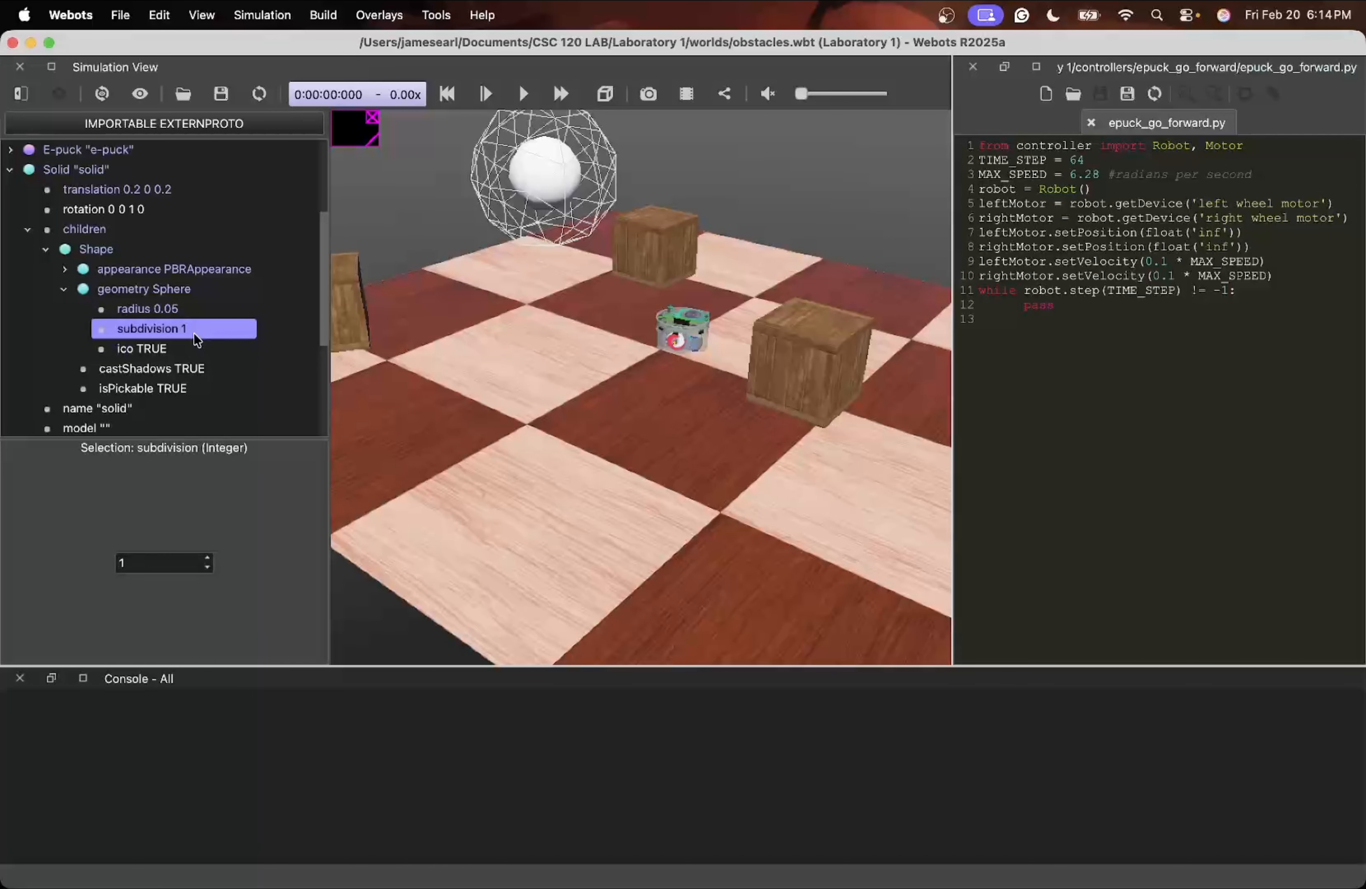
left_click(149, 561)
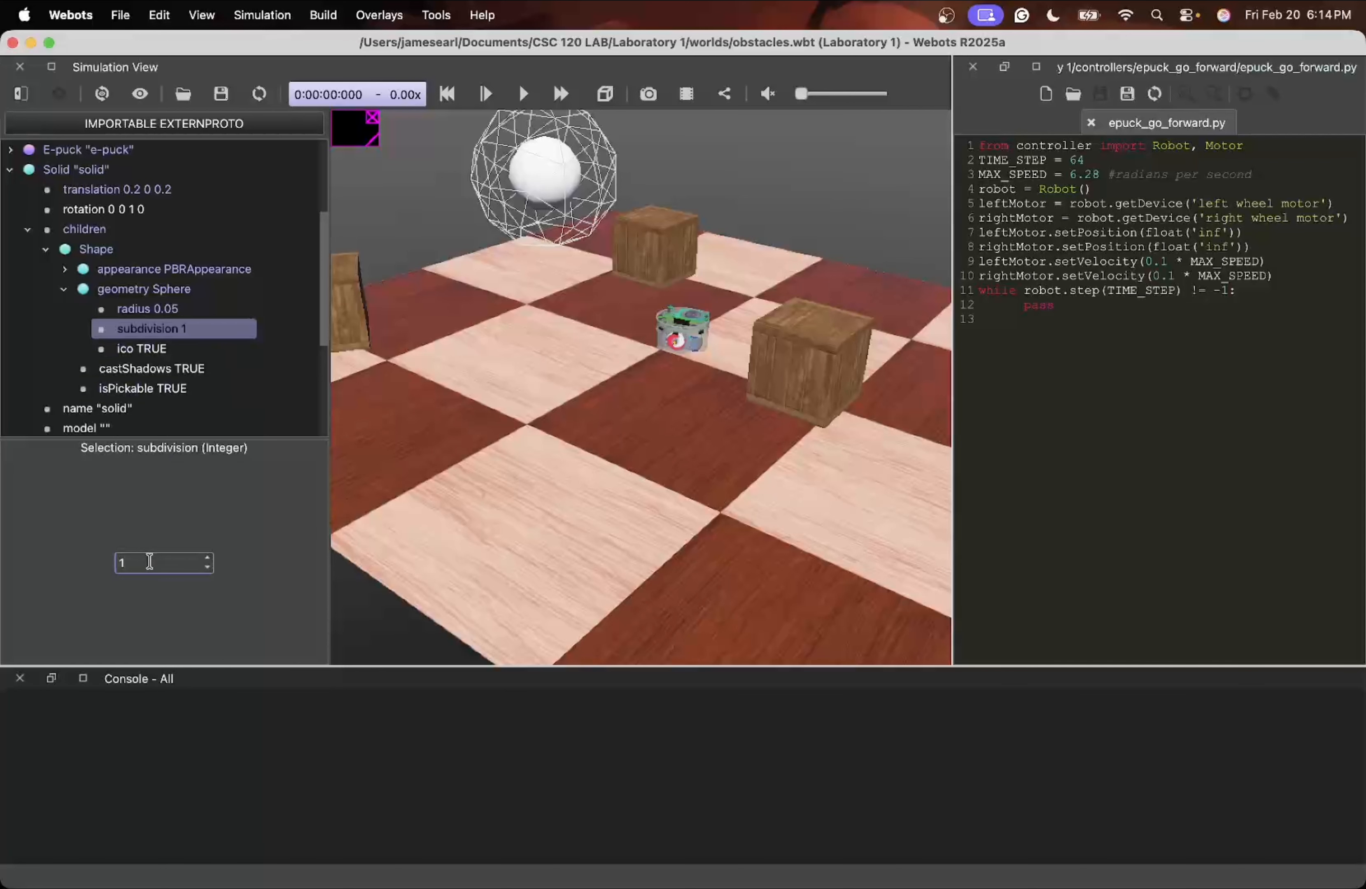
type("2")
key("Return")
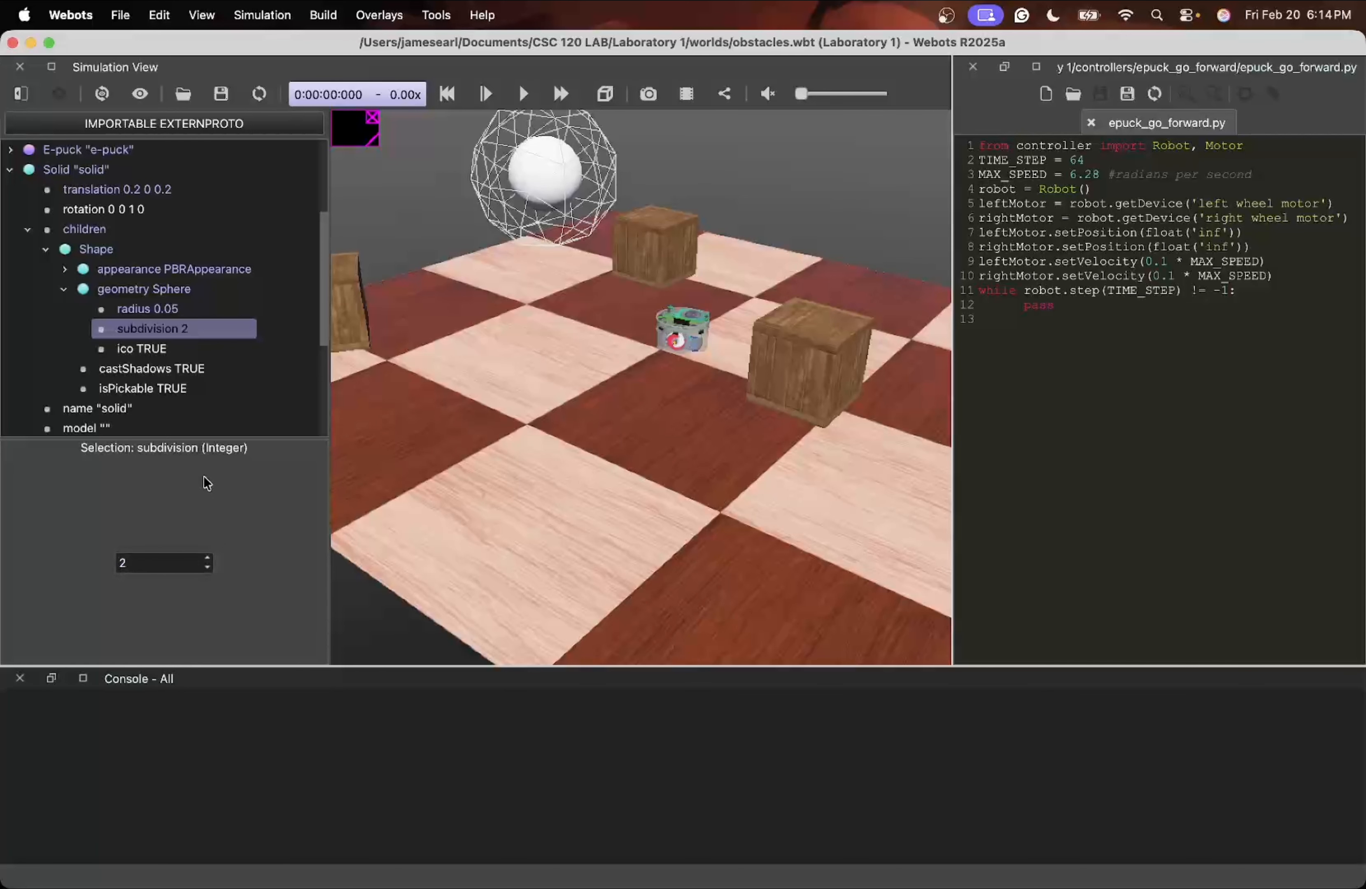
scroll(522, 174, "up", 3)
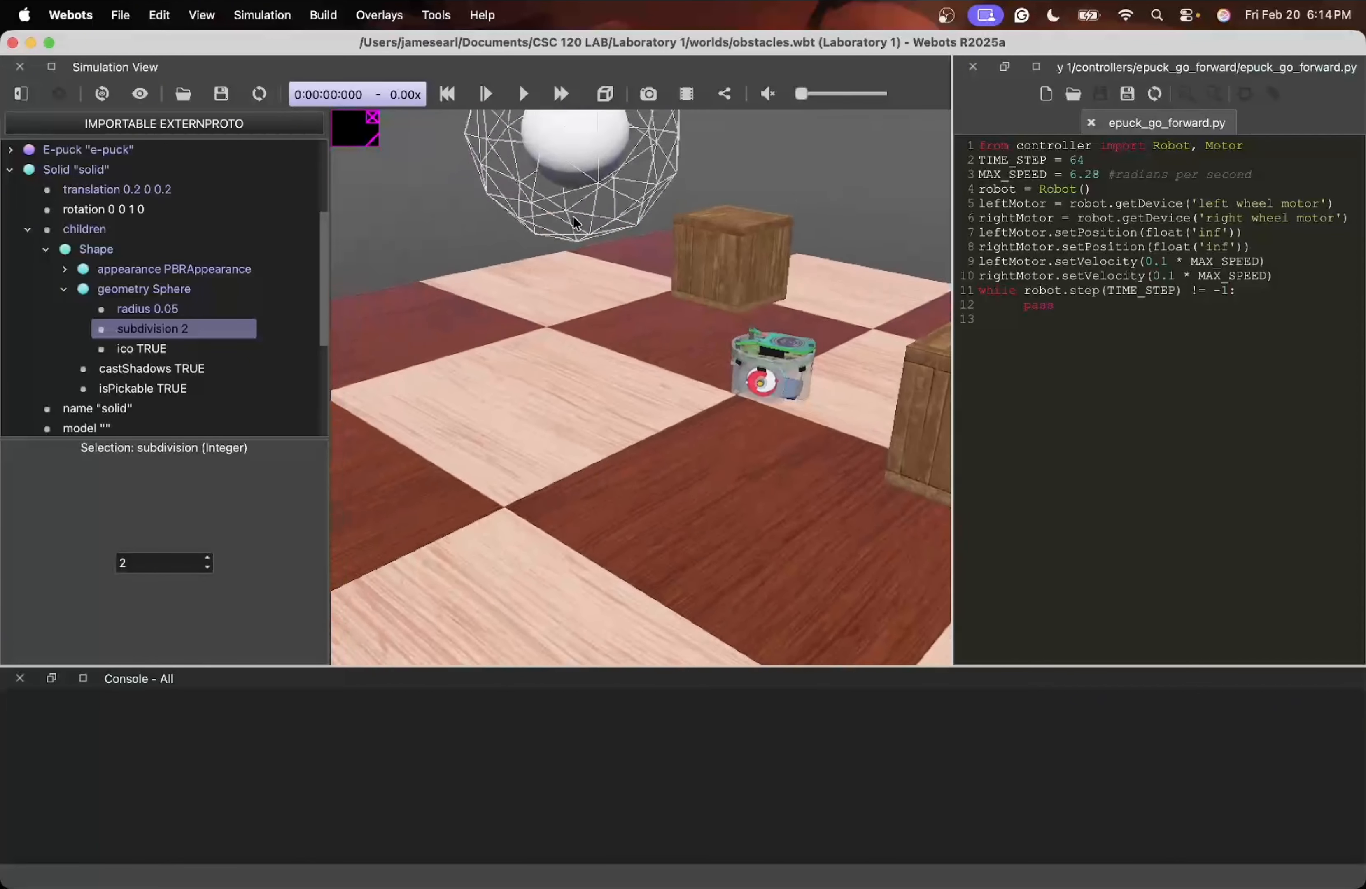
left_click_drag(574, 216, 608, 288)
scroll(581, 209, "up", 5)
left_click_drag(582, 210, 602, 296)
scroll(599, 191, "down", 5)
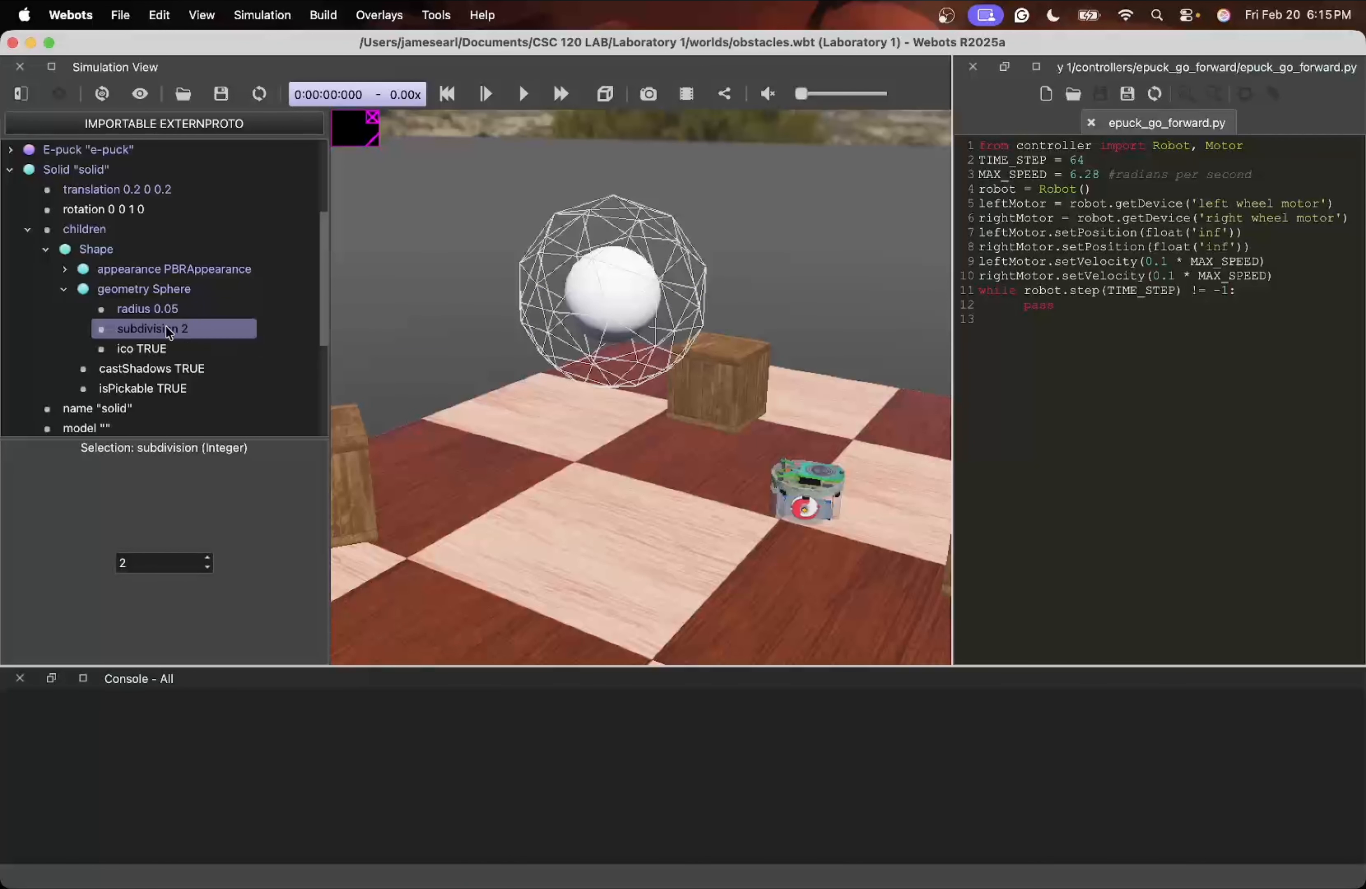
left_click(63, 289)
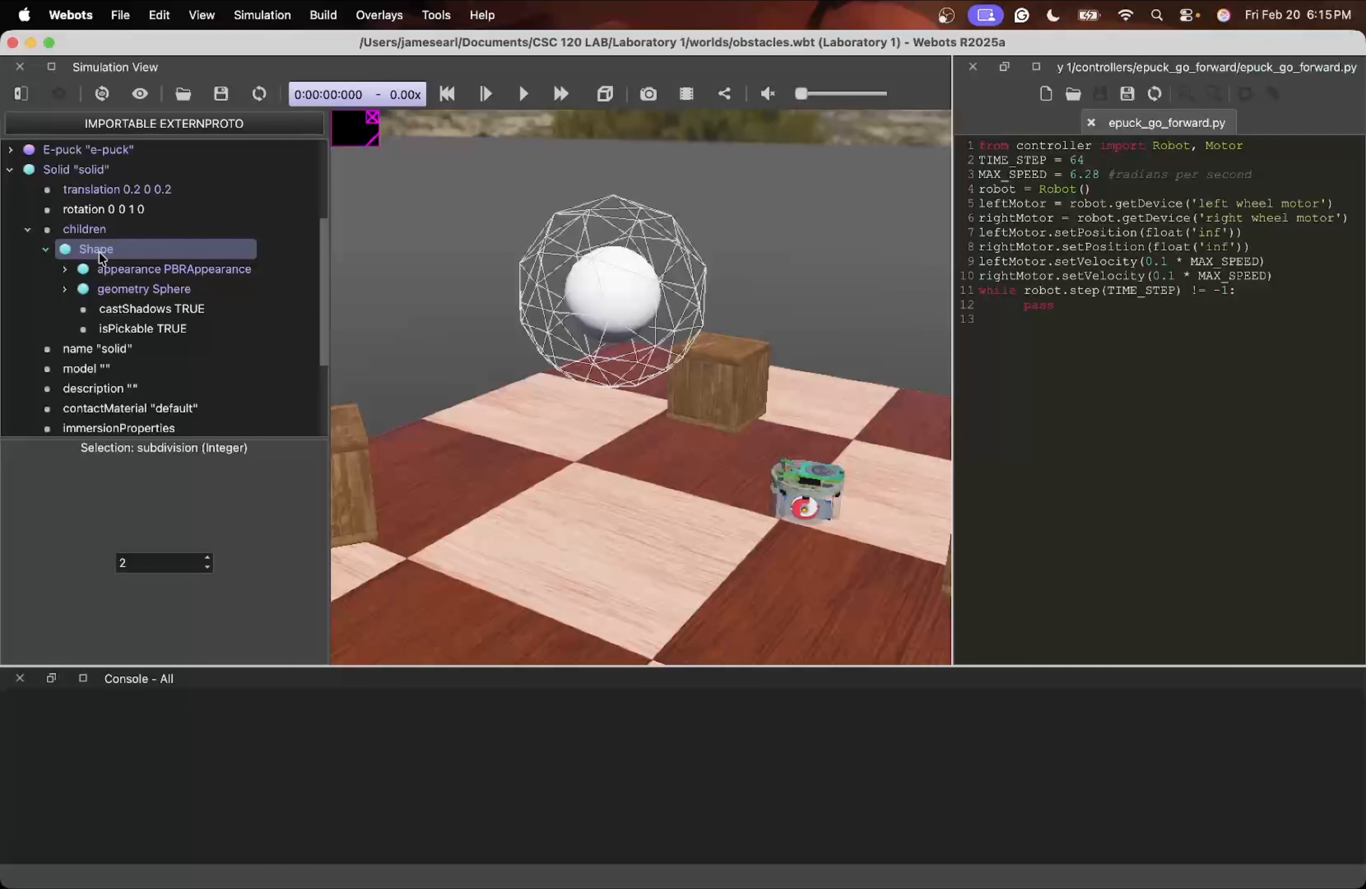
Switch to the obstacles world window without the ball, pausing its simulation and maximizing the window
key("super+Tab")
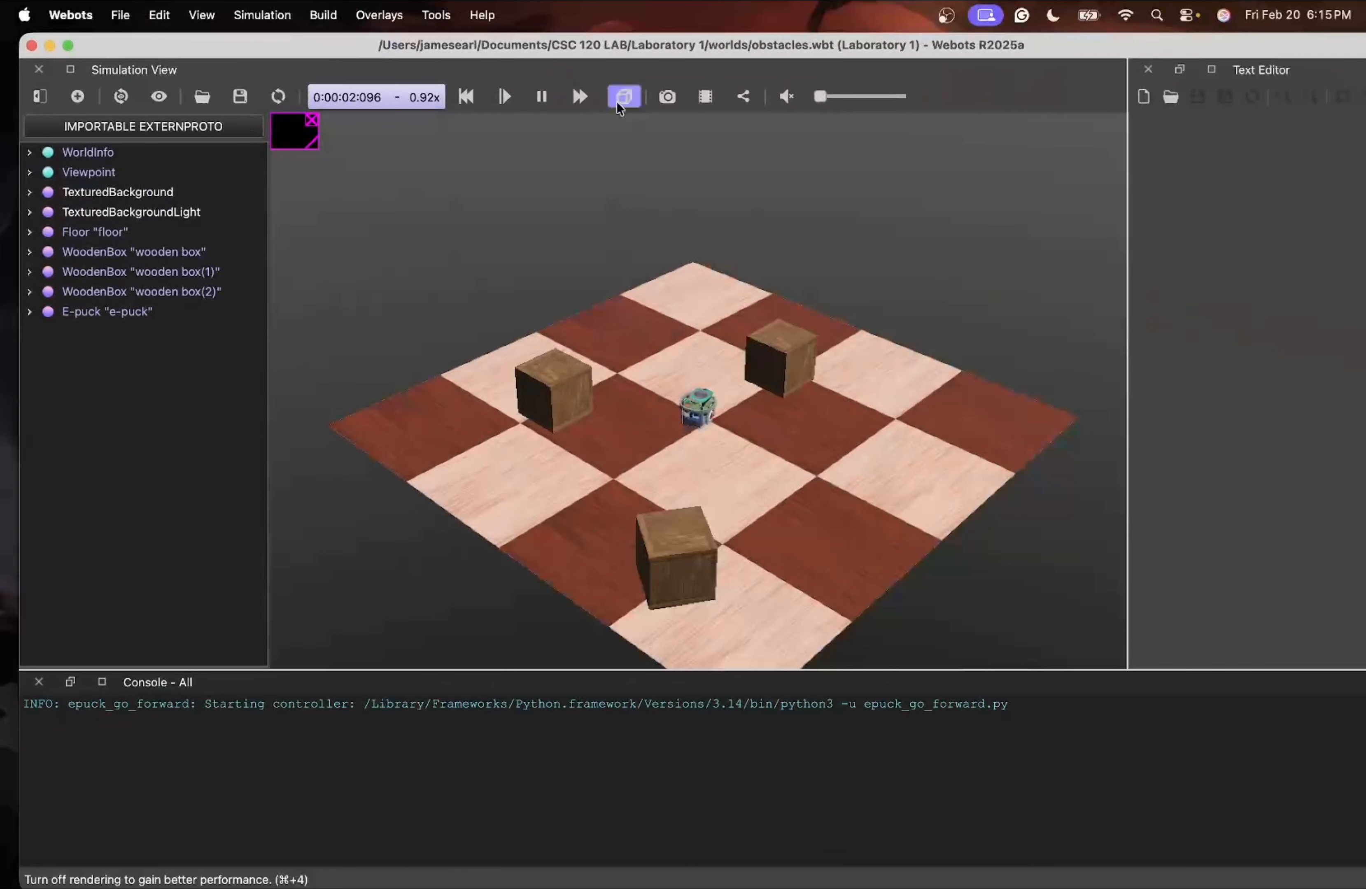
left_click(545, 96)
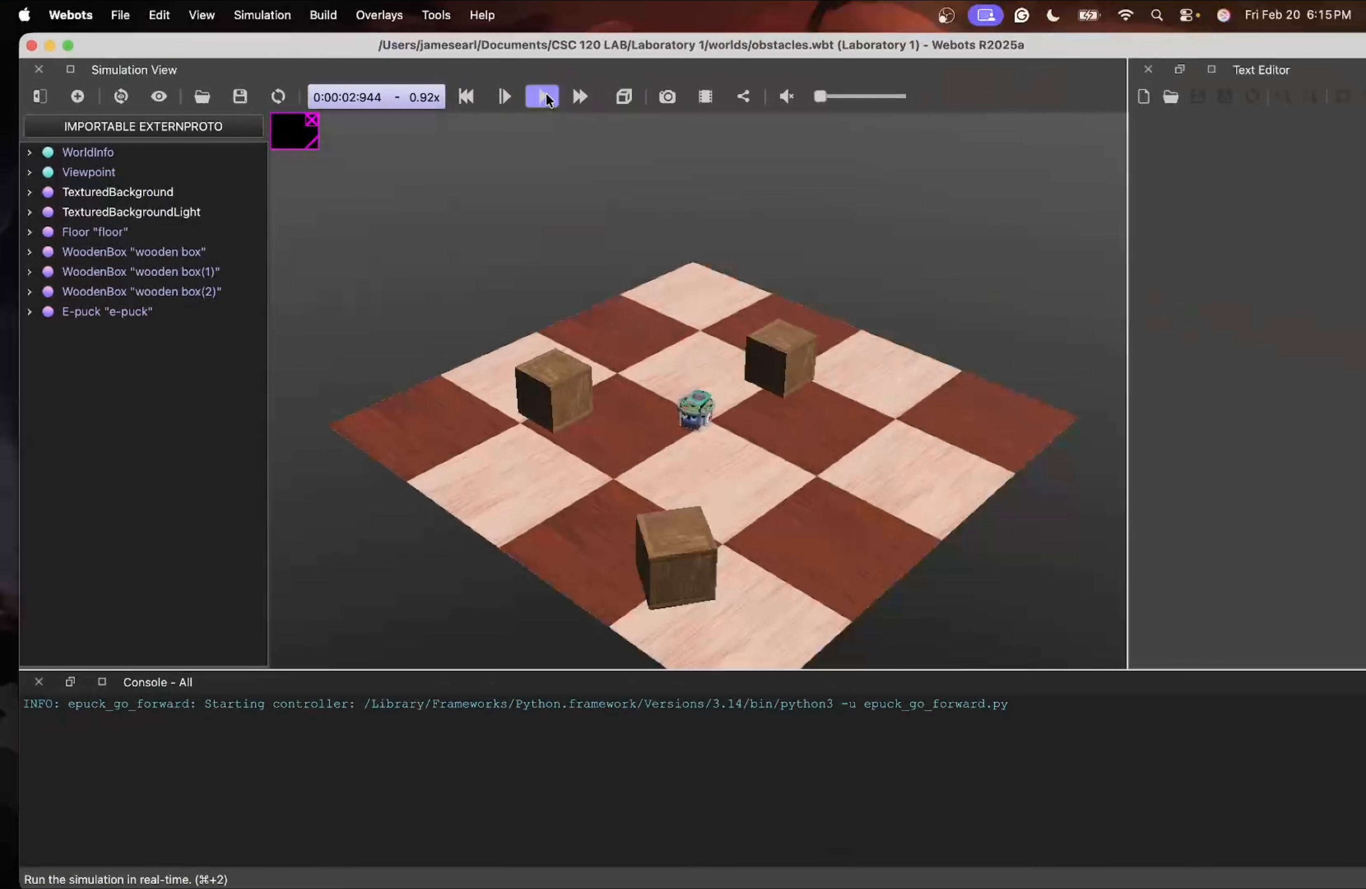
double_click(336, 46)
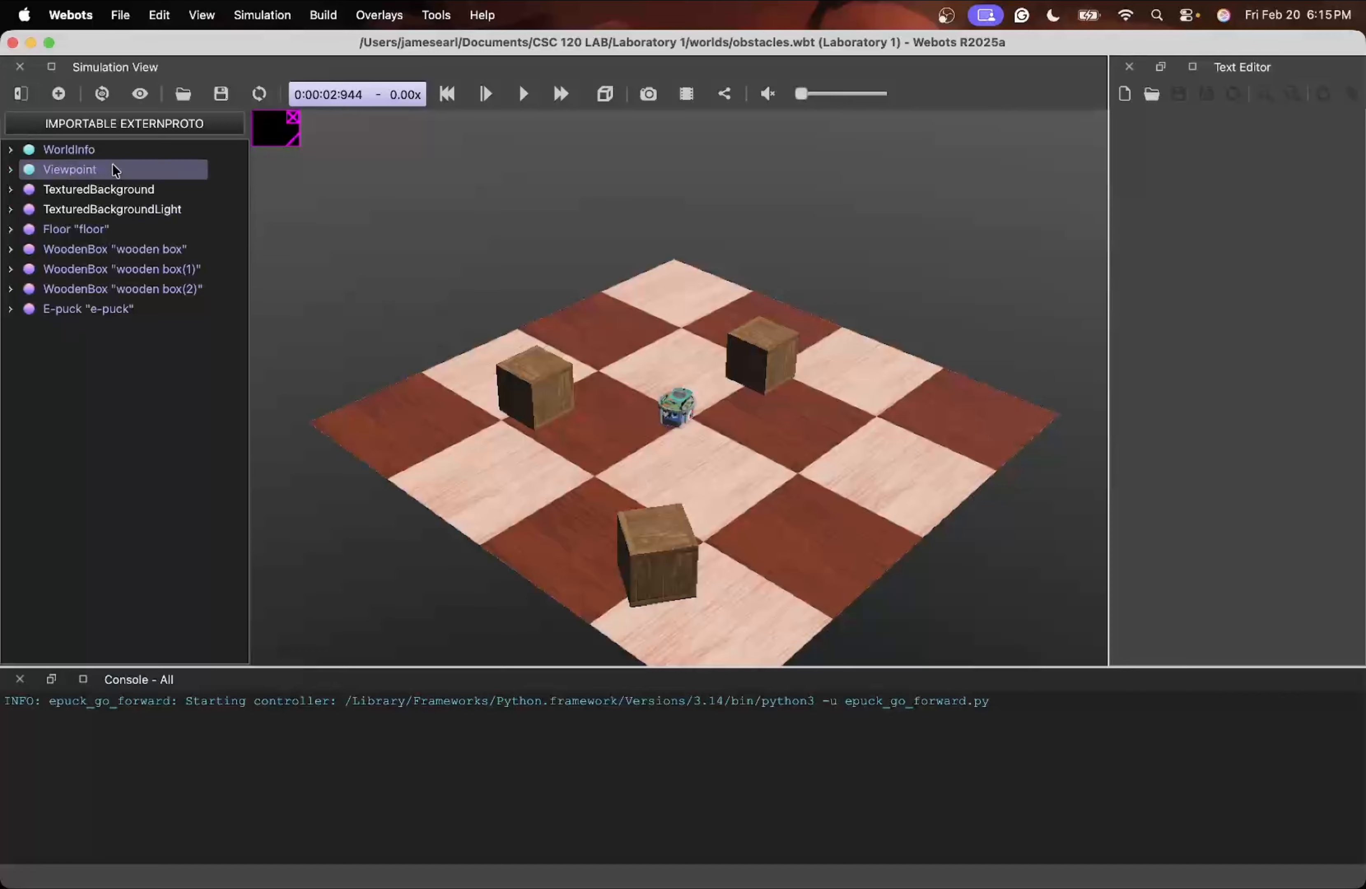
Add a Solid base node to the scene tree after the E-puck
left_click(80, 311)
right_click(80, 311)
mouse_move(197, 513)
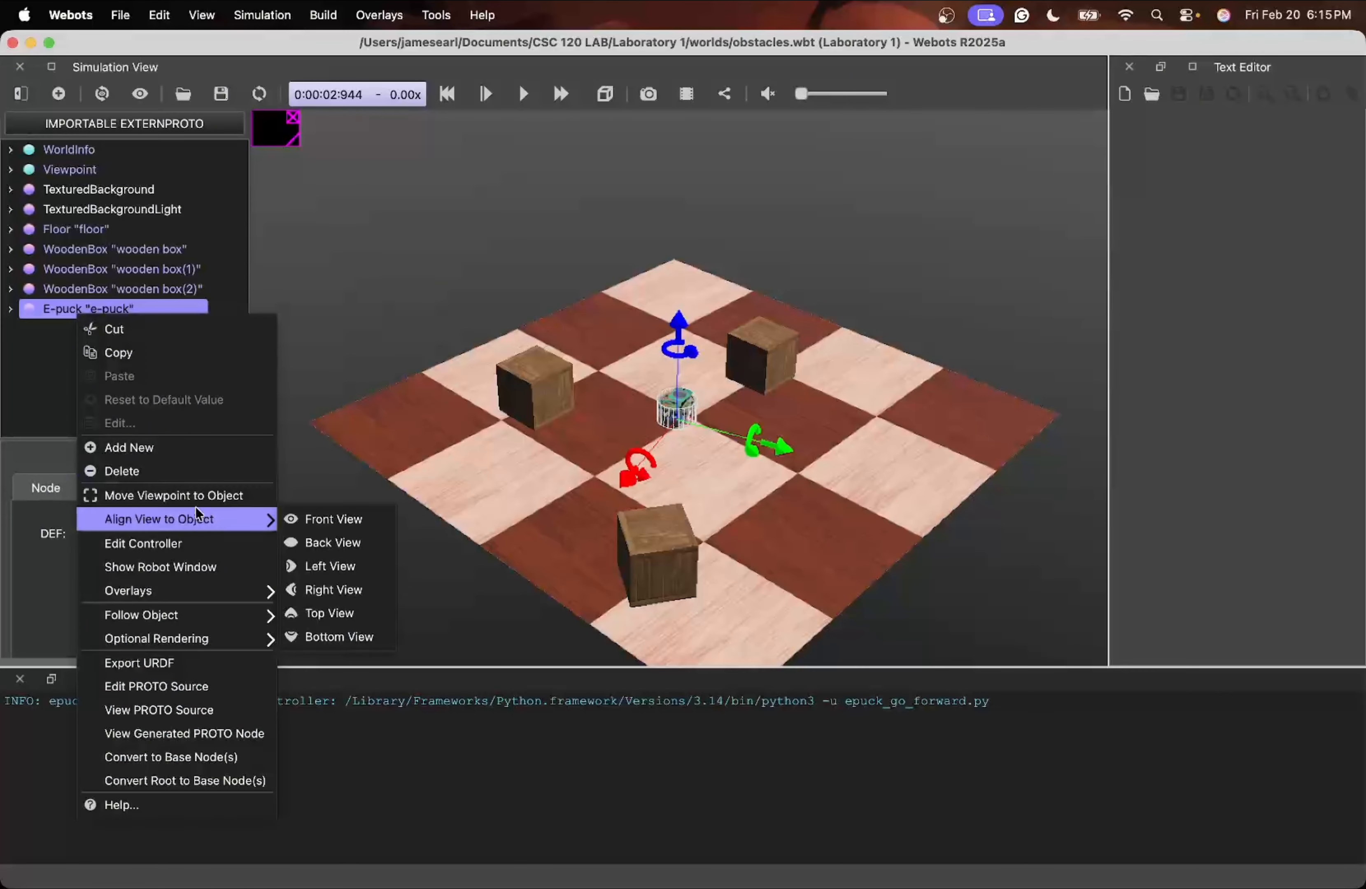
left_click(190, 449)
left_click(342, 237)
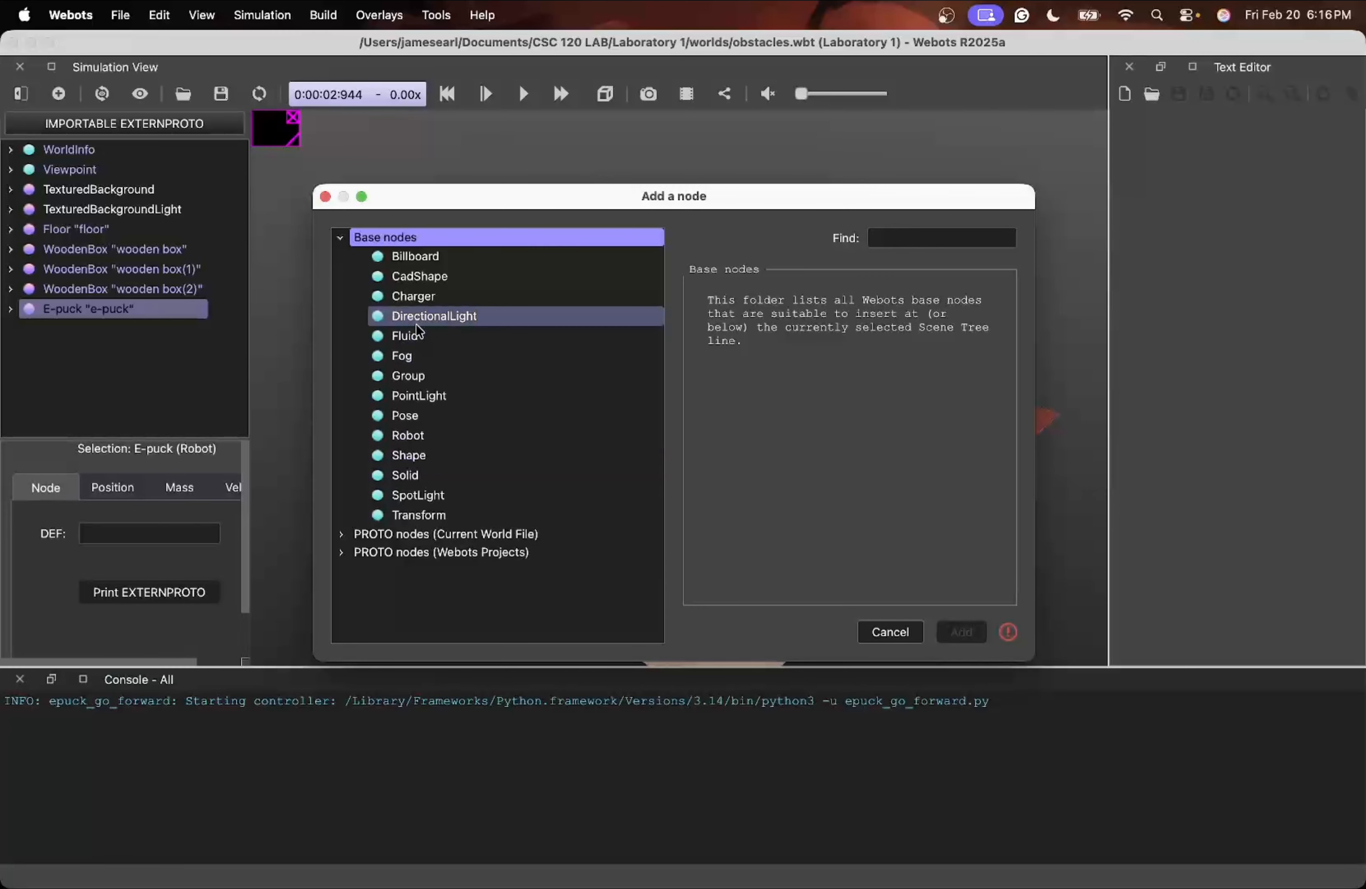
left_click(459, 477)
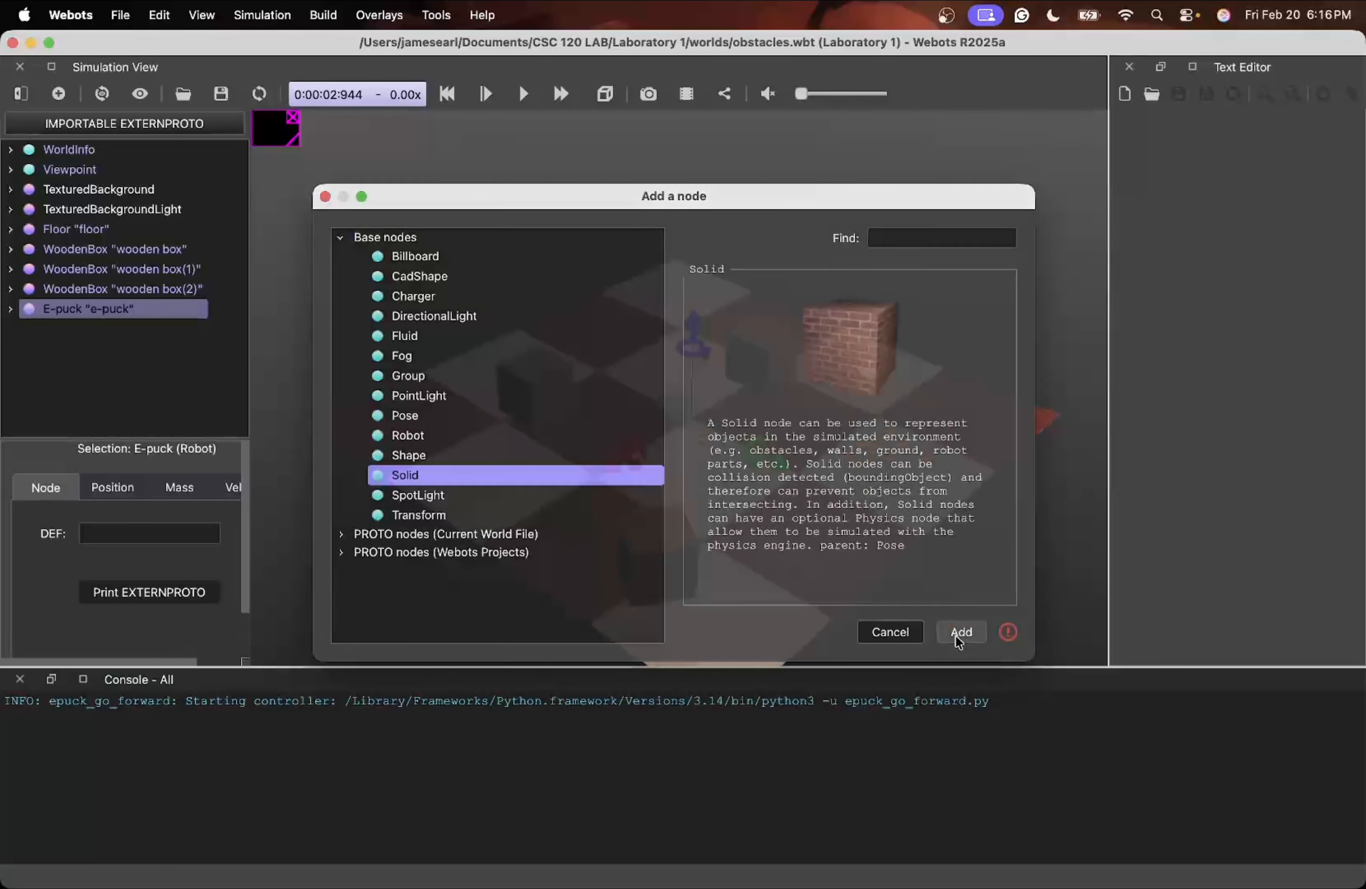
left_click(962, 632)
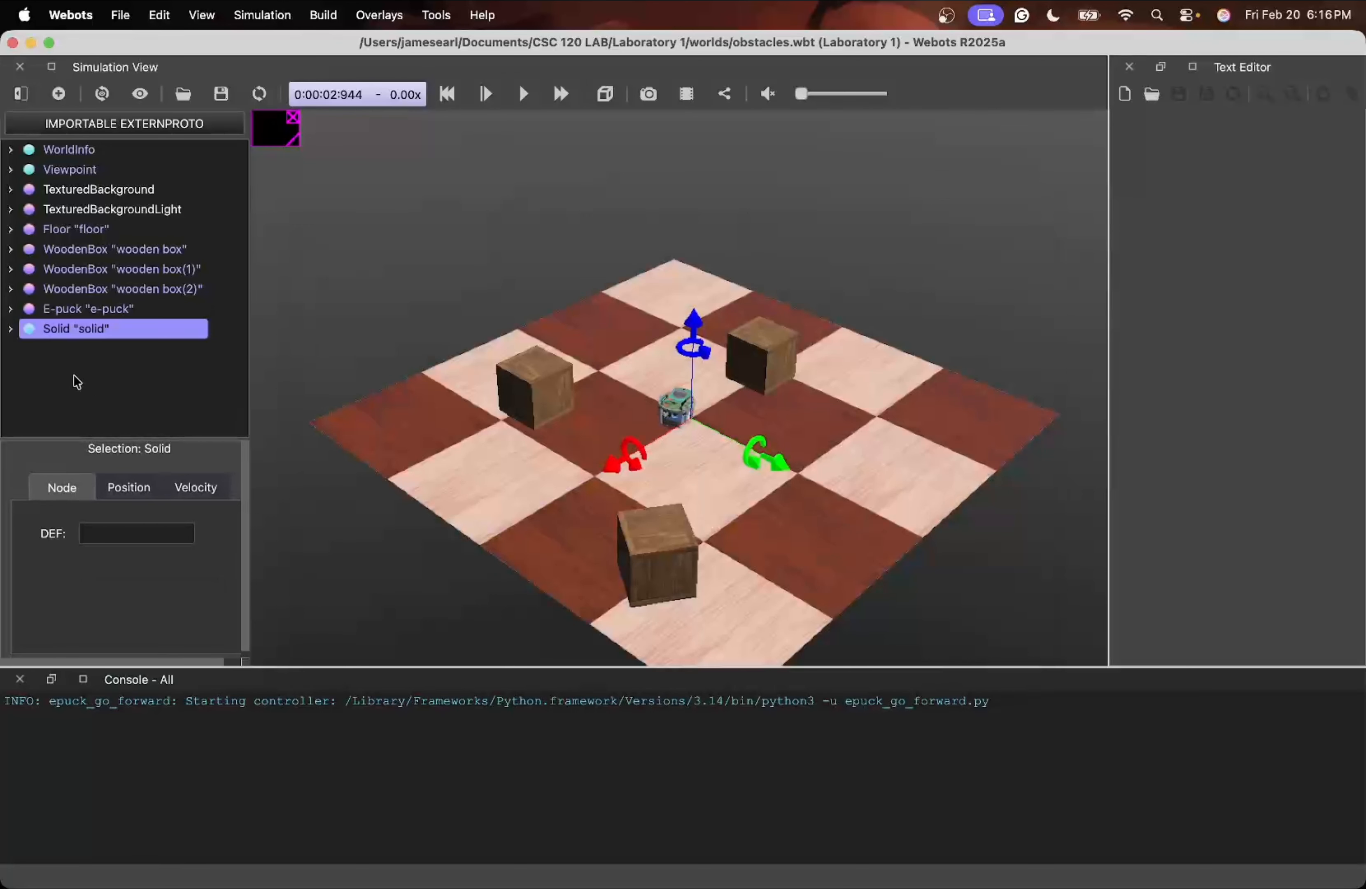
Add a Shape base node to the new Solid's children field
left_click(10, 329)
right_click(79, 331)
left_click(52, 397)
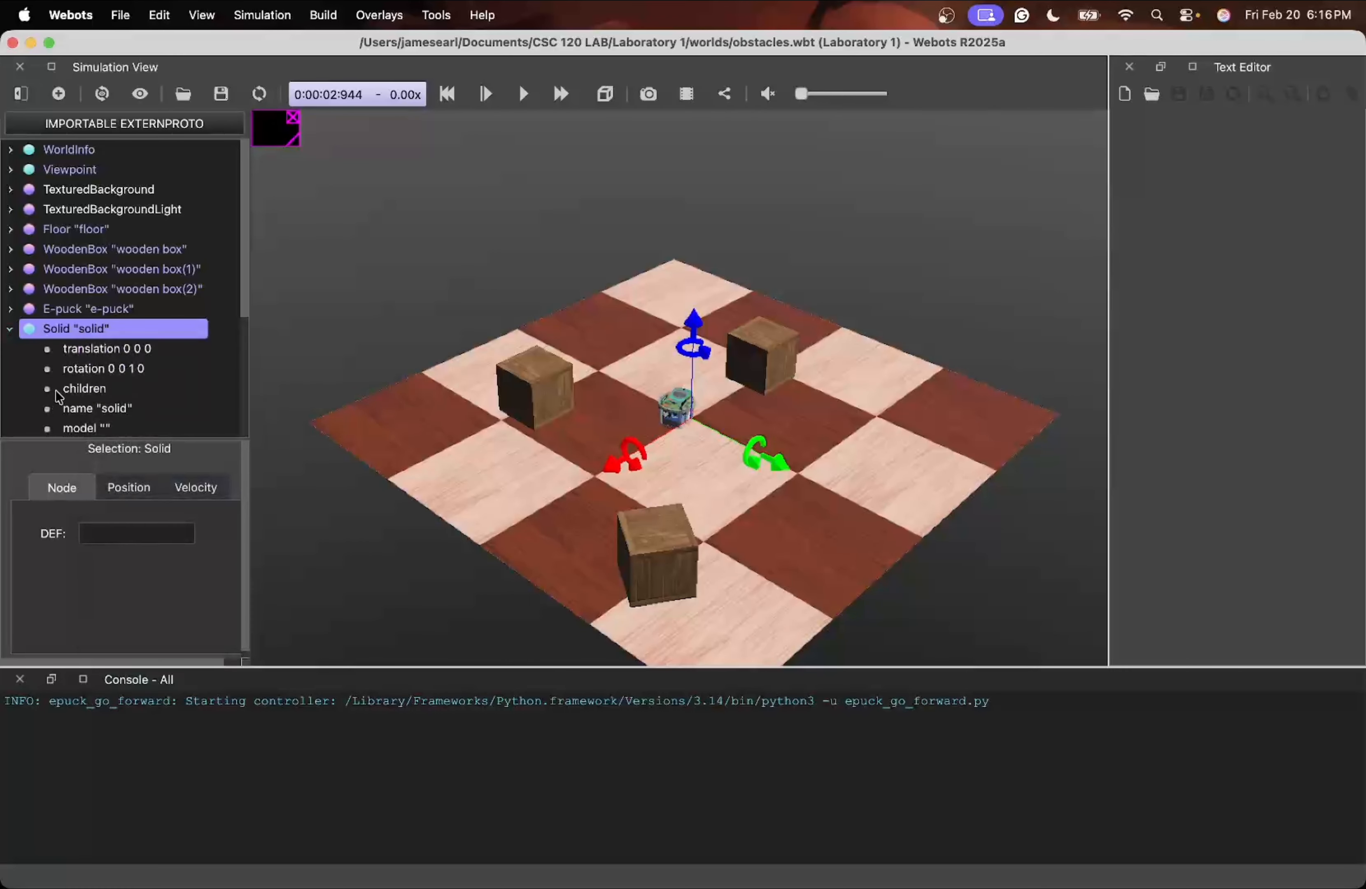
left_click(65, 389)
scroll(65, 390, "down", 5)
right_click(75, 226)
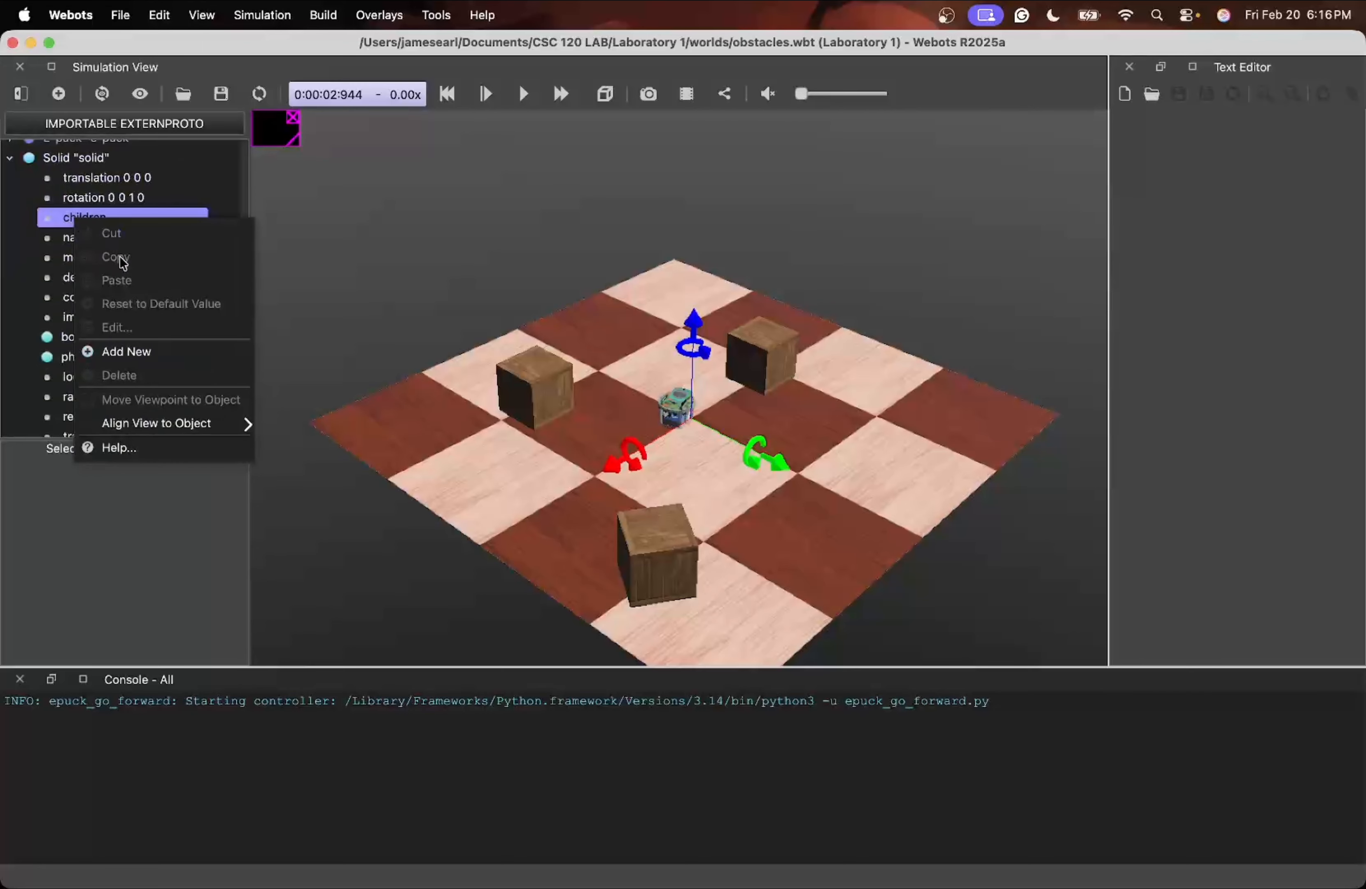
left_click(181, 353)
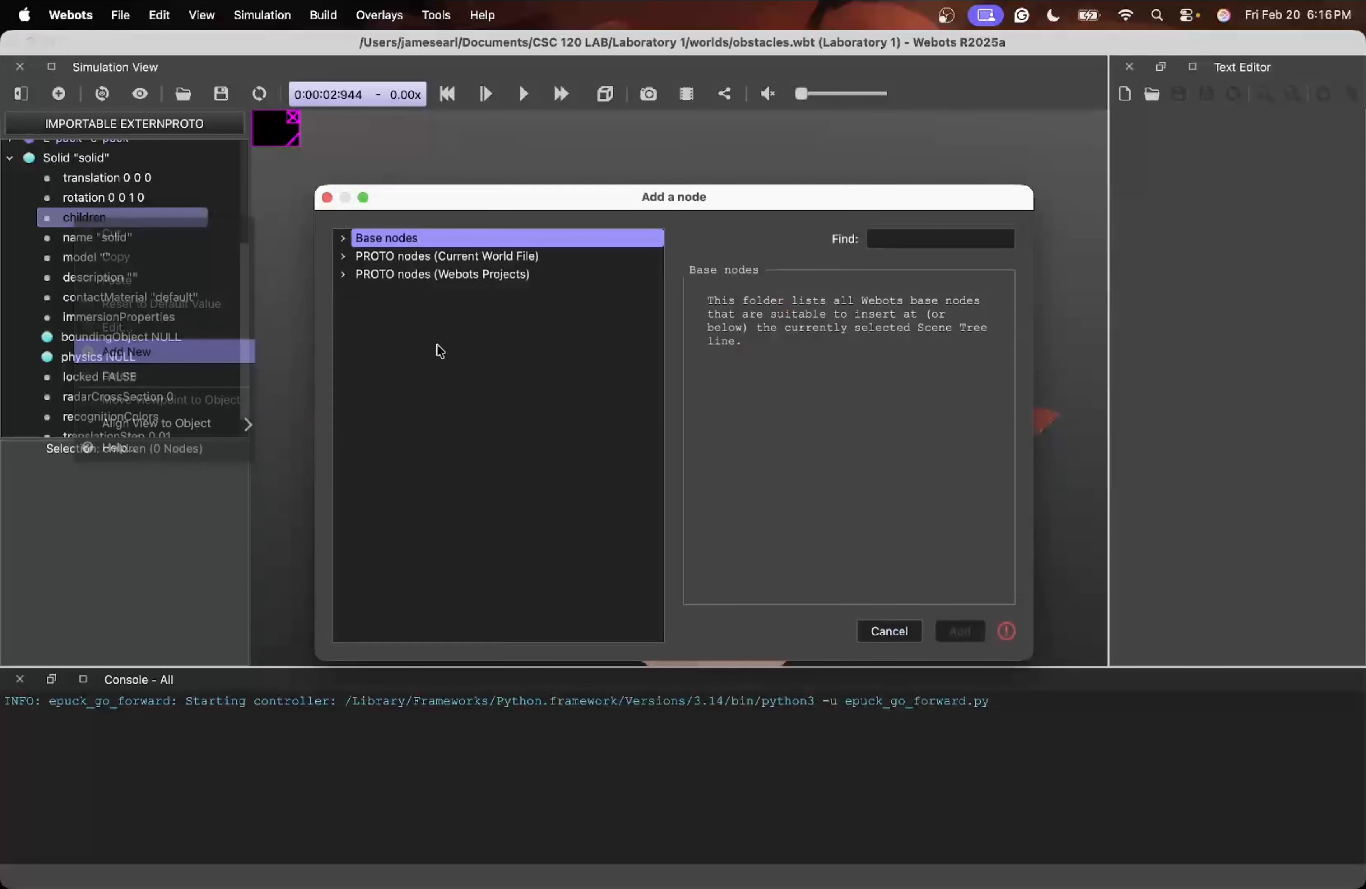
left_click(342, 238)
left_click(409, 475)
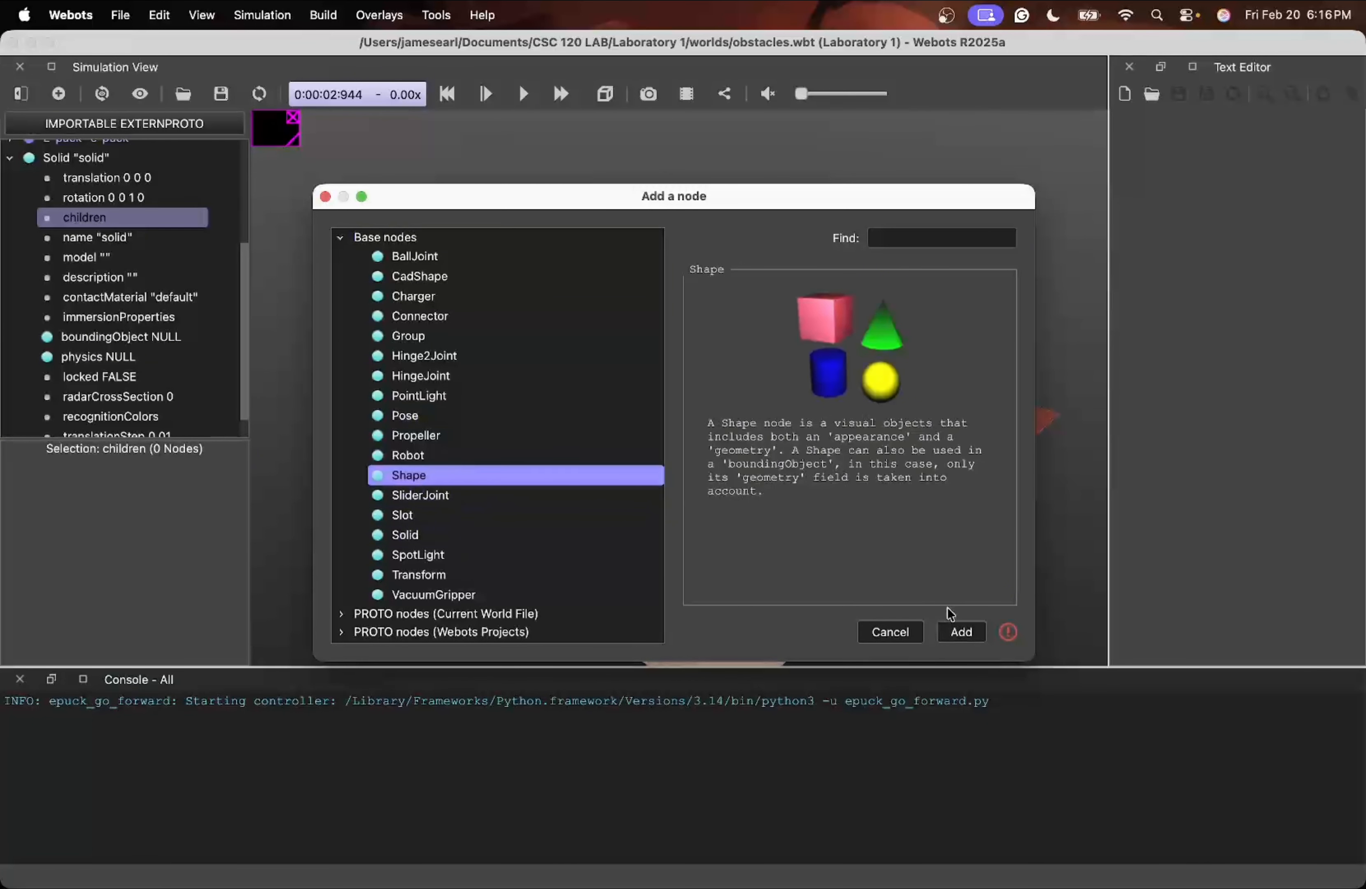
left_click(959, 632)
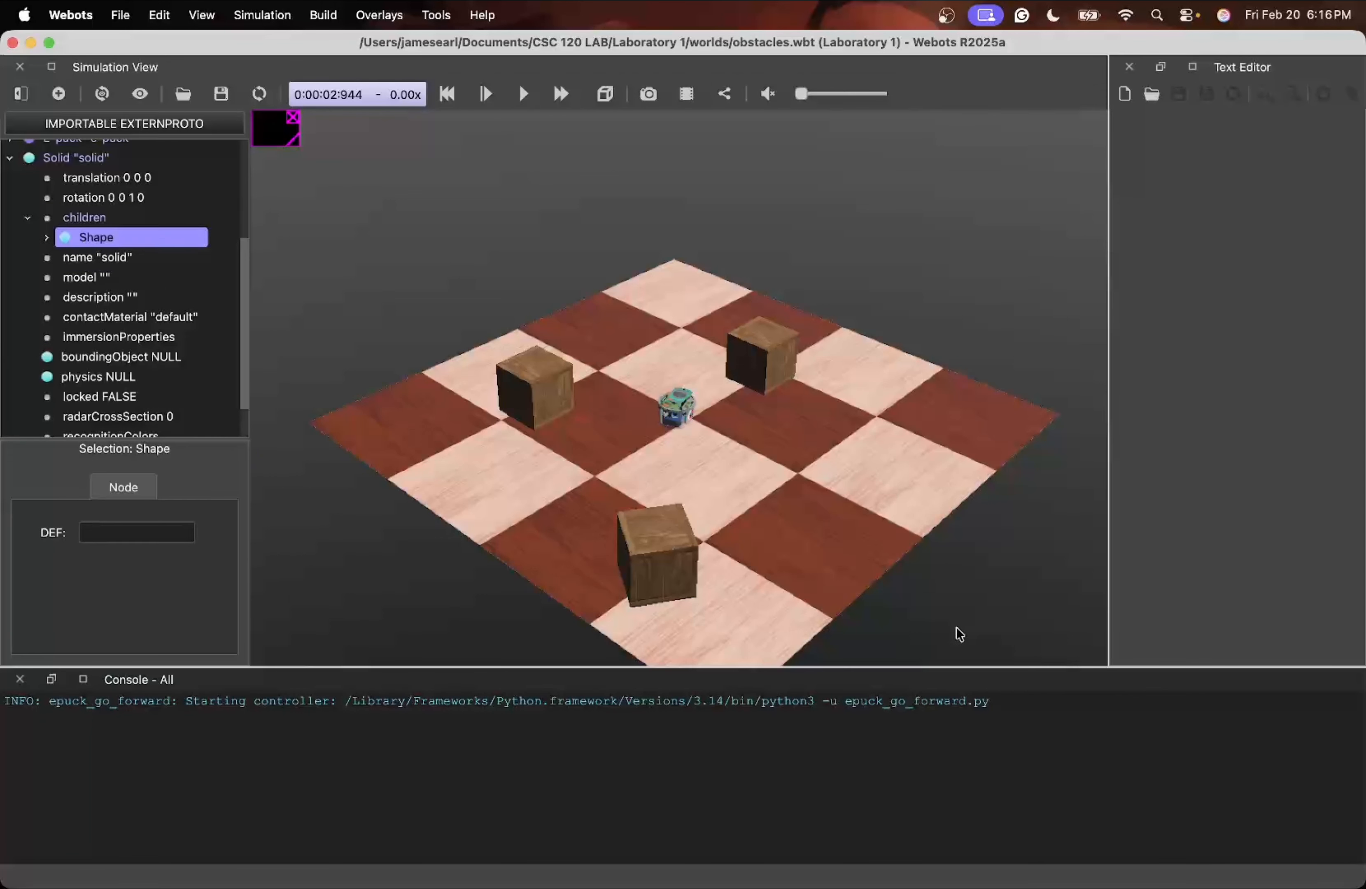
Assign a PBRAppearance base node to the Shape's appearance field
left_click(45, 235)
double_click(137, 257)
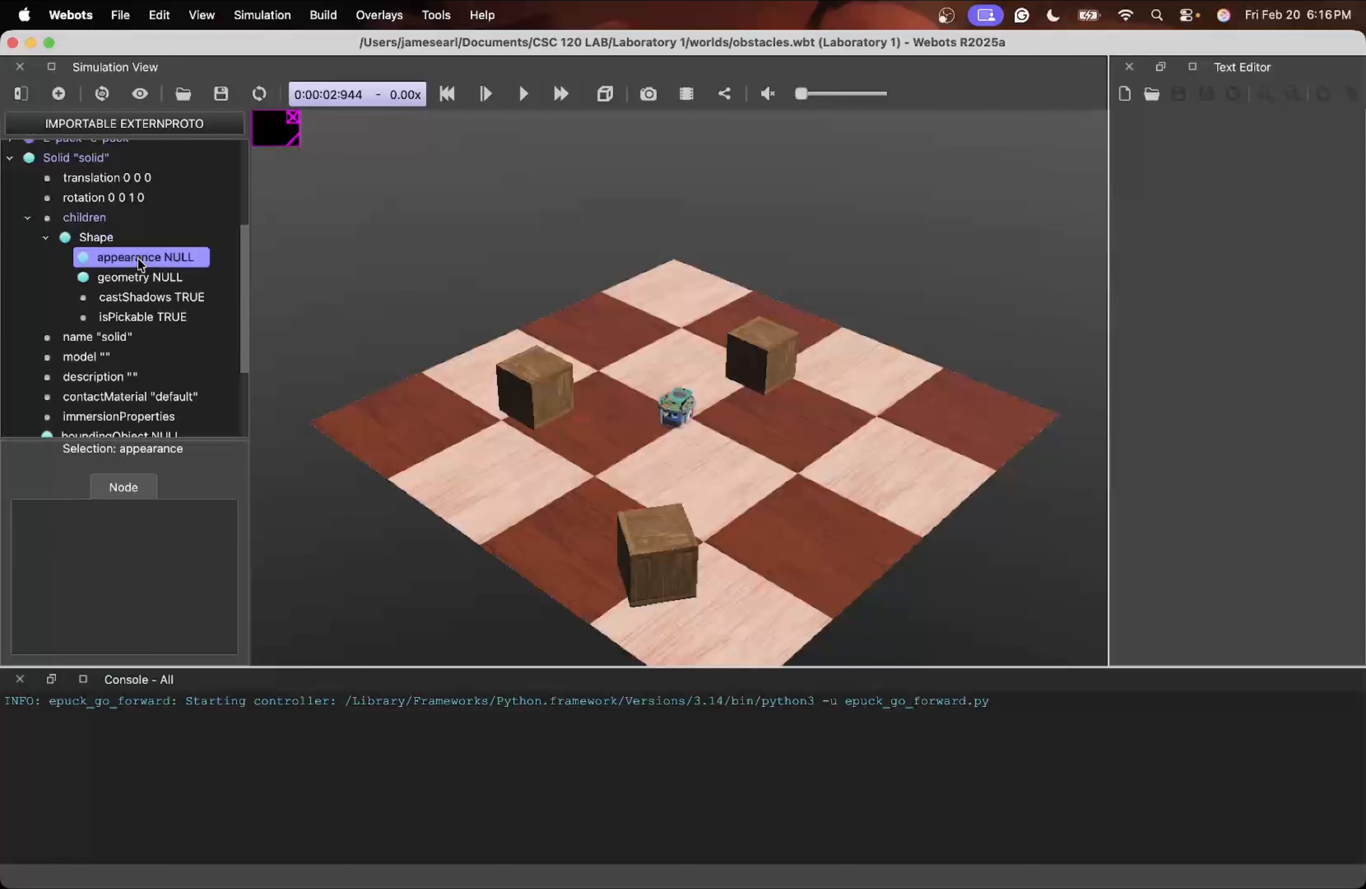
left_click(347, 255)
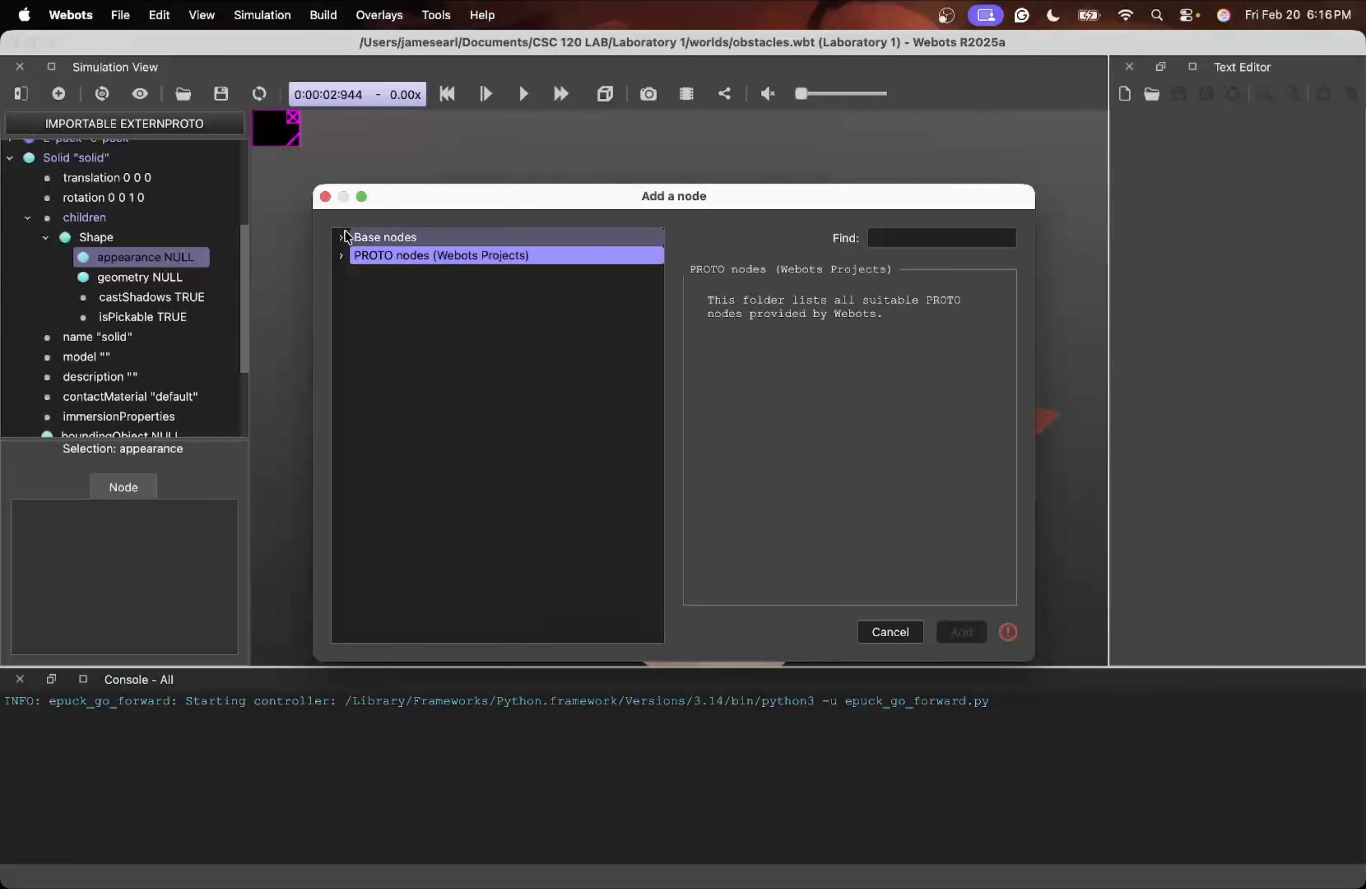
left_click(342, 237)
left_click(399, 278)
left_click(959, 632)
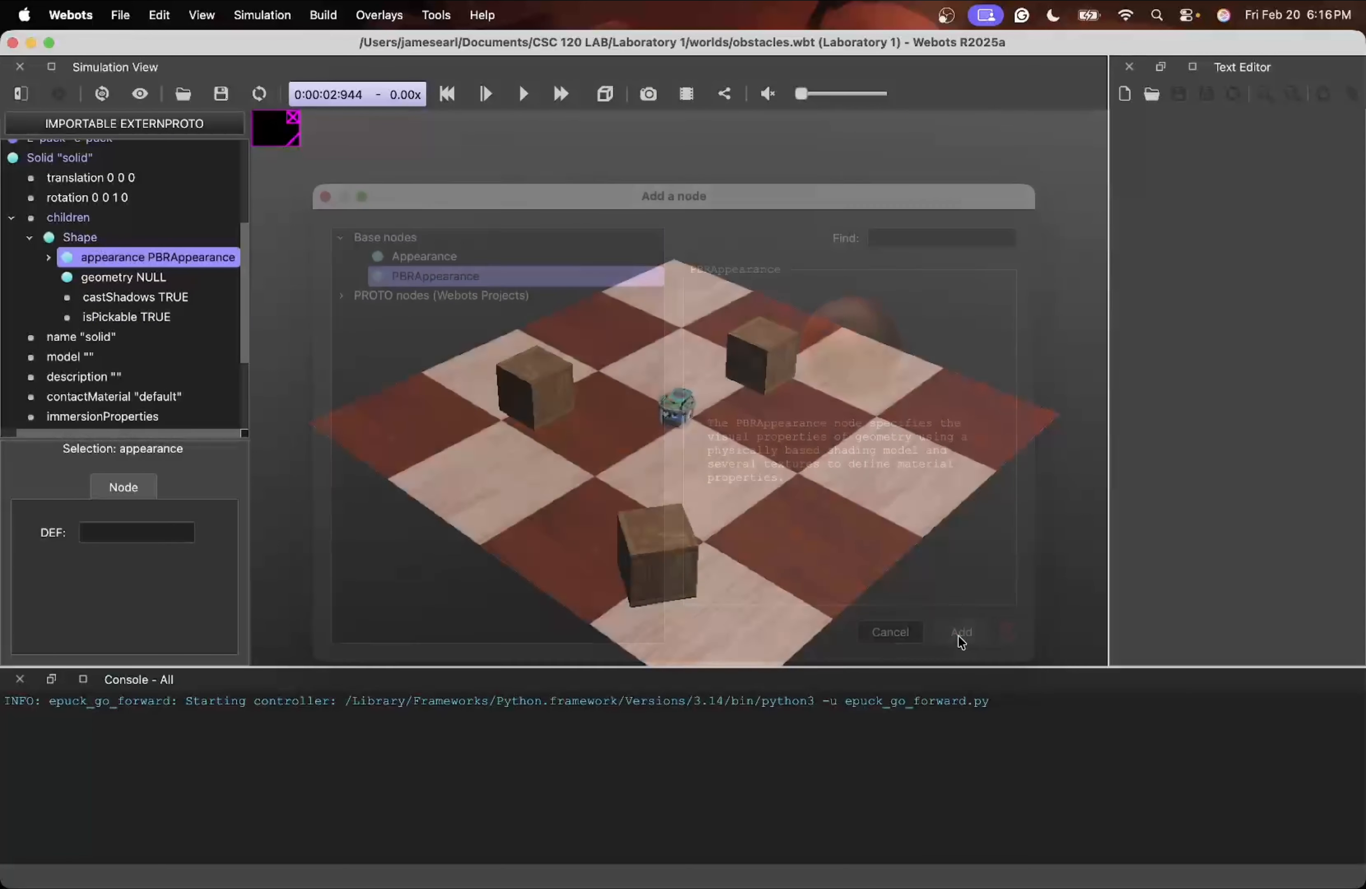
Set the metalness of the Shape's PBRAppearance to 0 and collapse the appearance node
left_click(54, 258)
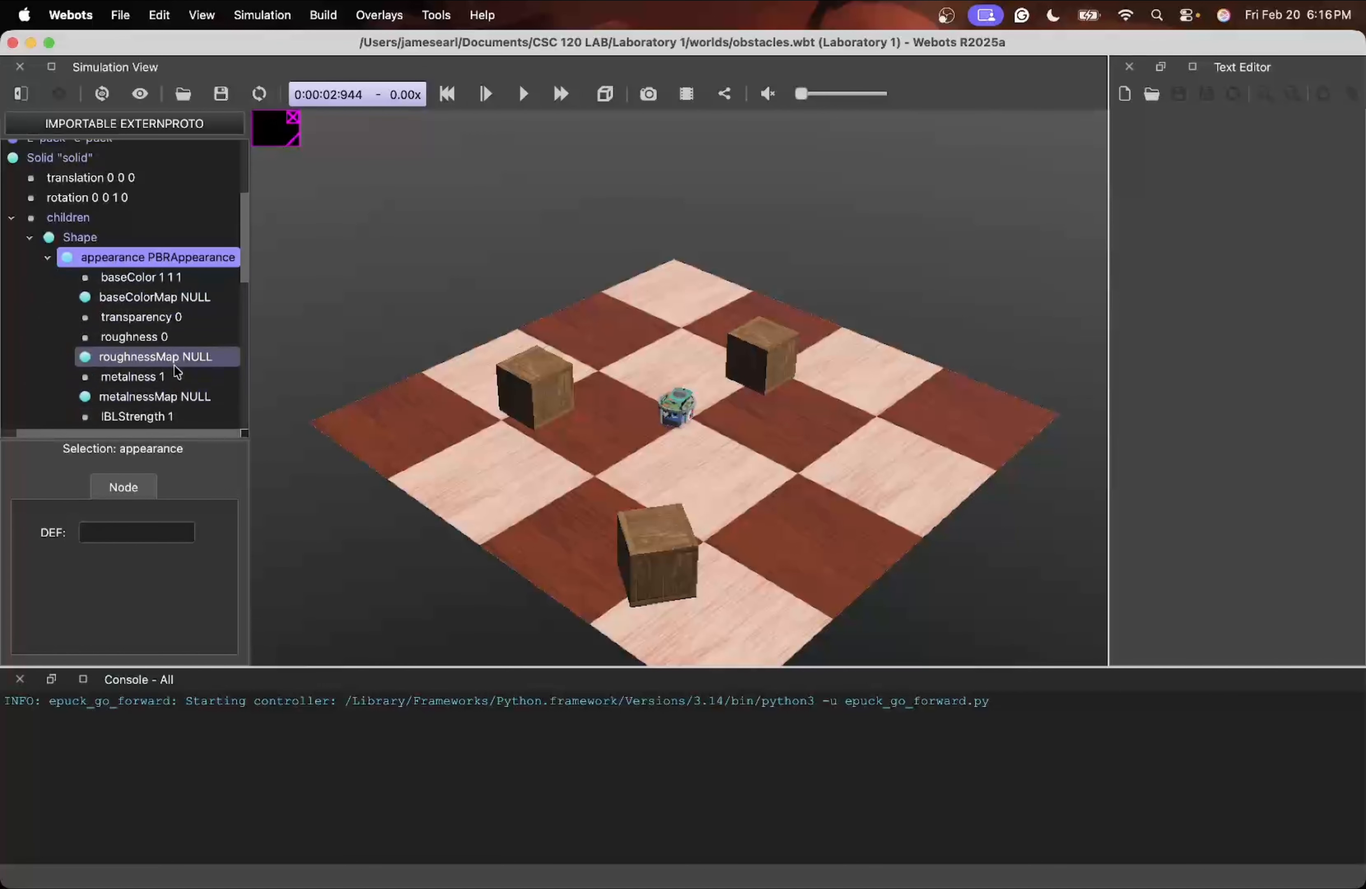
left_click(167, 376)
left_click(134, 565)
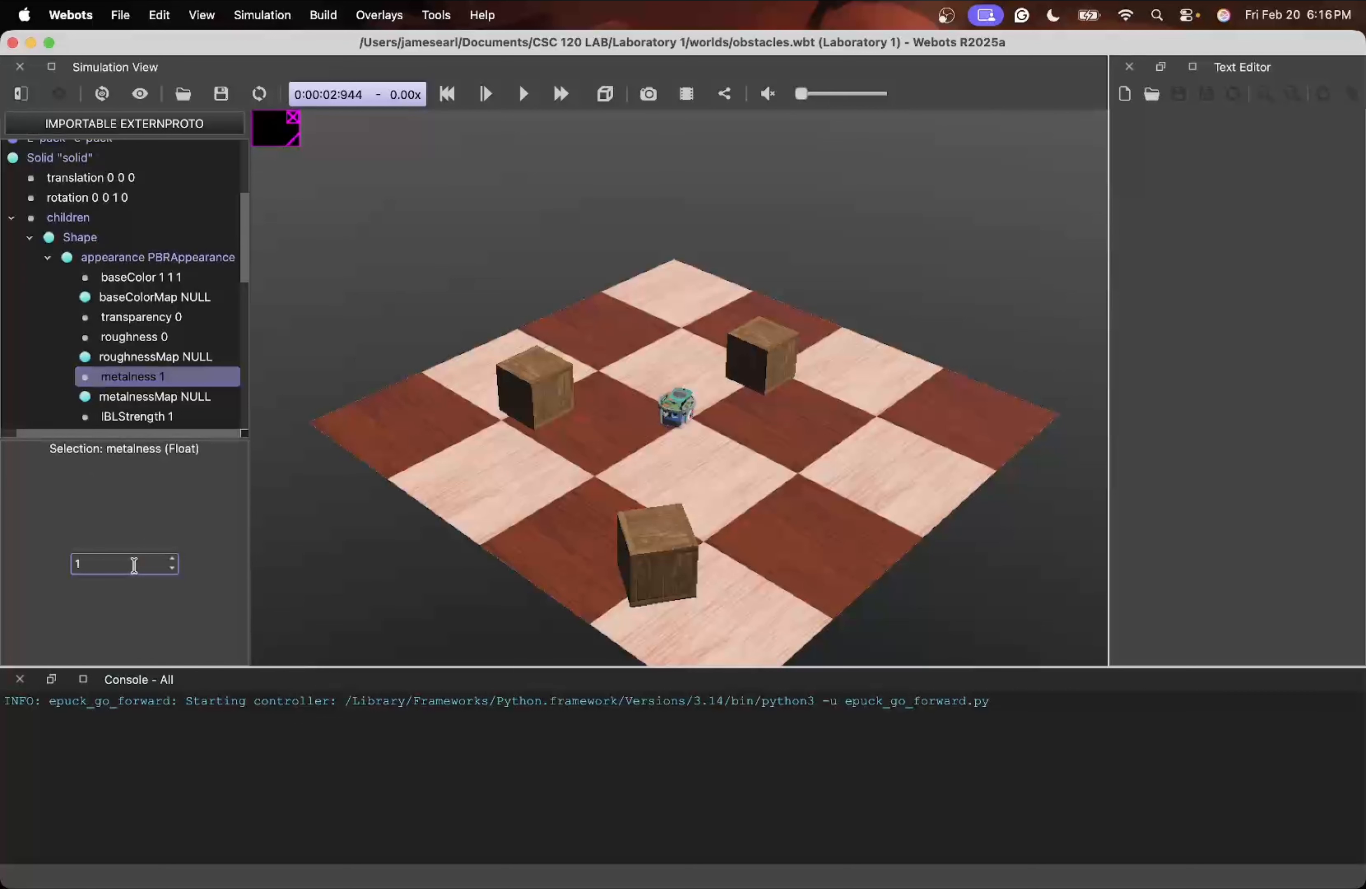
key("BackSpace")
type("0")
key("Return")
scroll(139, 345, "down", 3)
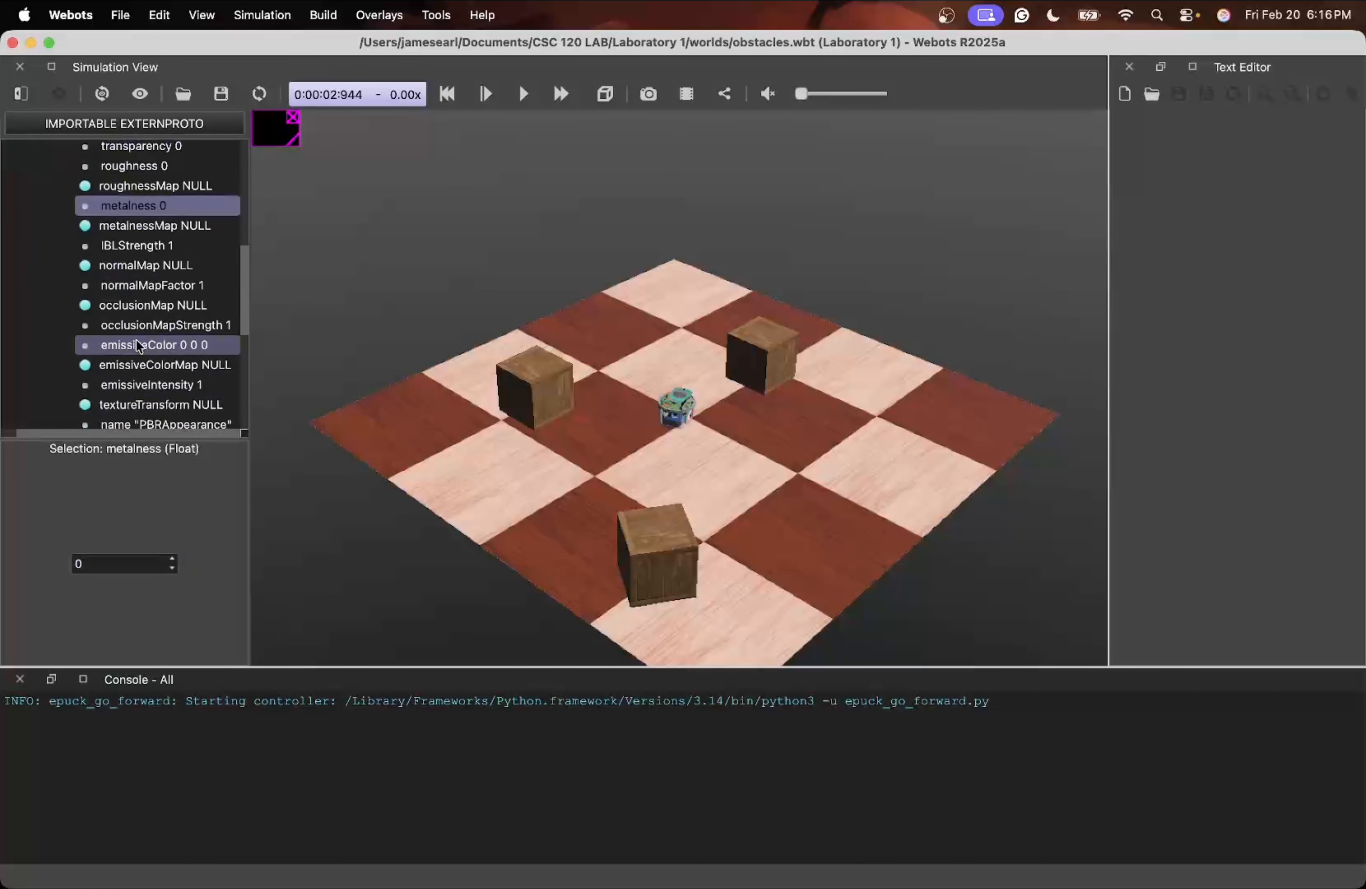
scroll(139, 345, "up", 4)
left_click(49, 314)
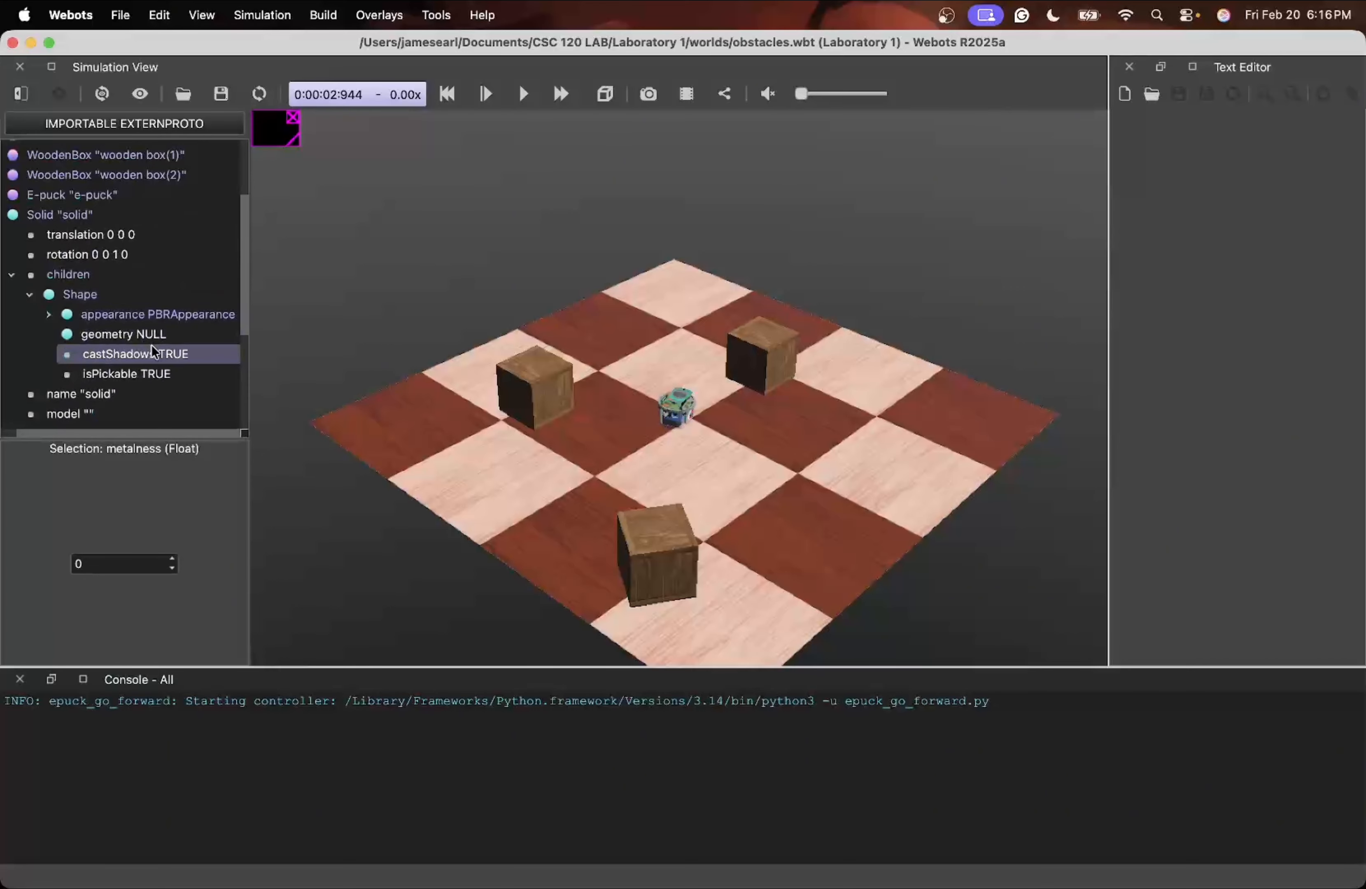
Assign a Sphere base node to the geometry field of the Solid's Shape
scroll(153, 350, "down", 3)
scroll(151, 348, "up", 3)
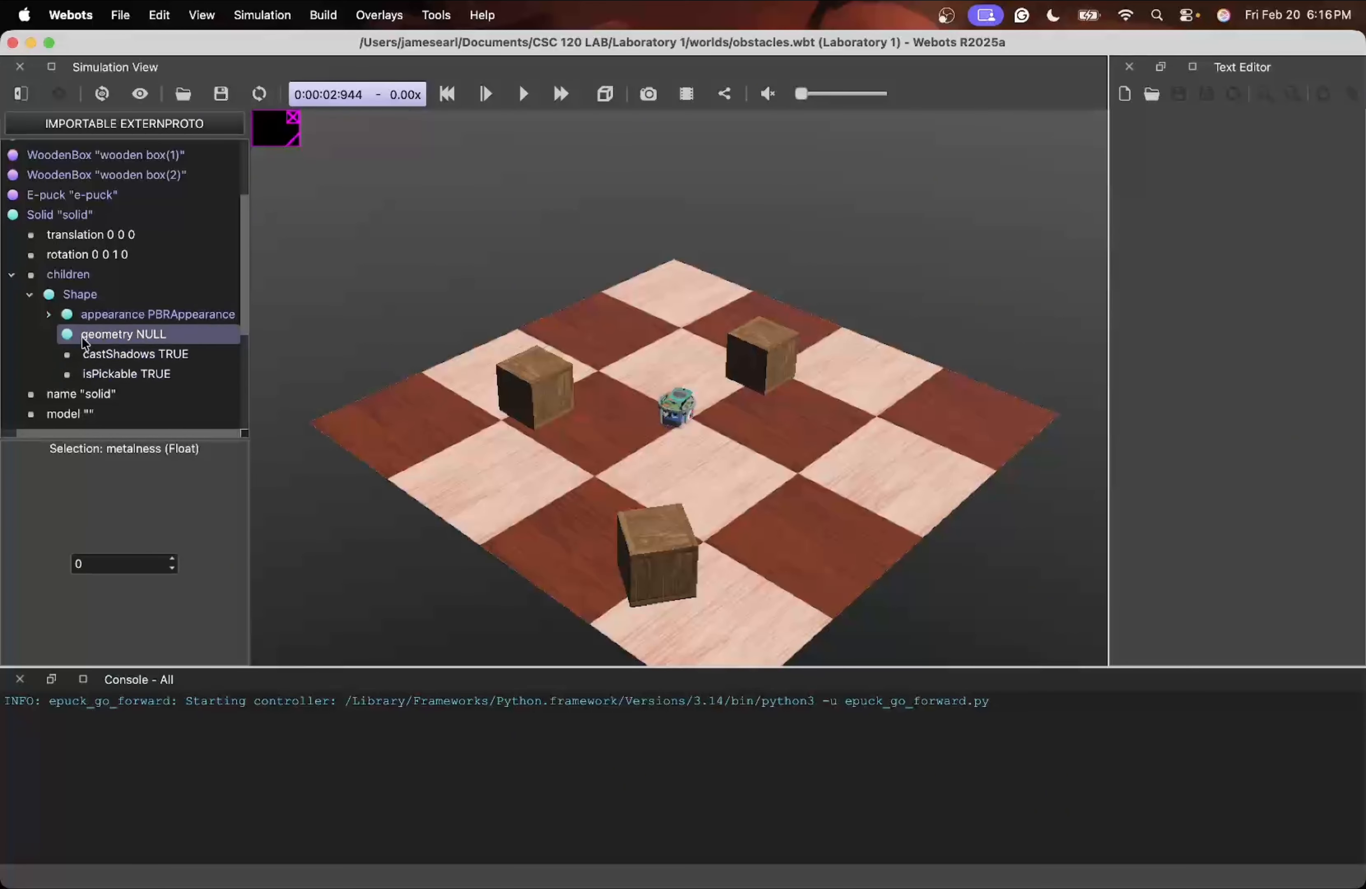
left_click(85, 339)
double_click(86, 339)
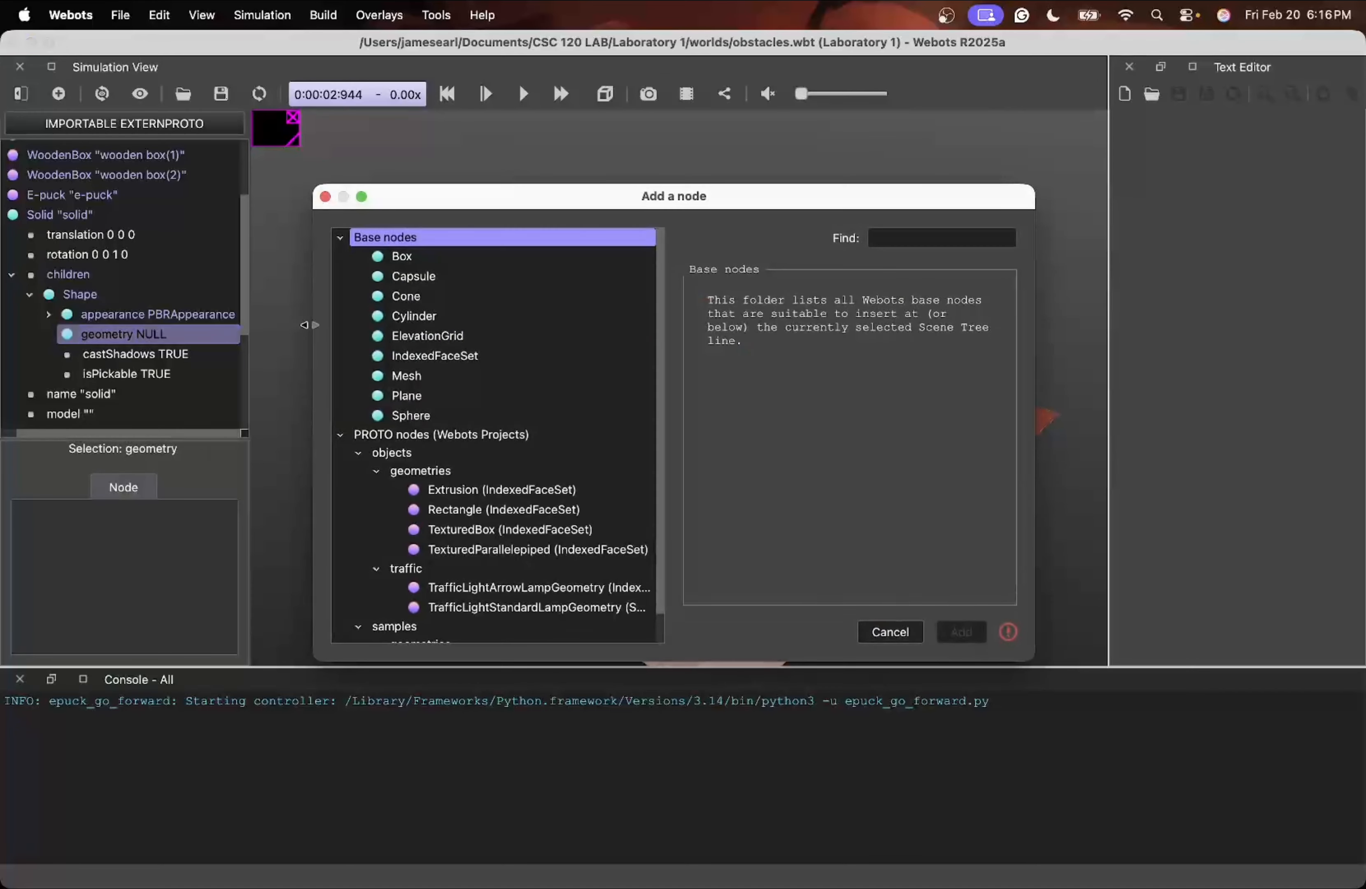
left_click(424, 416)
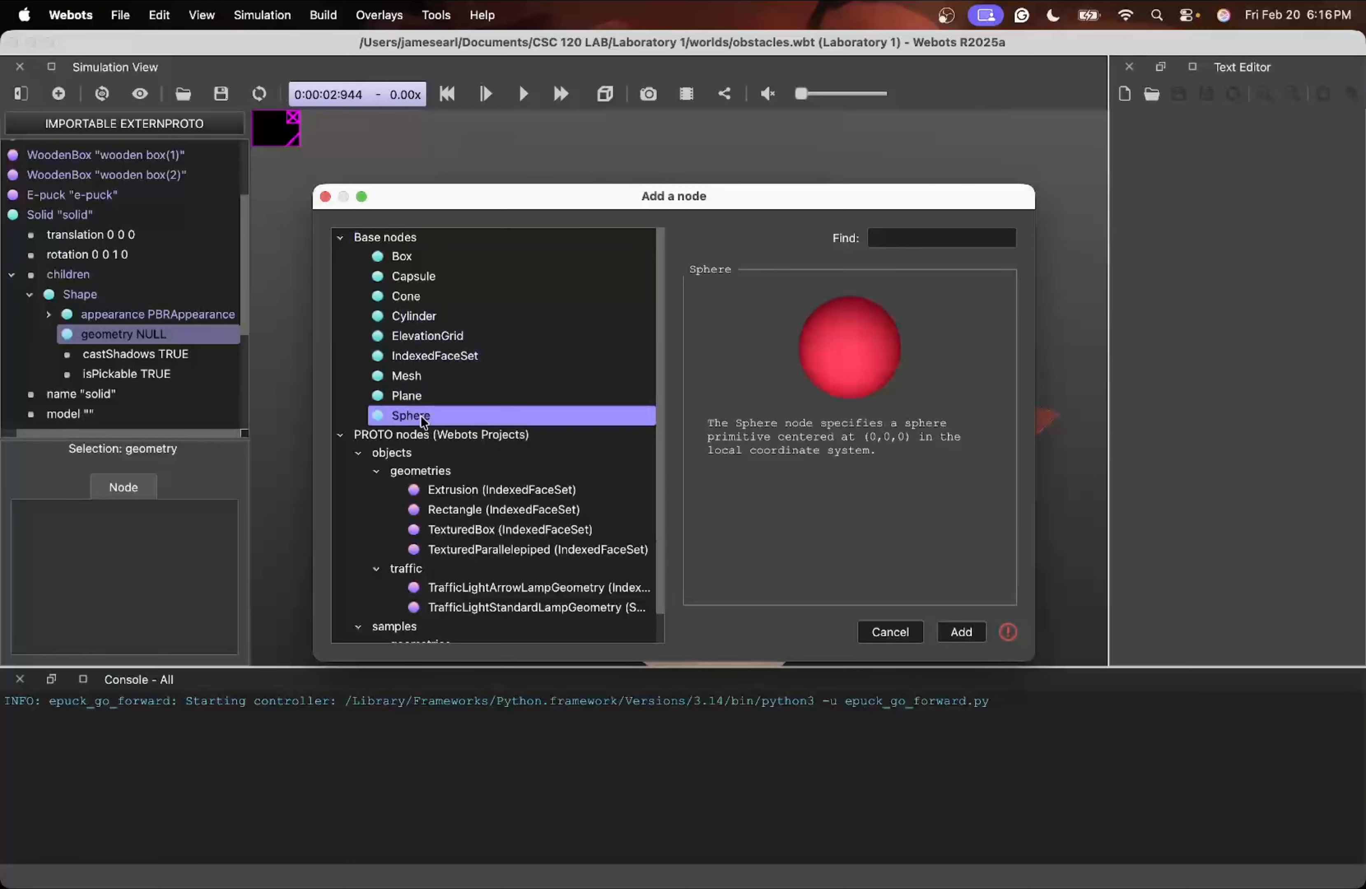
left_click(961, 631)
Expand the Shape's Sphere geometry and set its radius to 0.05
scroll(140, 386, "down", 3)
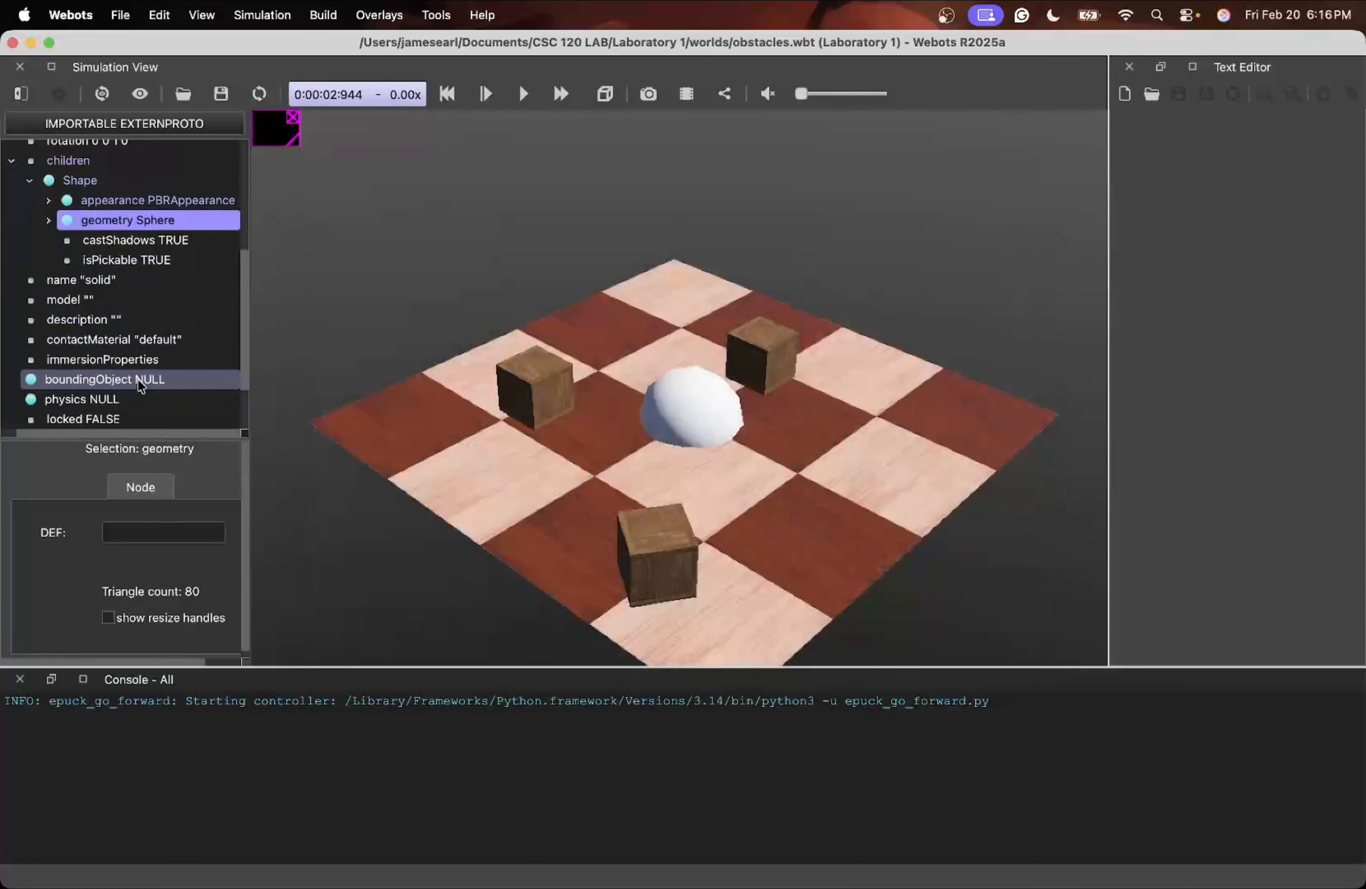
left_click(49, 220)
left_click(155, 241)
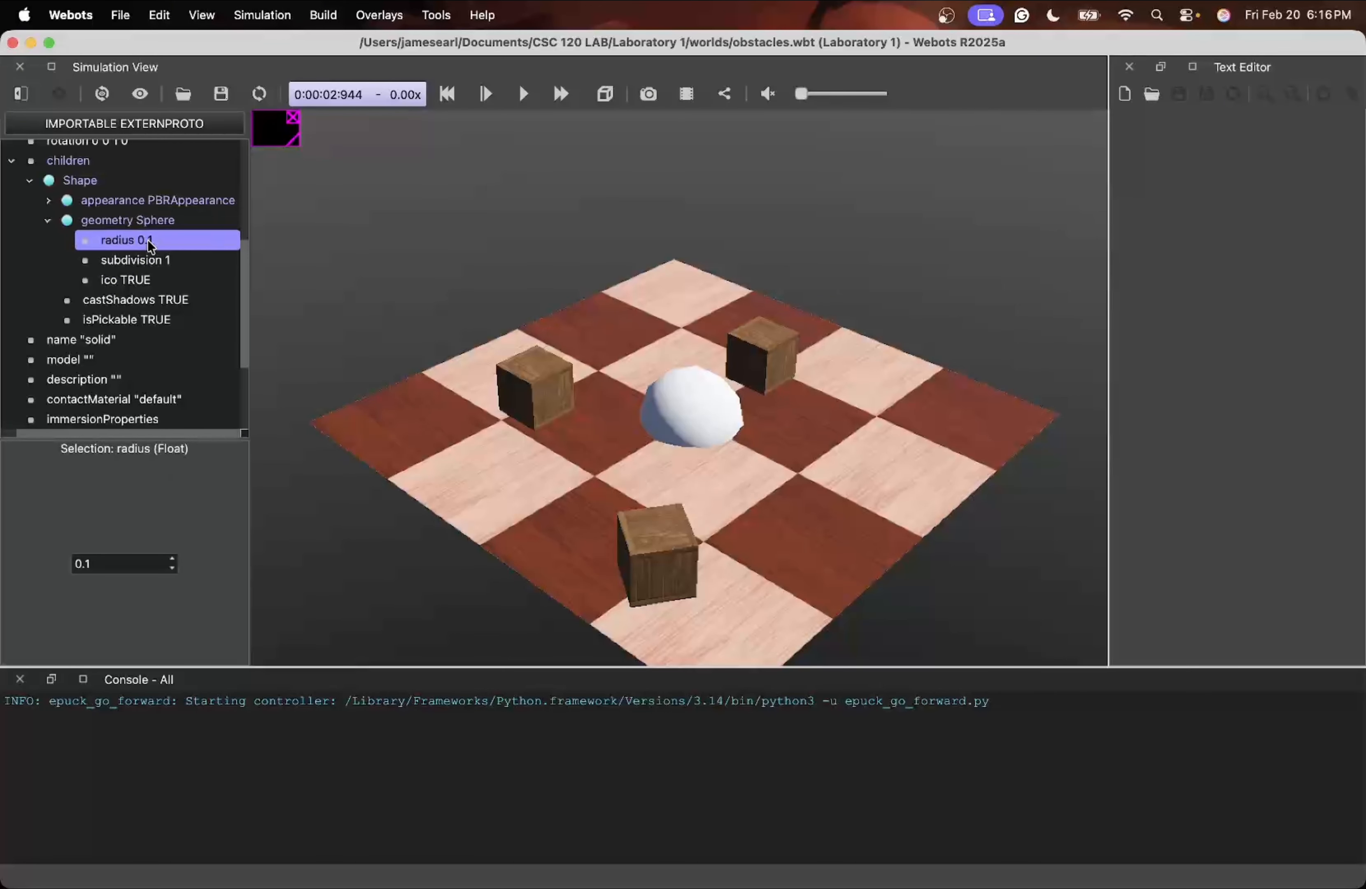
left_click(134, 558)
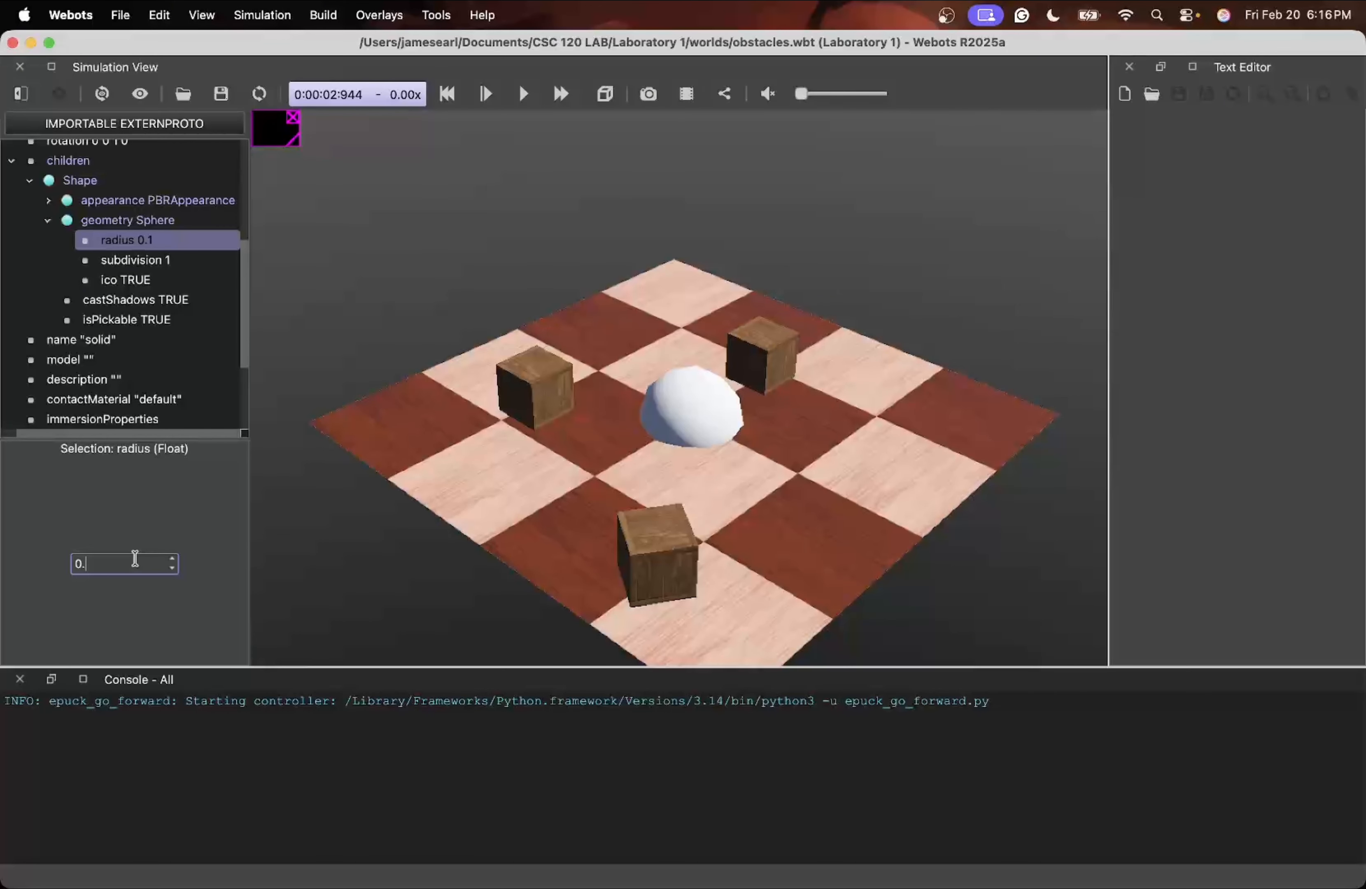
type("05")
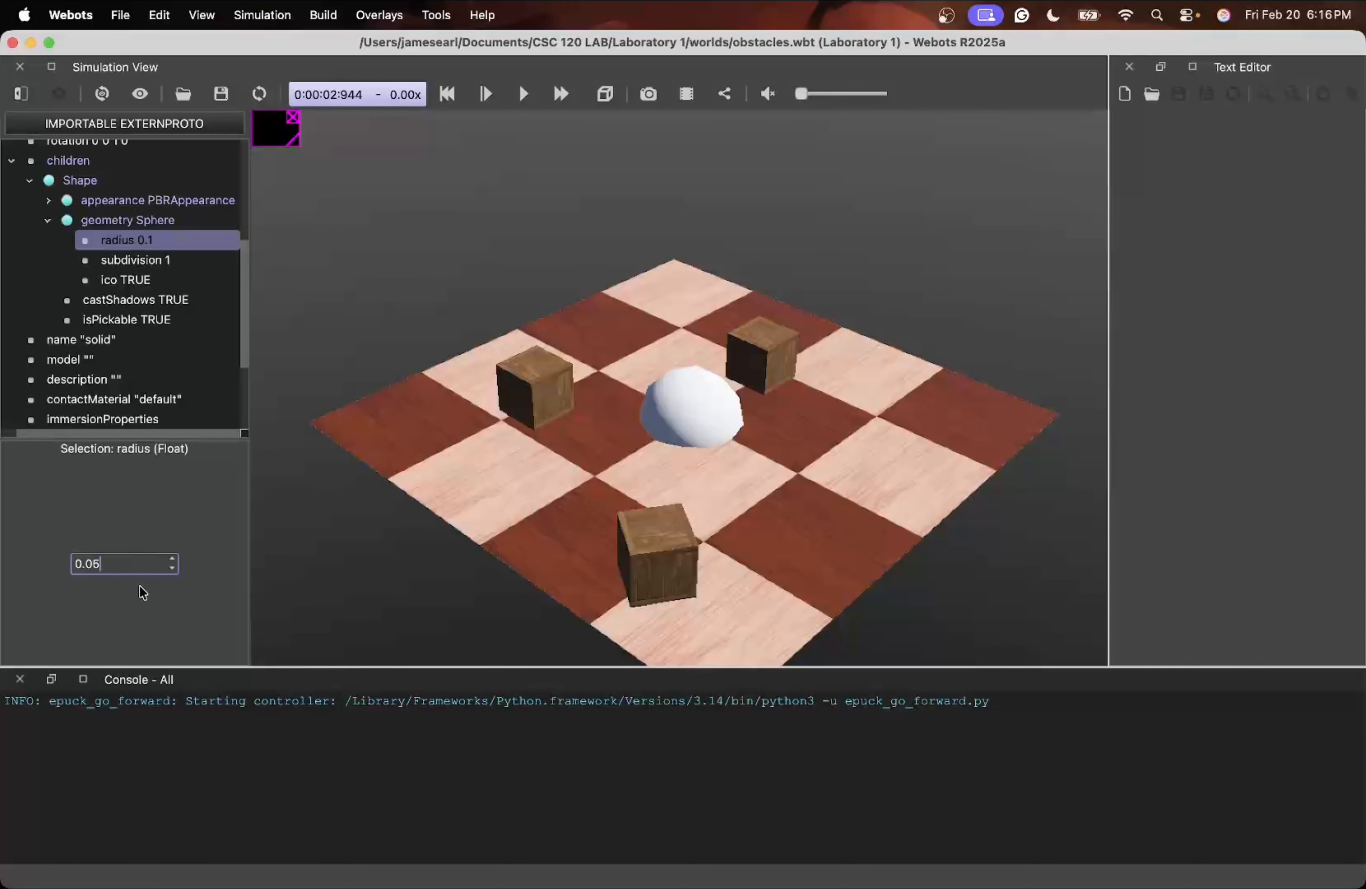
Set the Sphere geometry's subdivision to 2 and collapse the geometry node
left_click(157, 262)
left_click(112, 566)
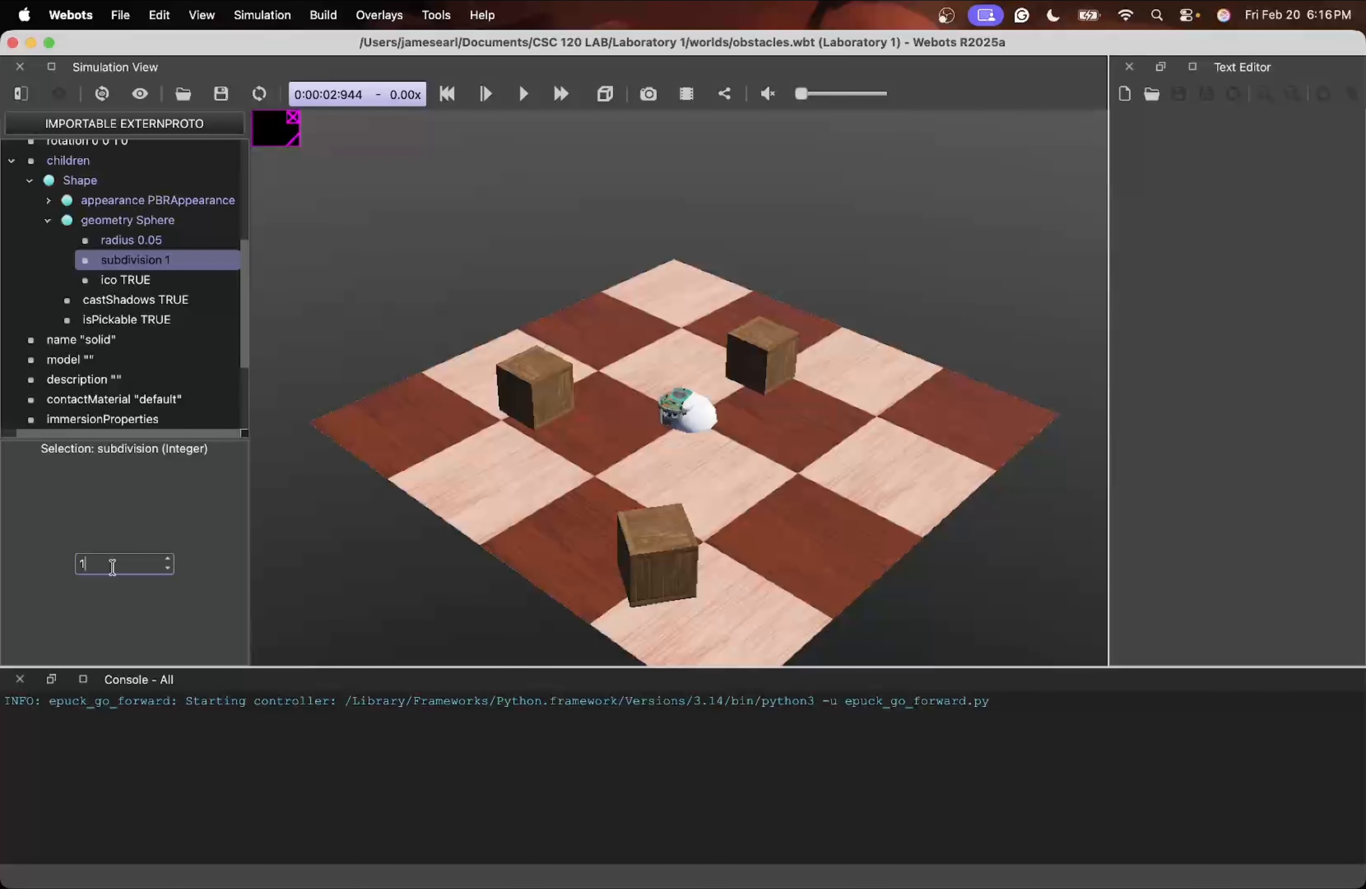
type("2")
key("Return")
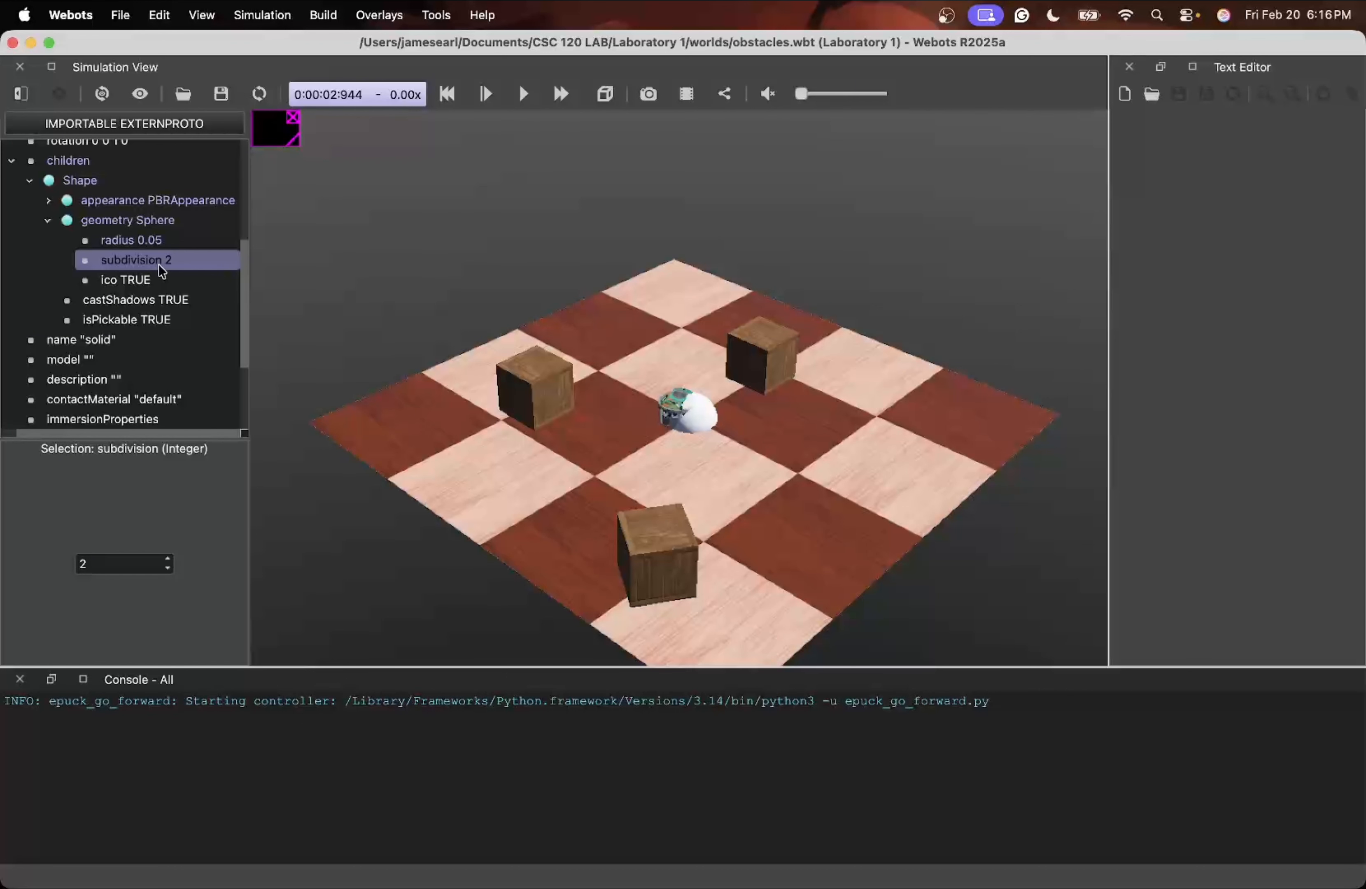
left_click(48, 219)
Set the Solid's translation to 0.02 m in x and 0.02 m in z
scroll(715, 432, "up", 3)
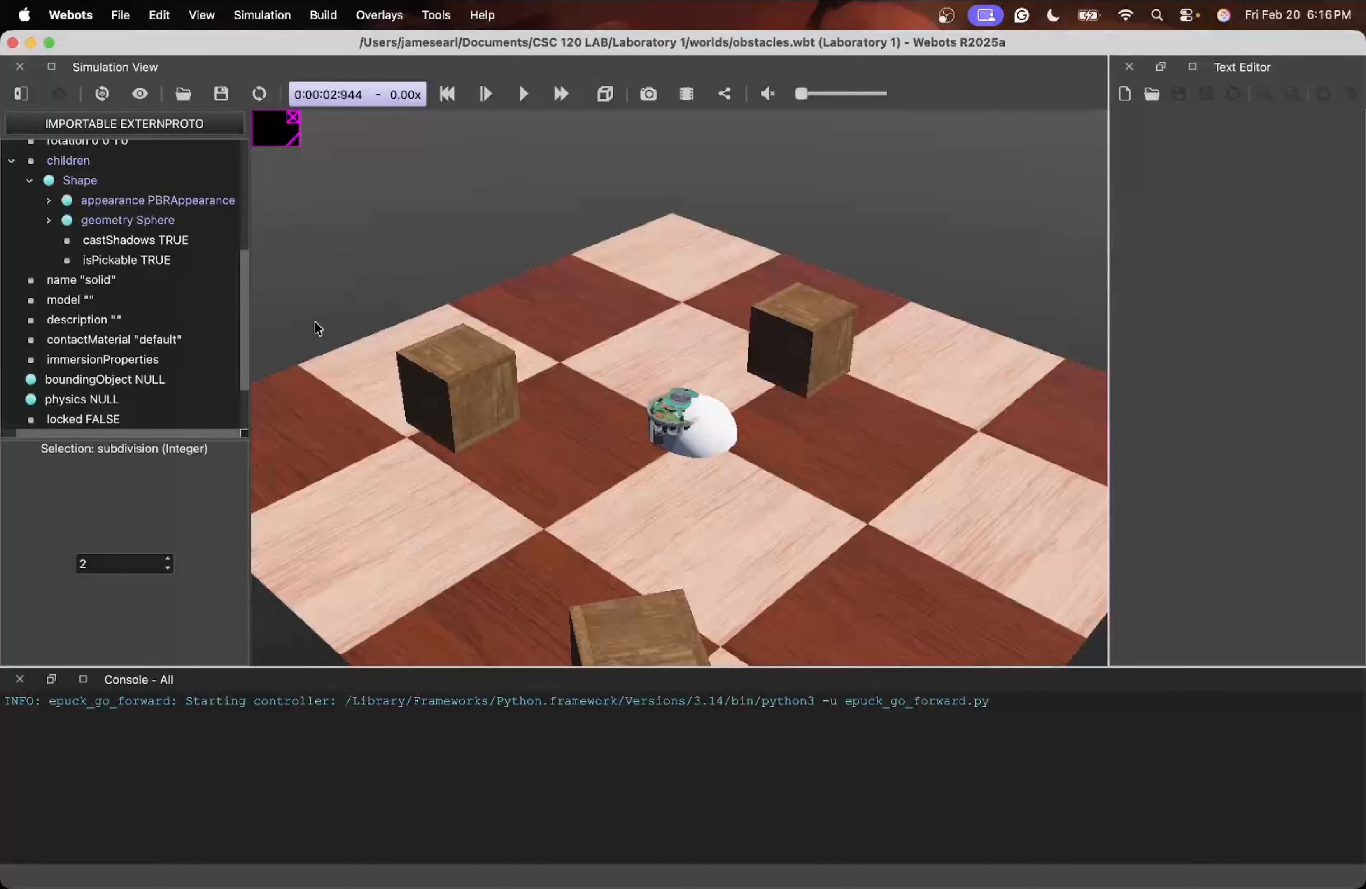
scroll(315, 329, "down", 1)
scroll(128, 235, "up", 2)
left_click(80, 238)
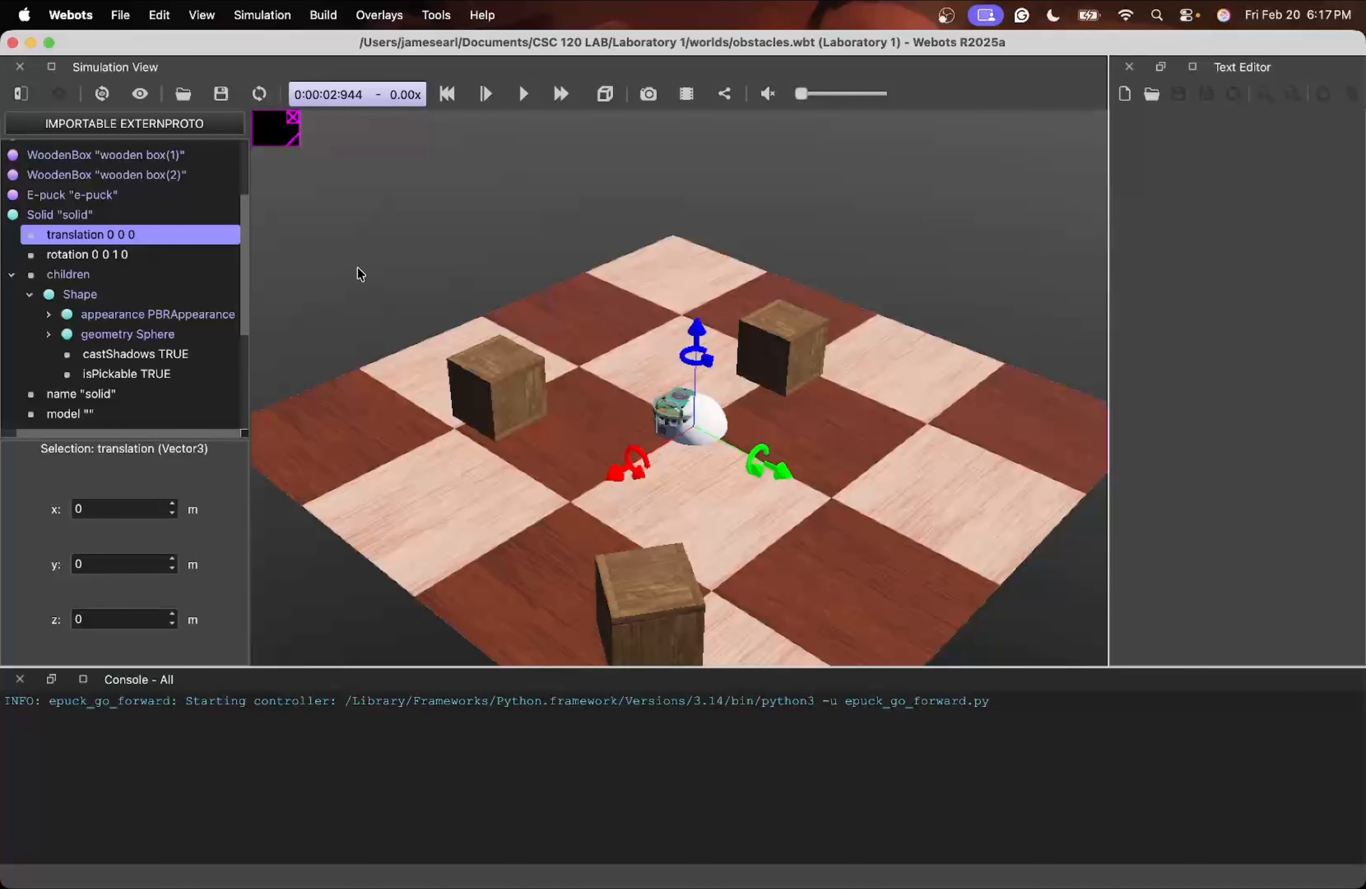
left_click(154, 235)
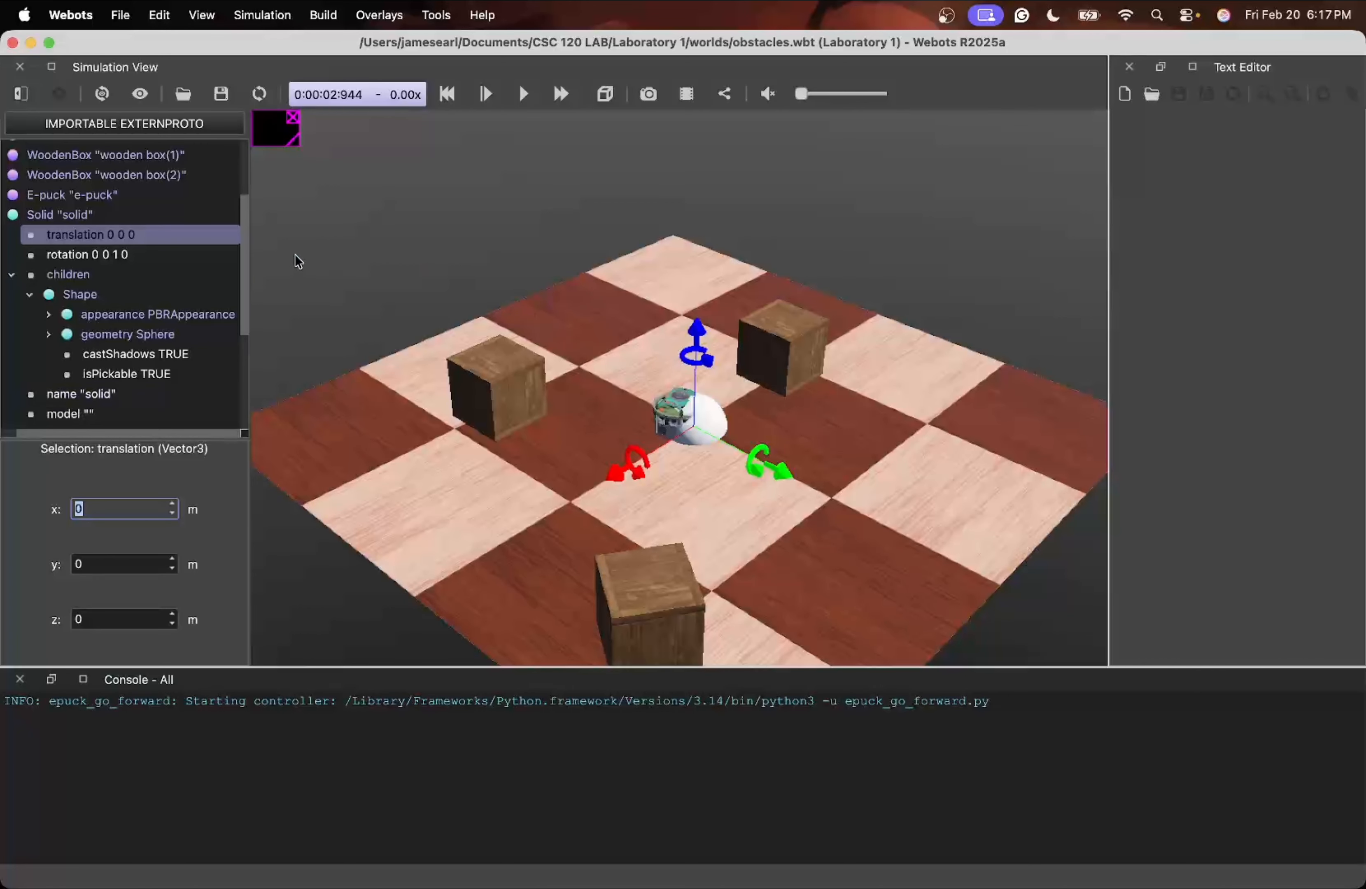
left_click(120, 507)
left_click(128, 619)
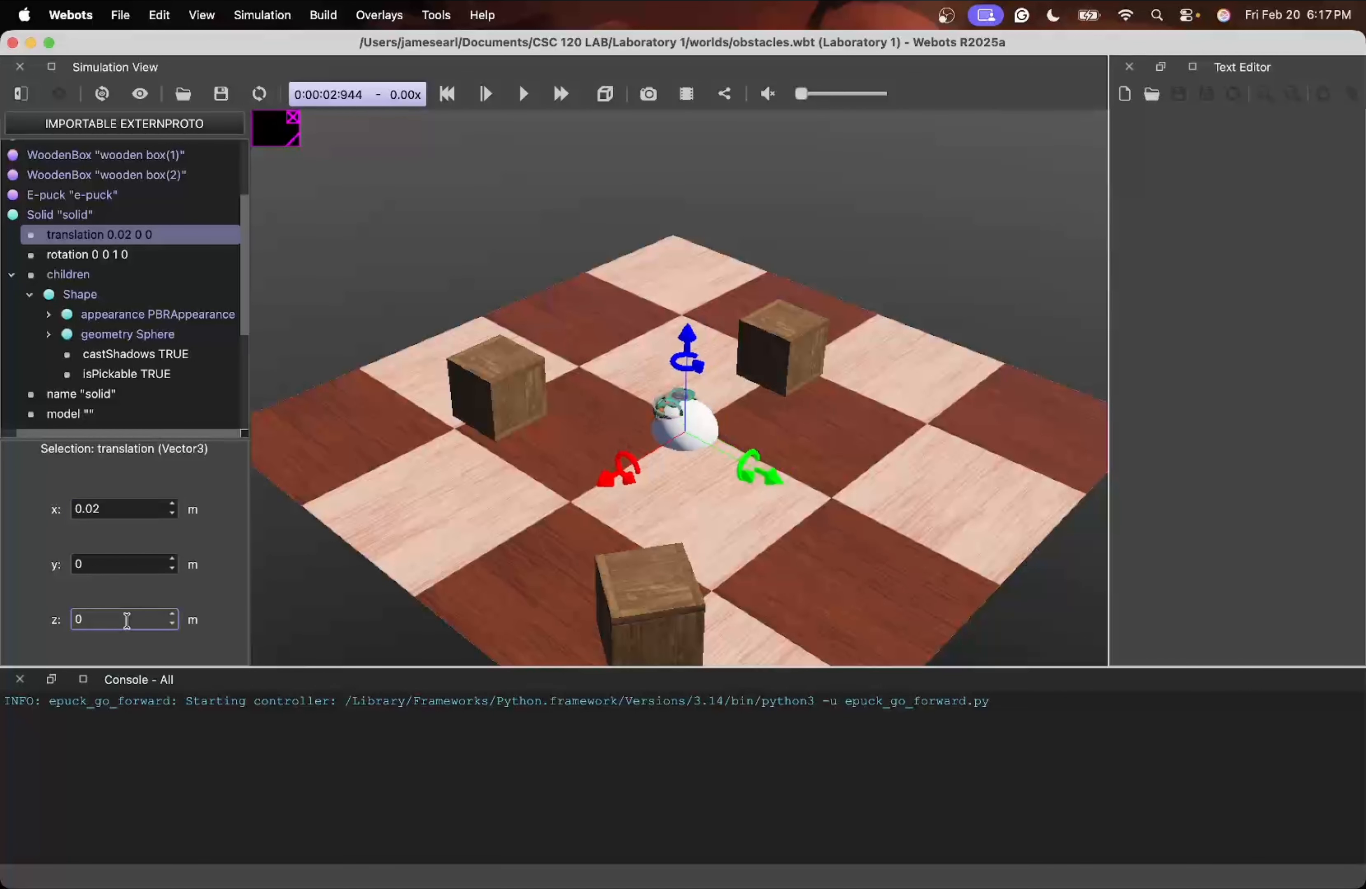
type(".02")
key("Return")
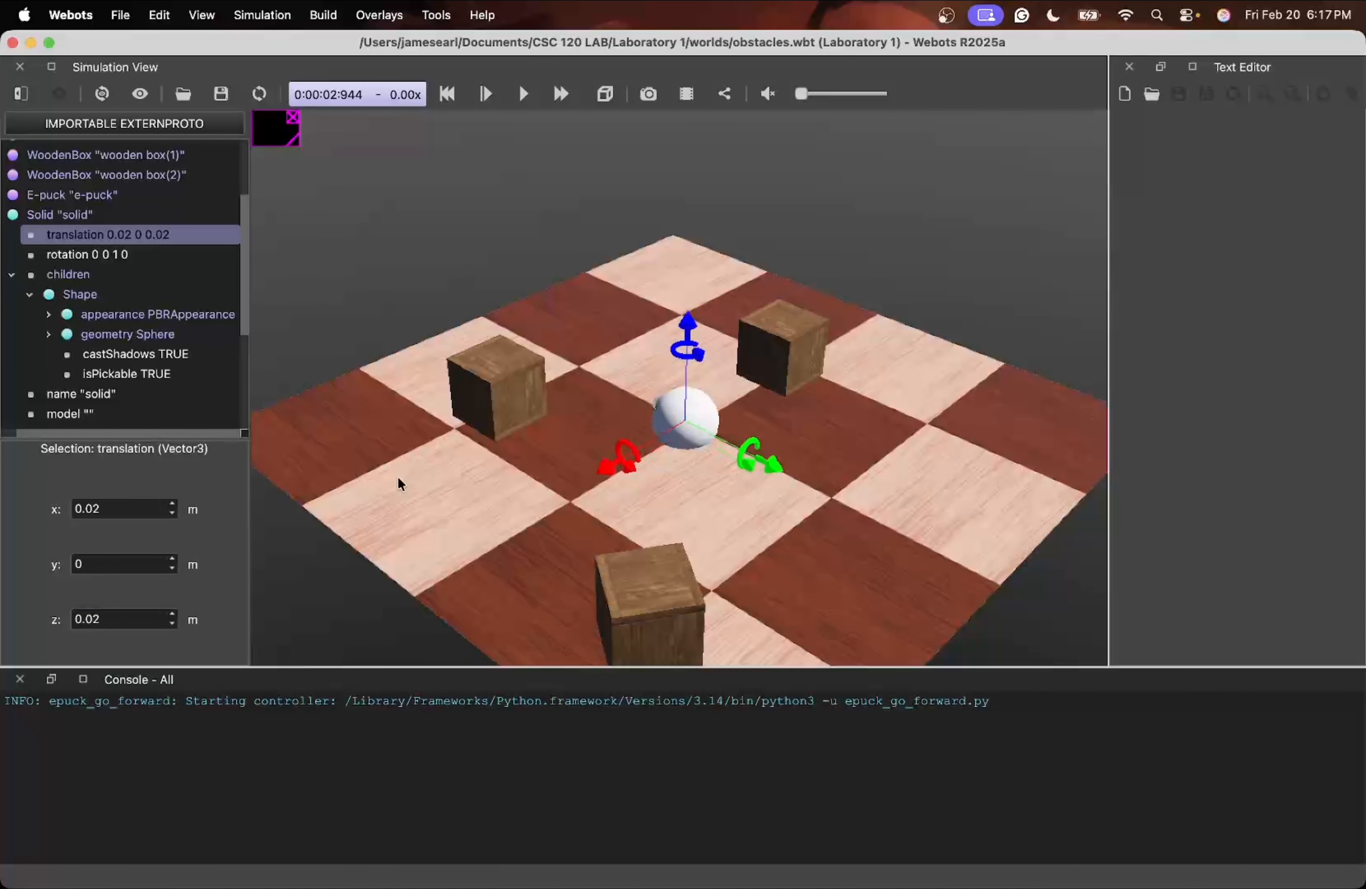
Reposition the Solid by setting its translation to 0.2 m in x and 0.2 m in z
left_click(567, 463)
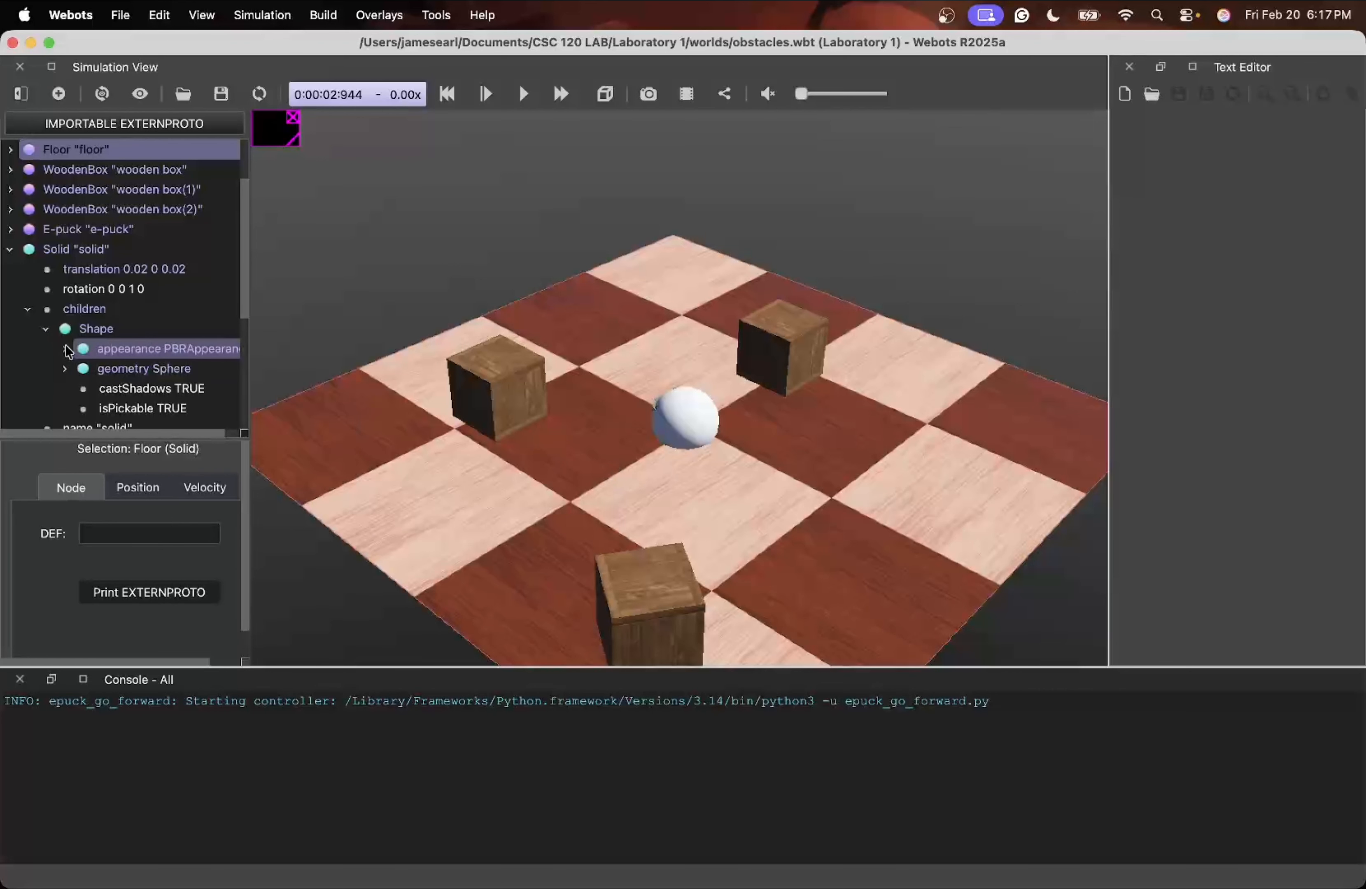
left_click(127, 269)
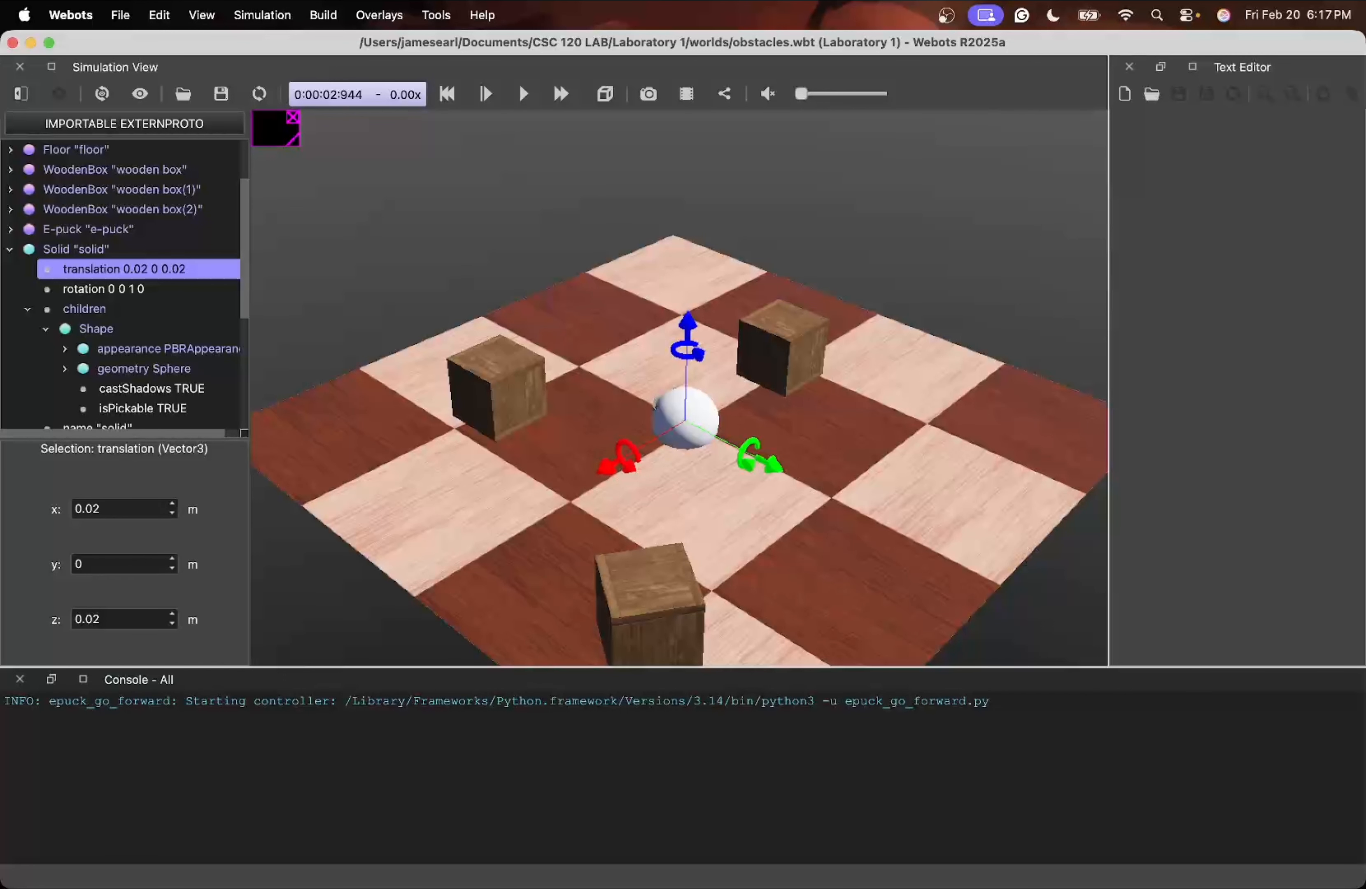
left_click(150, 274)
left_click(118, 558)
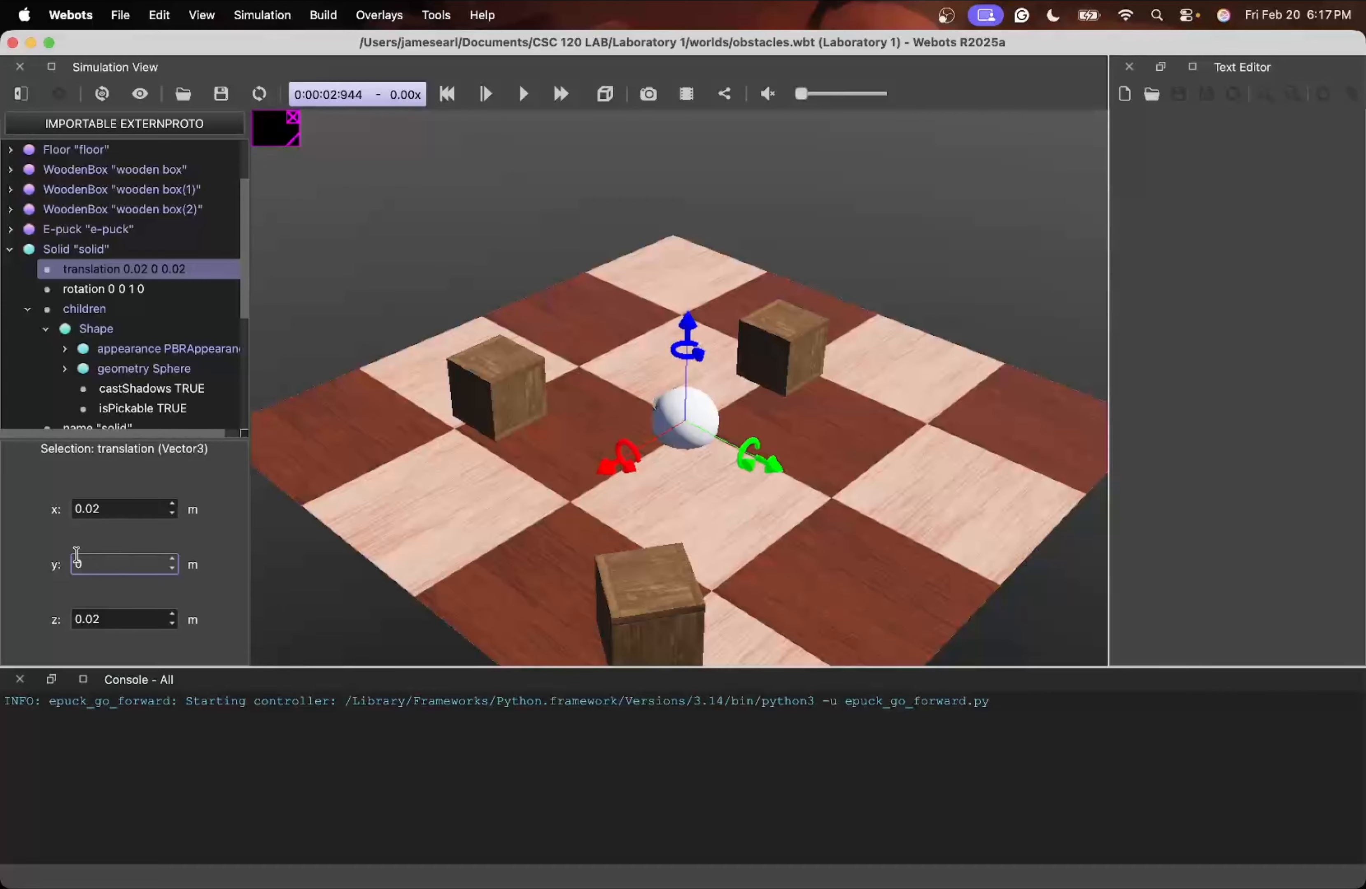
left_click(93, 509)
key("BackSpace")
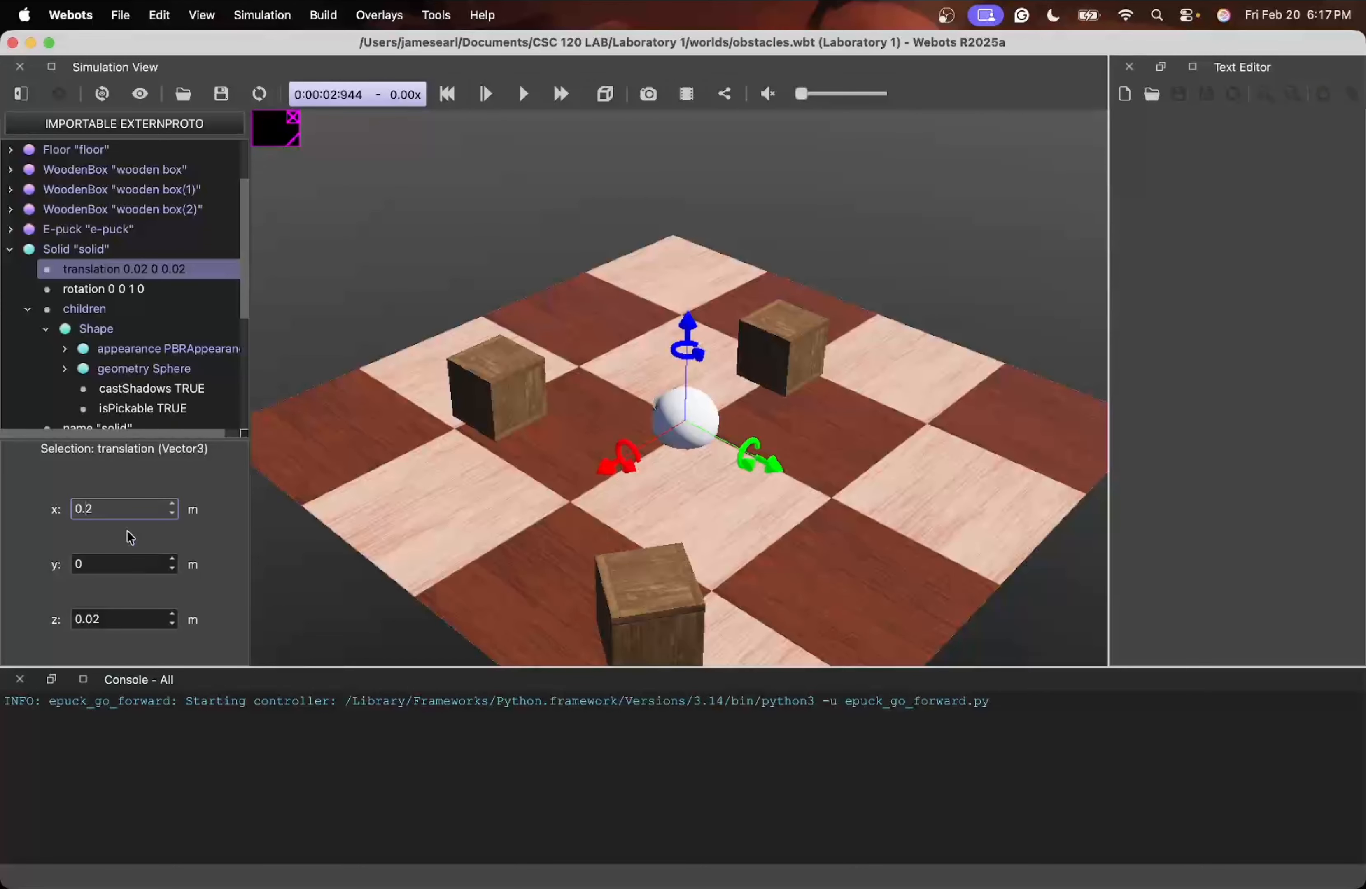
left_click(95, 619)
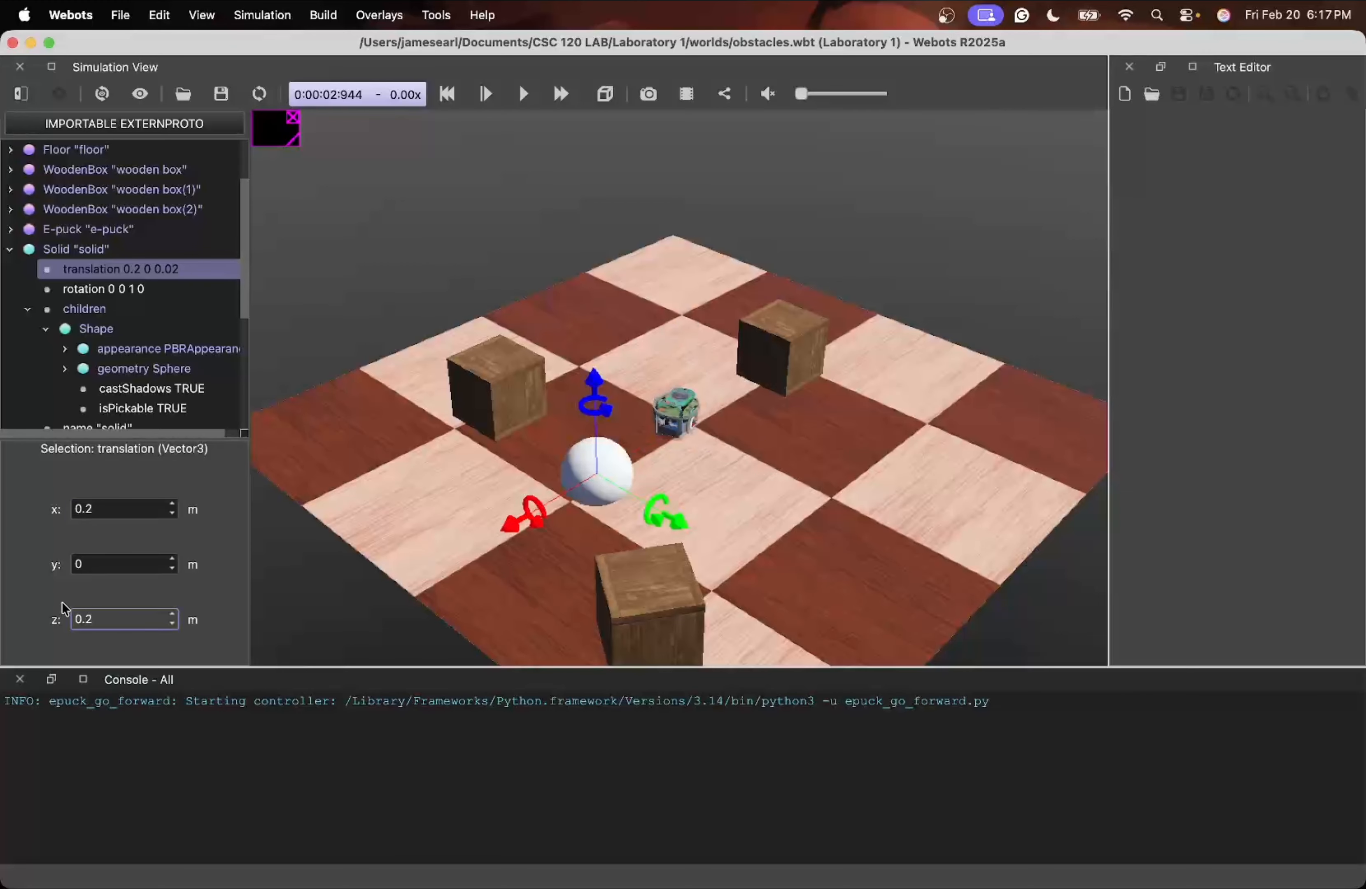
key("Return")
left_click_drag(743, 451, 722, 398)
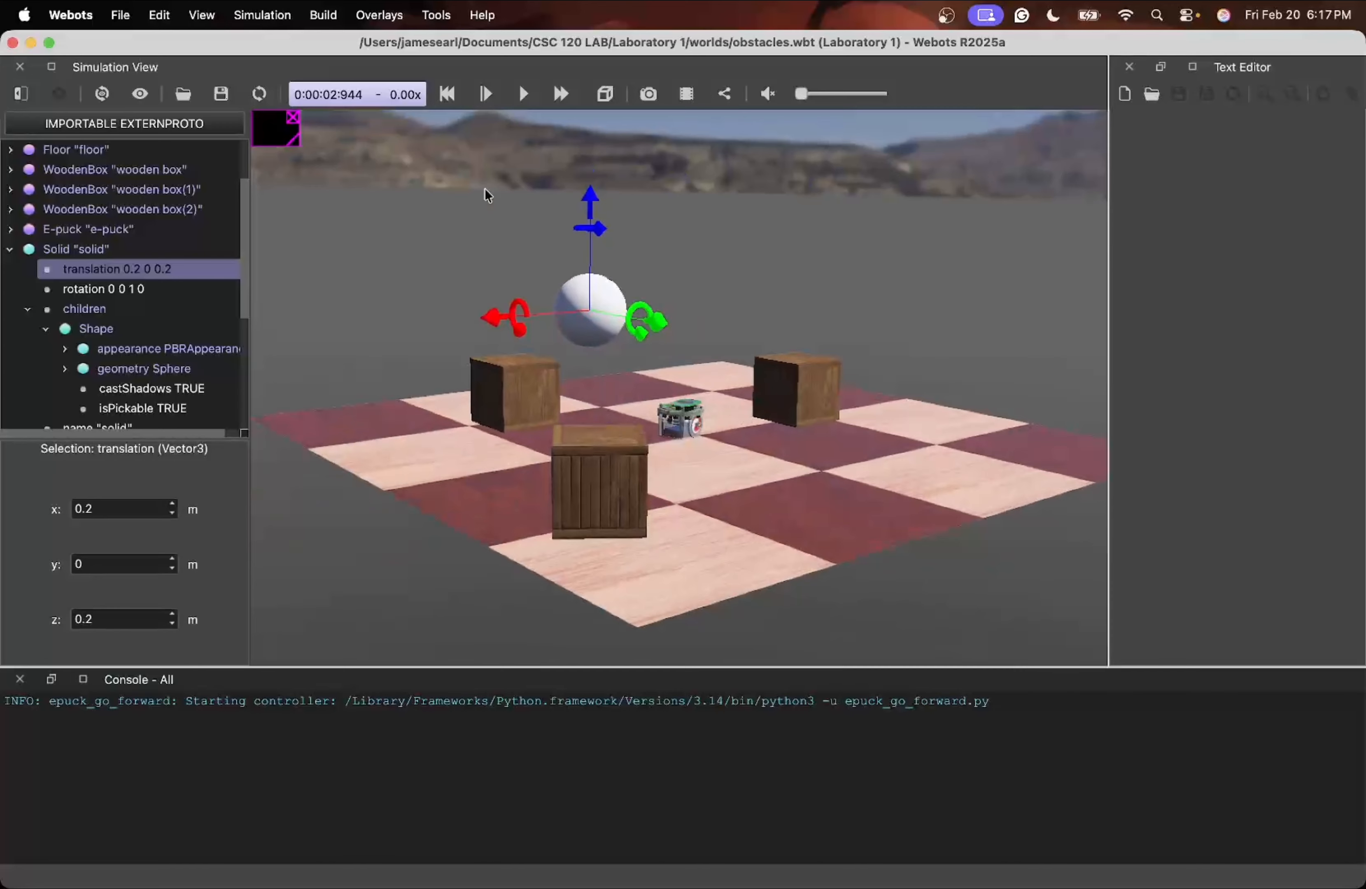
Save the obstacles world with the repositioned ball, accepting that the current simulation state is stored
left_click(122, 15)
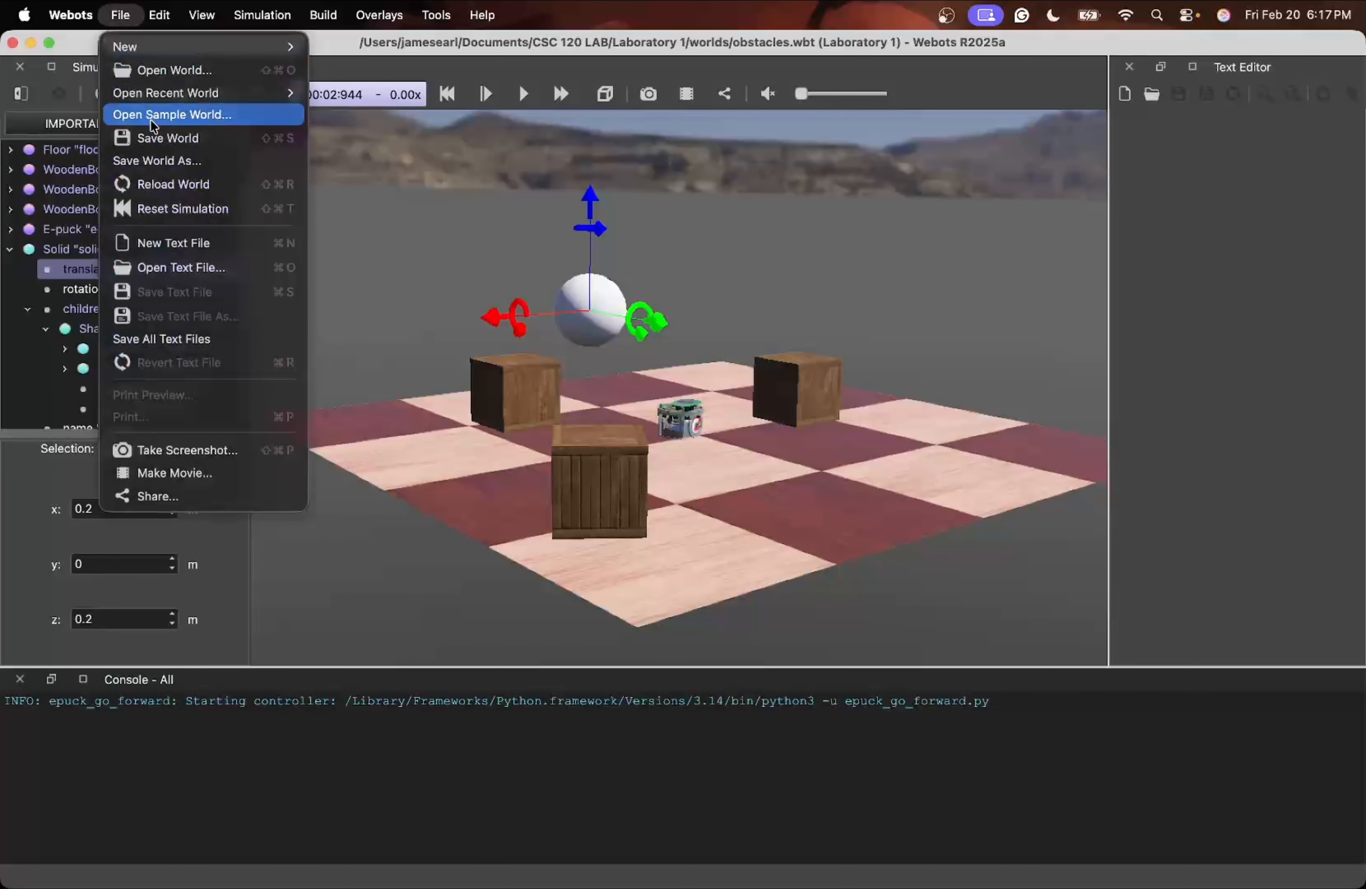
left_click(165, 138)
left_click(741, 415)
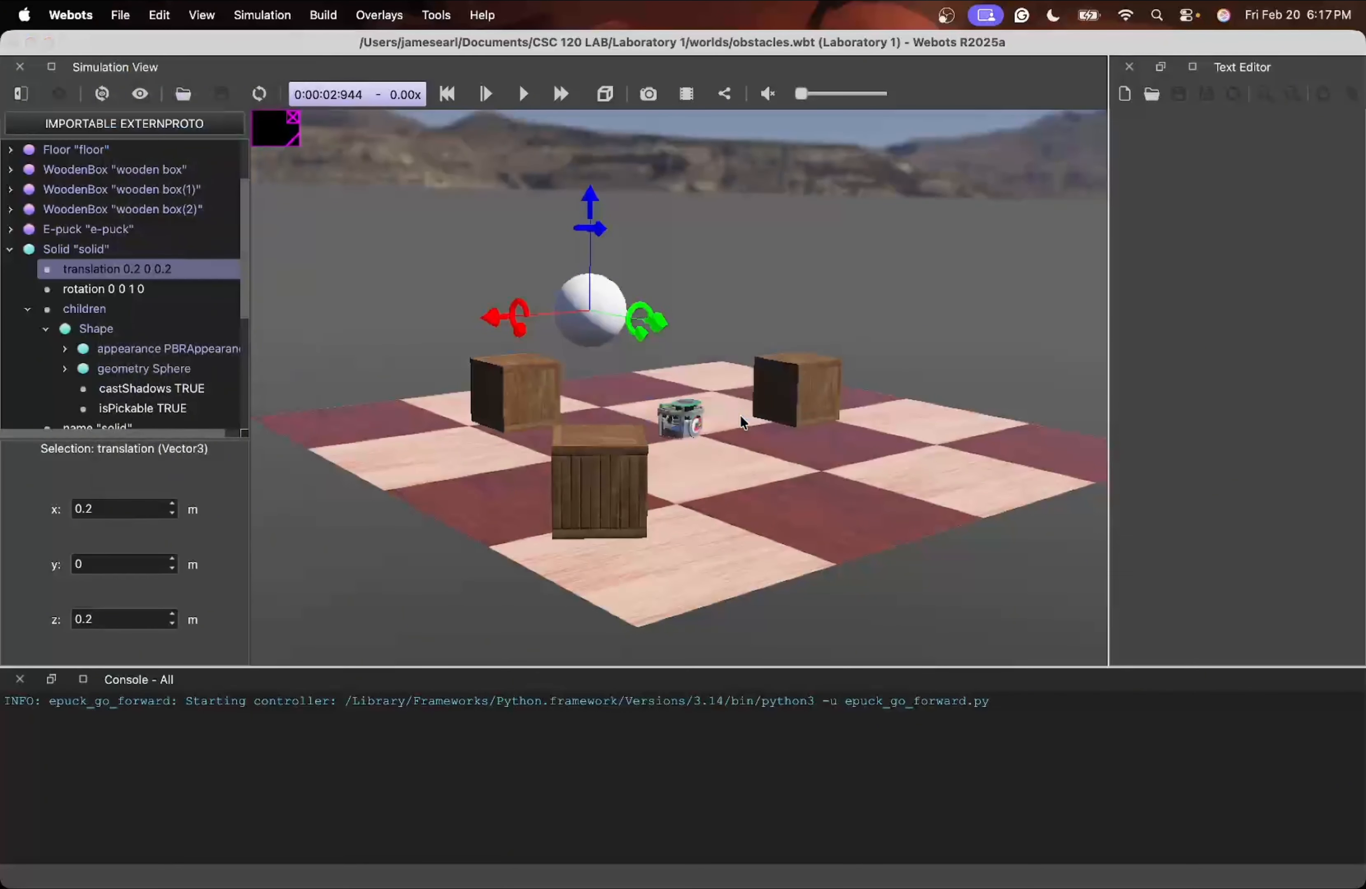
left_click_drag(747, 411, 621, 356)
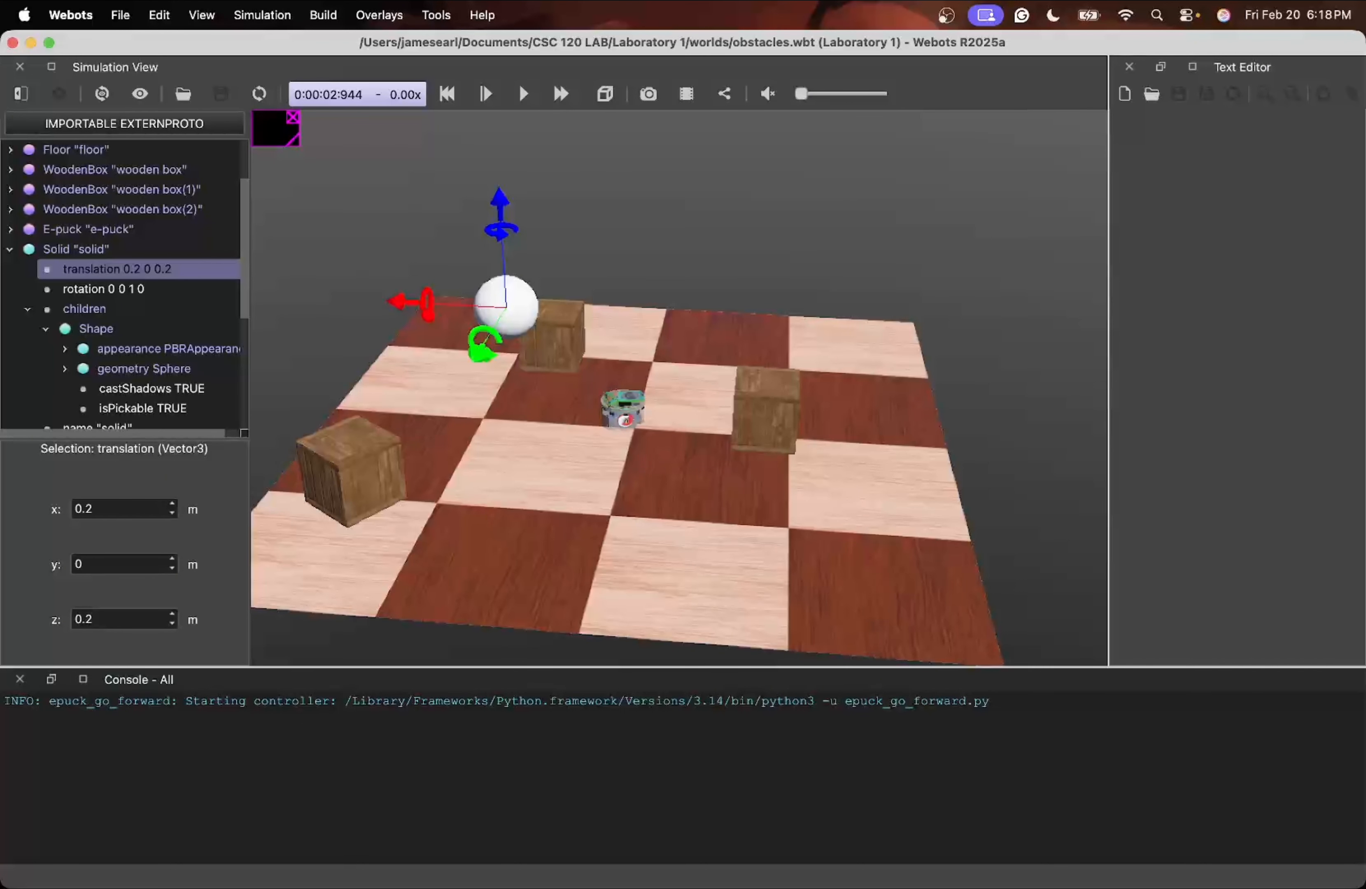
Collapse the Solid's children and assign a Sphere base node to its boundingObject field
left_click(28, 309)
scroll(120, 367, "down", 5)
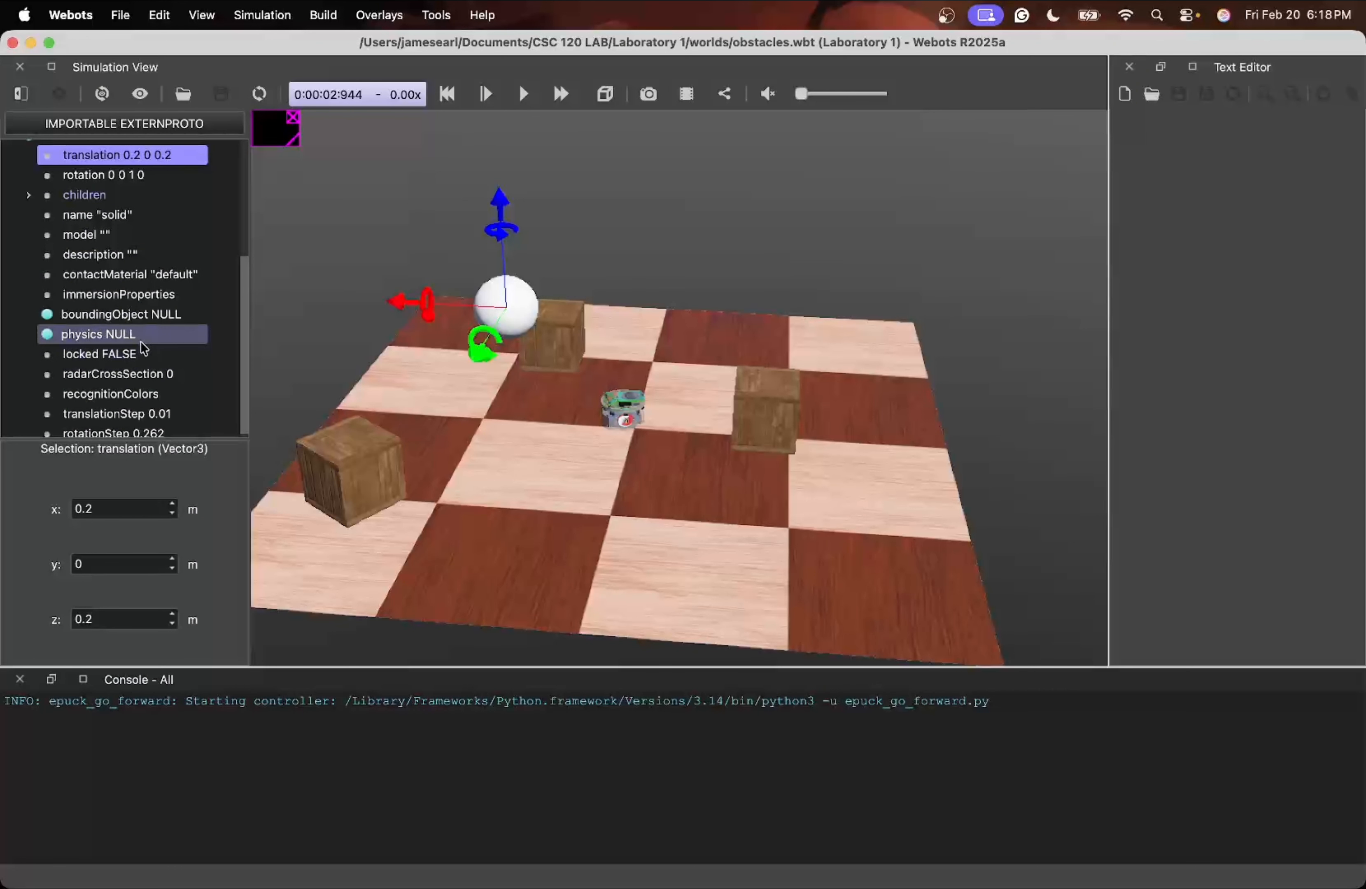
left_click(143, 315)
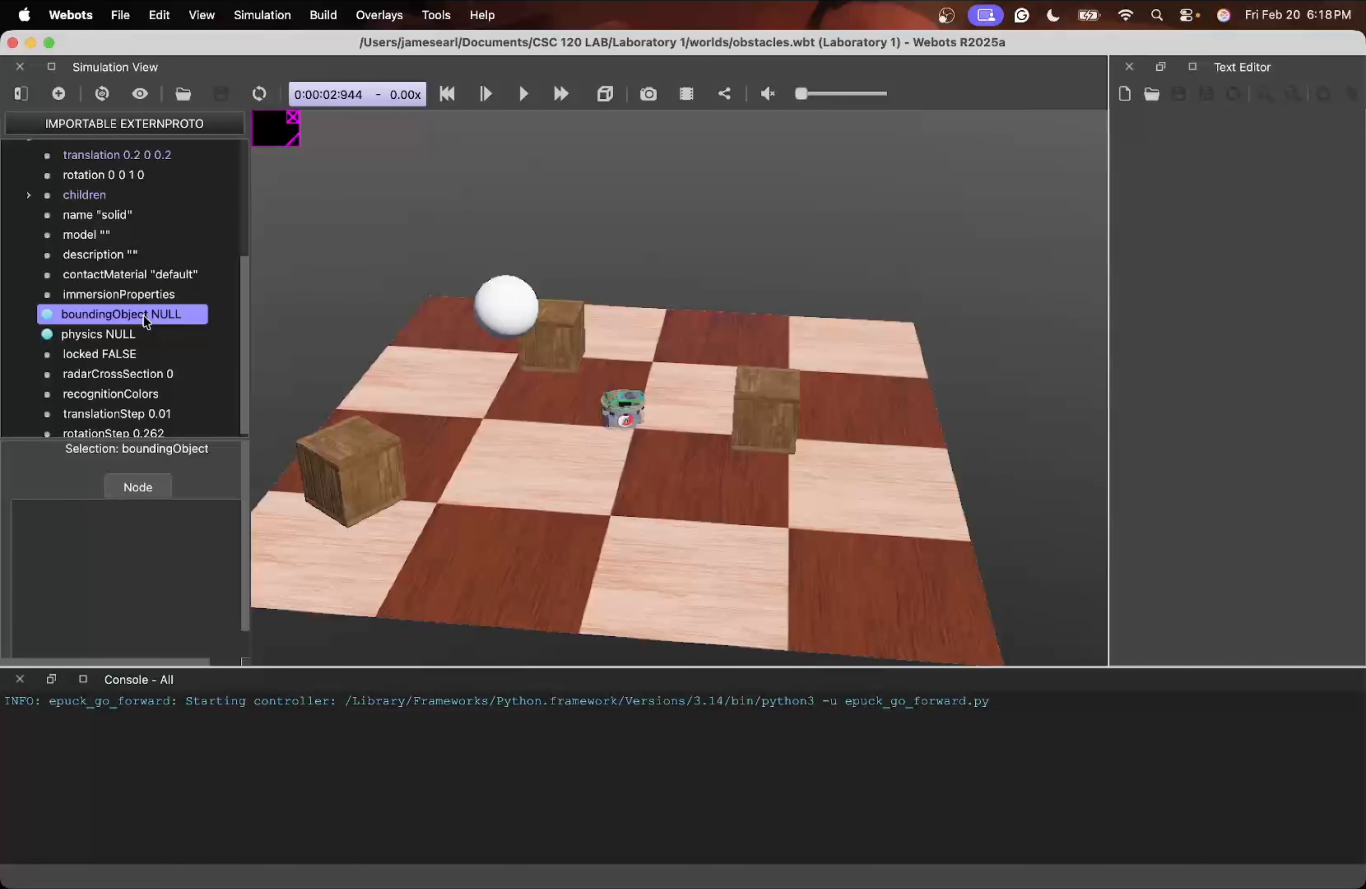
double_click(144, 315)
left_click(340, 238)
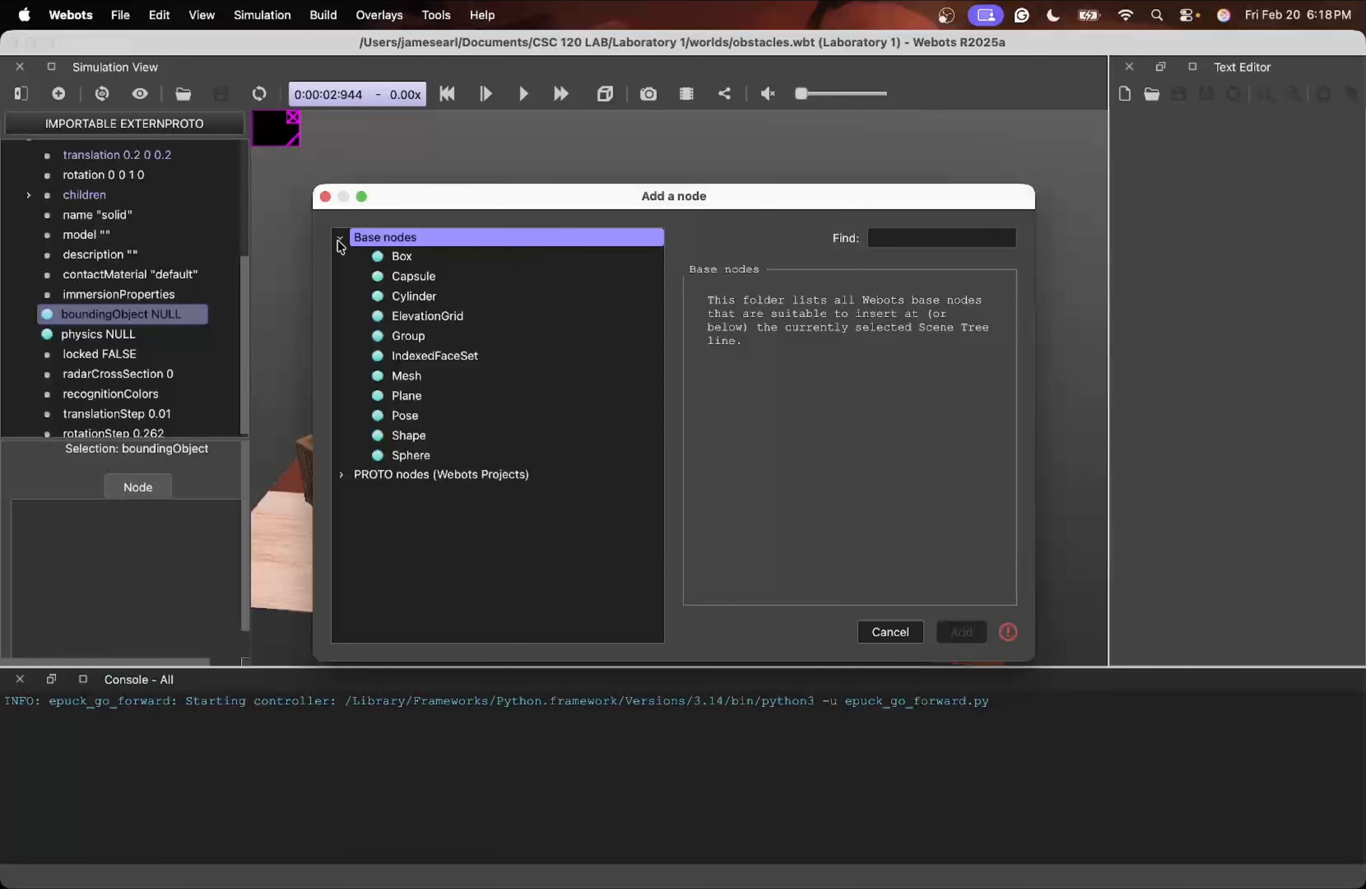
left_click(462, 460)
left_click(961, 632)
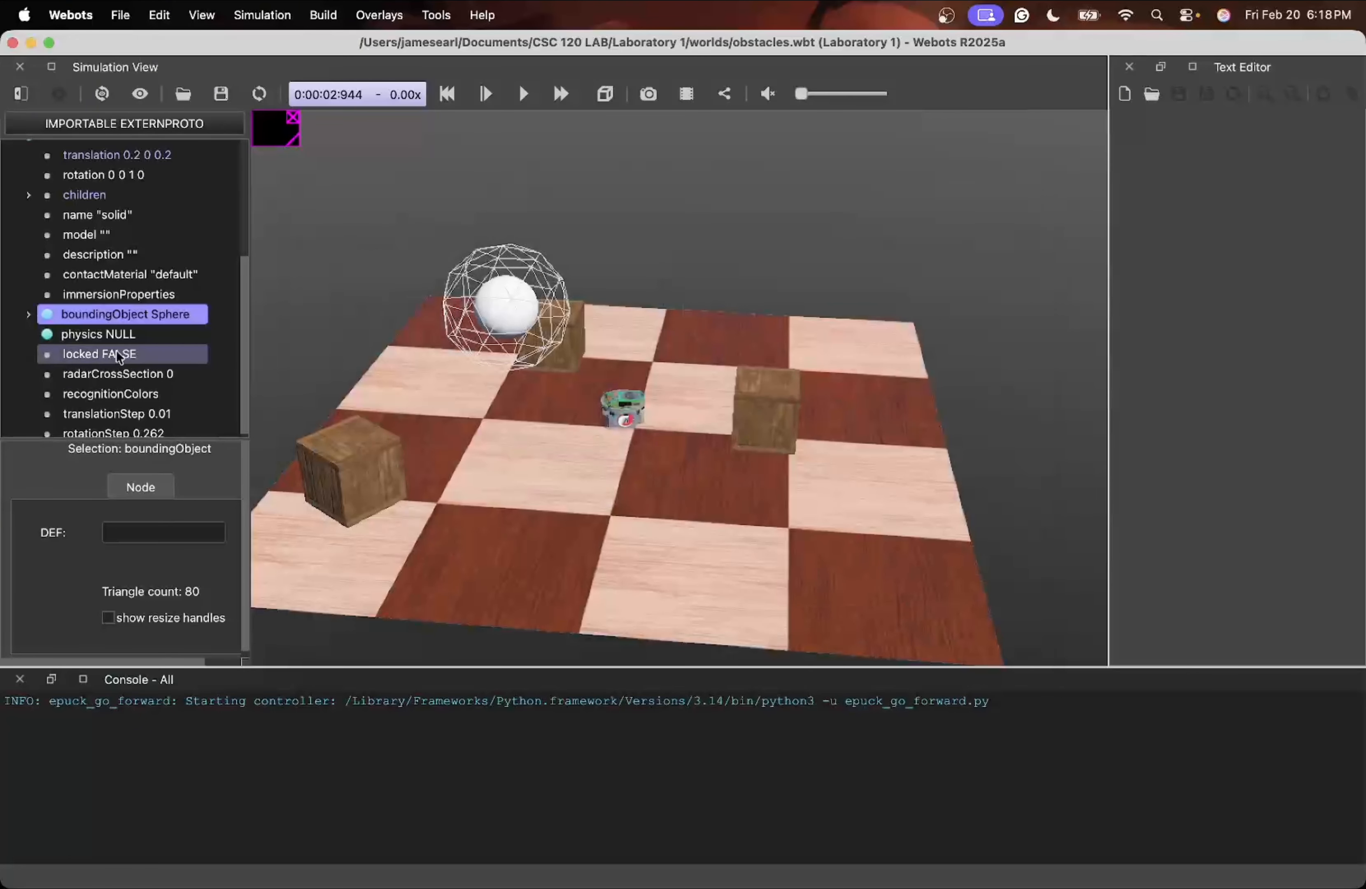
mouse_move(485, 347)
left_mouse_down()
mouse_move(543, 367)
mouse_move(493, 339)
left_mouse_up()
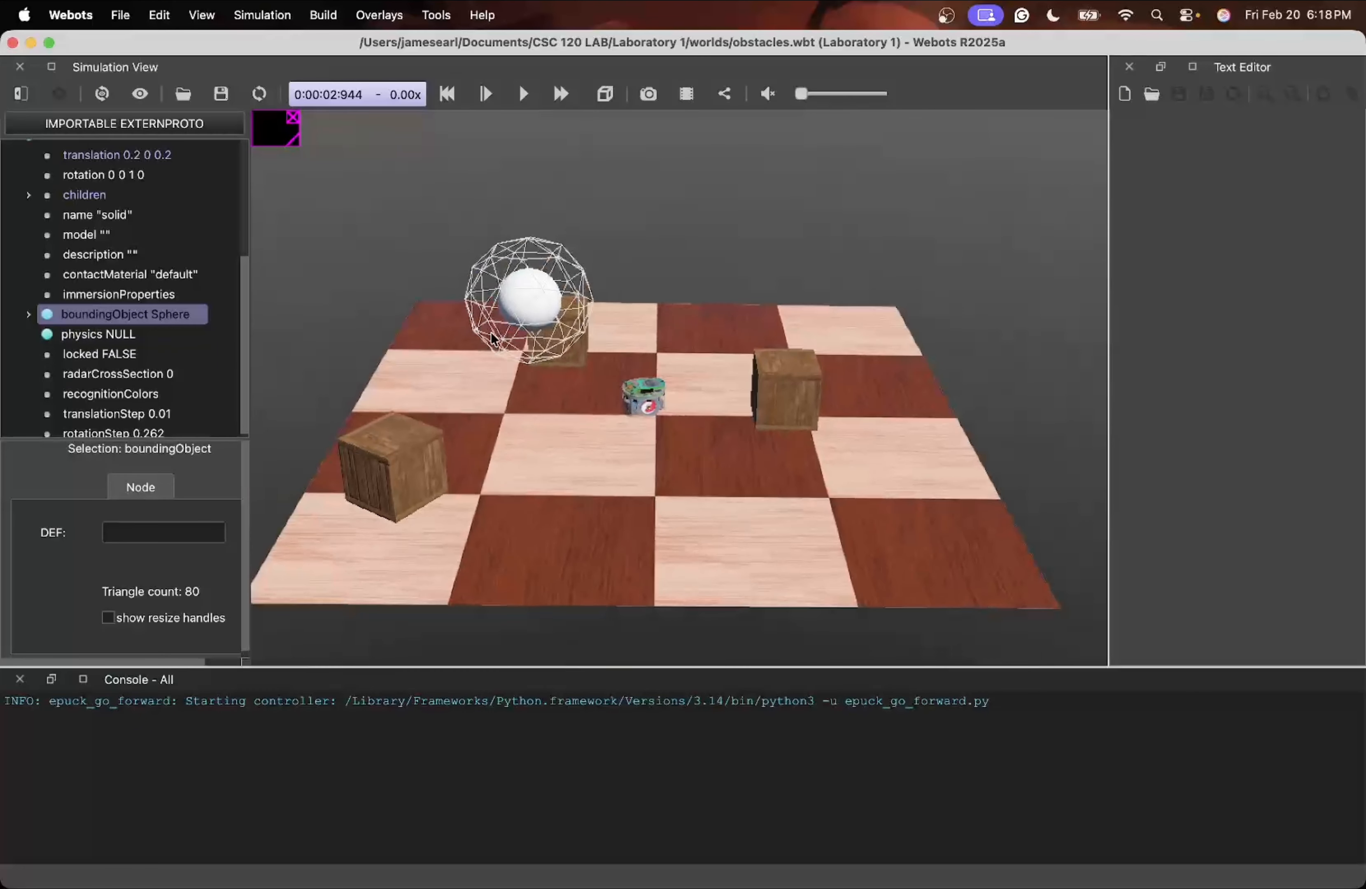
scroll(494, 329, "up", 3)
scroll(497, 352, "down", 3)
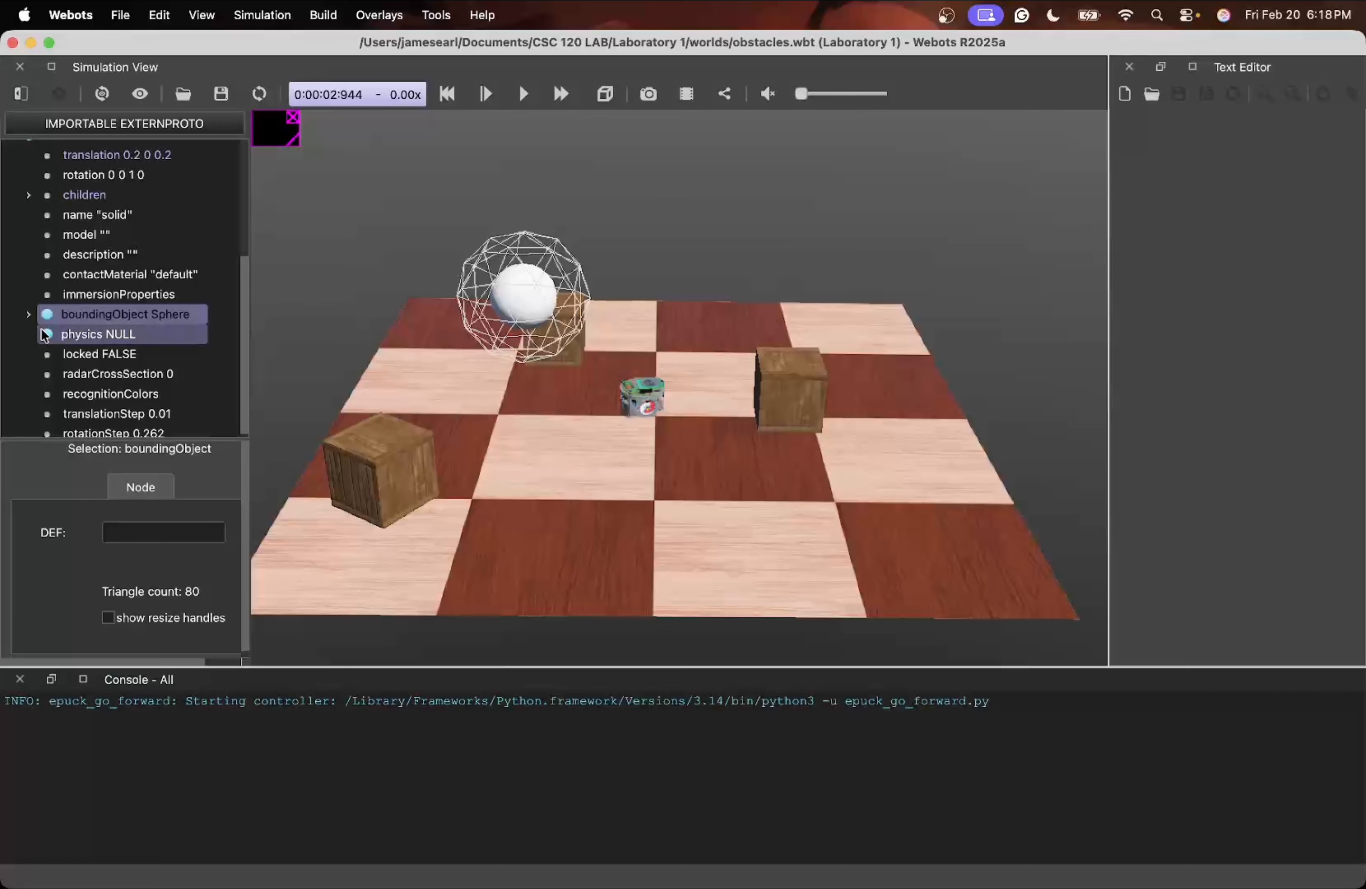
Expand the boundingObject Sphere's fields and save the modified world with the bounding sphere included
left_click(29, 316)
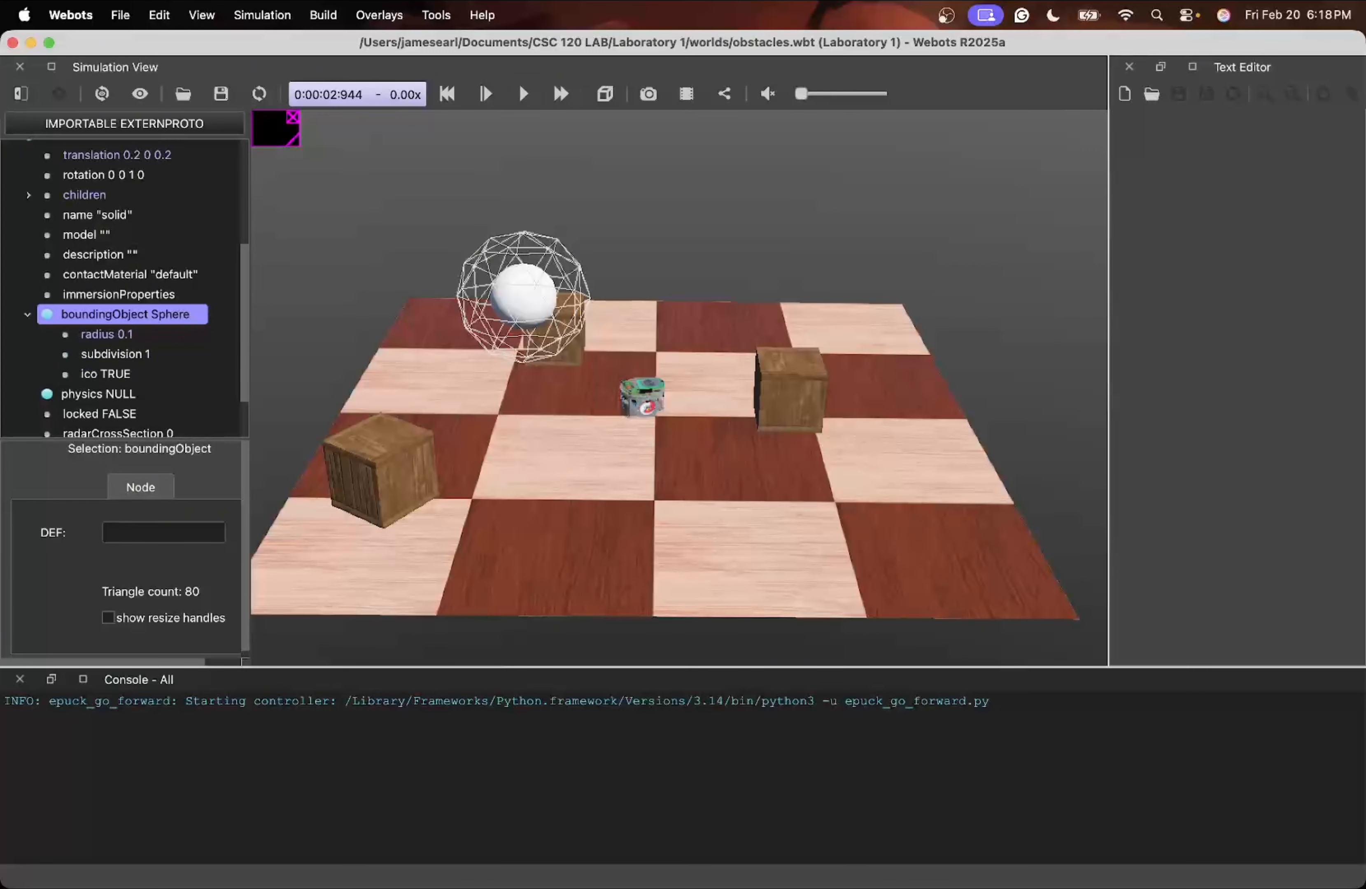
left_click(120, 16)
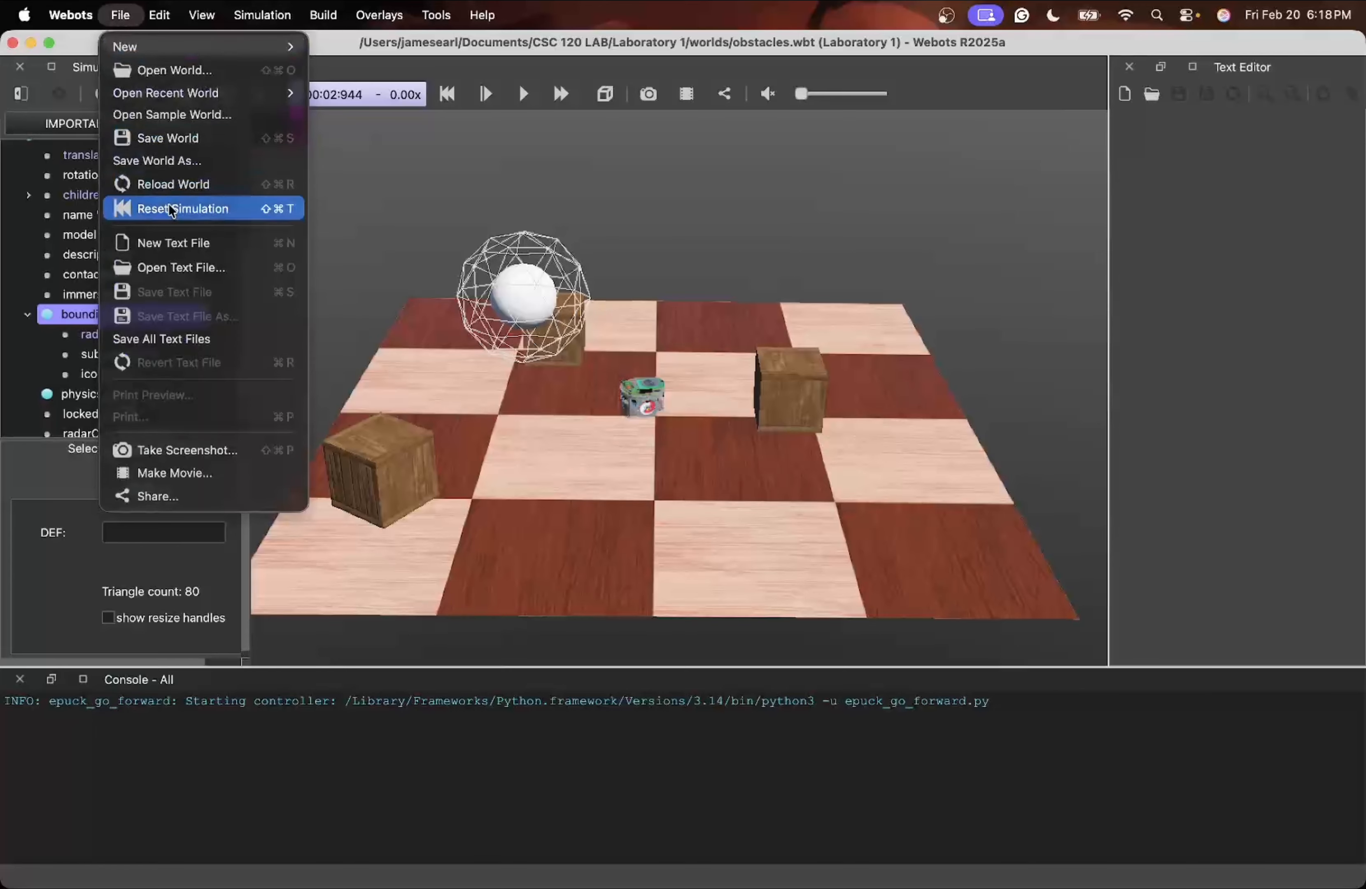
left_click(165, 142)
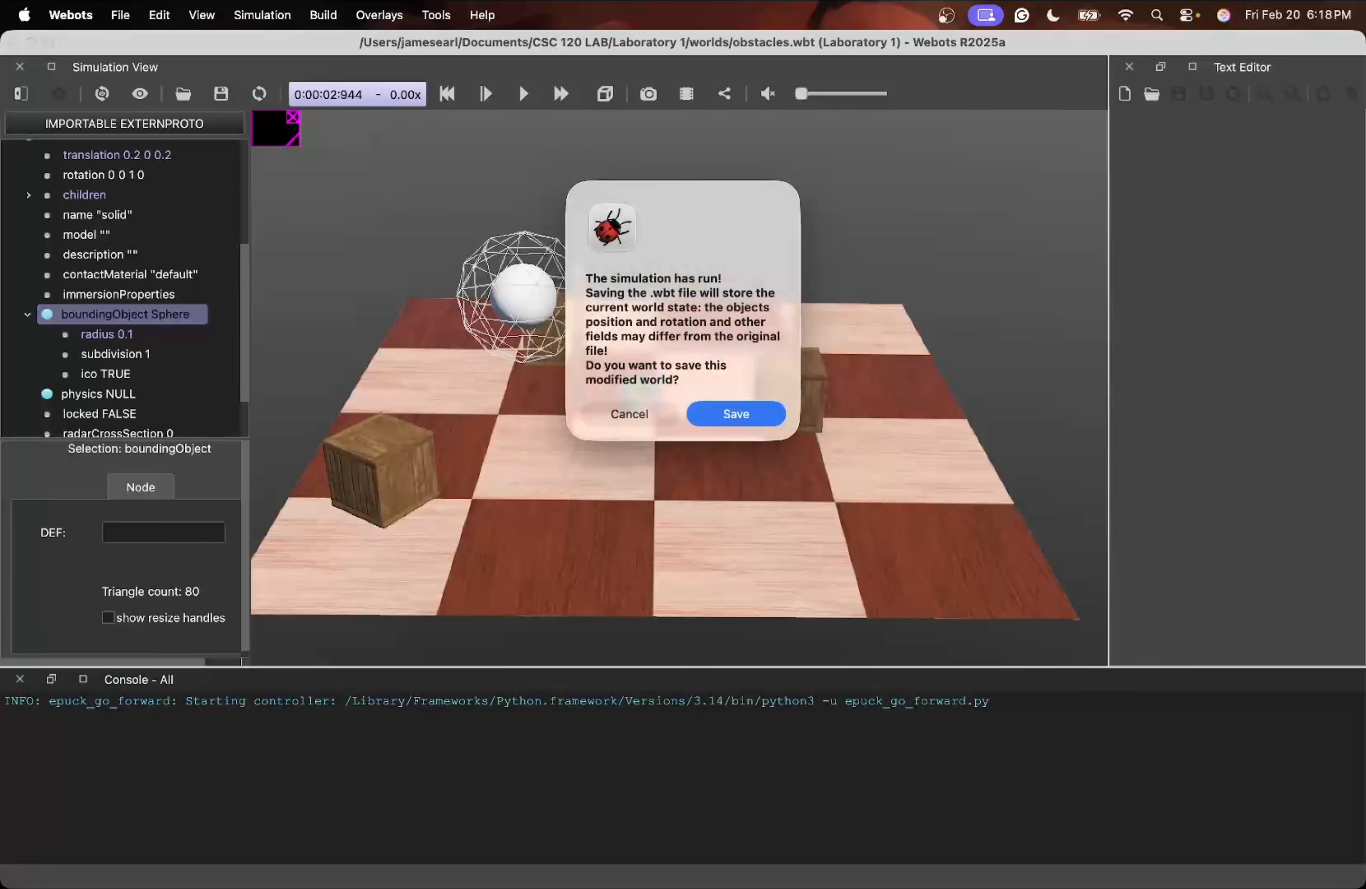
left_click(736, 414)
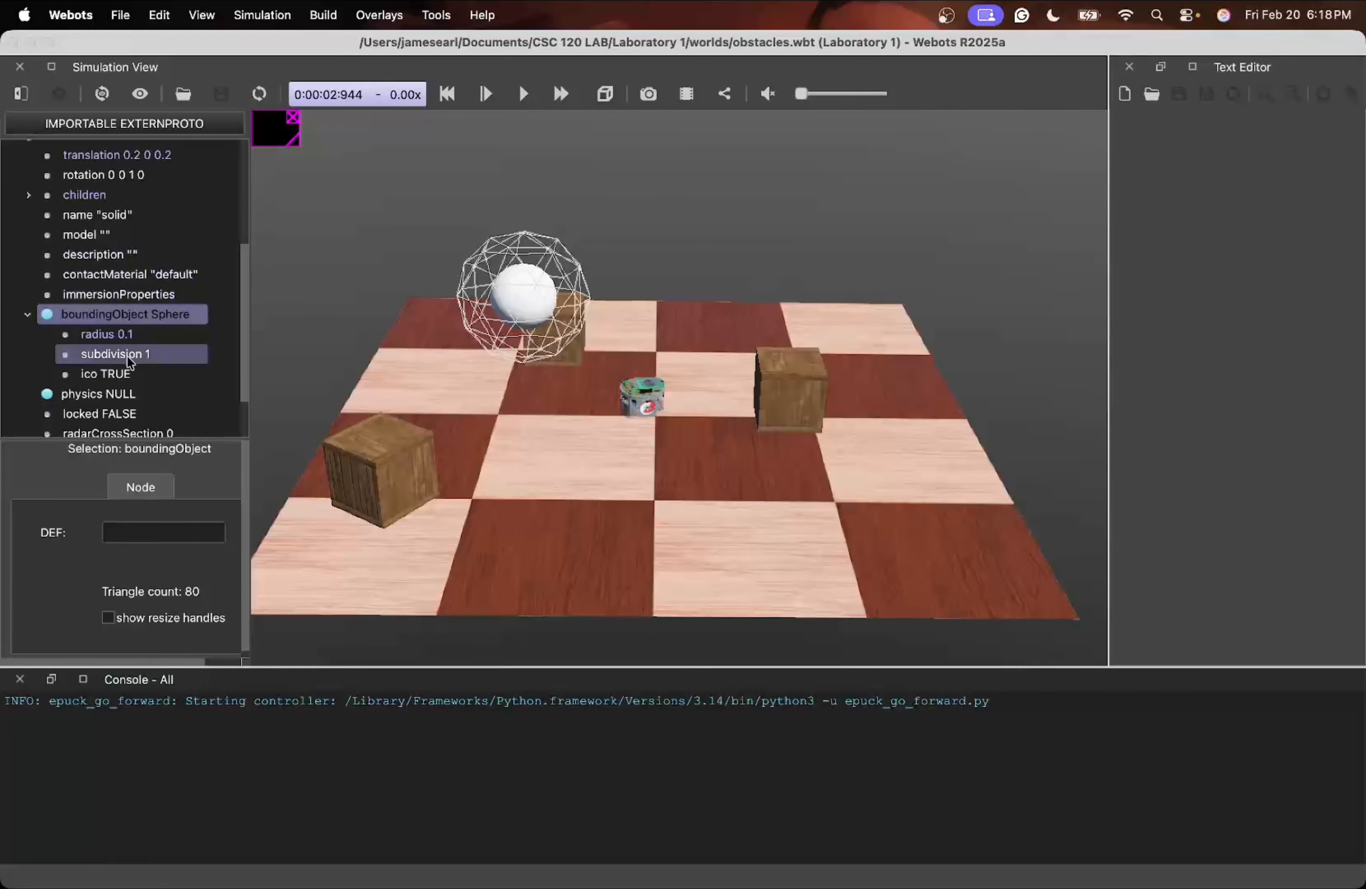
scroll(85, 198, "up", 2)
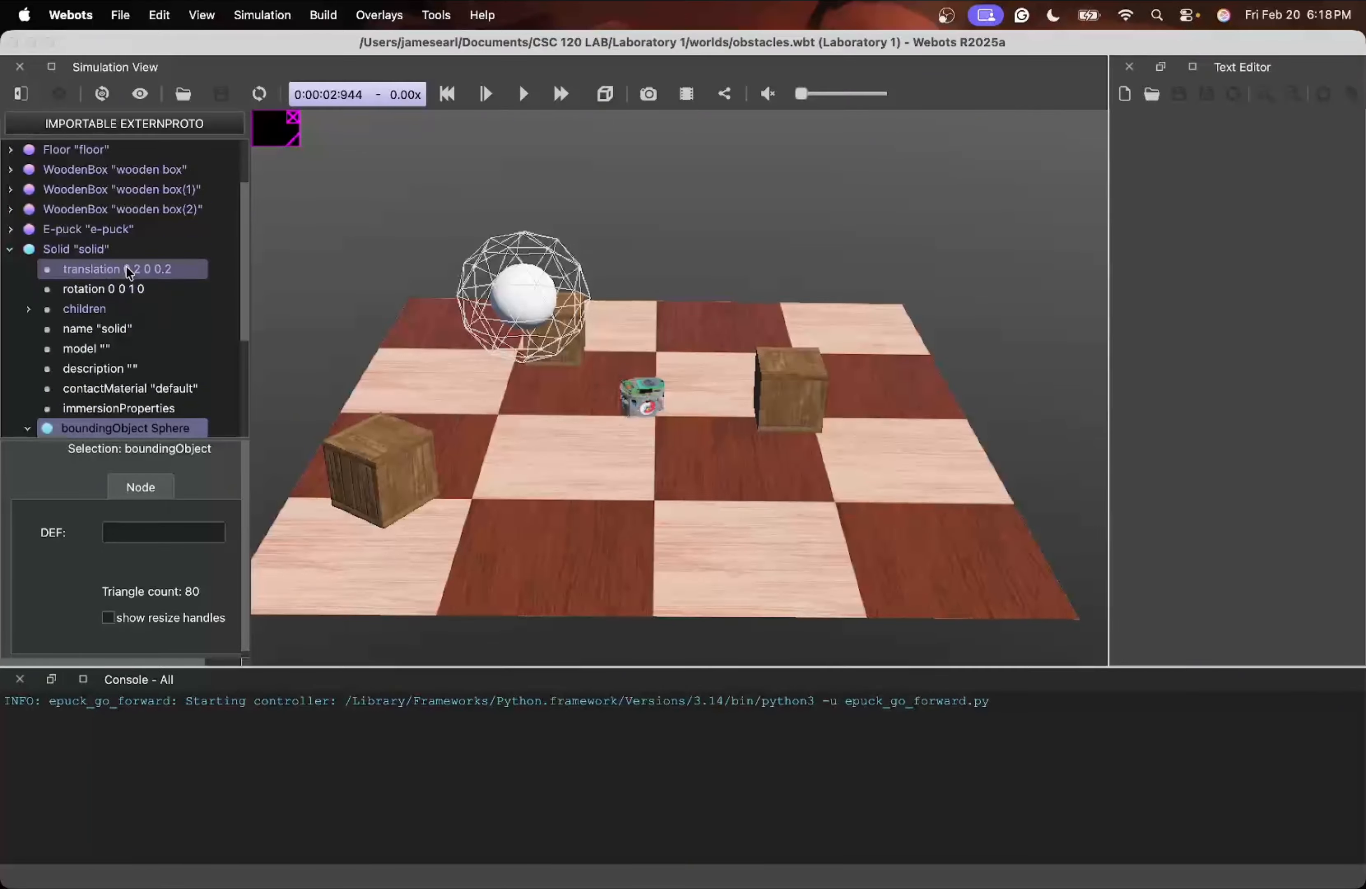
scroll(98, 288, "down", 3)
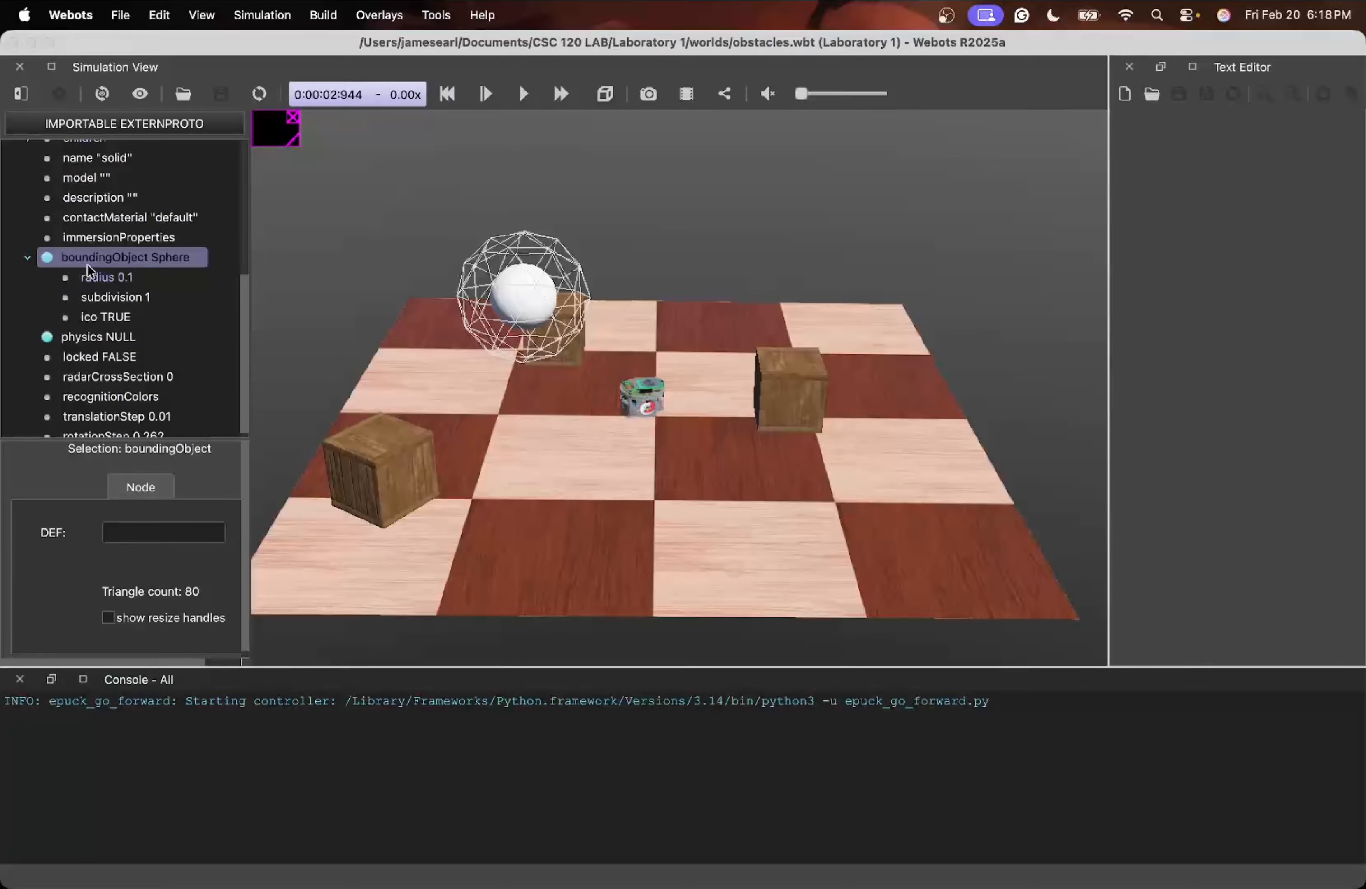
Give the Shape node in the Solid's children the DEF name BALL_GEOMETRY
scroll(96, 242, "up", 3)
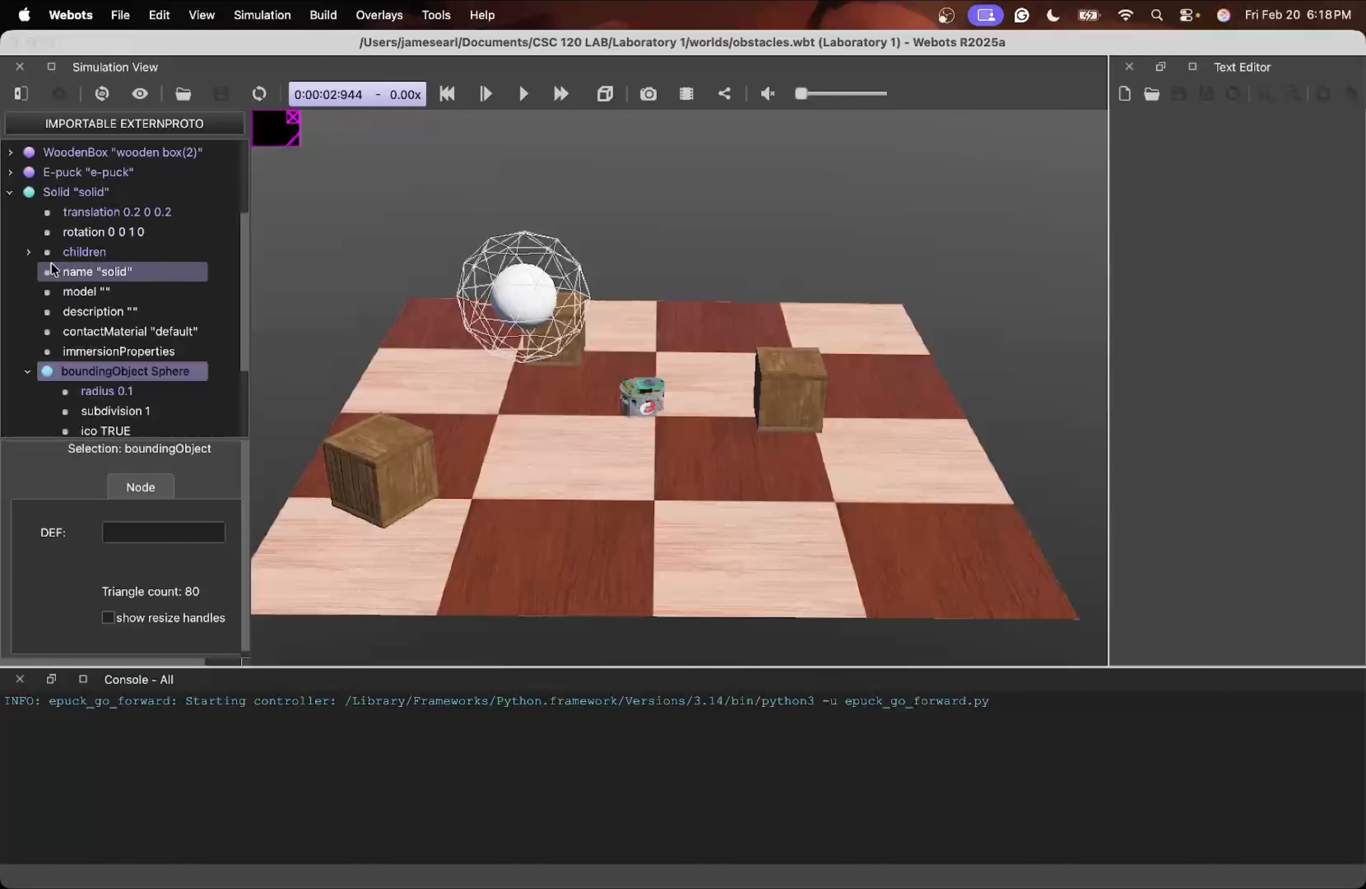
left_click(29, 252)
scroll(104, 301, "down", 3)
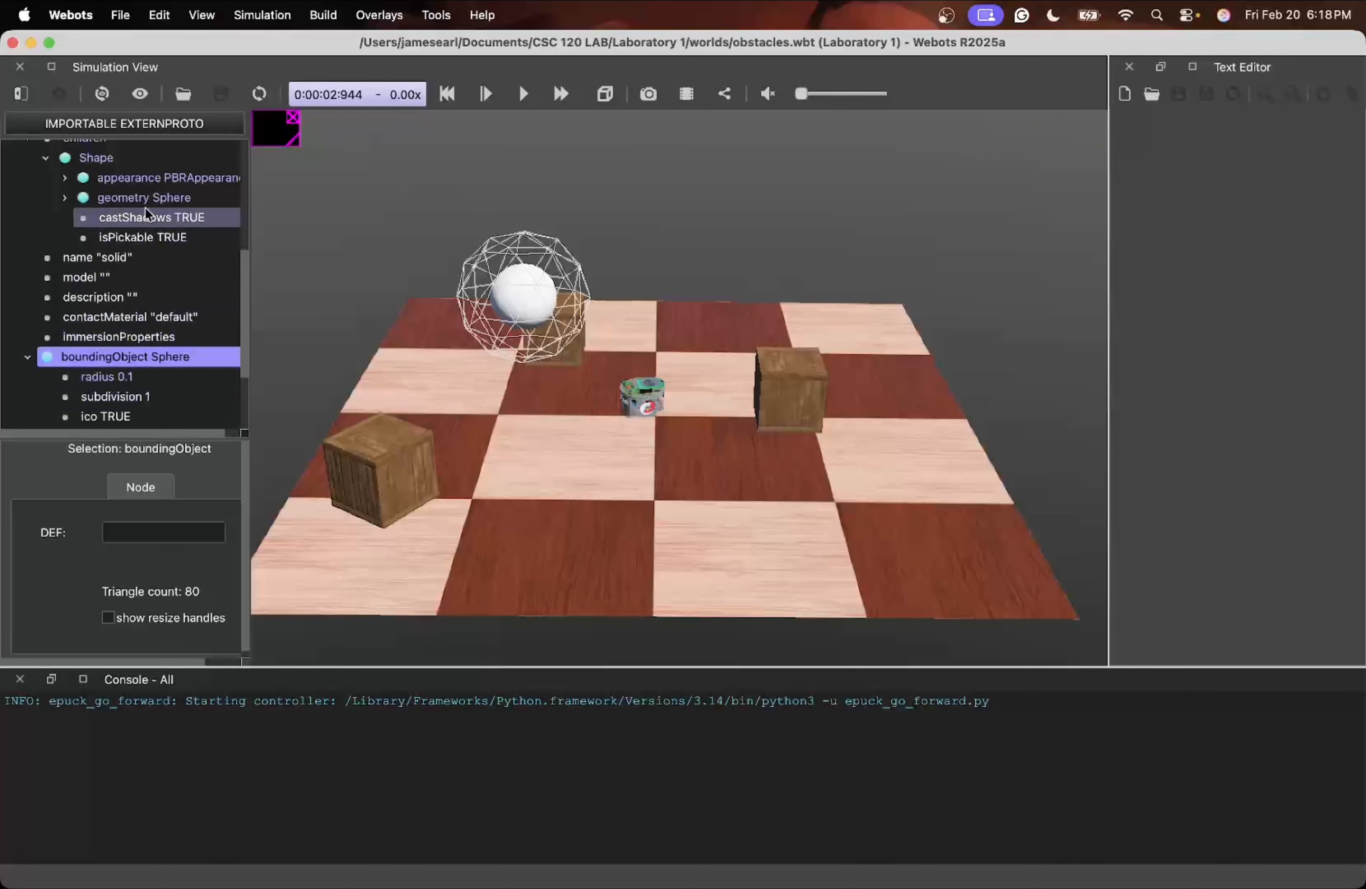
scroll(145, 208, "up", 3)
scroll(155, 247, "down", 3)
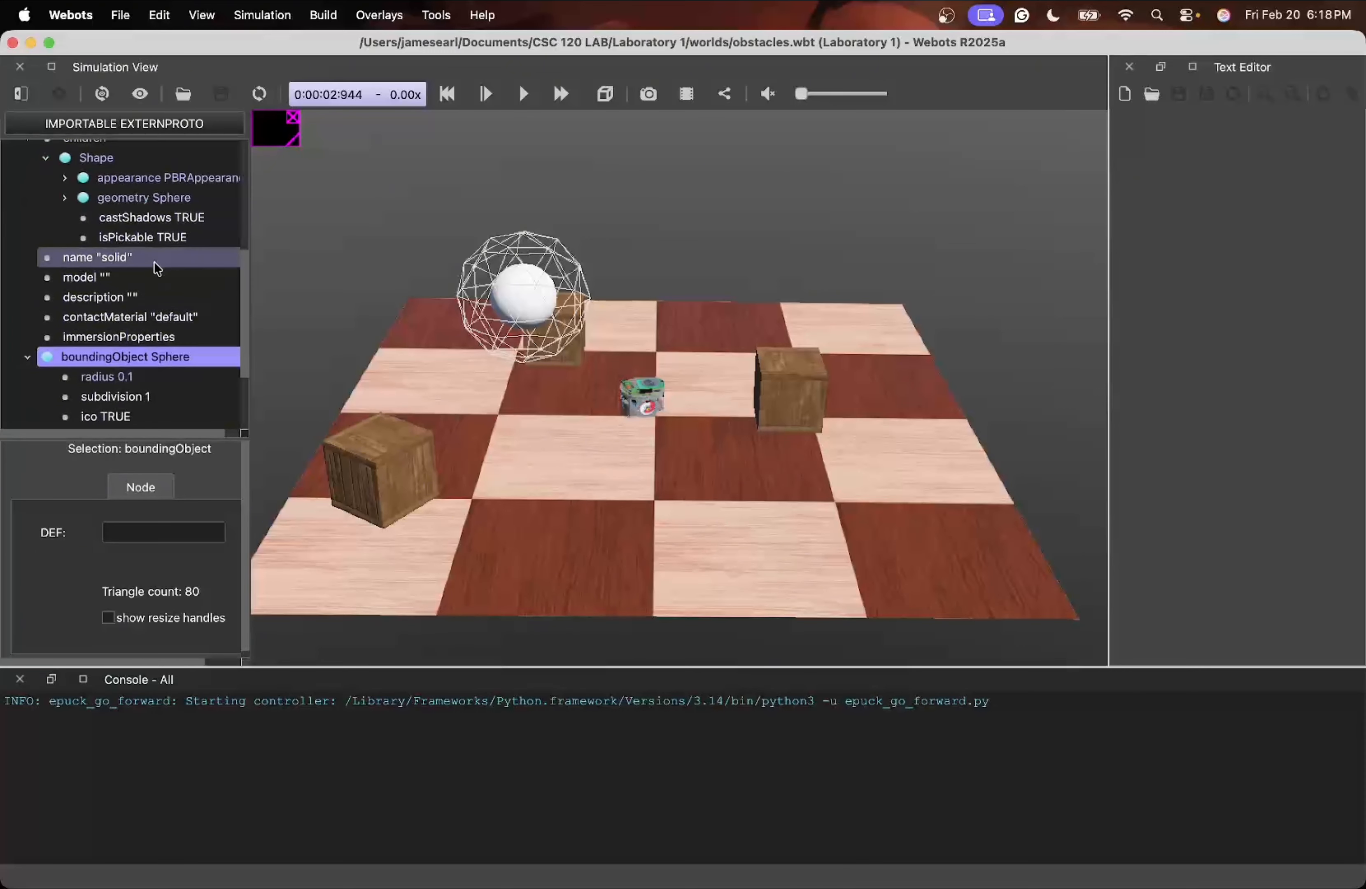
scroll(138, 242, "up", 2)
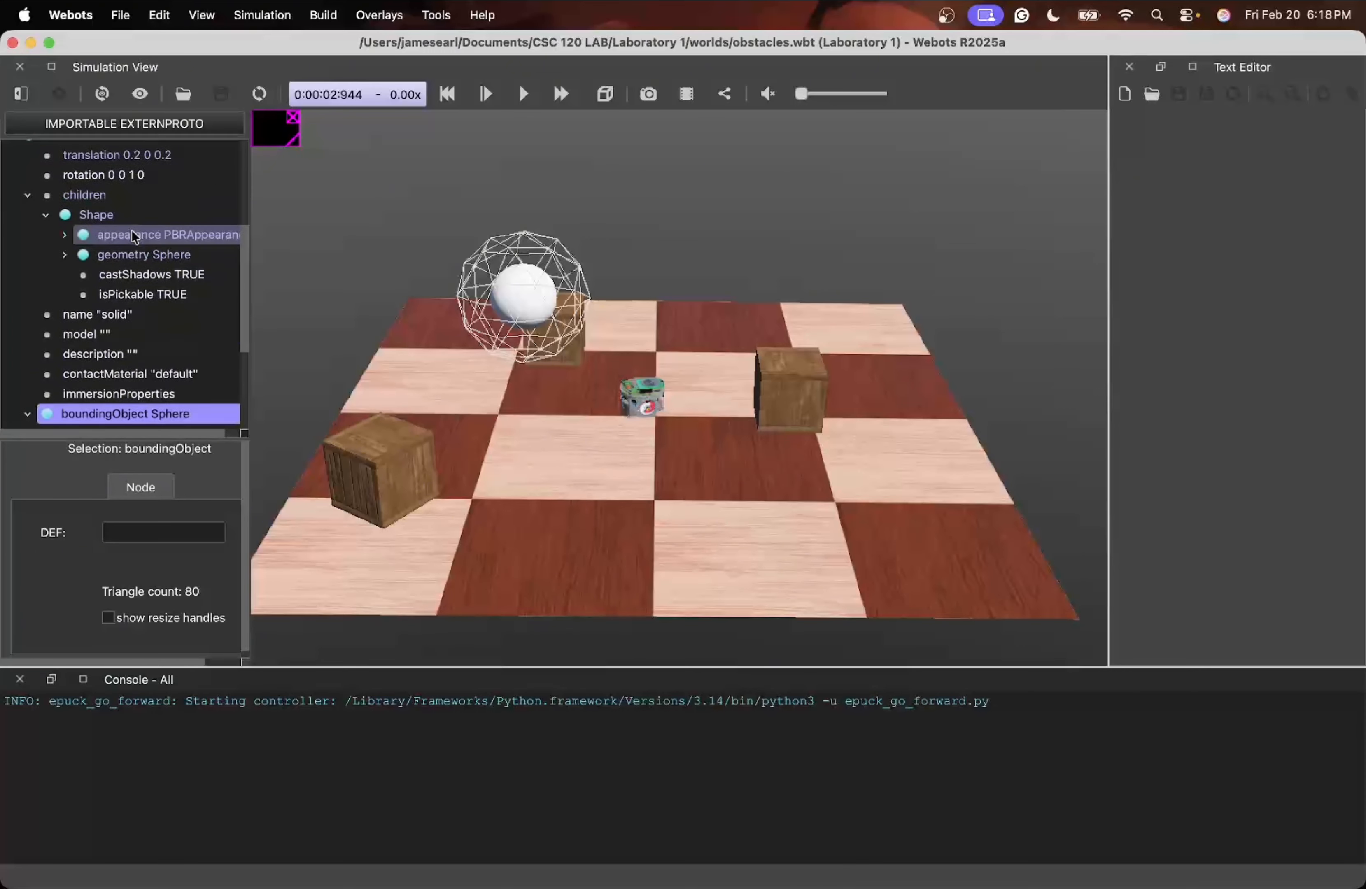
left_click(101, 217)
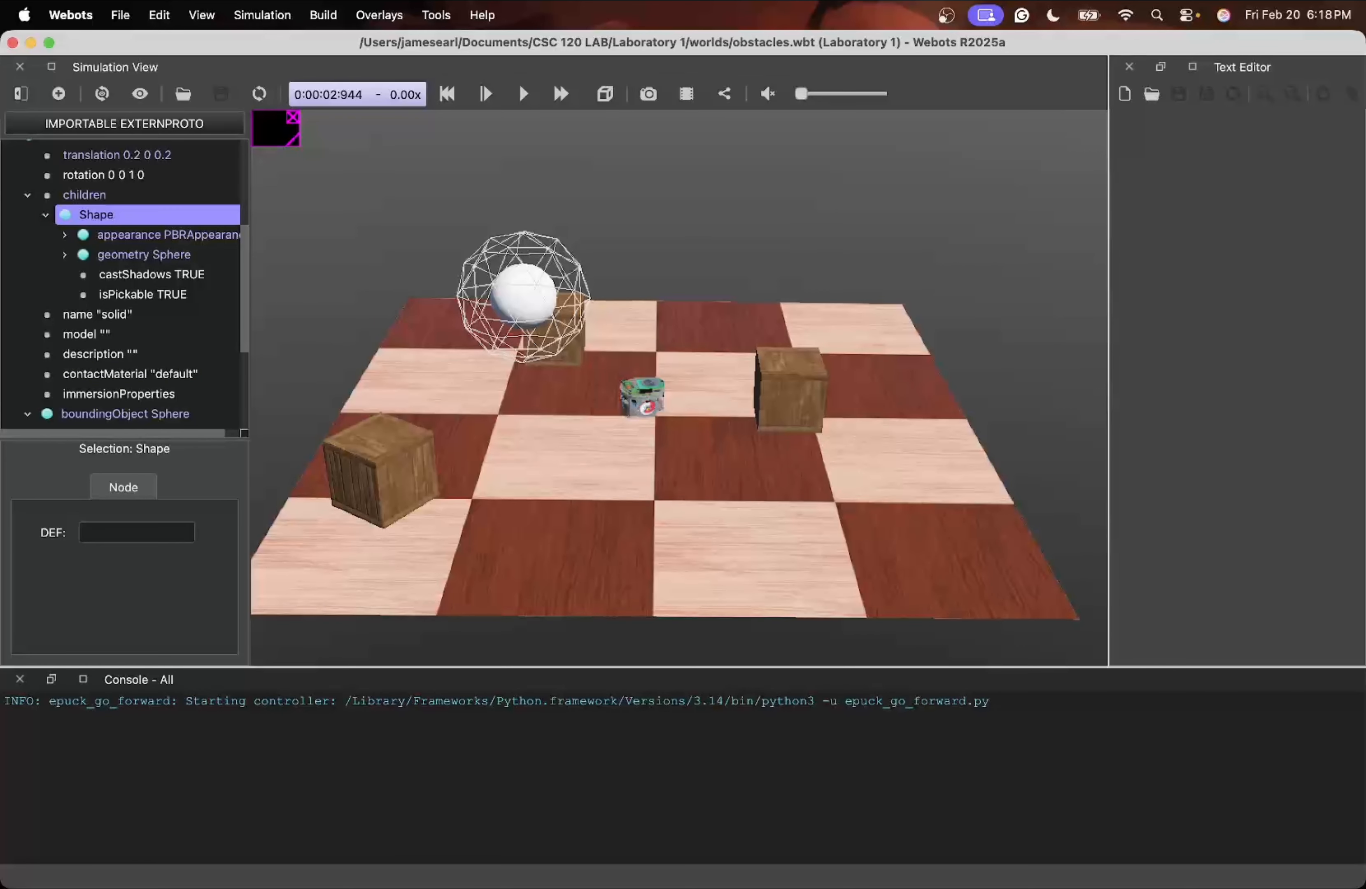
scroll(121, 289, "right", 1)
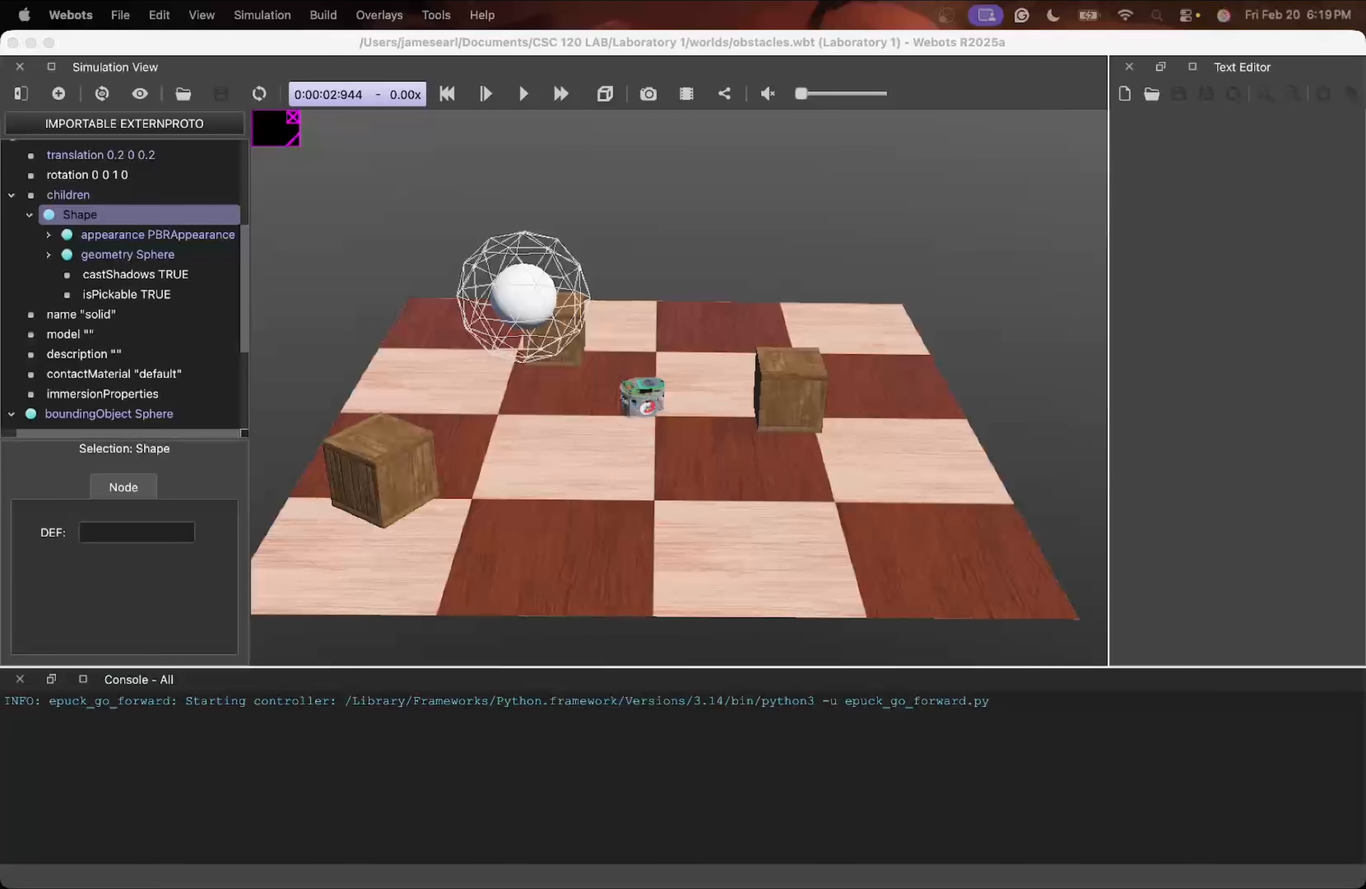
left_click(108, 535)
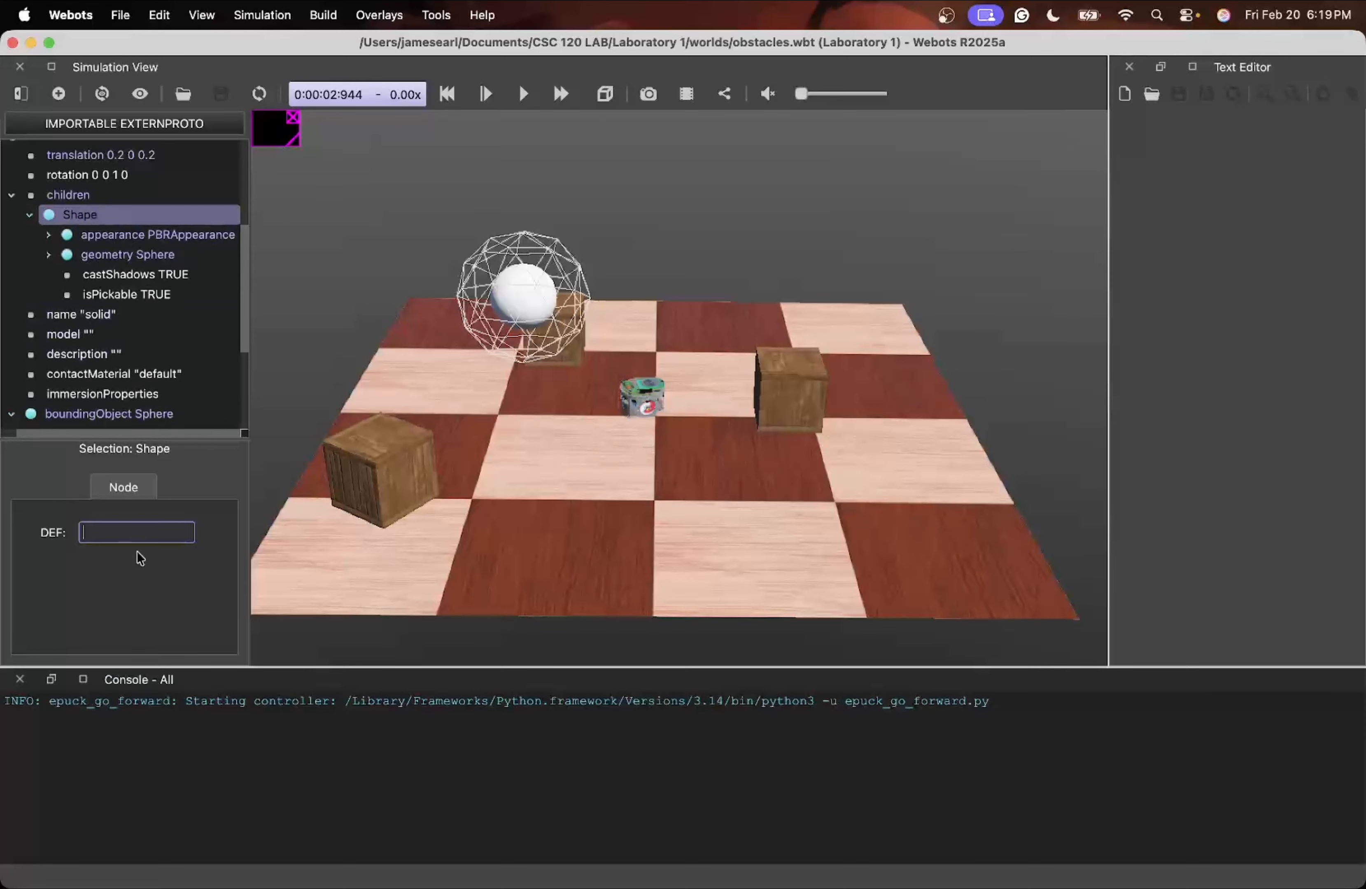
type("BALL_GEOMETRY")
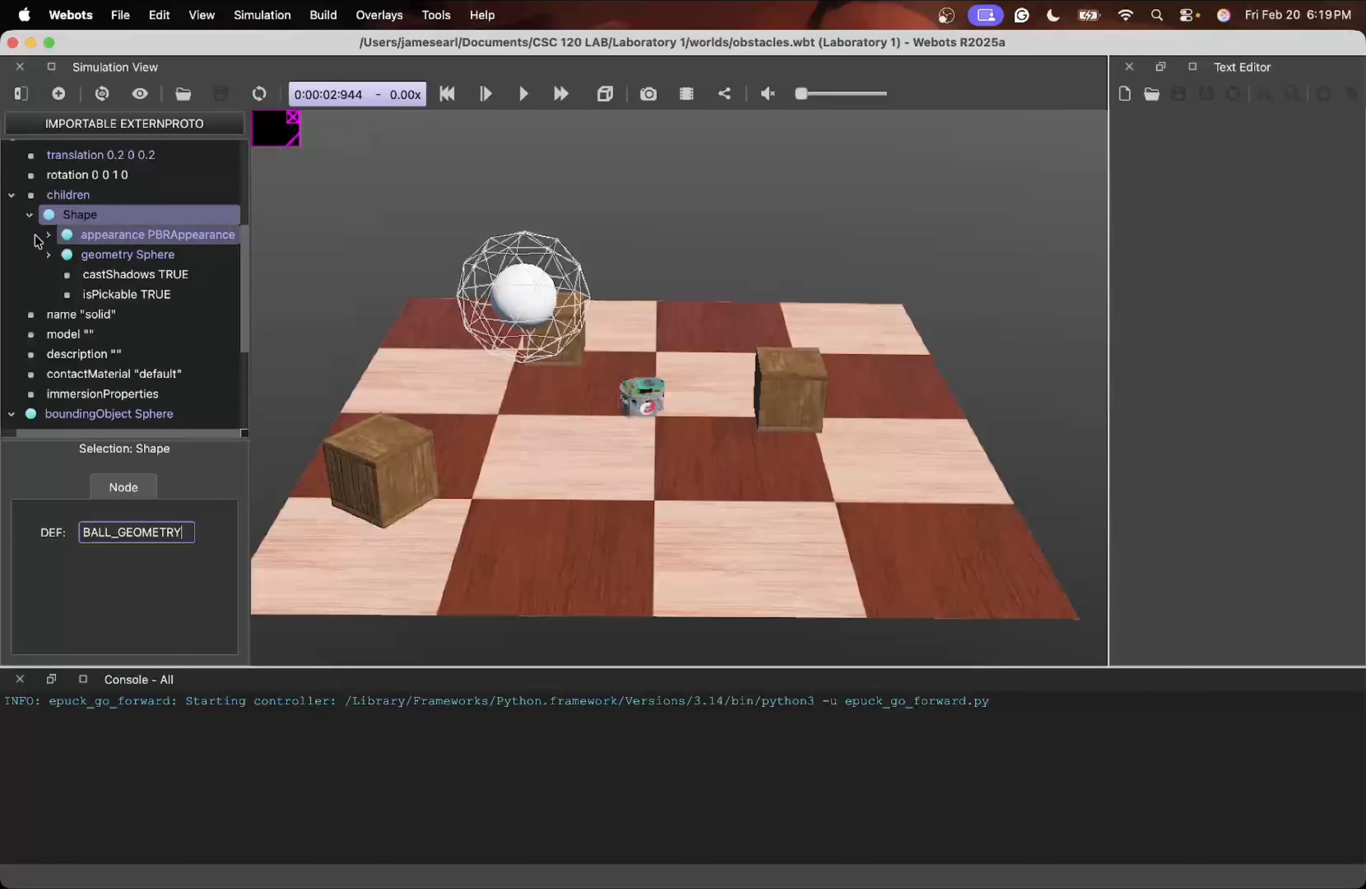
left_click(55, 195)
left_click(84, 215)
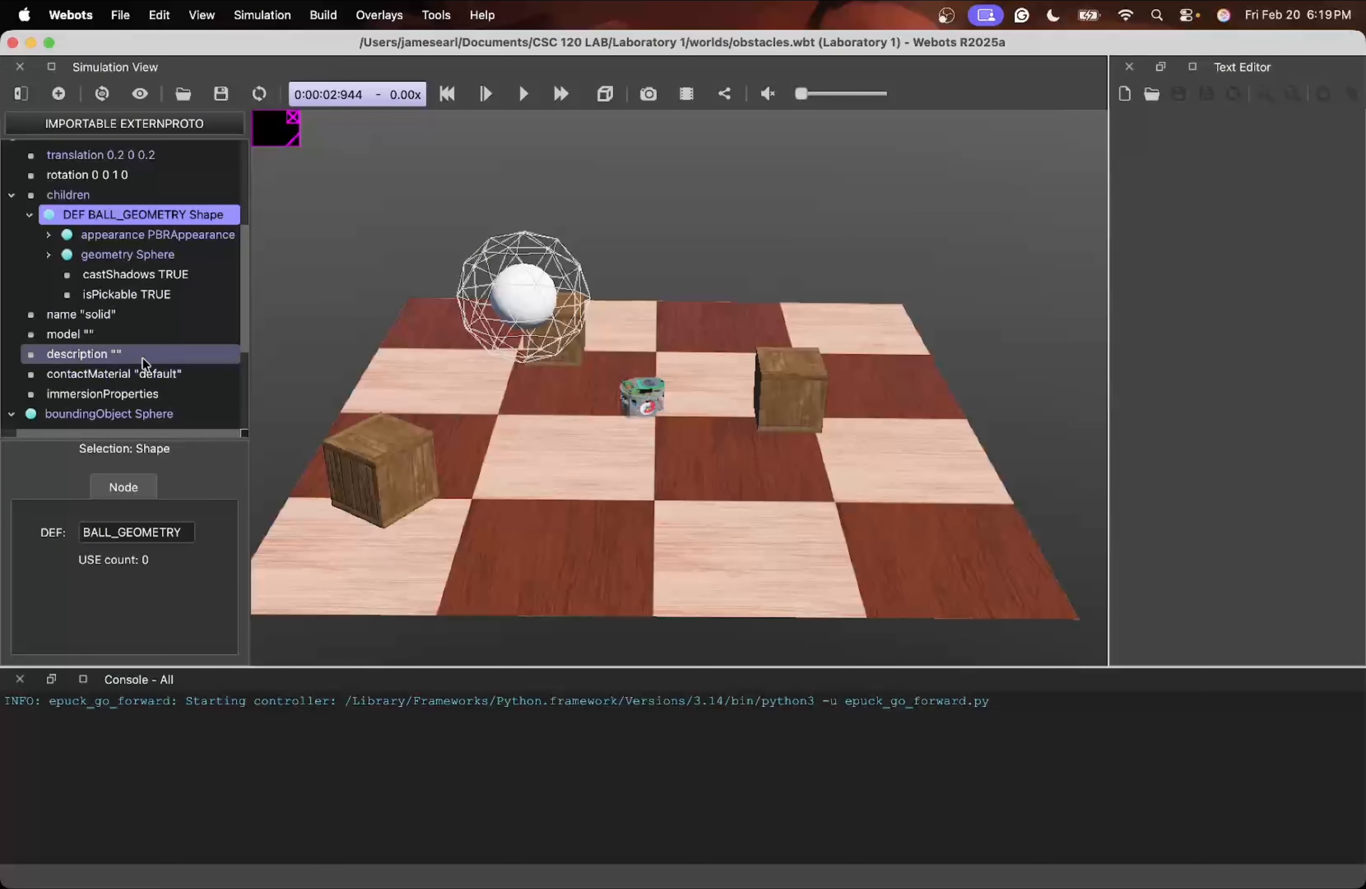
Delete the Sphere node from the Solid's boundingObject field
scroll(128, 329, "down", 5)
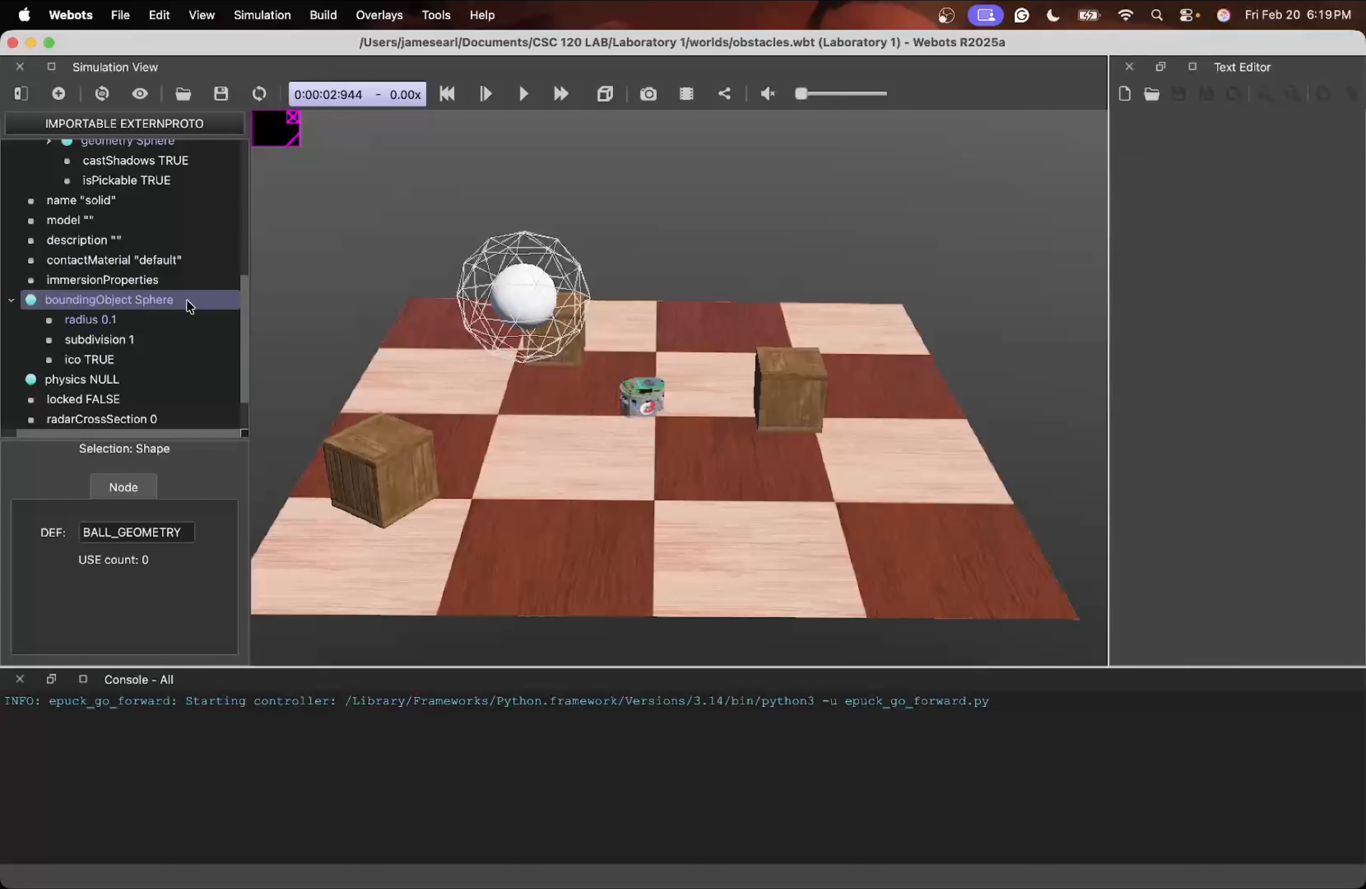
left_click(99, 301)
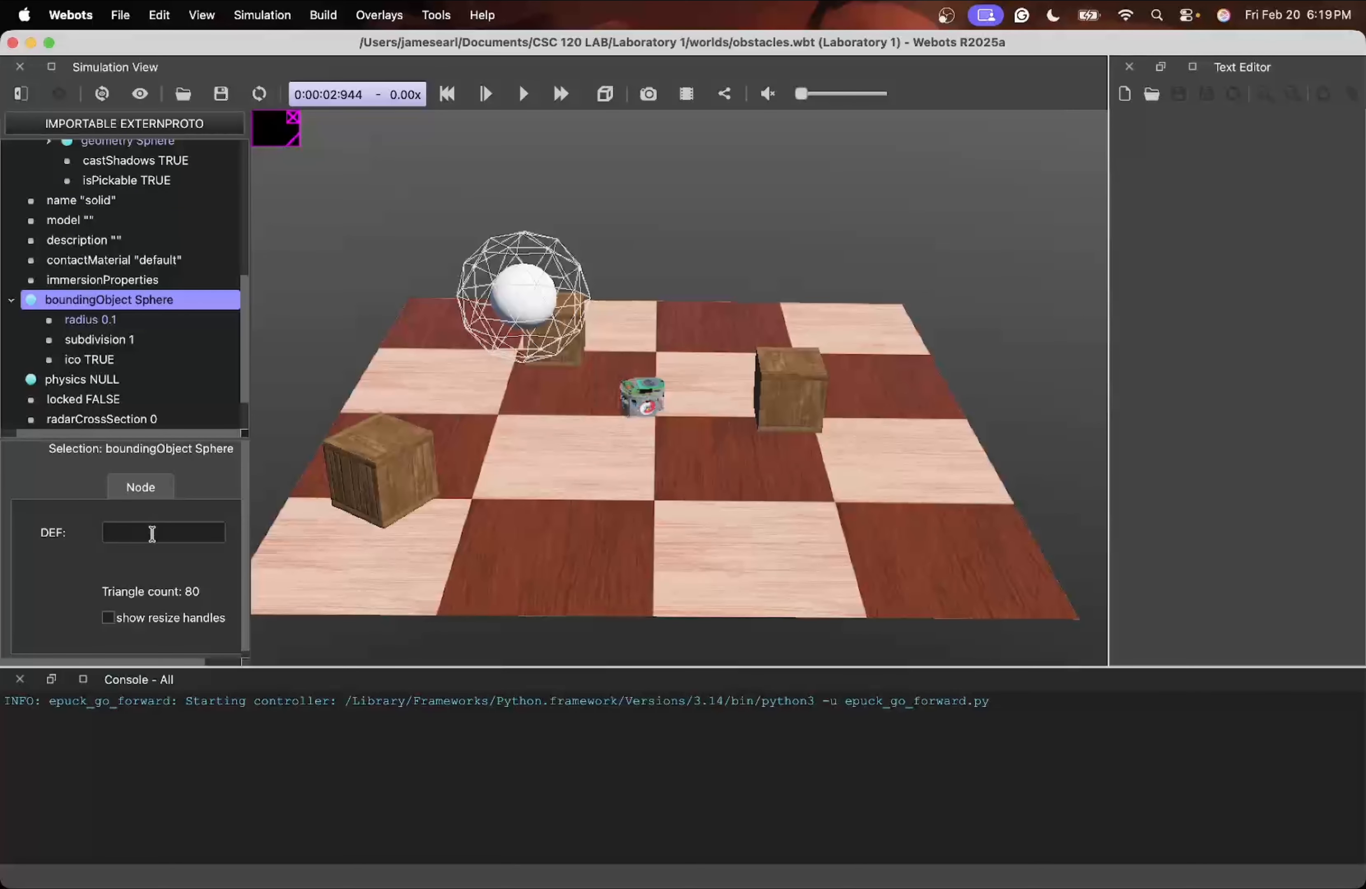
right_click(110, 299)
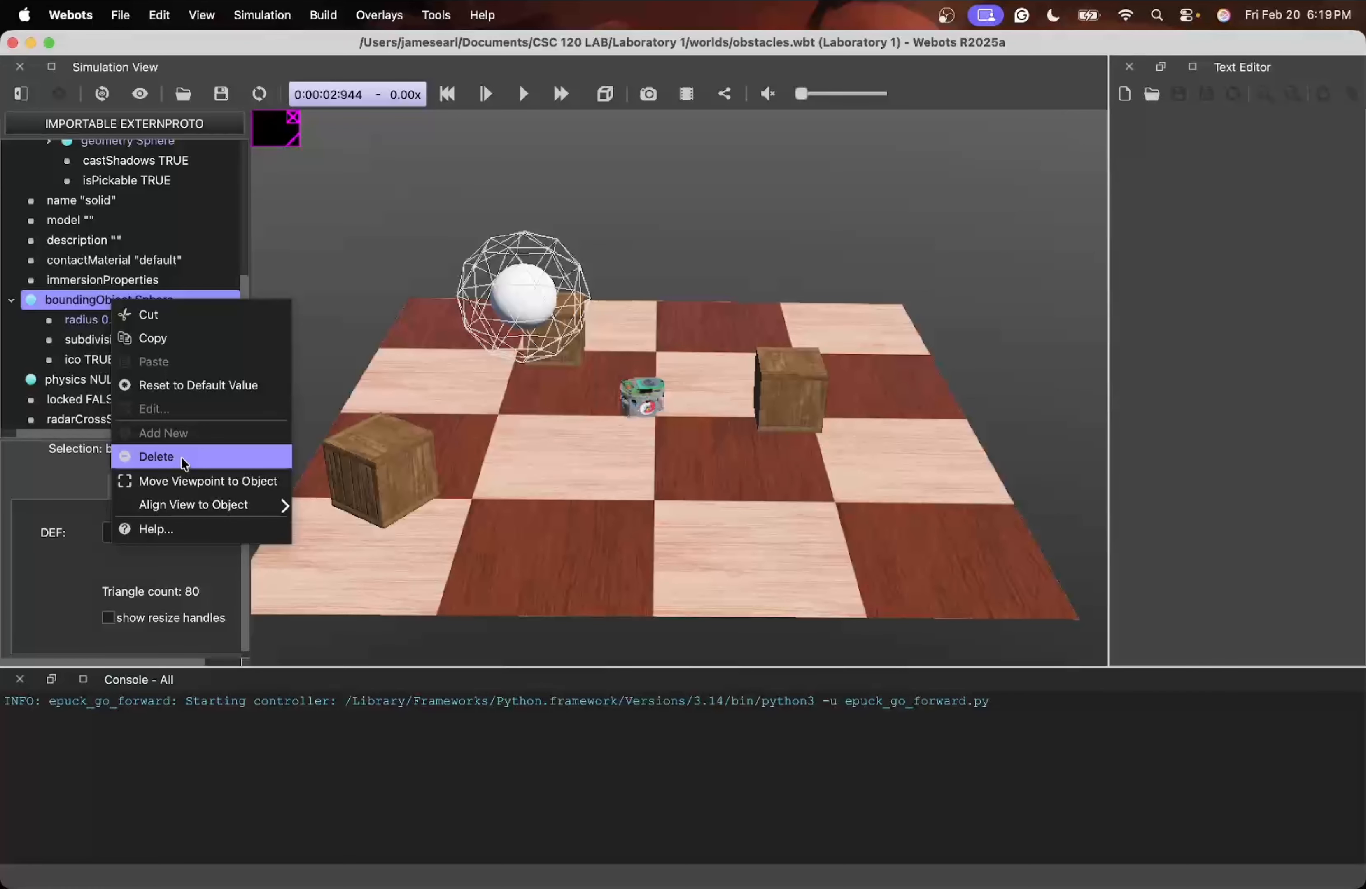
left_click(181, 456)
Assign the defined BALL_GEOMETRY Shape to the Solid's boundingObject field through USE
left_click(113, 304)
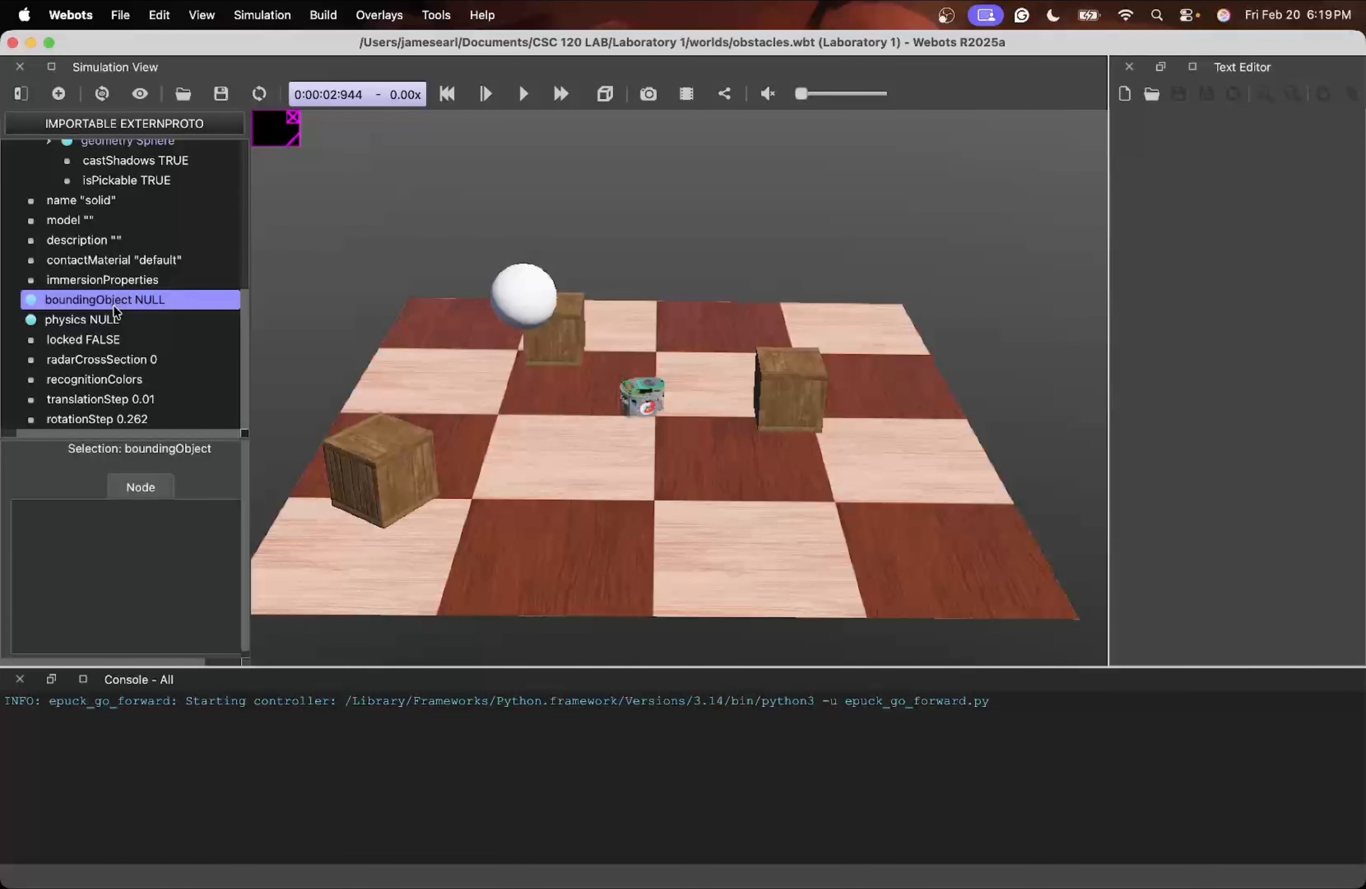
double_click(113, 305)
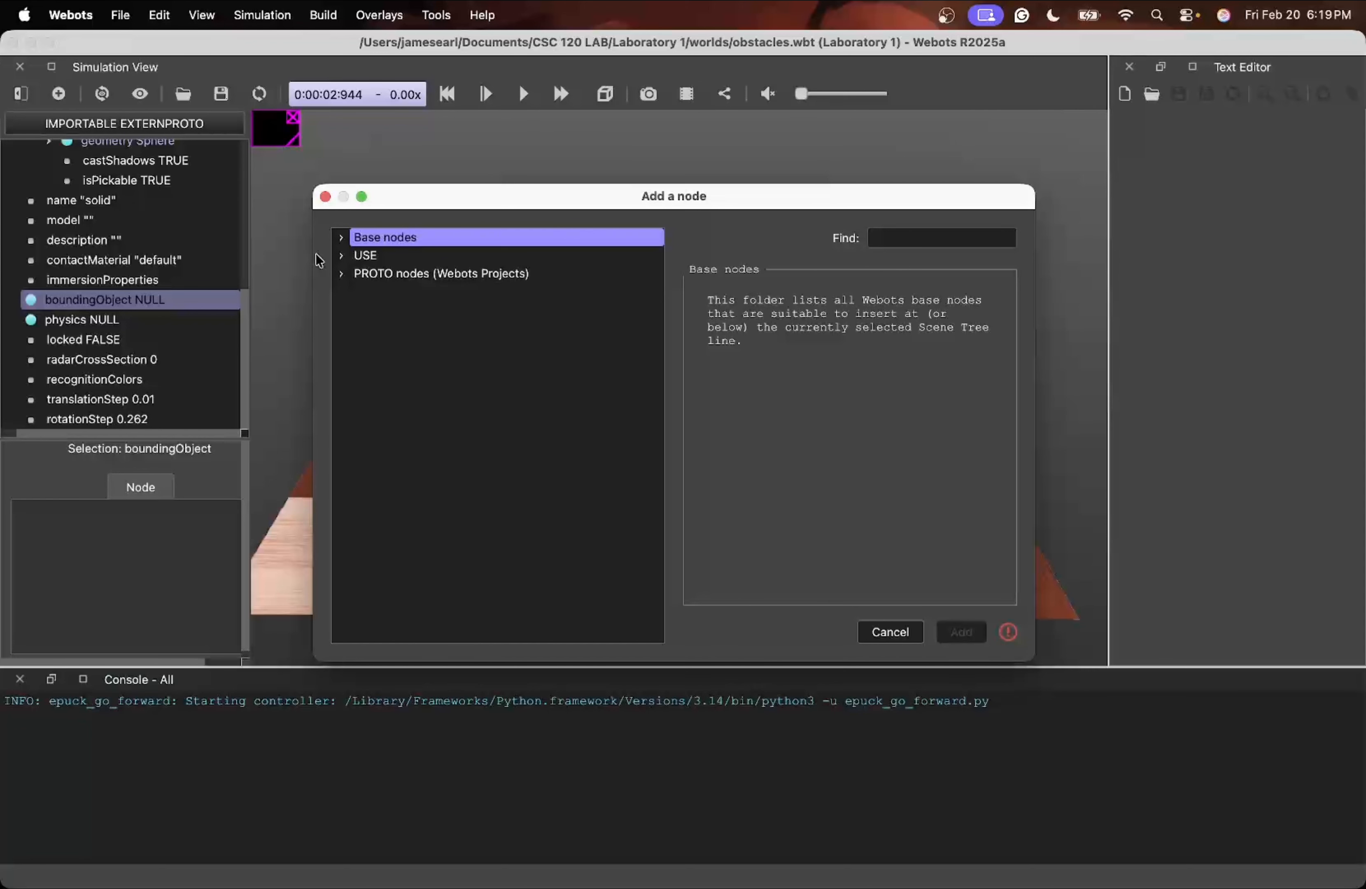
left_click(364, 255)
left_click(340, 256)
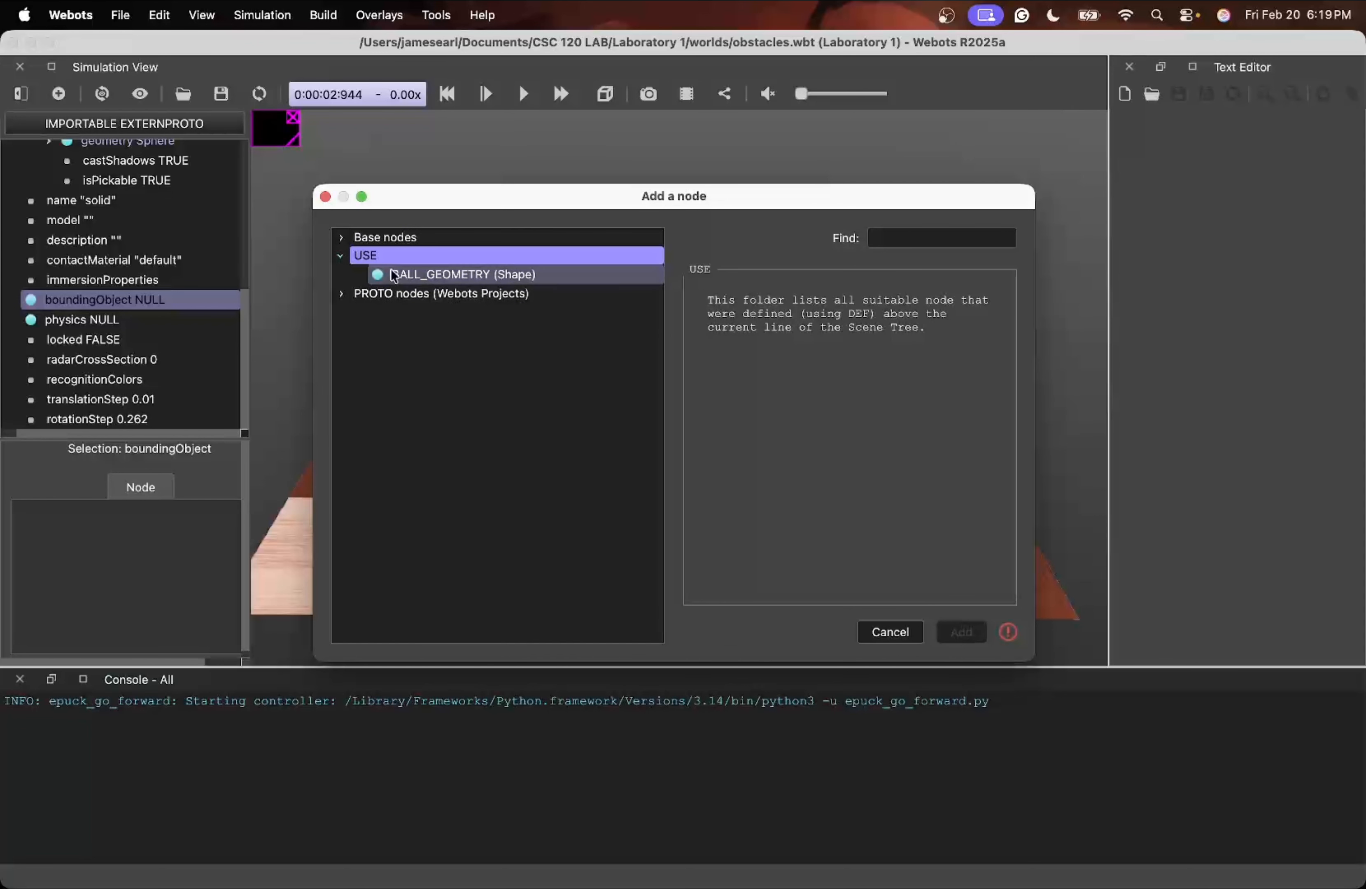
left_click(423, 277)
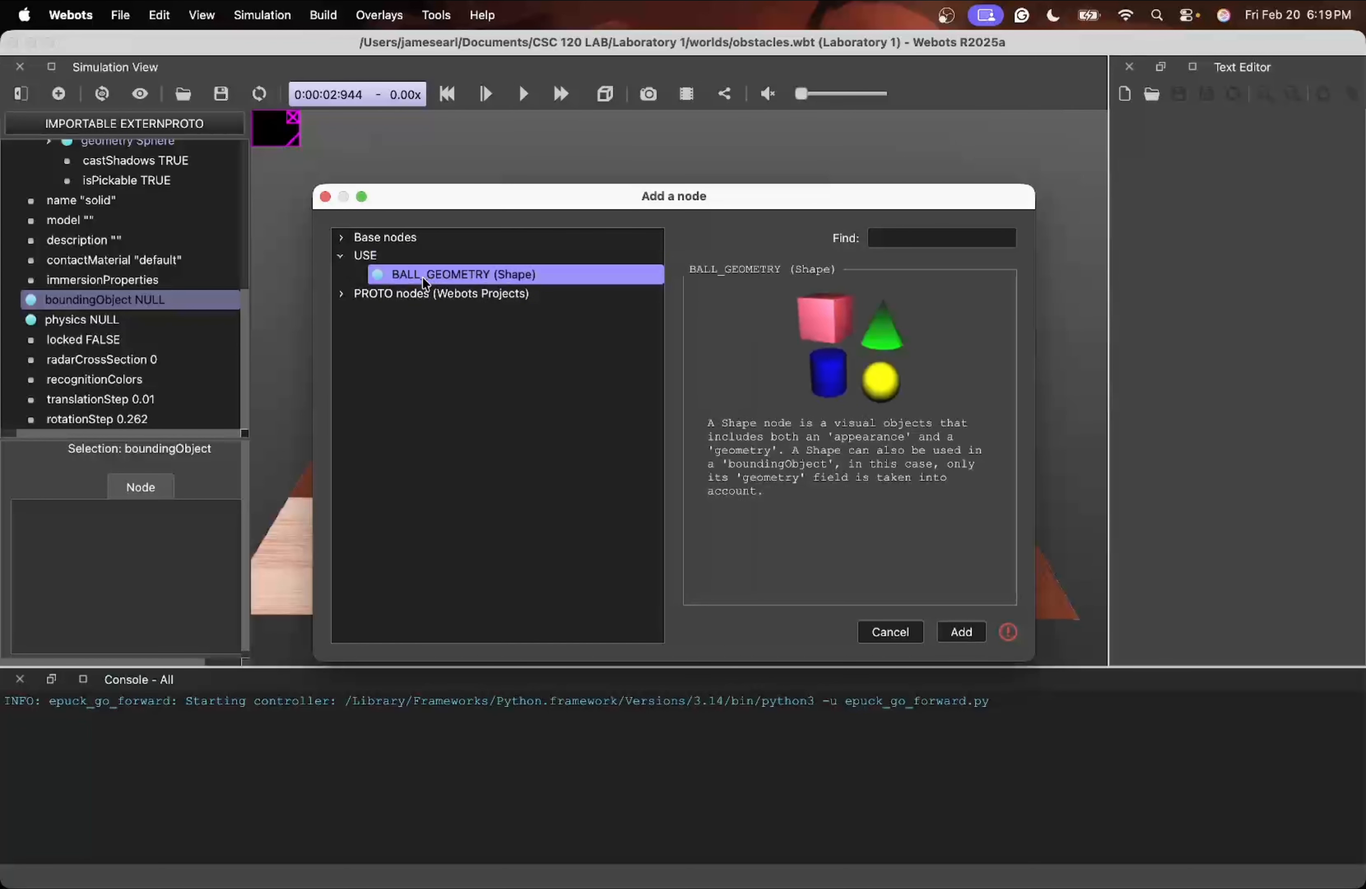
left_click(971, 630)
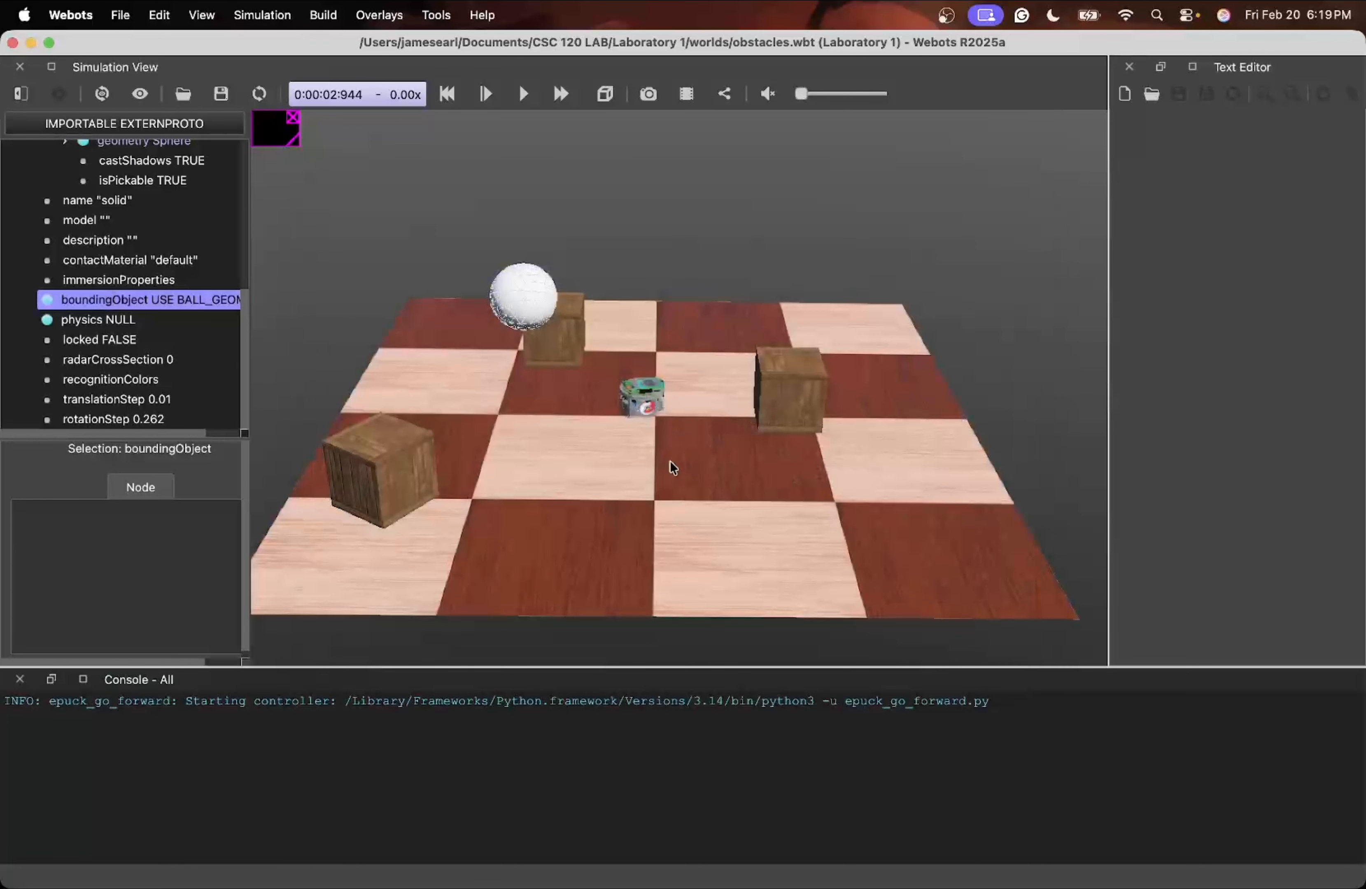
Expand the geometry Sphere of the BALL_GEOMETRY Shape and set its radius to 0.1
scroll(501, 305, "up", 5)
left_click_drag(523, 219, 569, 216)
left_click_drag(449, 236, 385, 249)
scroll(202, 231, "up", 3)
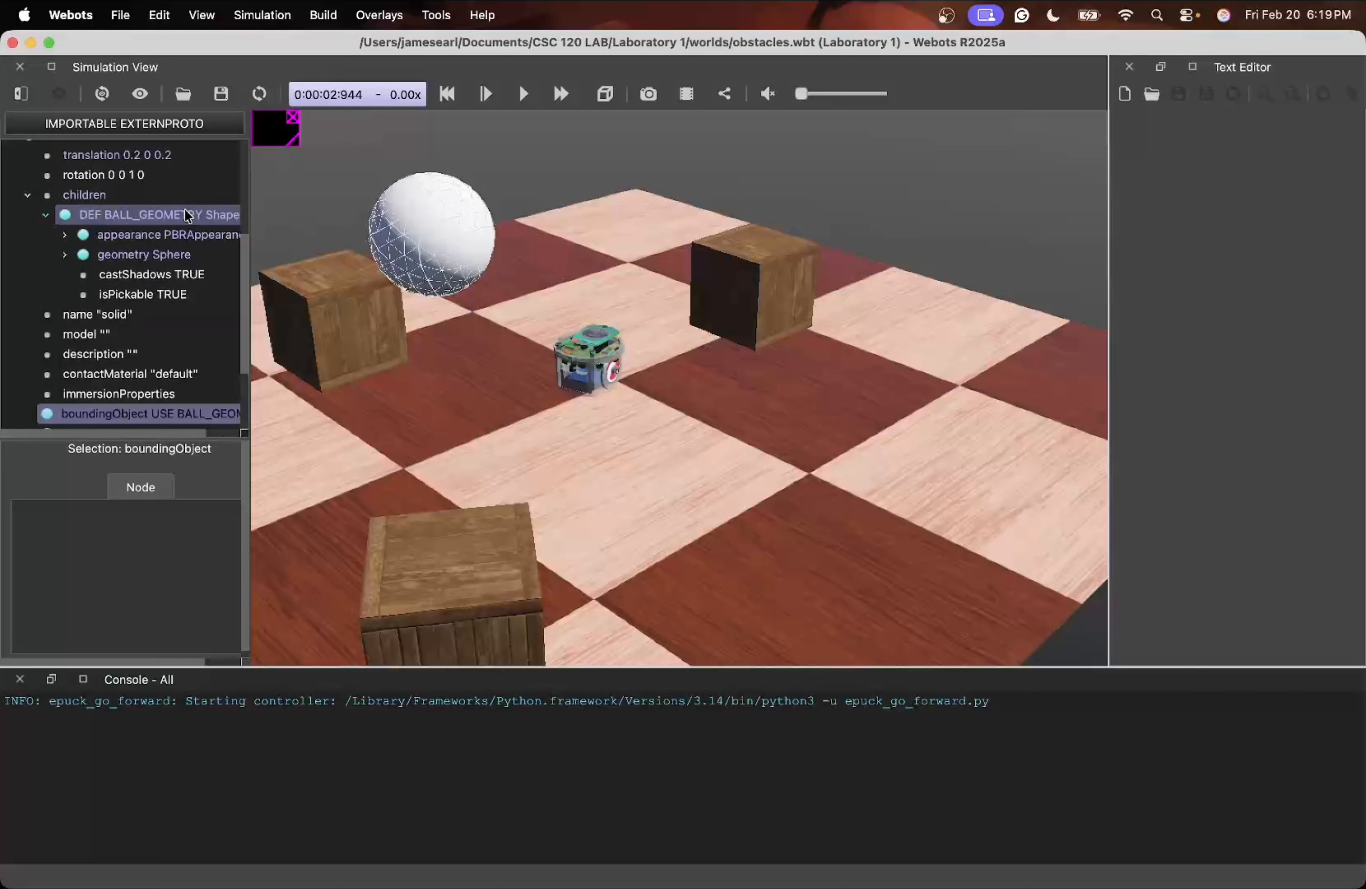
scroll(114, 220, "up", 2)
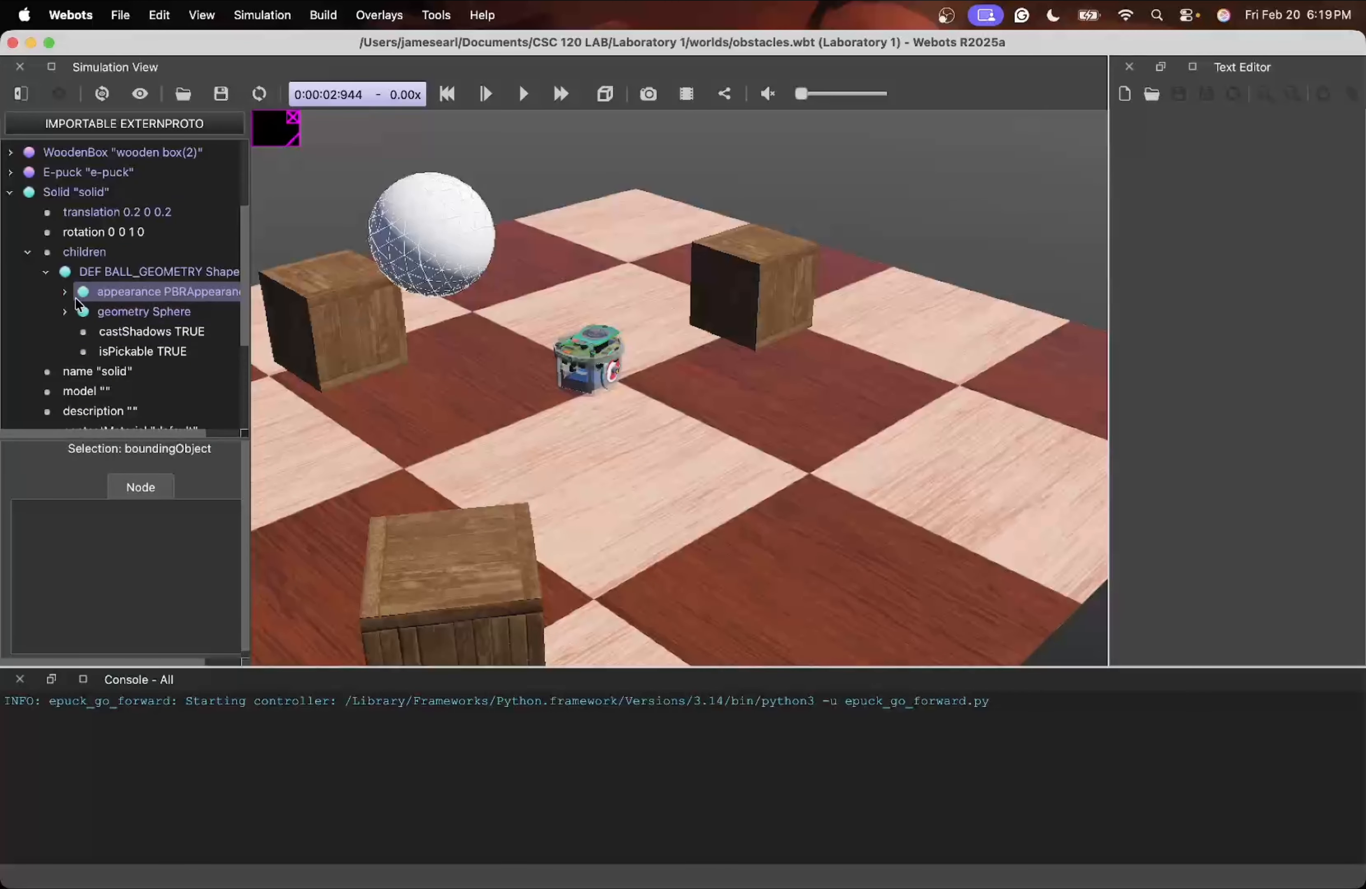
left_click(66, 312)
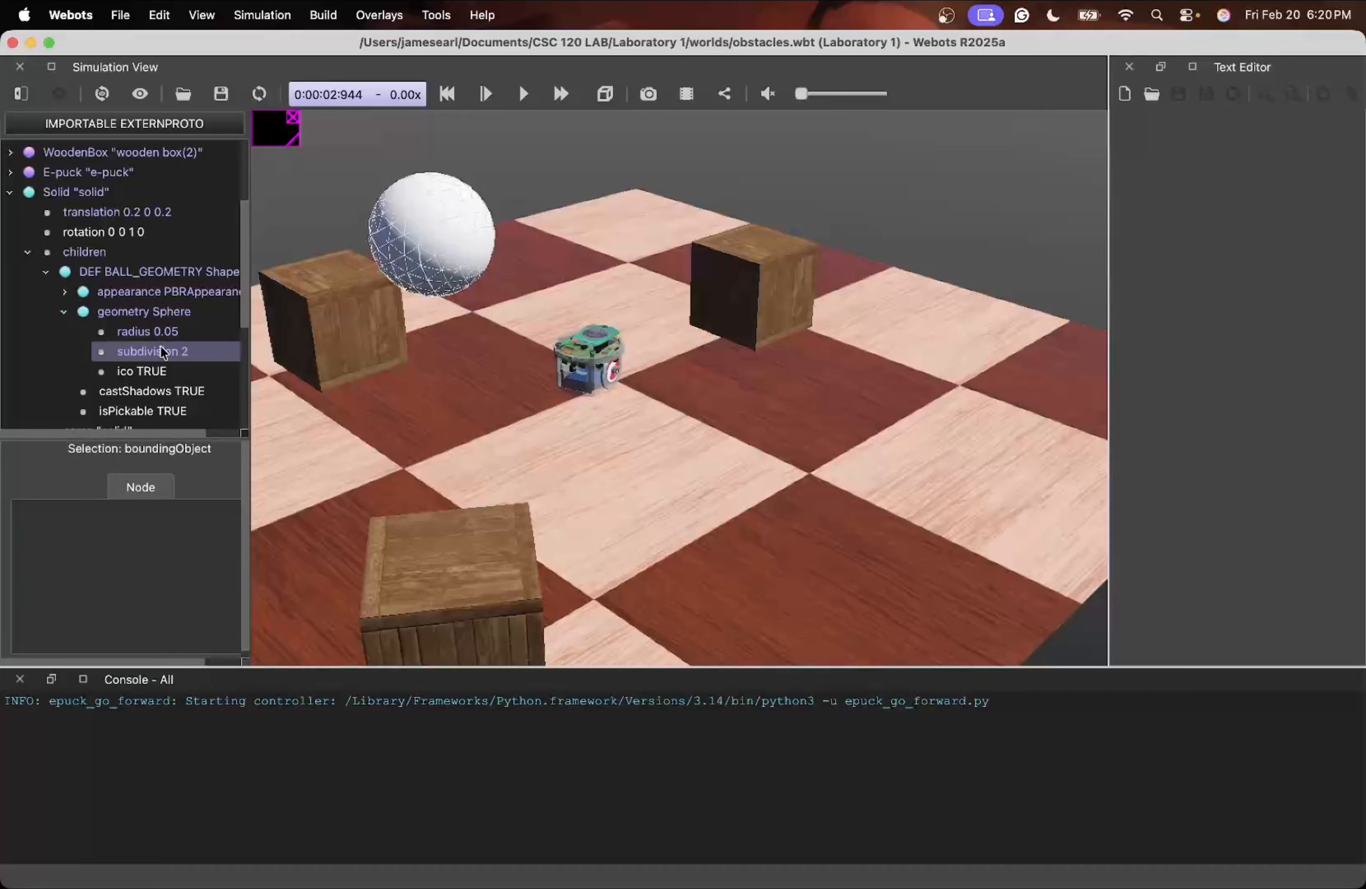
left_click(157, 333)
left_click(119, 563)
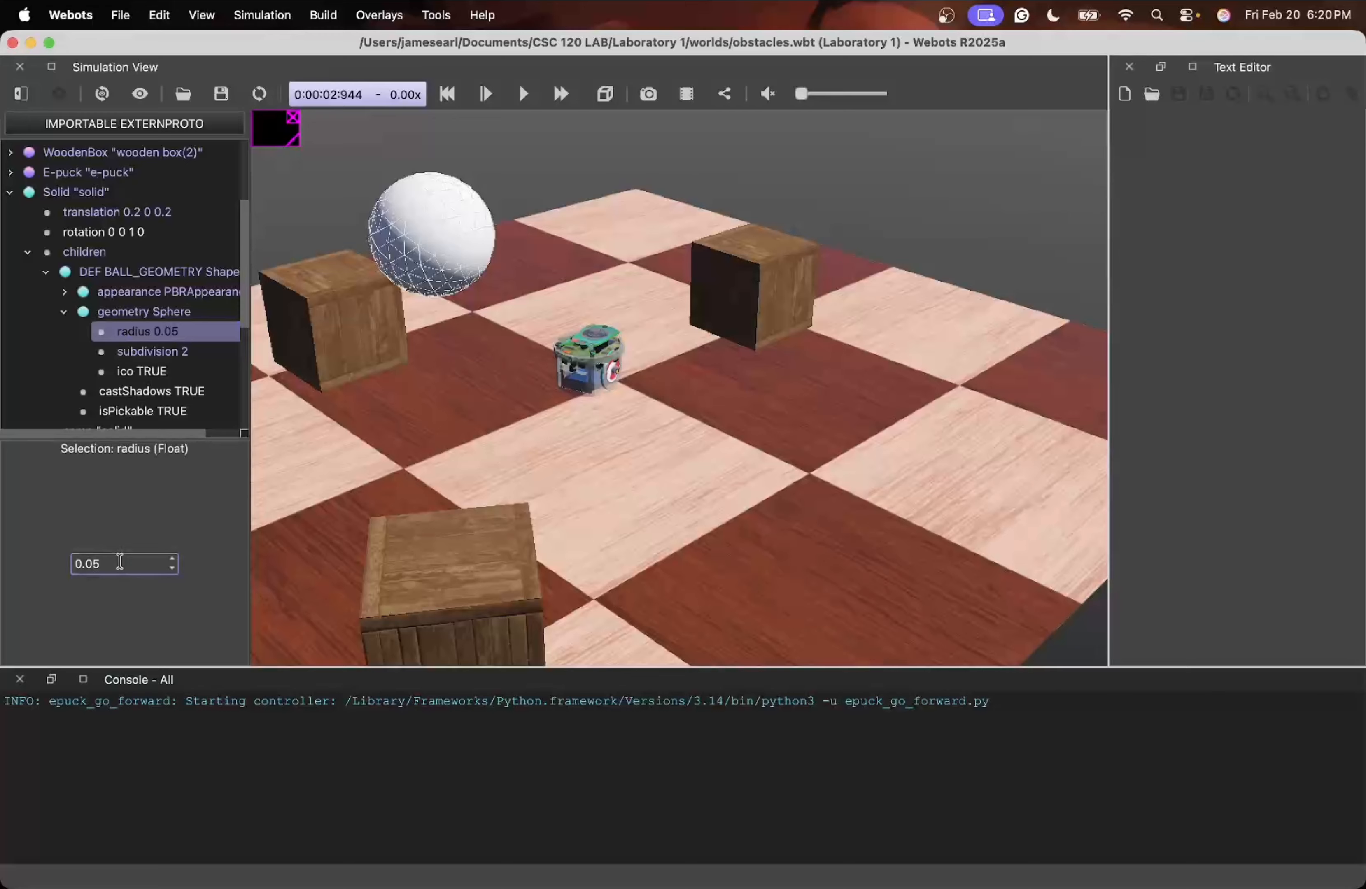
key("BackSpace")
key("BackSpace")
type("1")
left_click(328, 407)
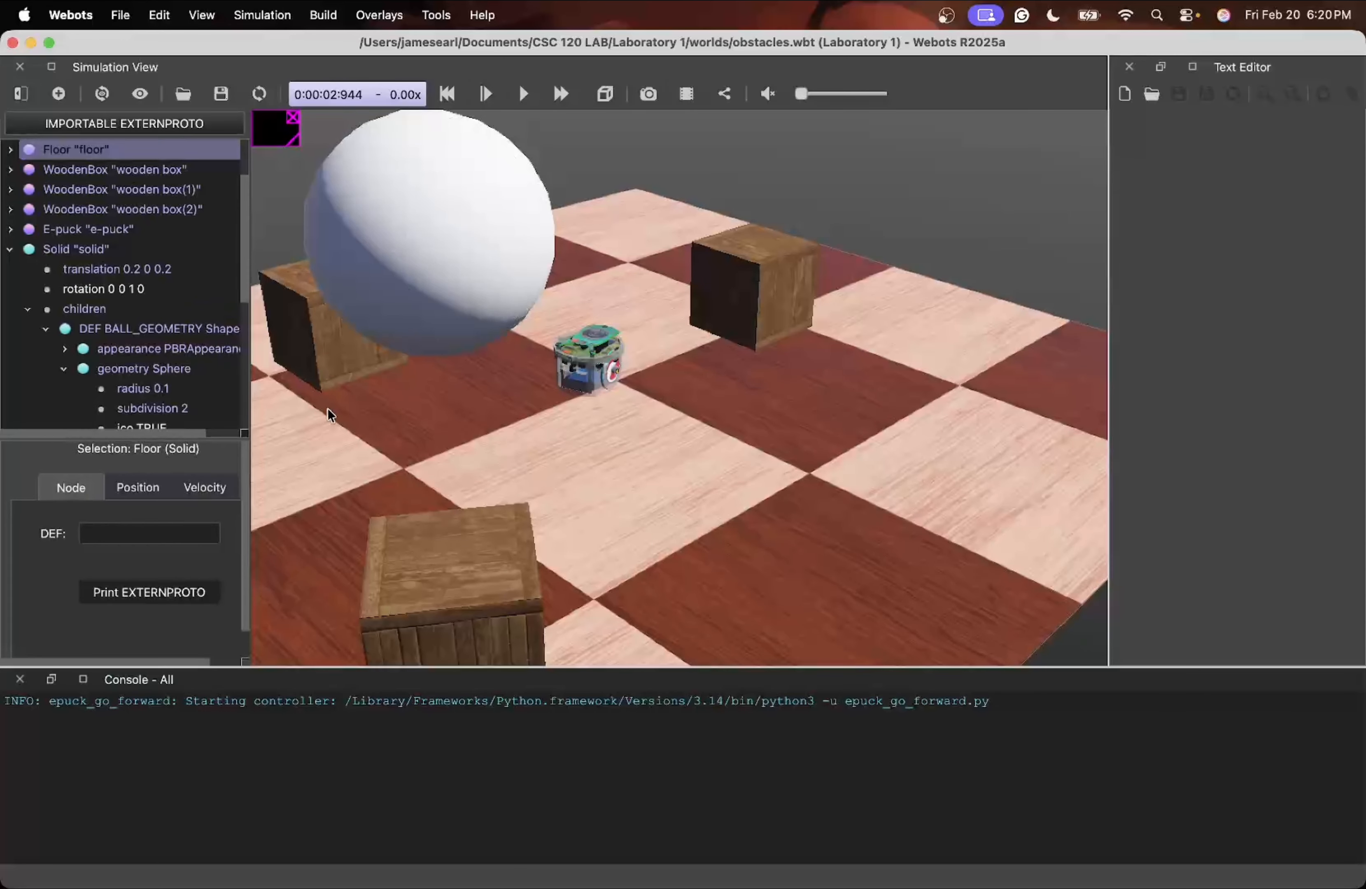
Examine the ball with its bounding wireframe in the 3D view and review the Solid's geometry fields
left_click(407, 250)
left_click_drag(408, 250, 403, 303)
scroll(411, 272, "down", 5)
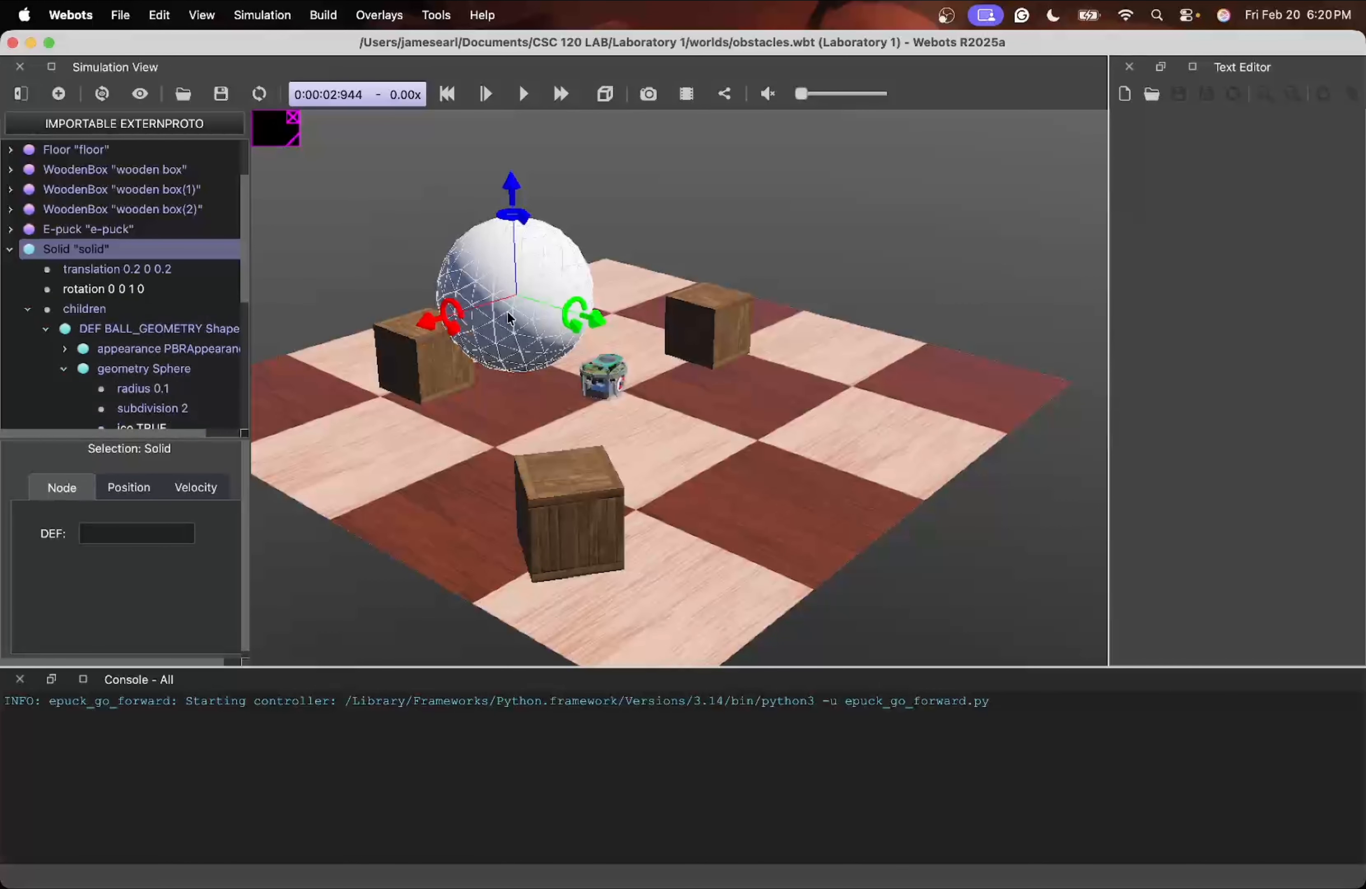
mouse_move(508, 313)
left_mouse_down()
mouse_move(469, 315)
mouse_move(595, 290)
mouse_move(482, 319)
left_mouse_up()
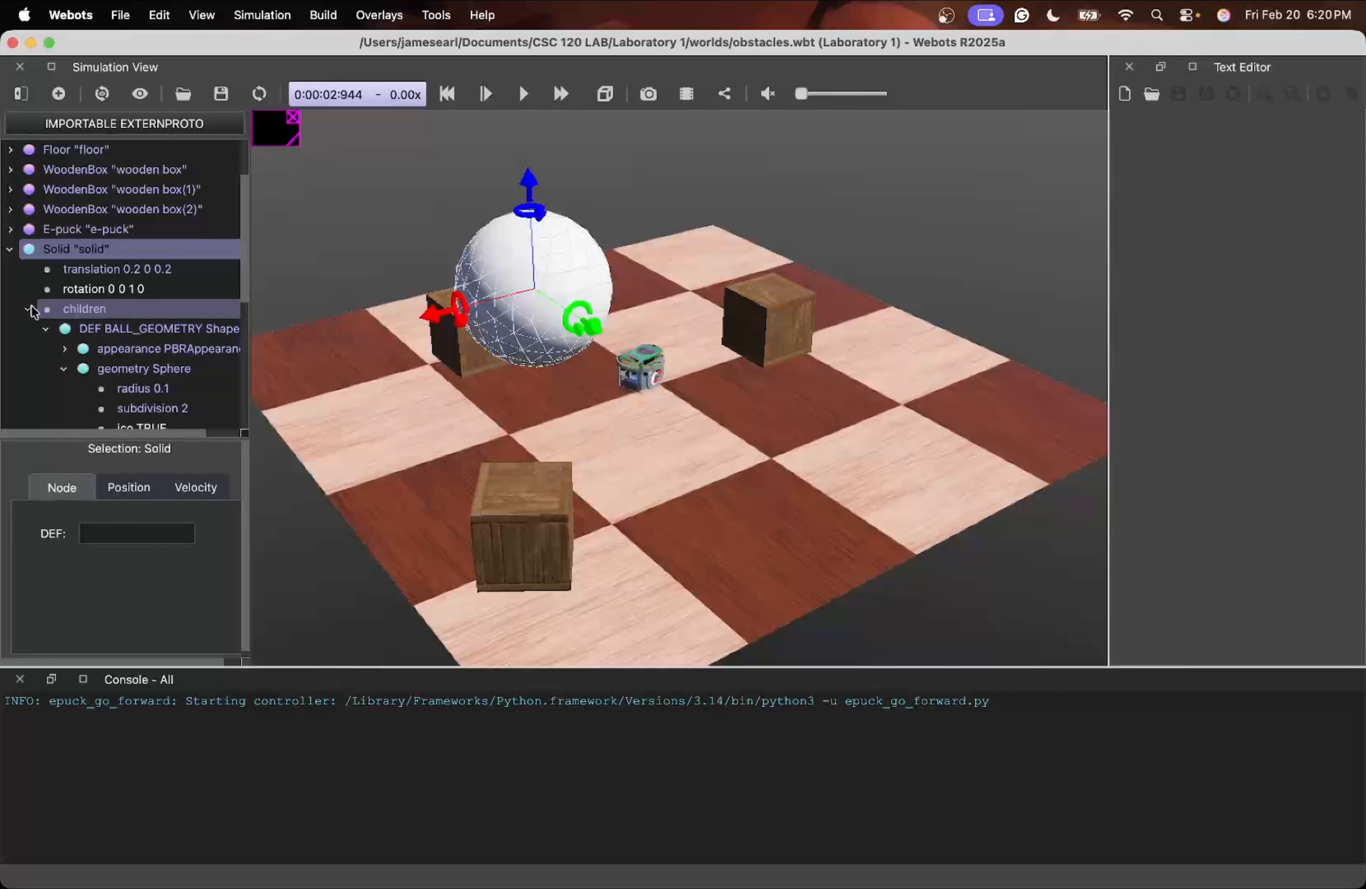
scroll(170, 333, "down", 3)
scroll(171, 338, "up", 2)
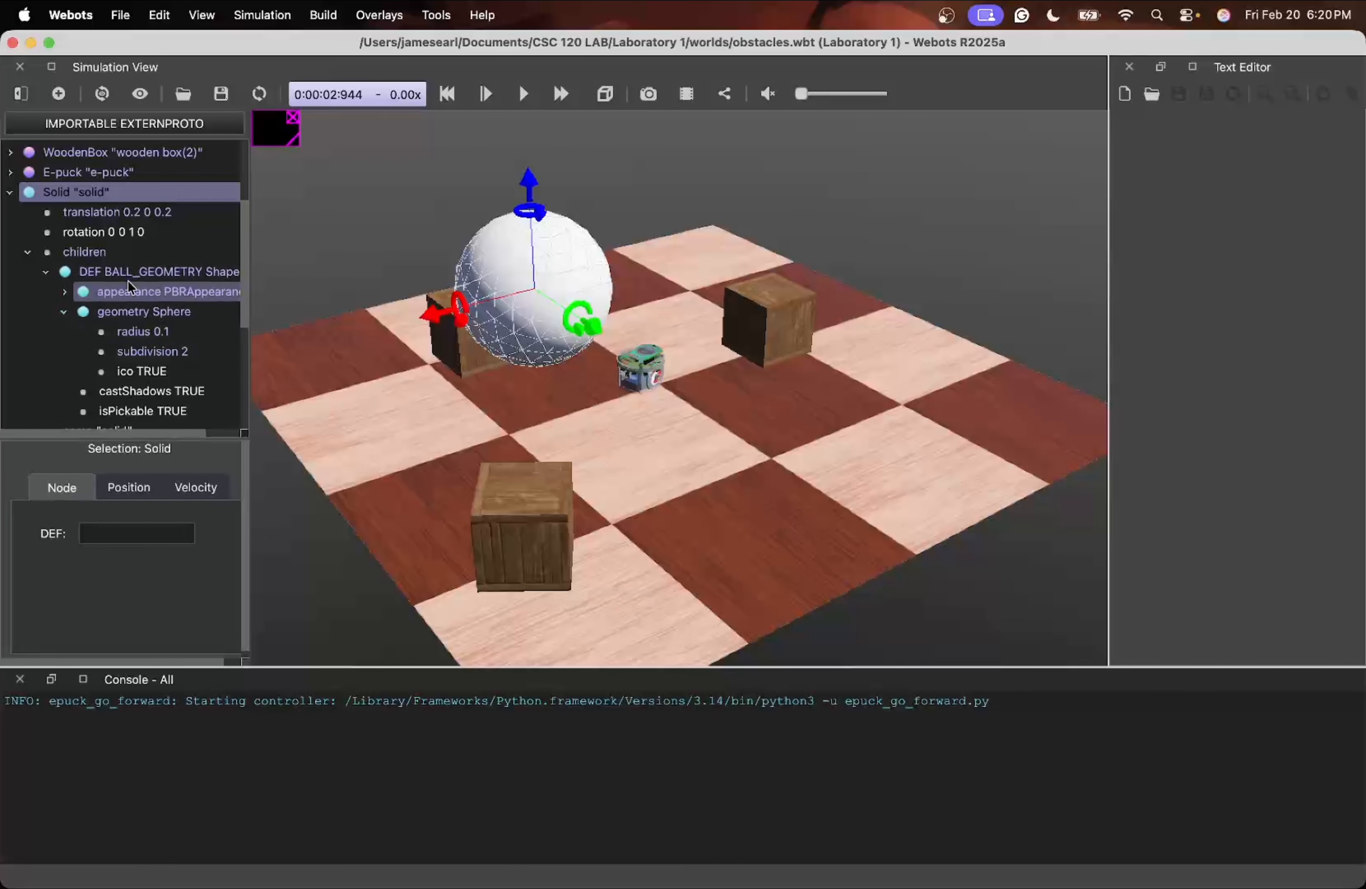
scroll(151, 354, "down", 3)
scroll(148, 276, "up", 3)
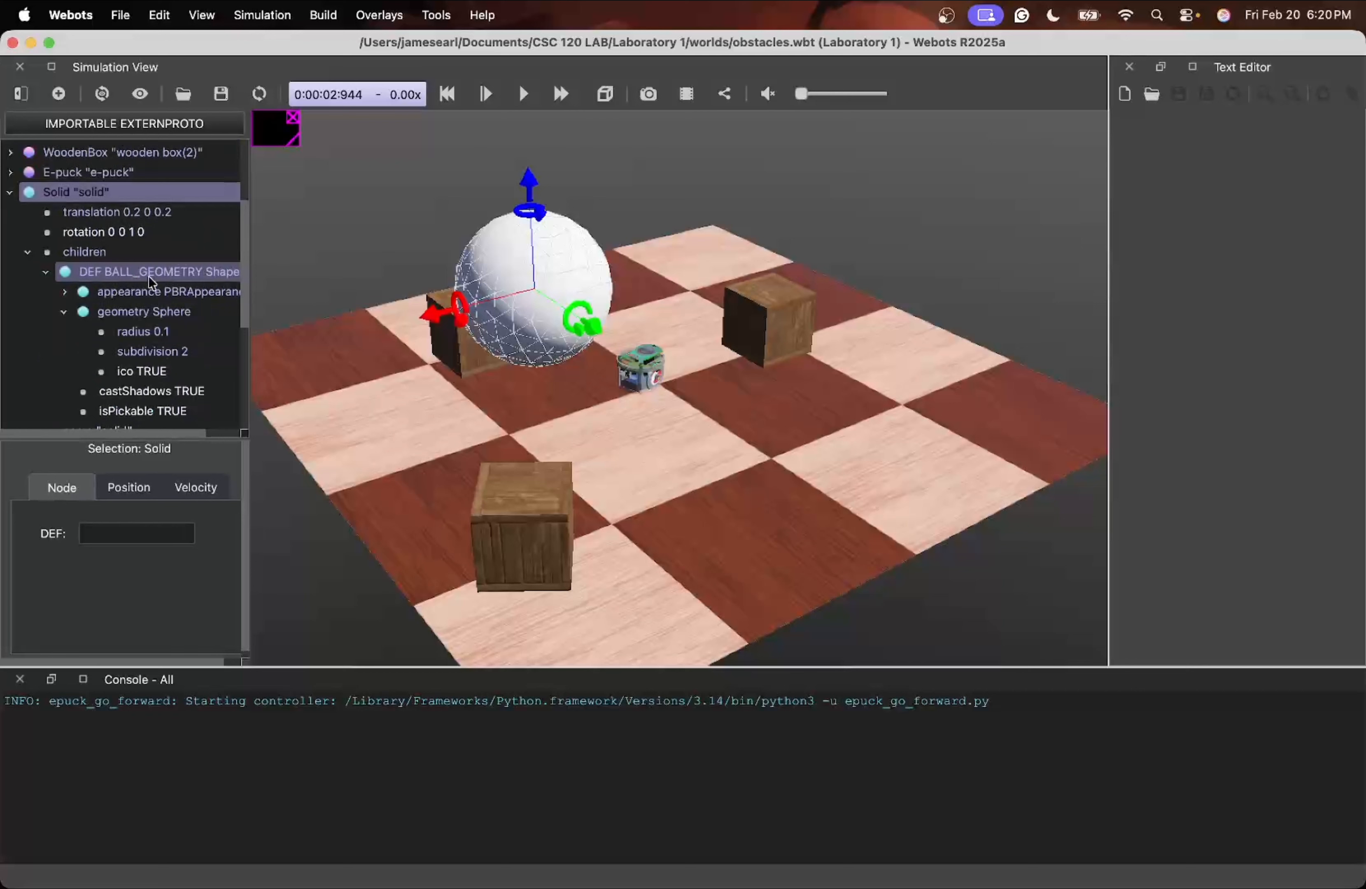
scroll(151, 294, "down", 3)
scroll(142, 338, "up", 2)
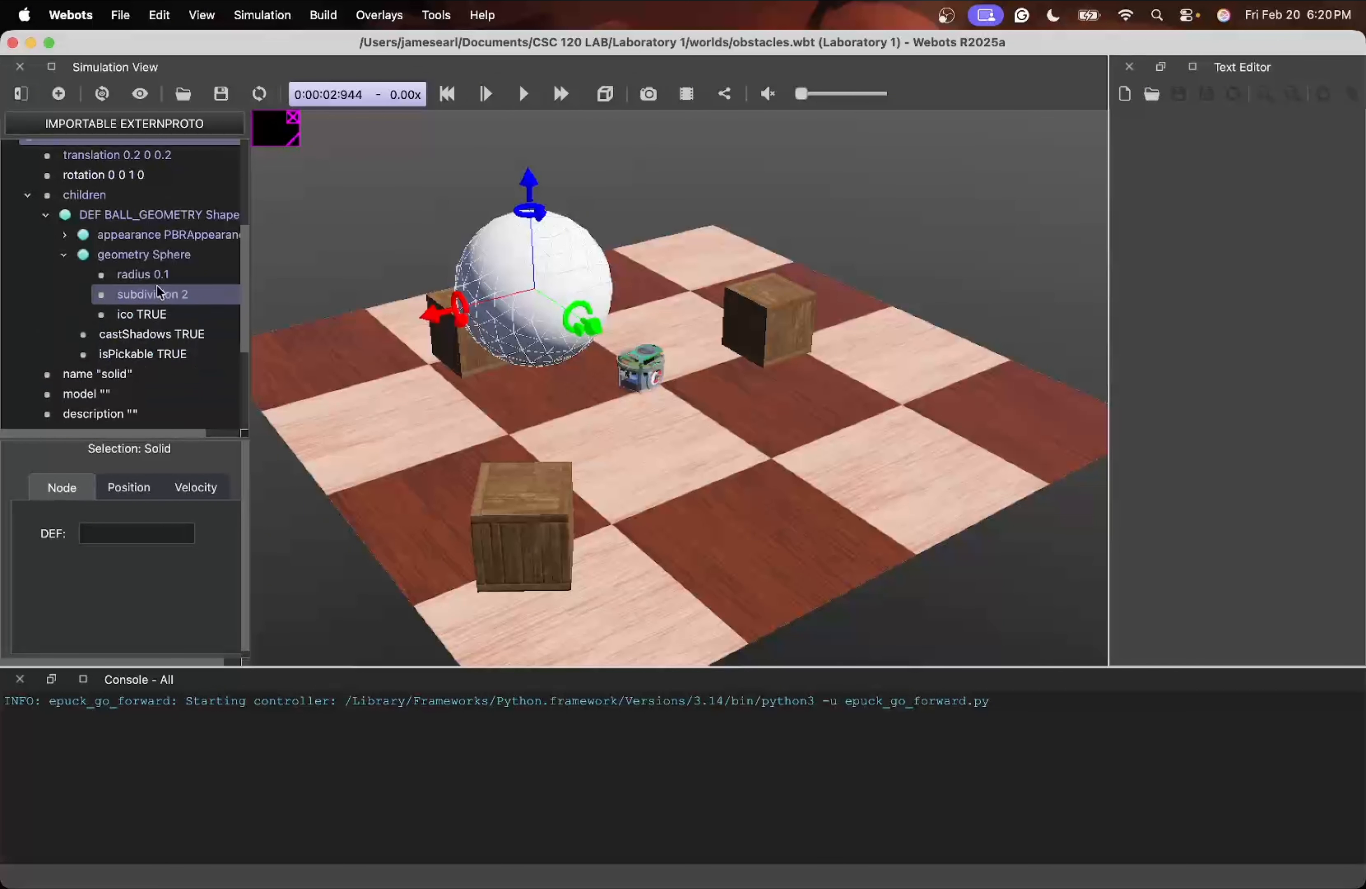
Set the radius of the BALL_GEOMETRY Shape's geometry Sphere to 0.05
left_click(189, 273)
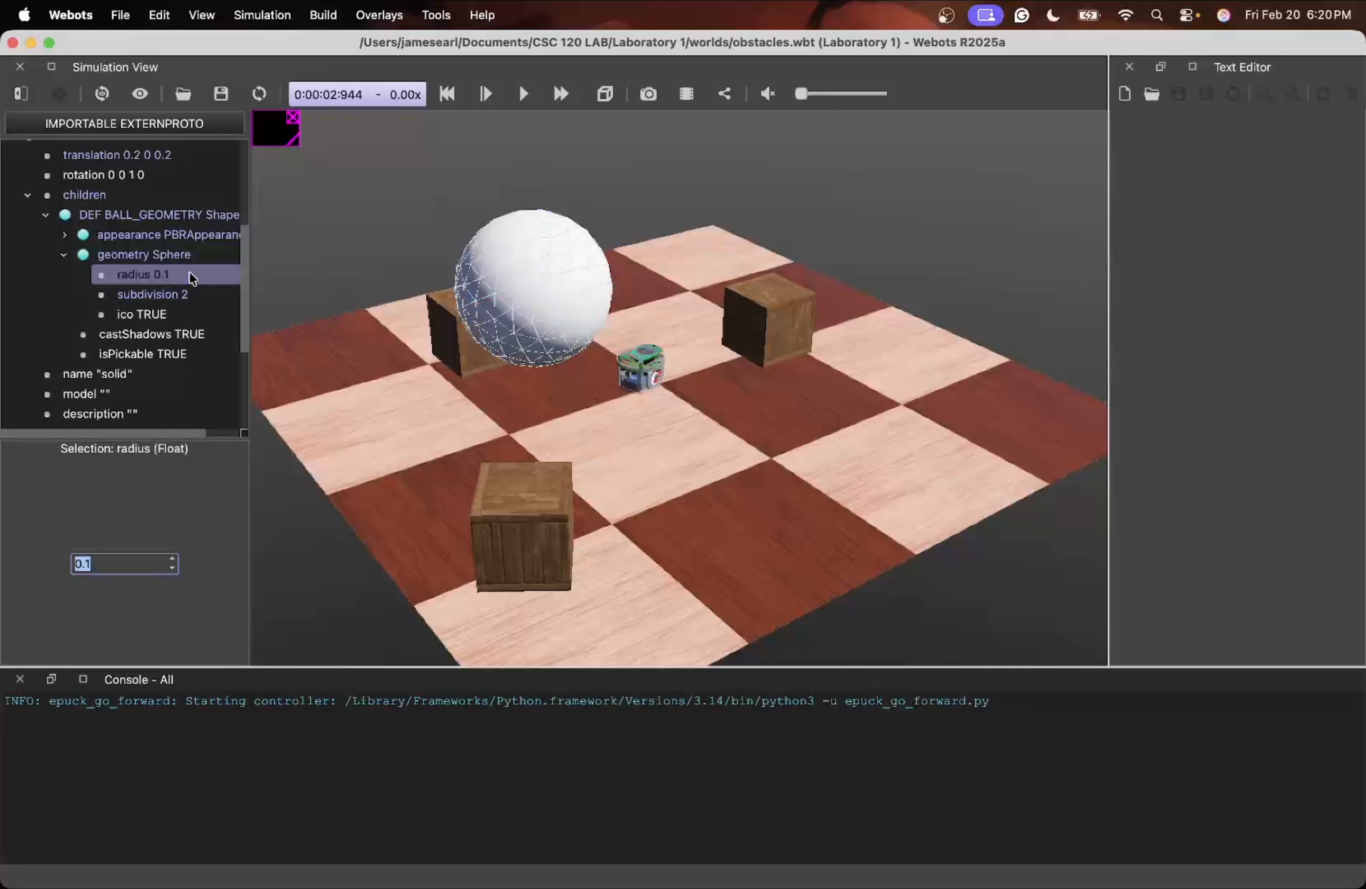
left_click(110, 567)
type("05")
key("Return")
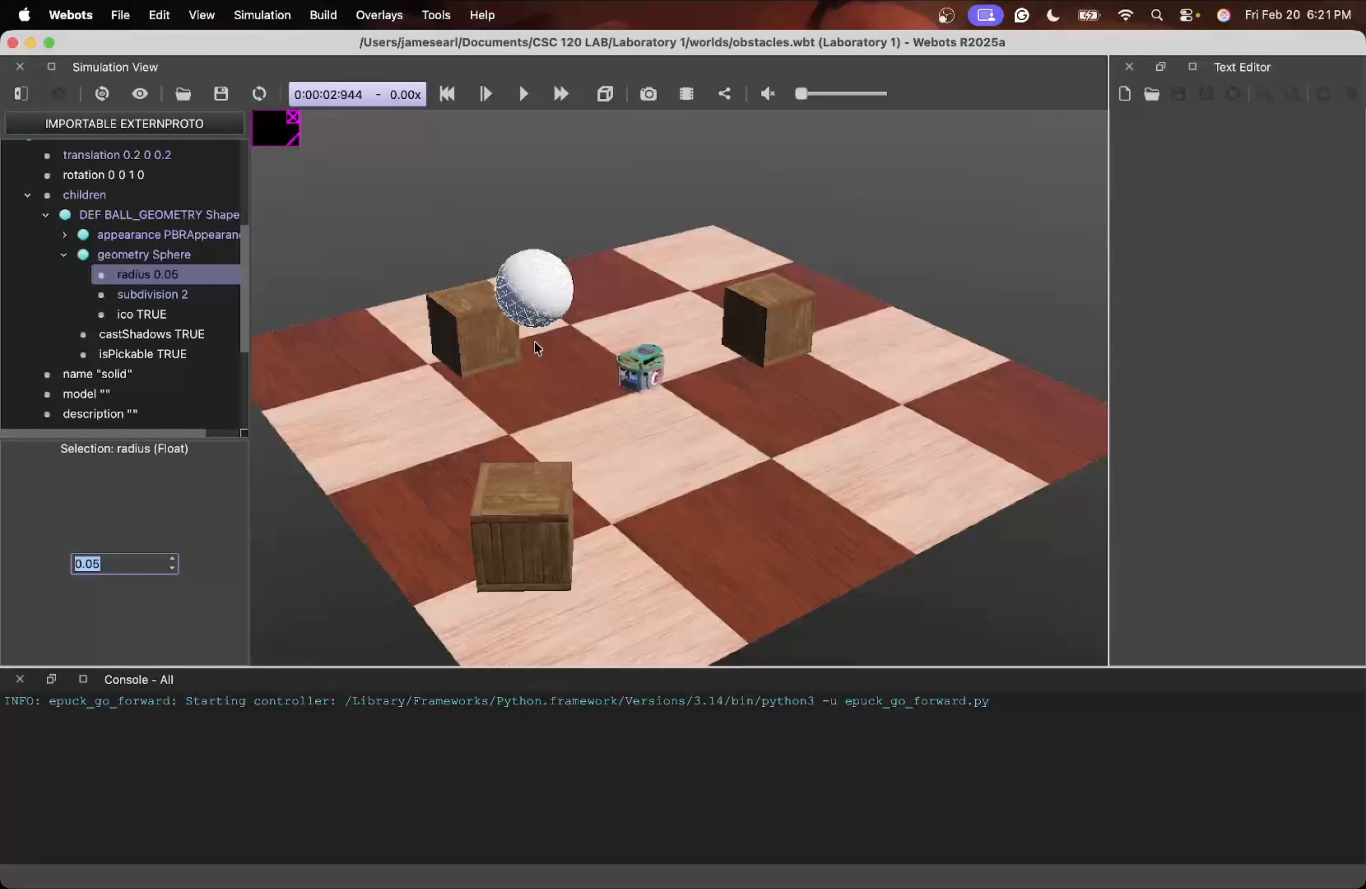
Select the ball's Solid node and collapse the BALL_GEOMETRY Shape within its children
left_click_drag(365, 358, 296, 308)
scroll(139, 238, "up", 3)
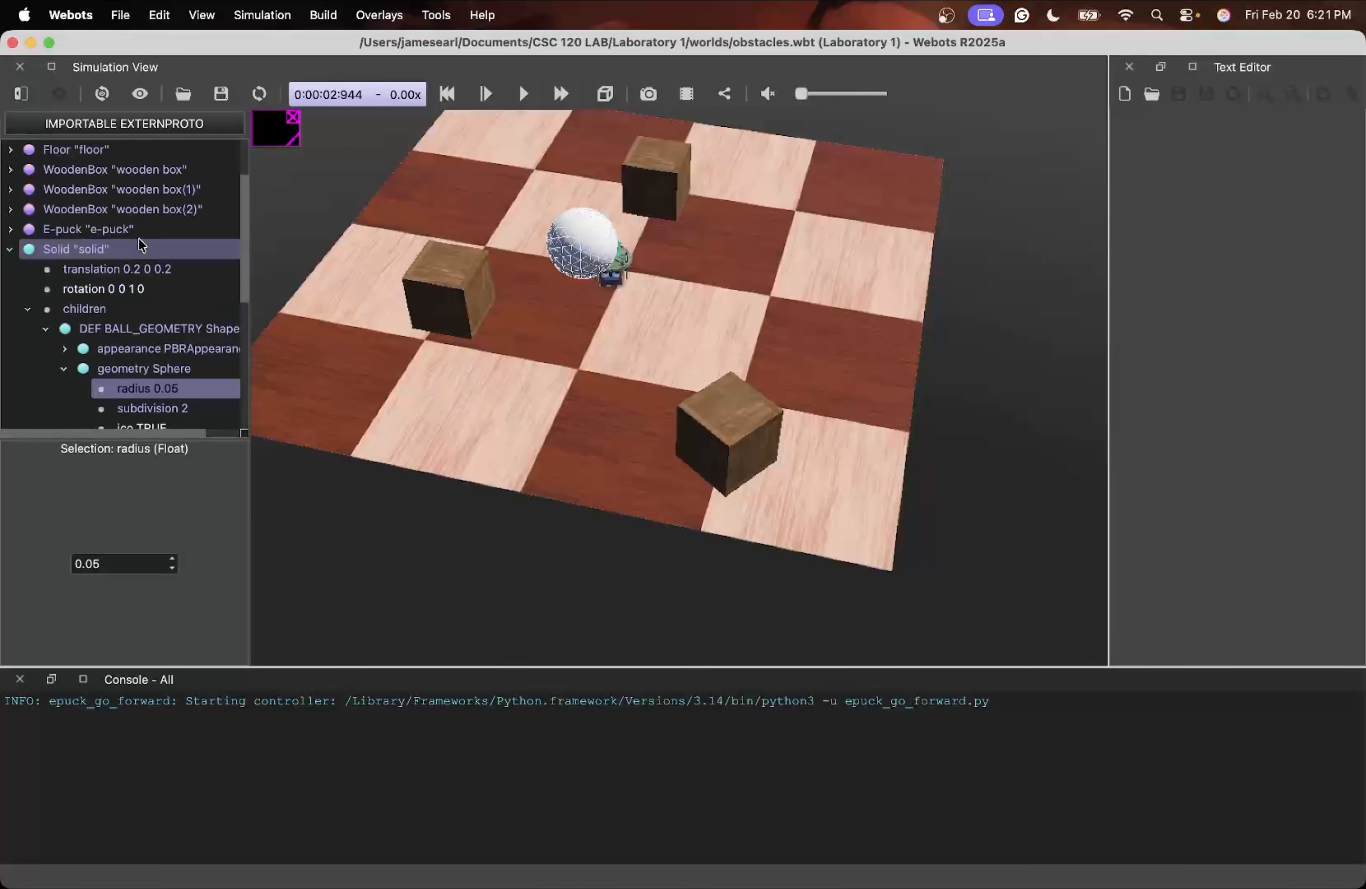
left_click(10, 250)
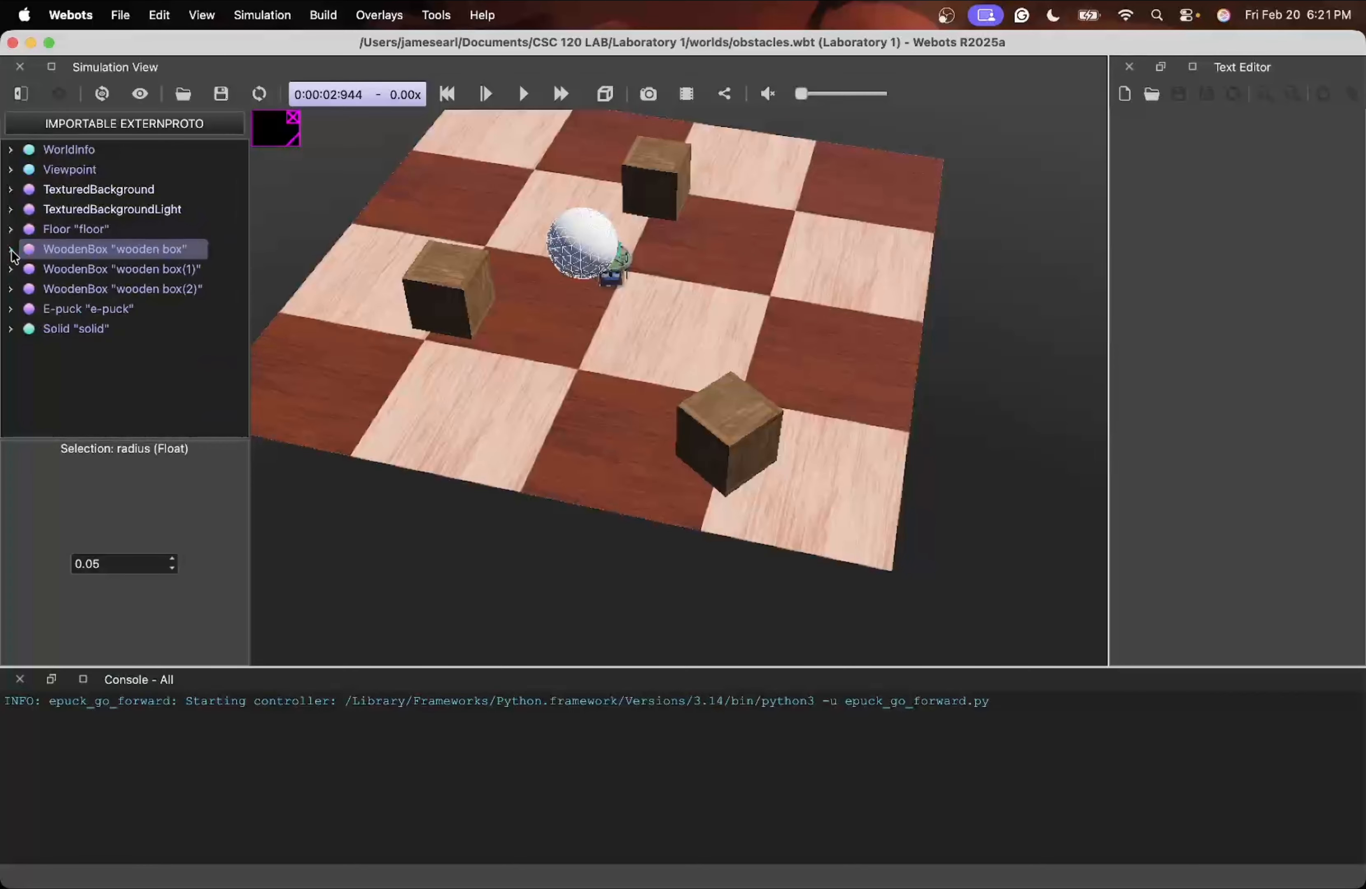
left_click(62, 327)
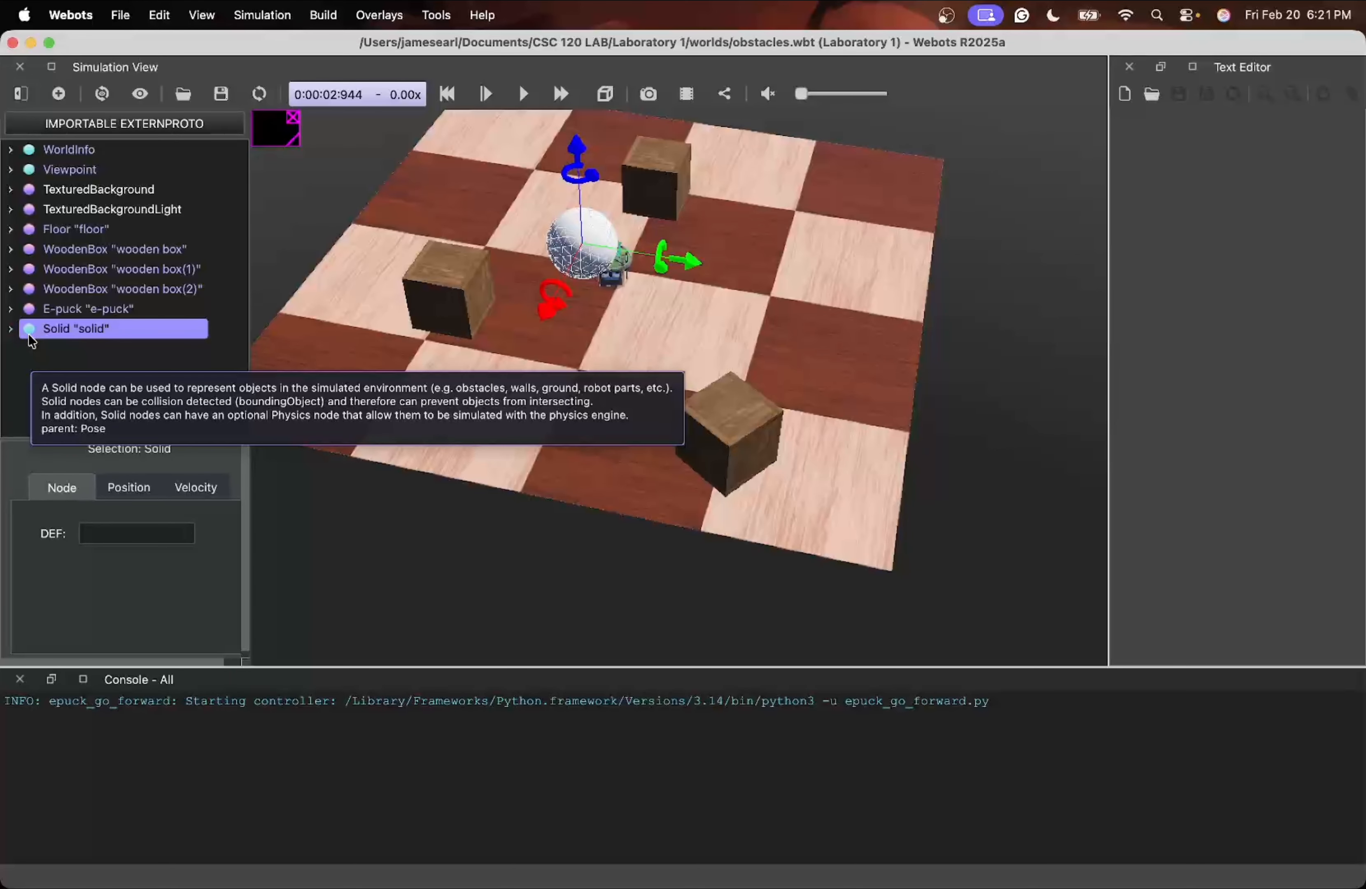
left_click(10, 329)
scroll(177, 361, "down", 3)
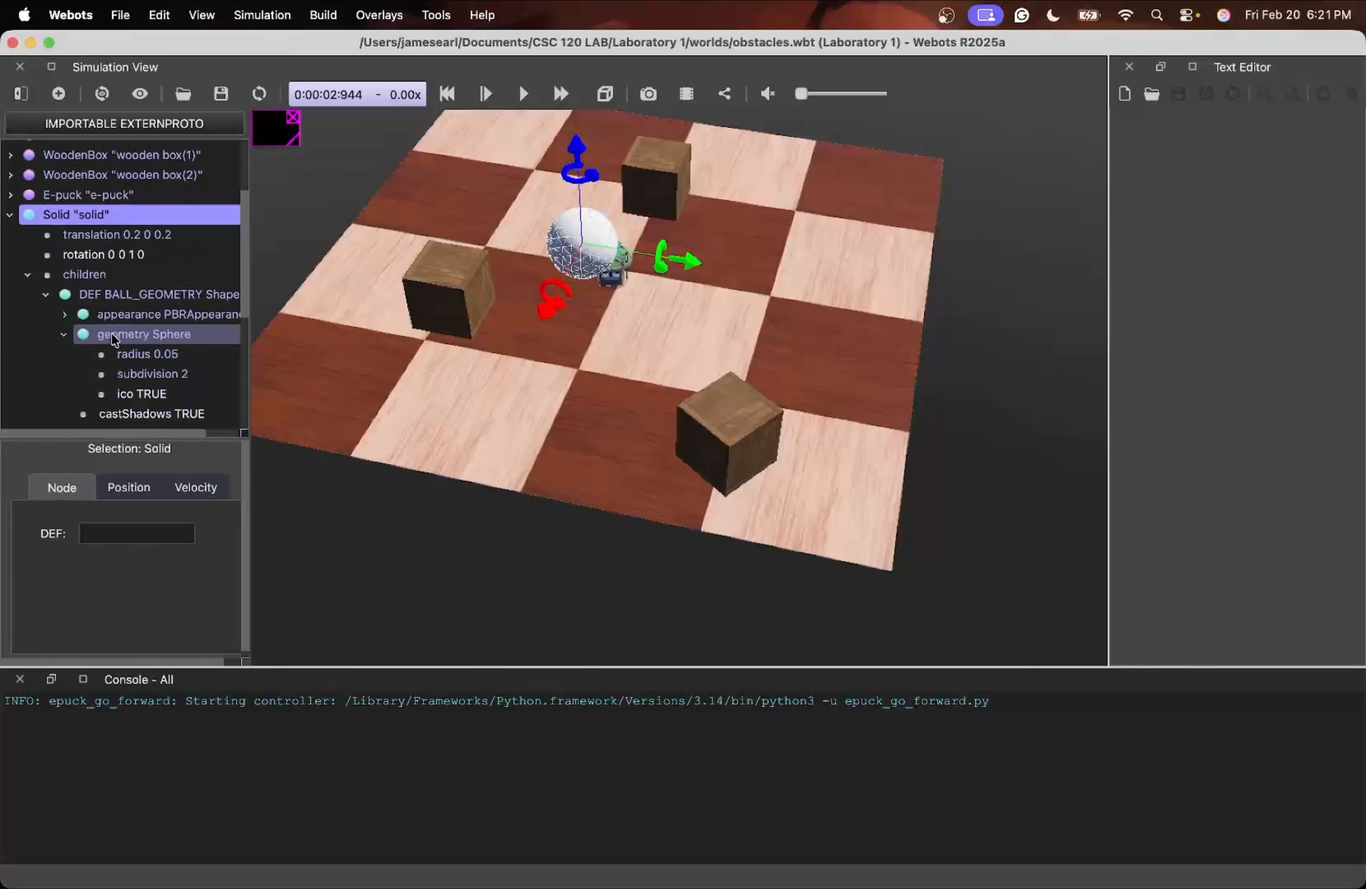
scroll(139, 337, "down", 3)
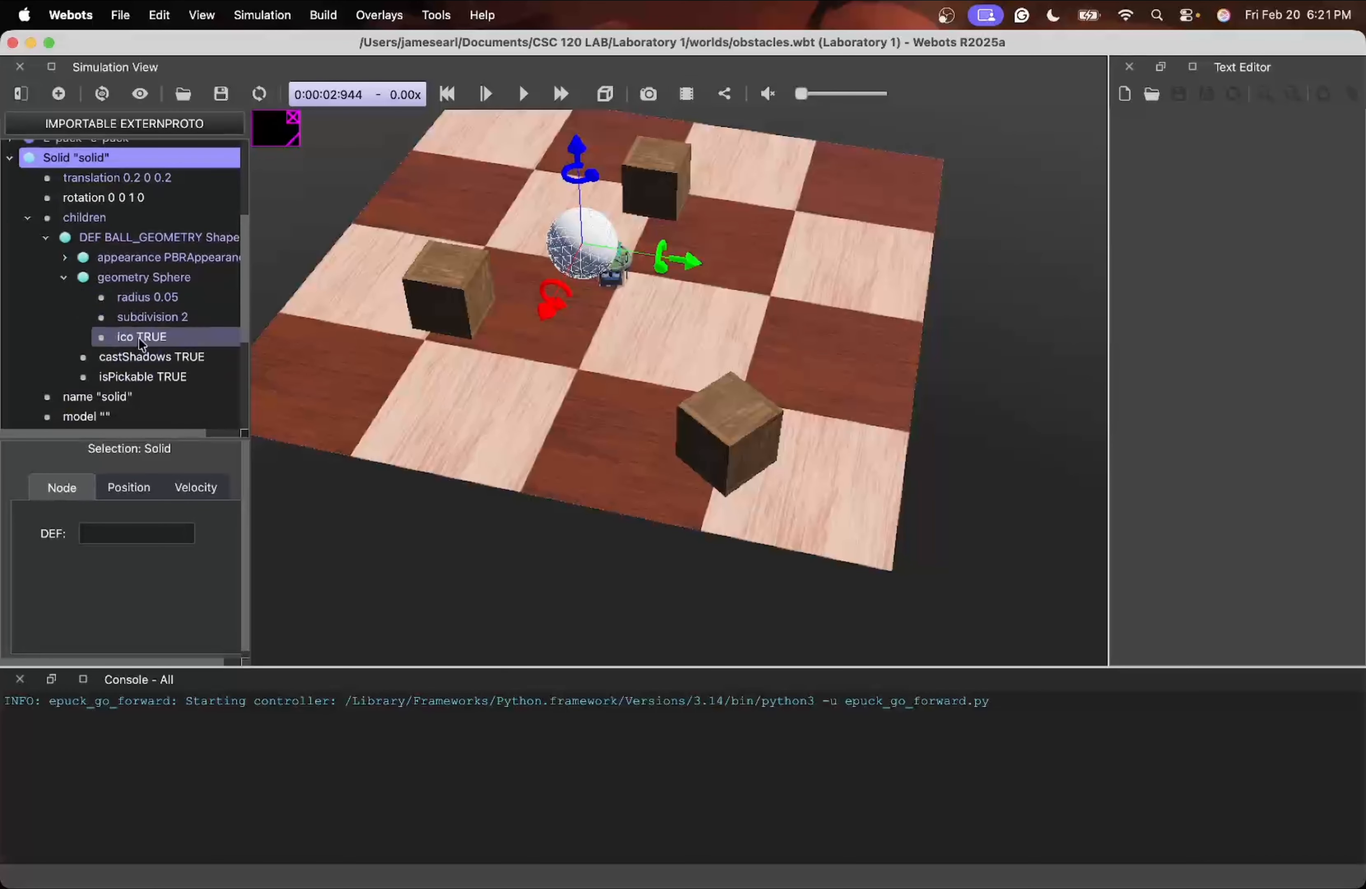
left_click(46, 238)
scroll(67, 254, "up", 6)
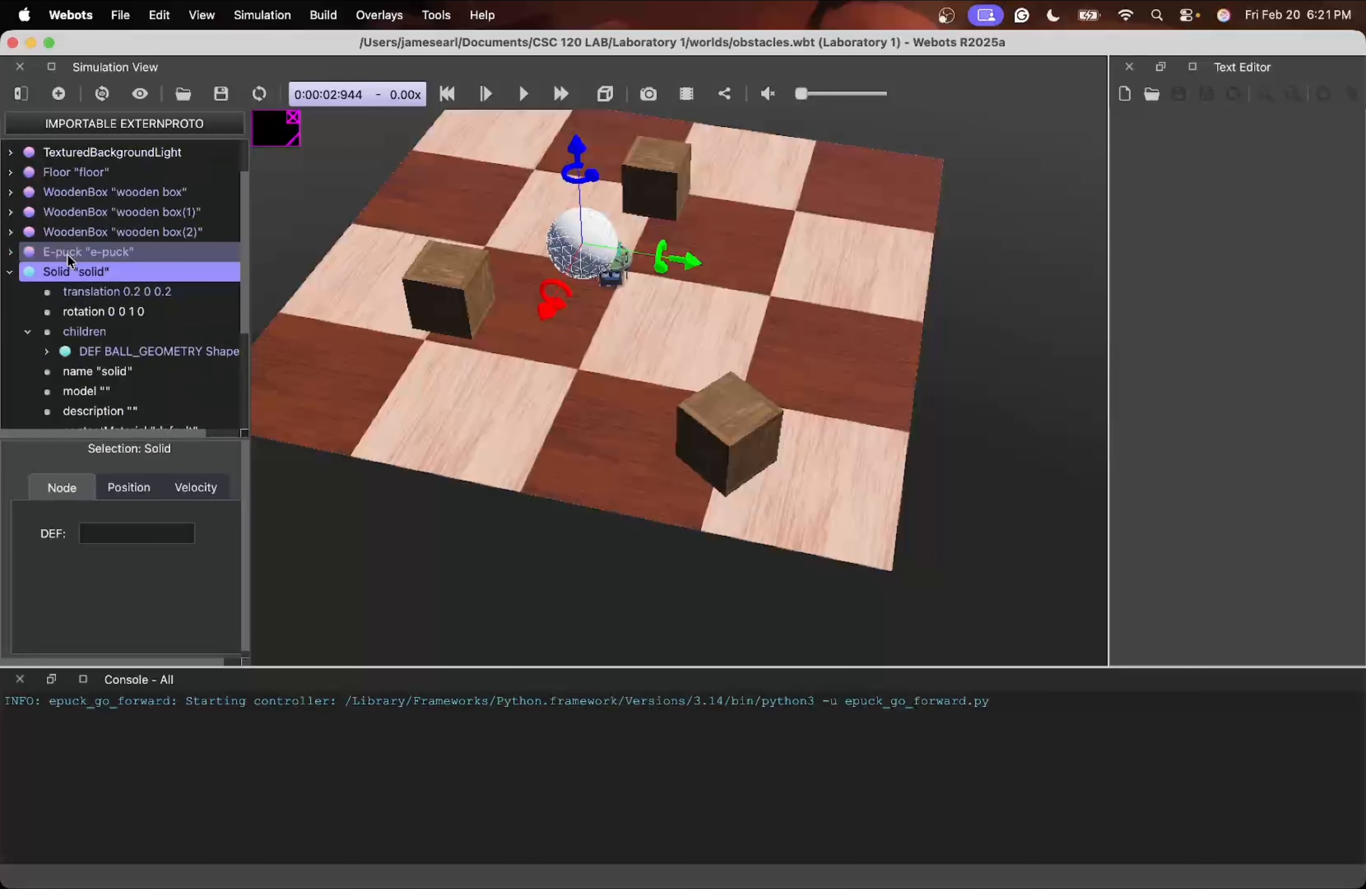
Add a second Solid base node to the world after the existing ball's Solid
left_click(11, 272)
left_click(139, 488)
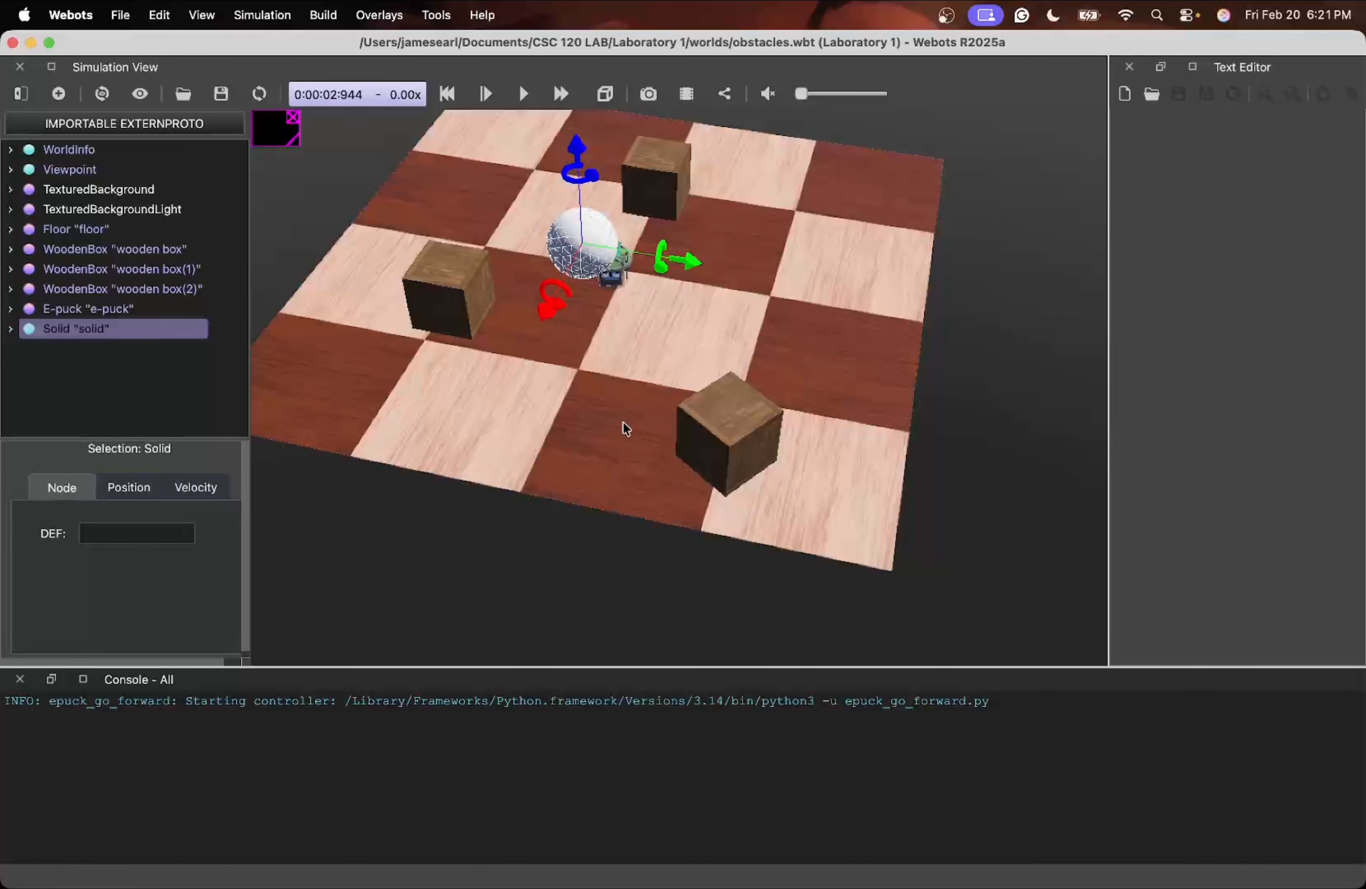
left_click_drag(623, 422, 415, 375)
right_click(92, 333)
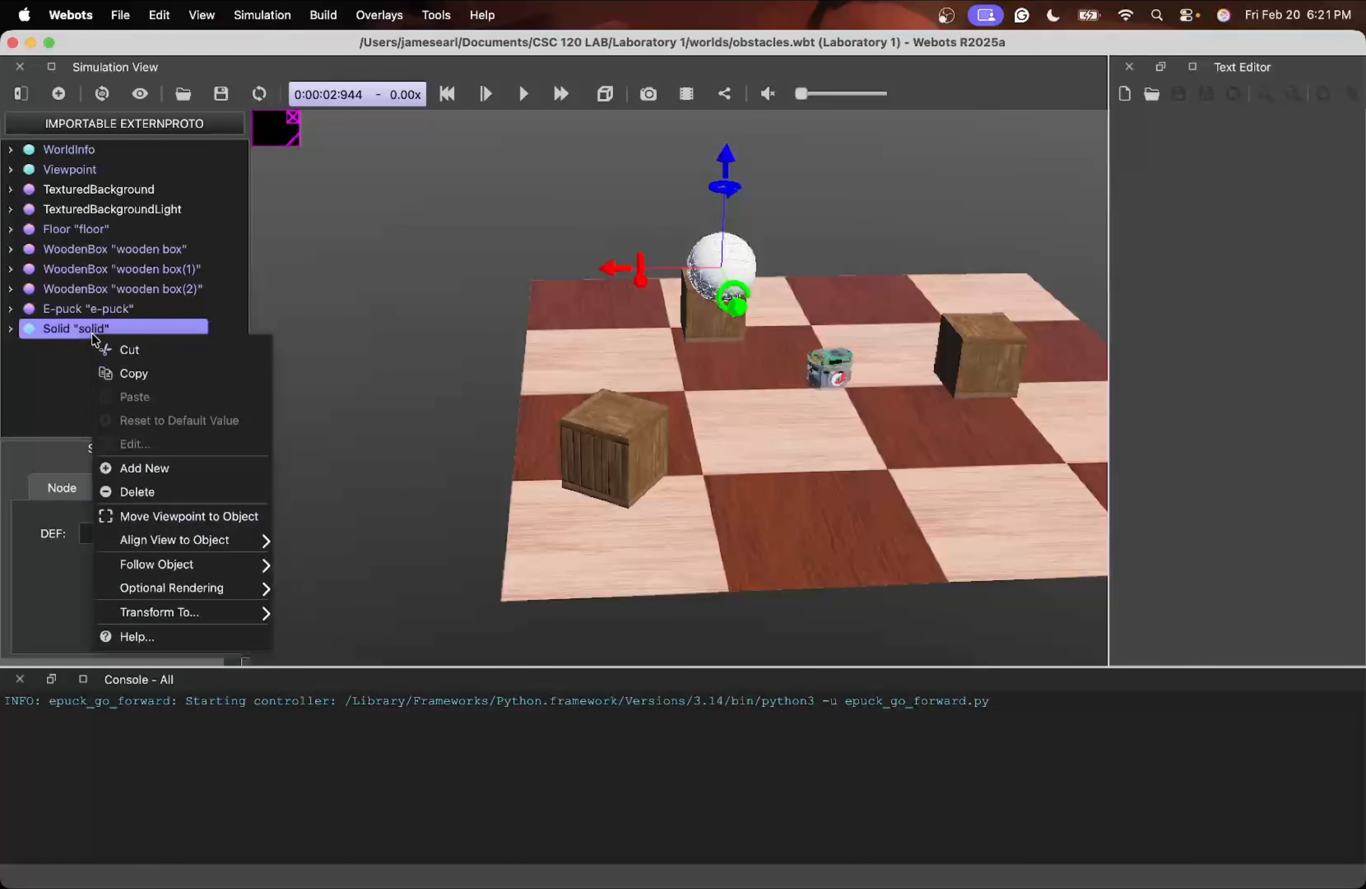
left_click(202, 469)
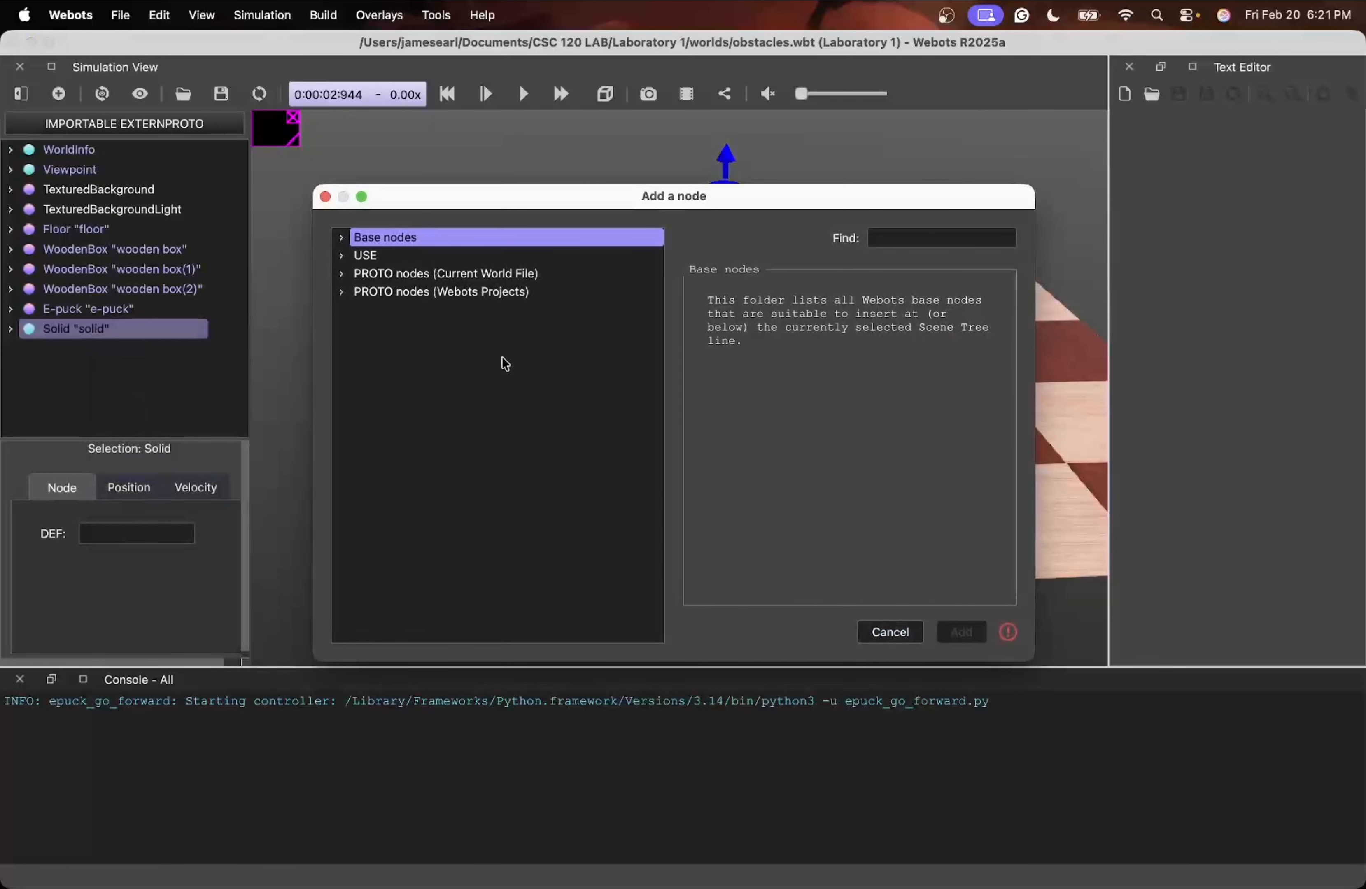
left_click(353, 261)
left_click(346, 258)
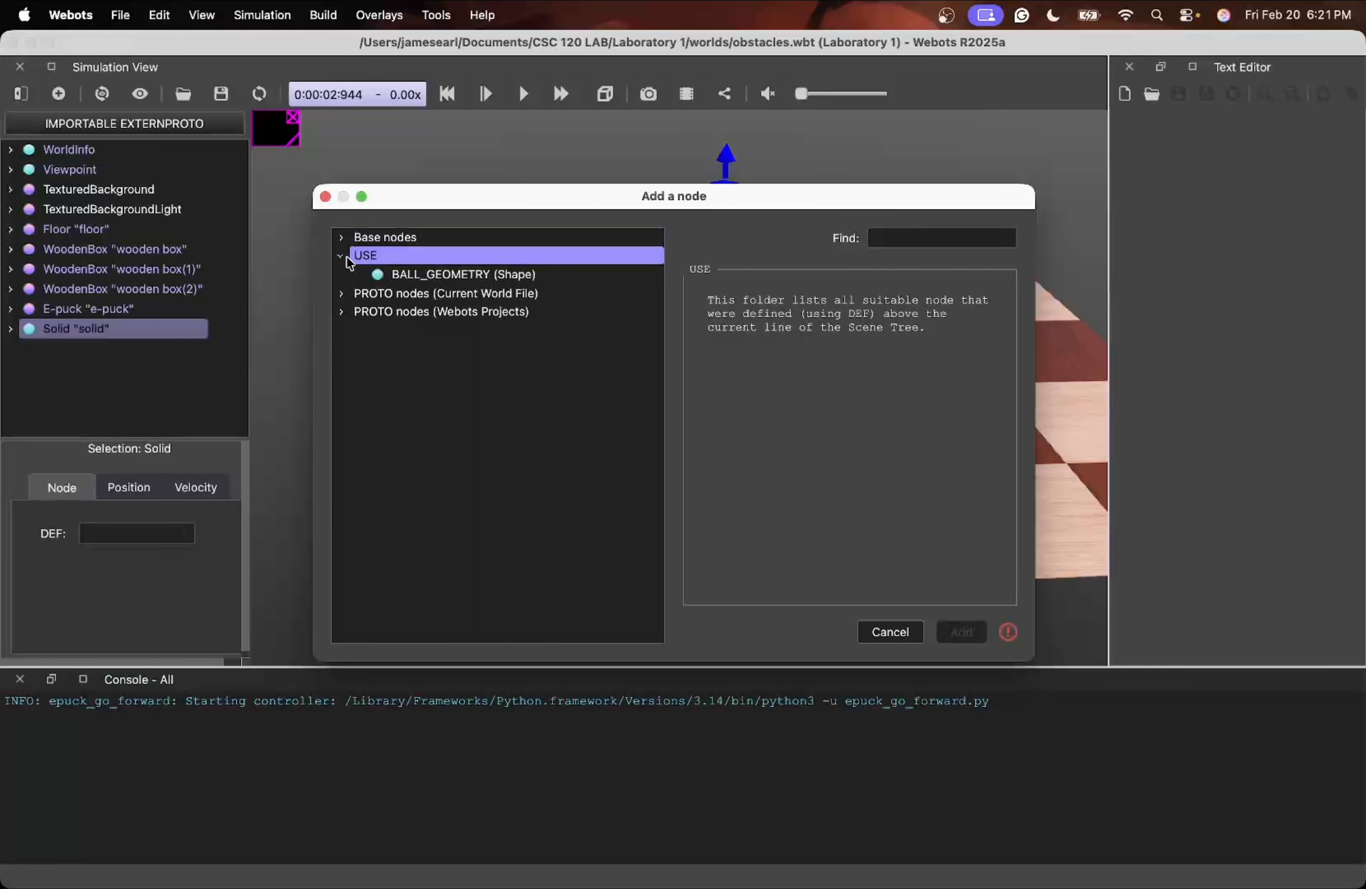
left_click(349, 259)
left_click(349, 240)
left_click(348, 239)
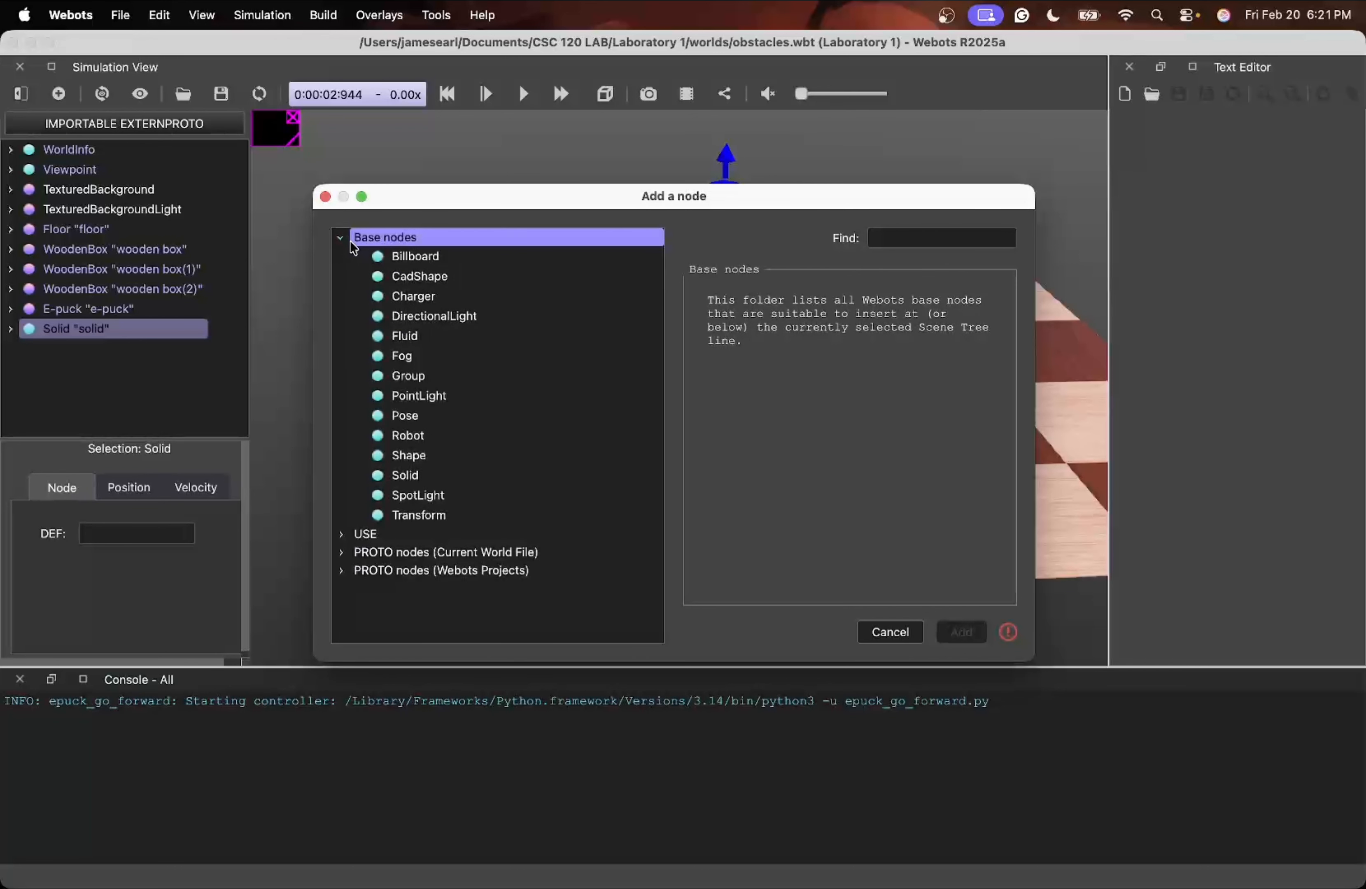
left_click(451, 475)
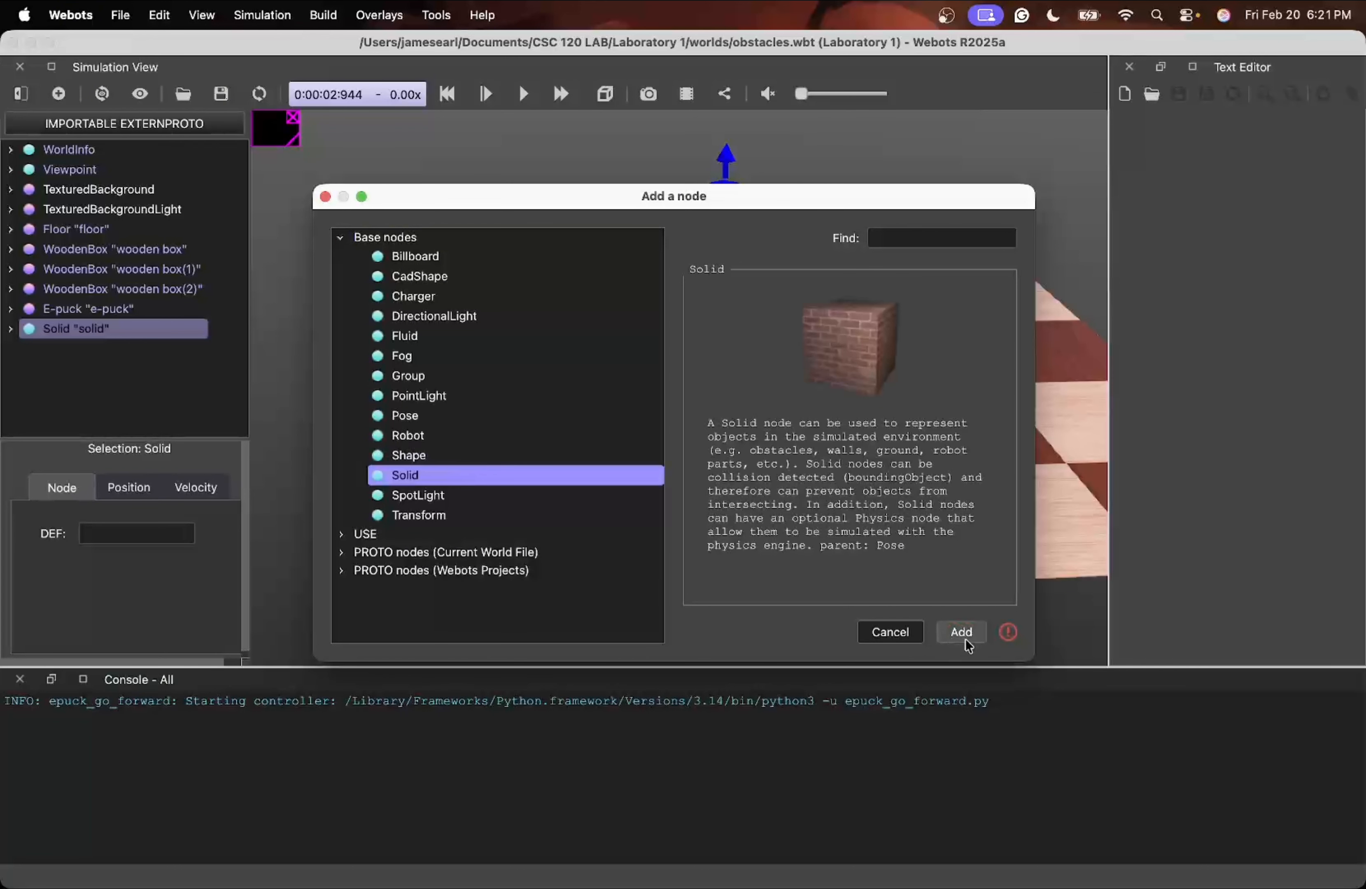
left_click(961, 633)
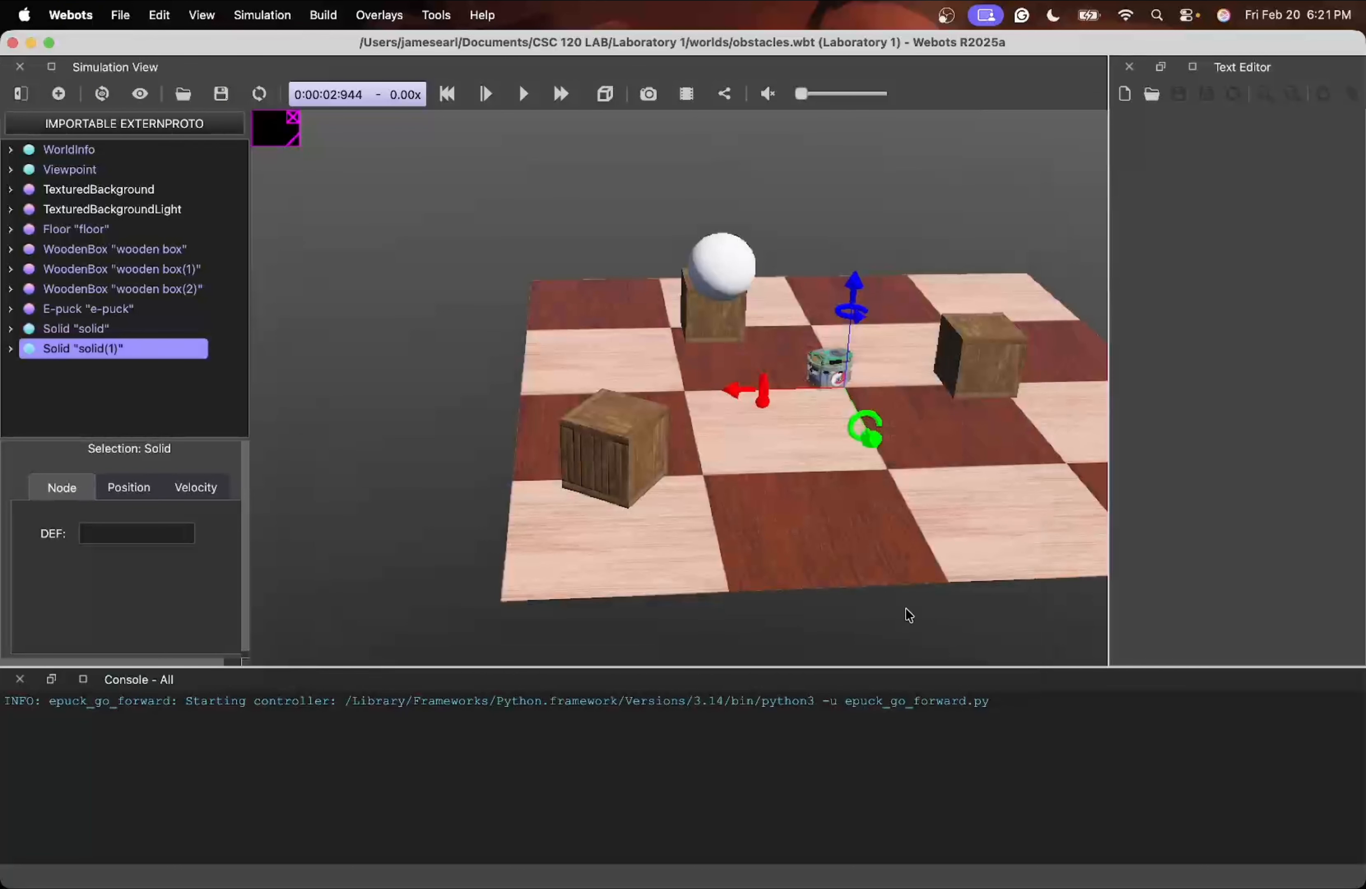
Add the BALL_GEOMETRY Shape as a USE reference to the children of the second Solid
left_click(11, 350)
left_click(108, 414)
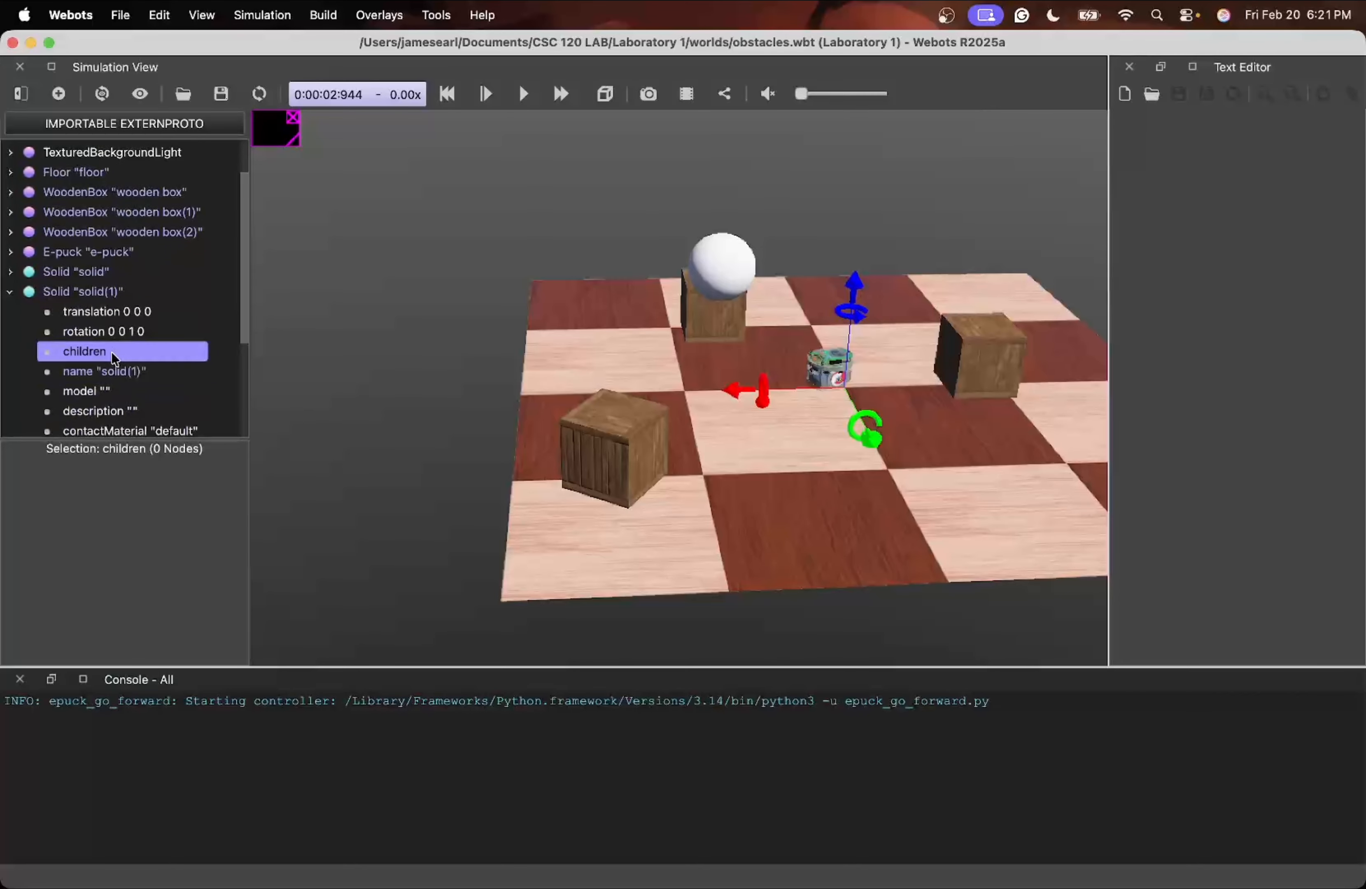
double_click(111, 352)
left_click(356, 257)
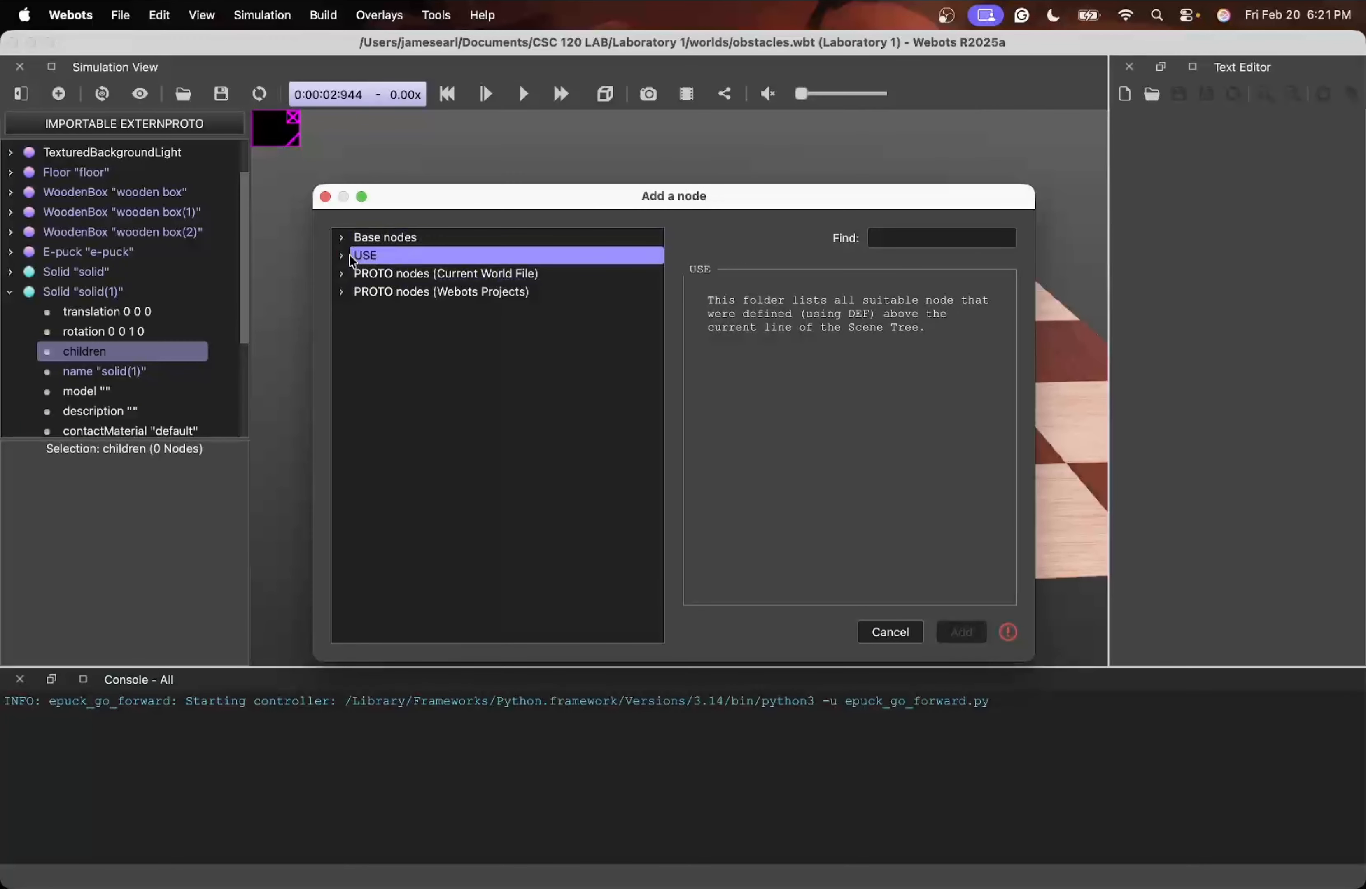
left_click(341, 256)
left_click(392, 275)
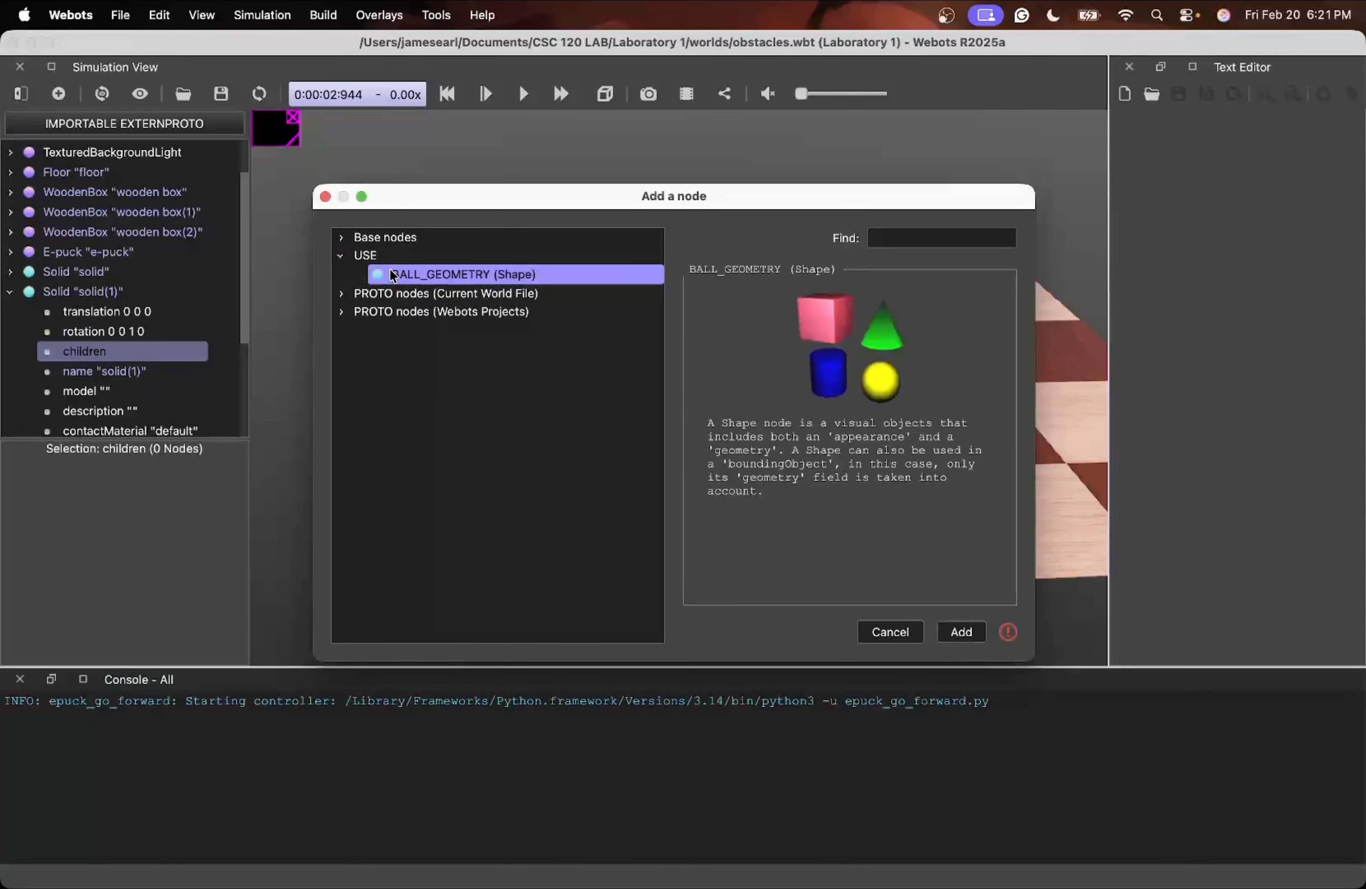
left_click(943, 647)
scroll(145, 381, "down", 2)
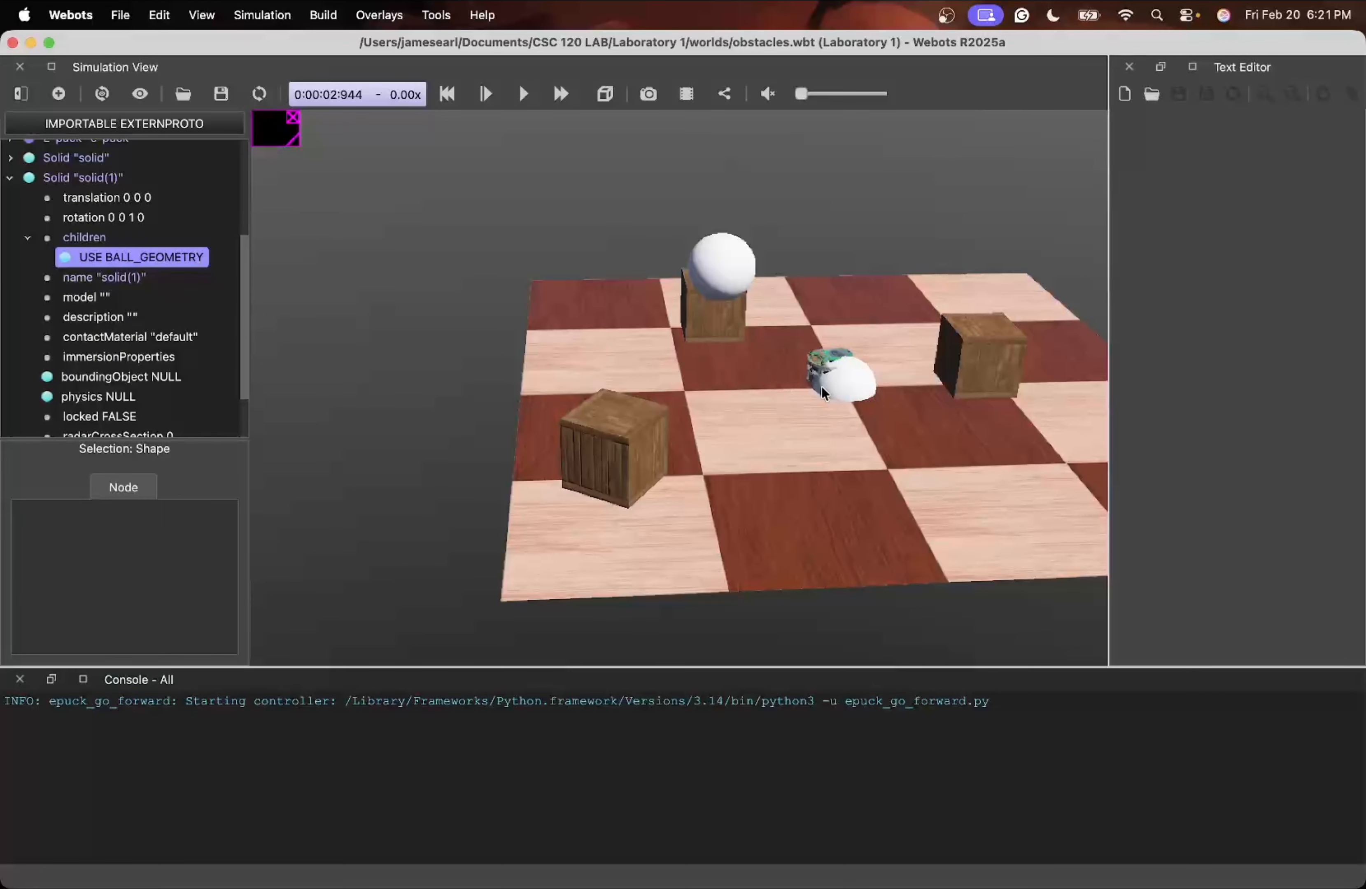
left_click_drag(823, 393, 786, 399)
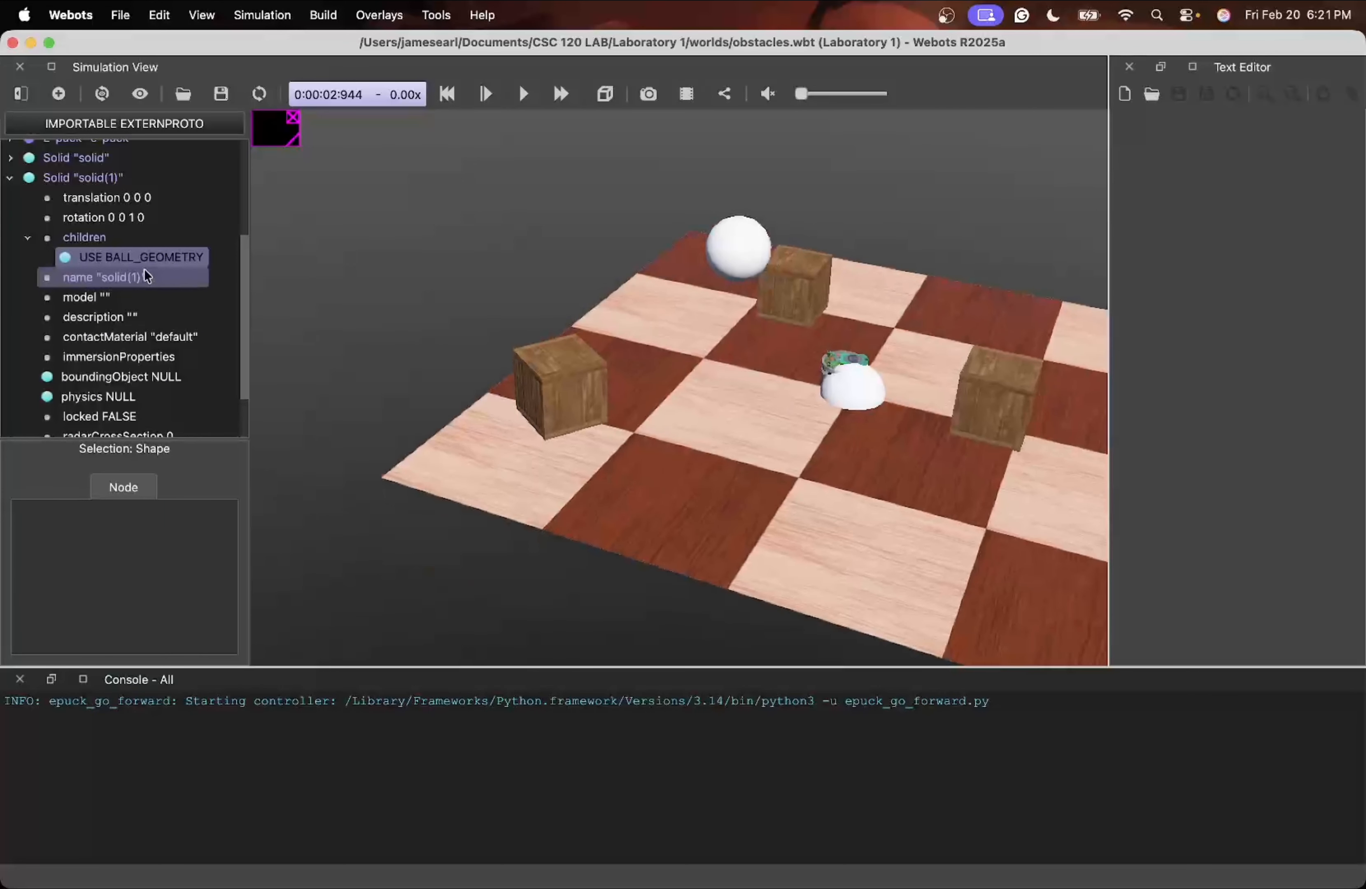
Collapse the second Solid's children and set its z translation to 0.02 m
left_click(28, 238)
left_click(151, 200)
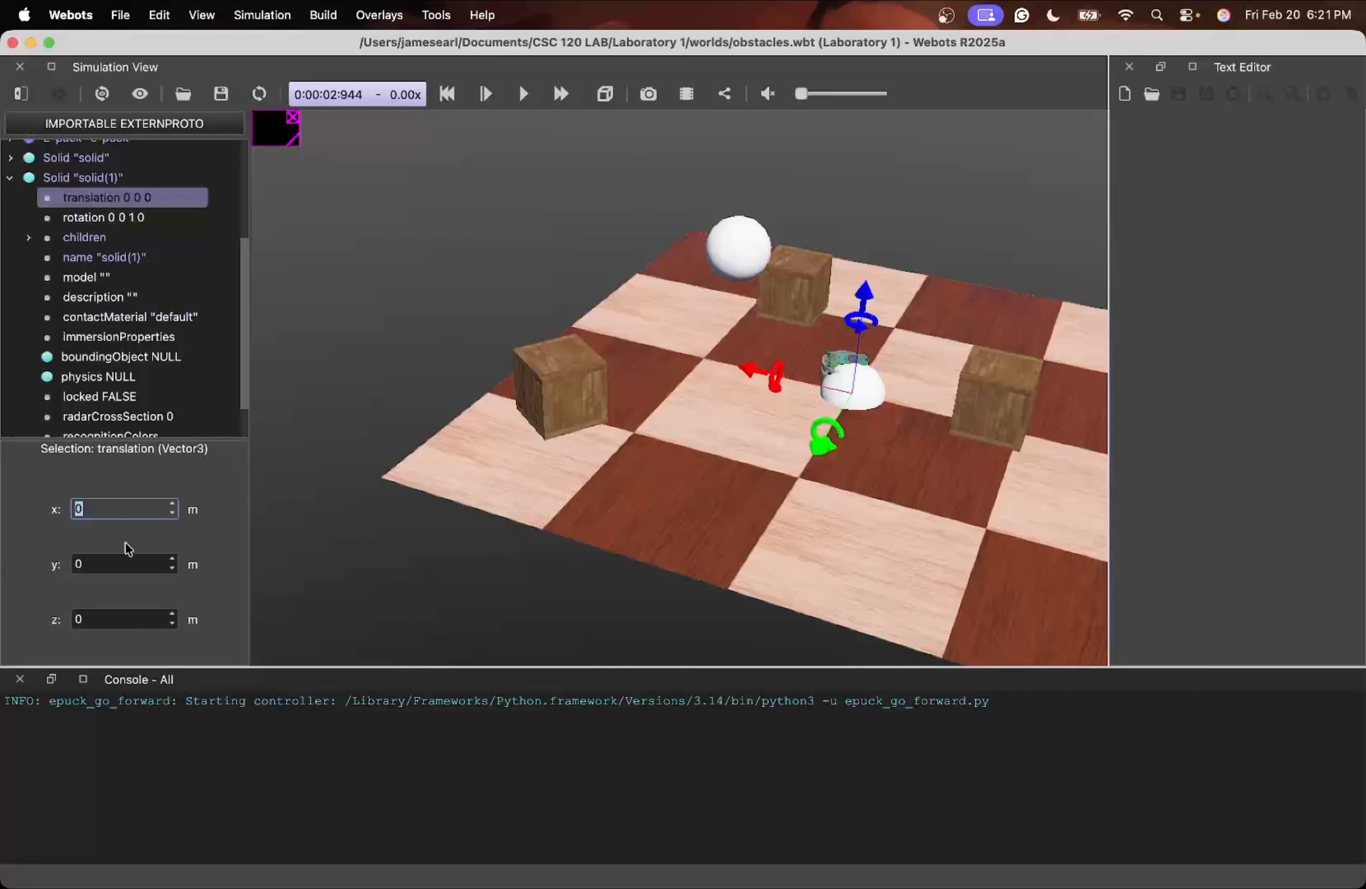
left_click(116, 512)
left_click(100, 616)
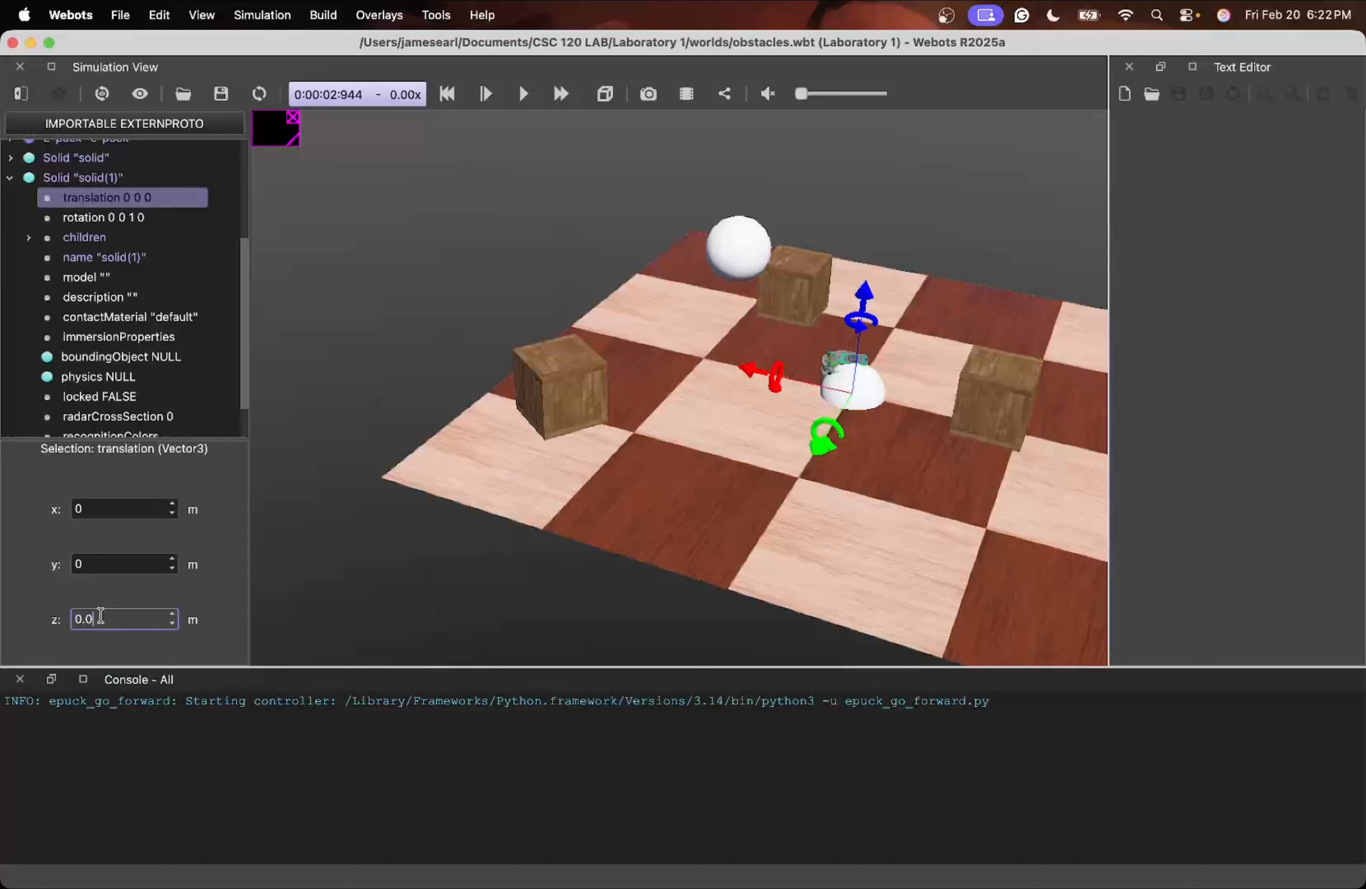
type(".02")
key("Return")
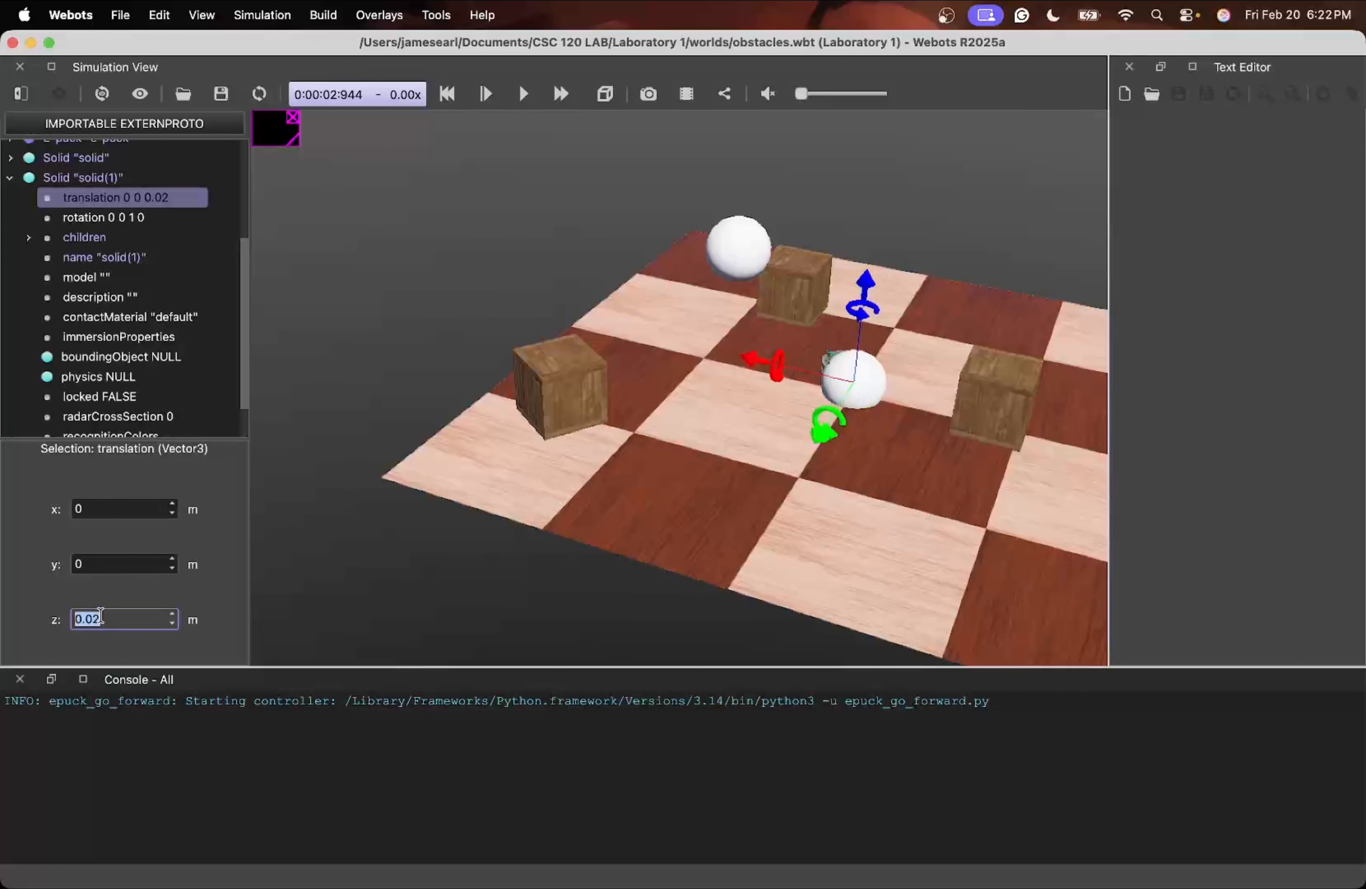
Set the second Solid's z translation to 0.2 m
key("BackSpace")
type("0.2")
key("Return")
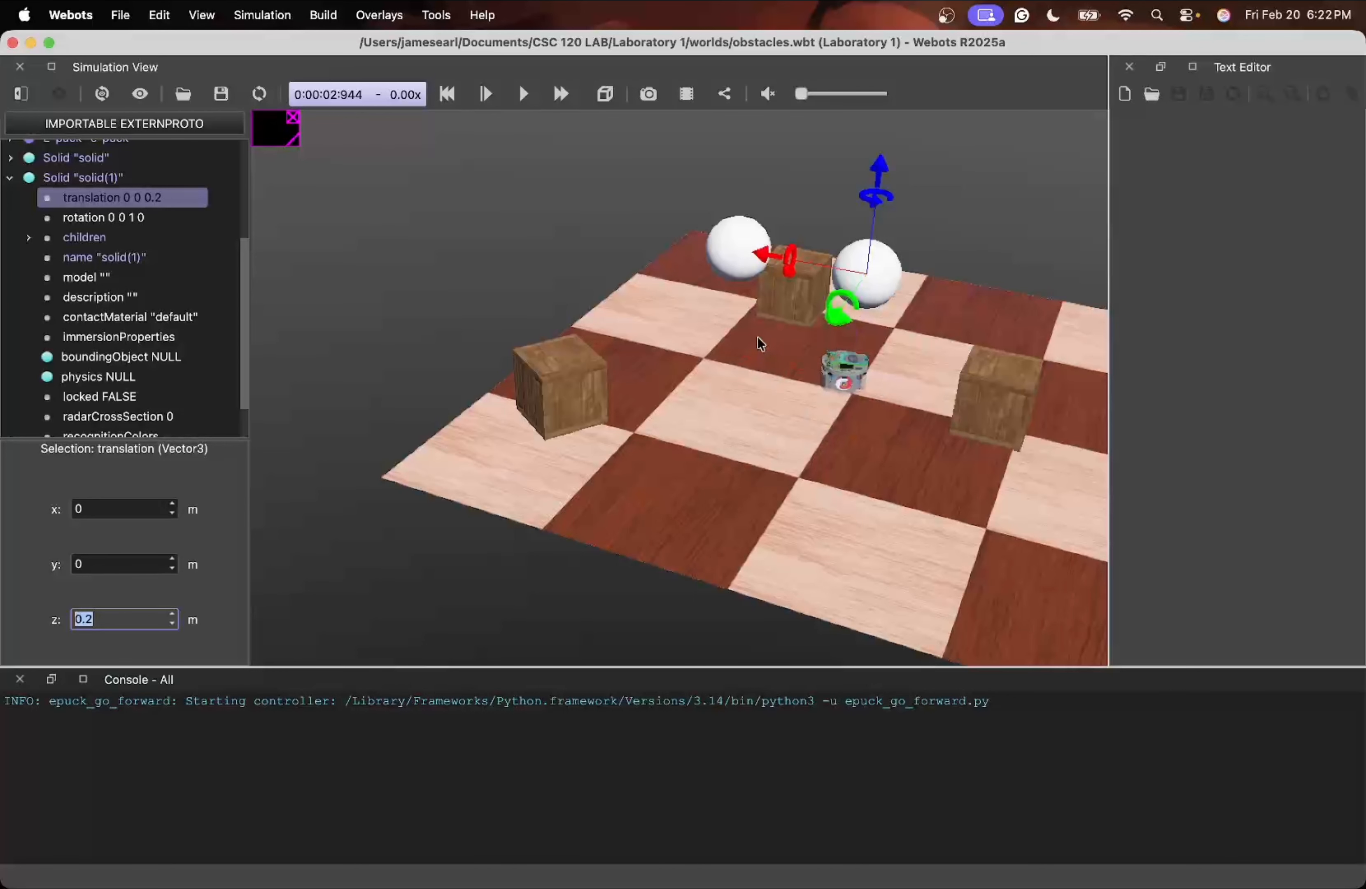
Examine both balls from several angles in the 3D view and review the second Solid's node
left_click_drag(761, 345, 822, 337)
scroll(924, 220, "up", 5)
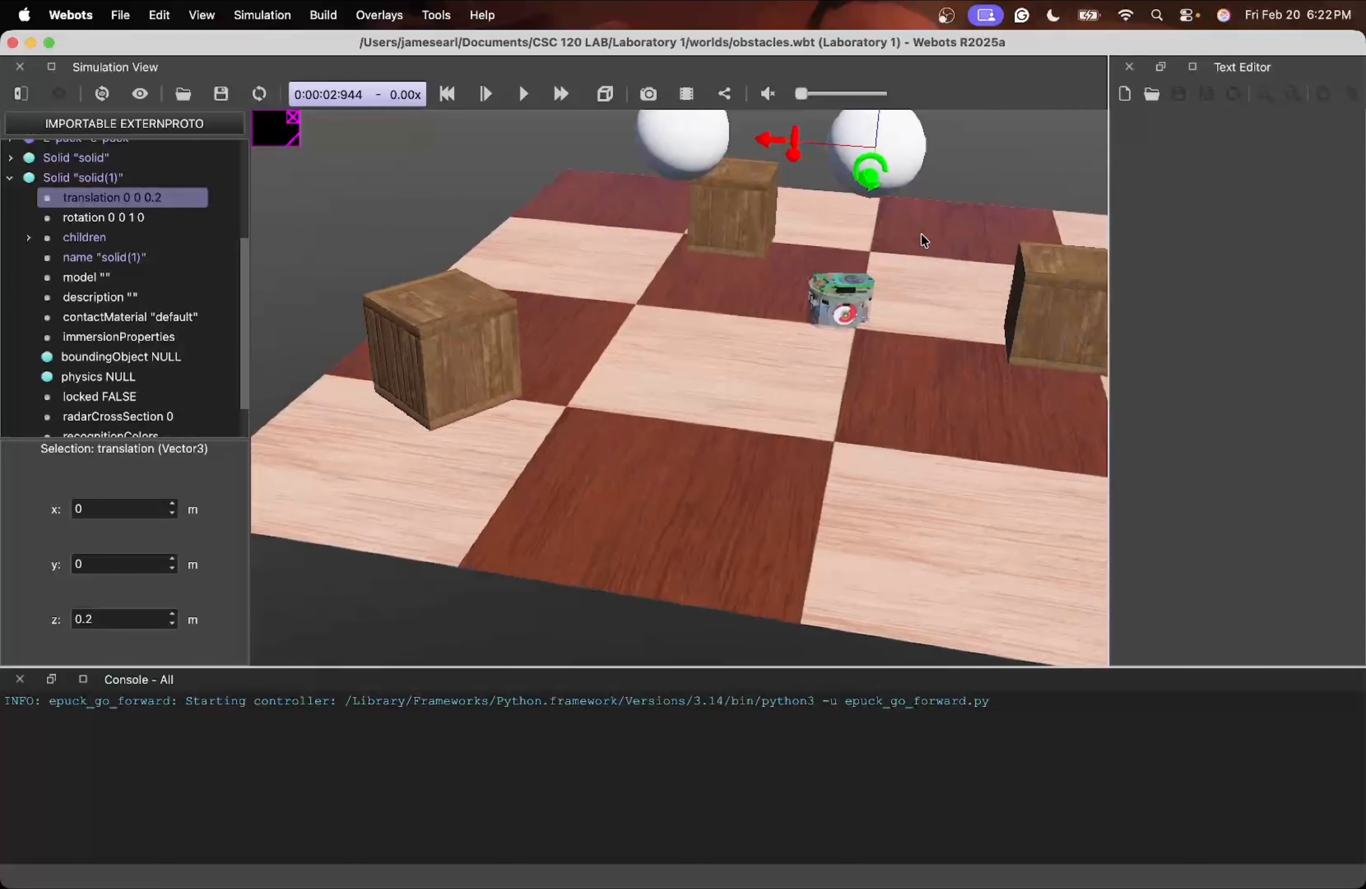
scroll(924, 241, "down", 4)
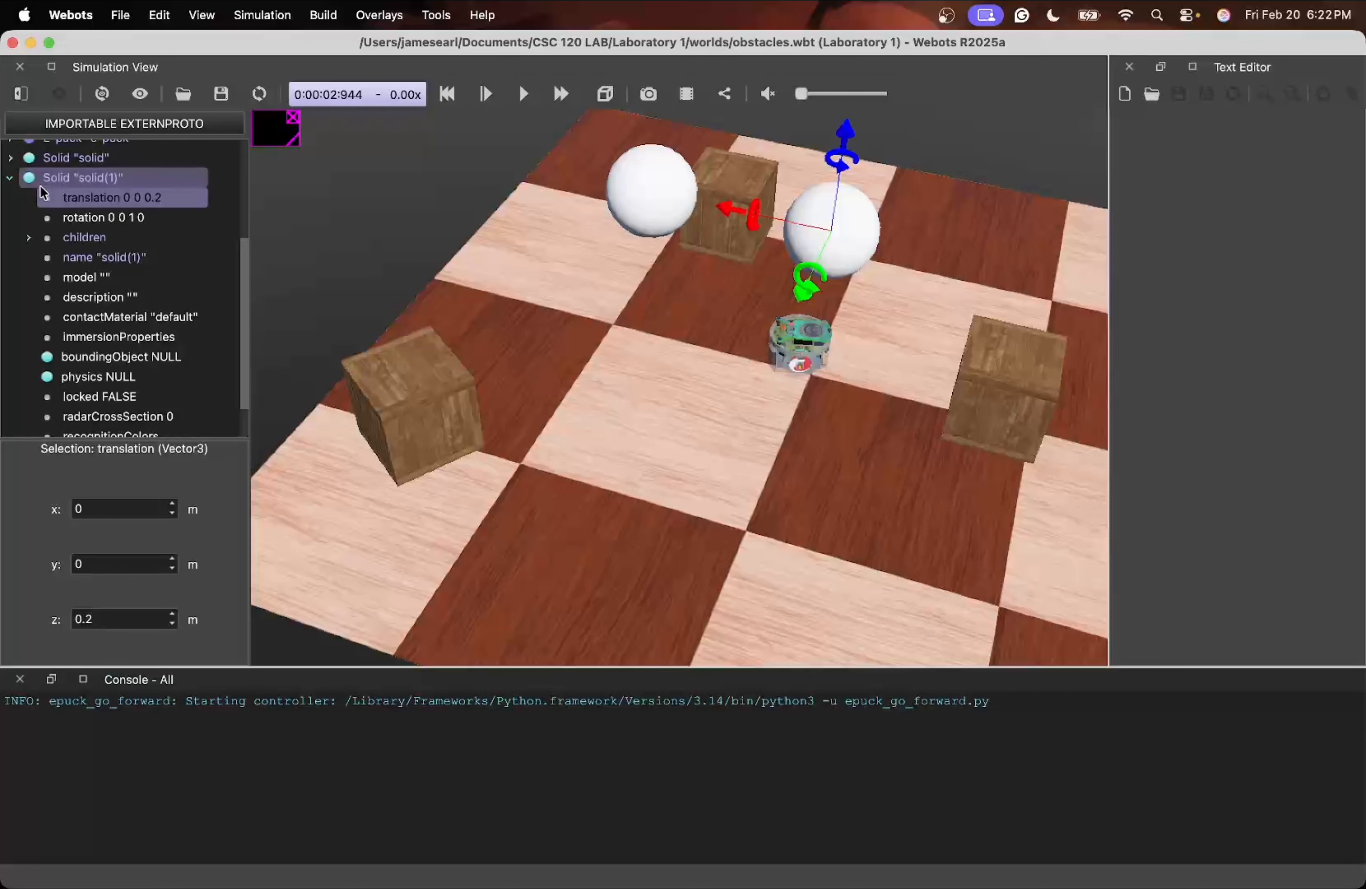
left_click(10, 179)
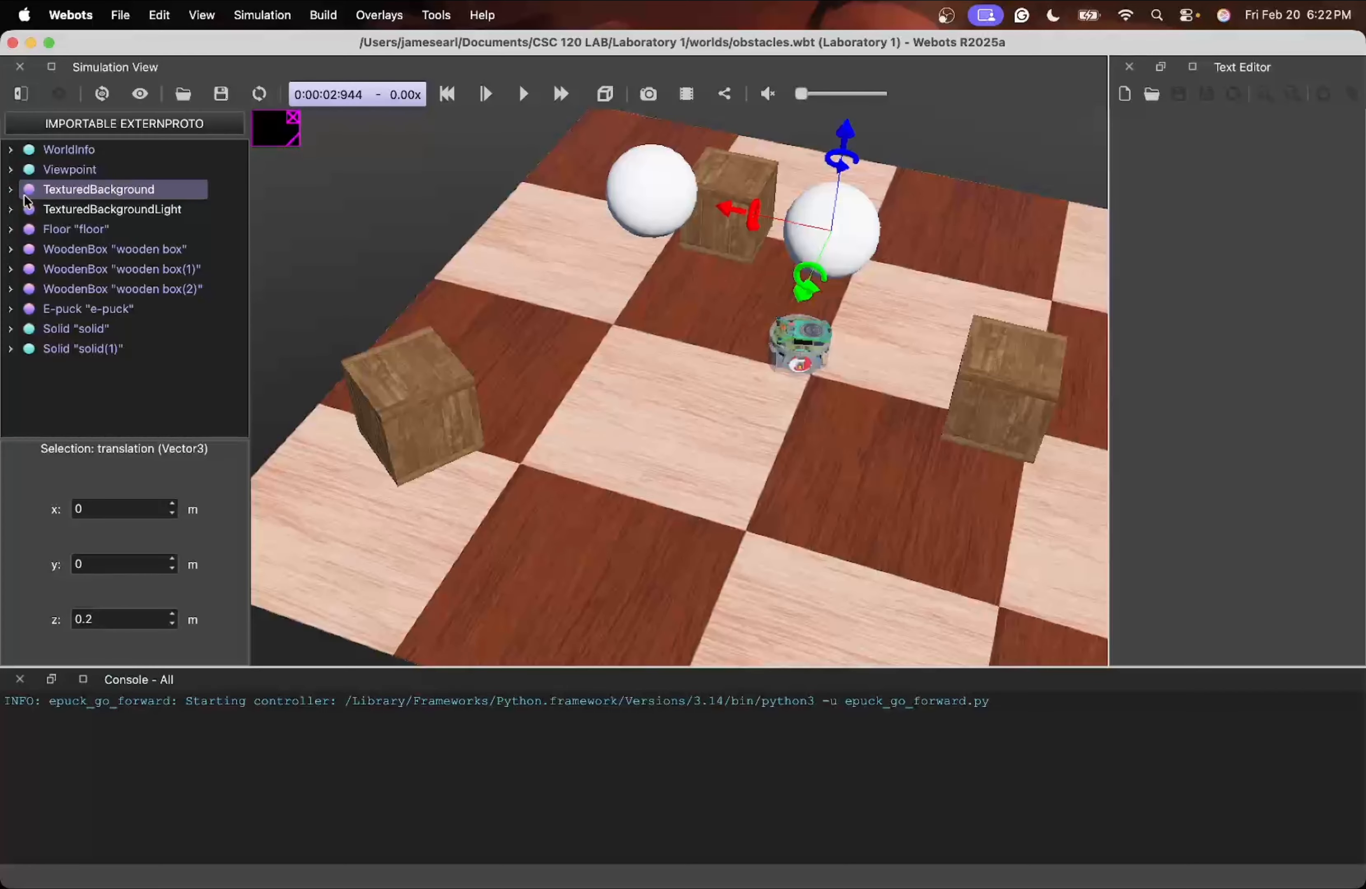
left_click_drag(698, 292, 591, 280)
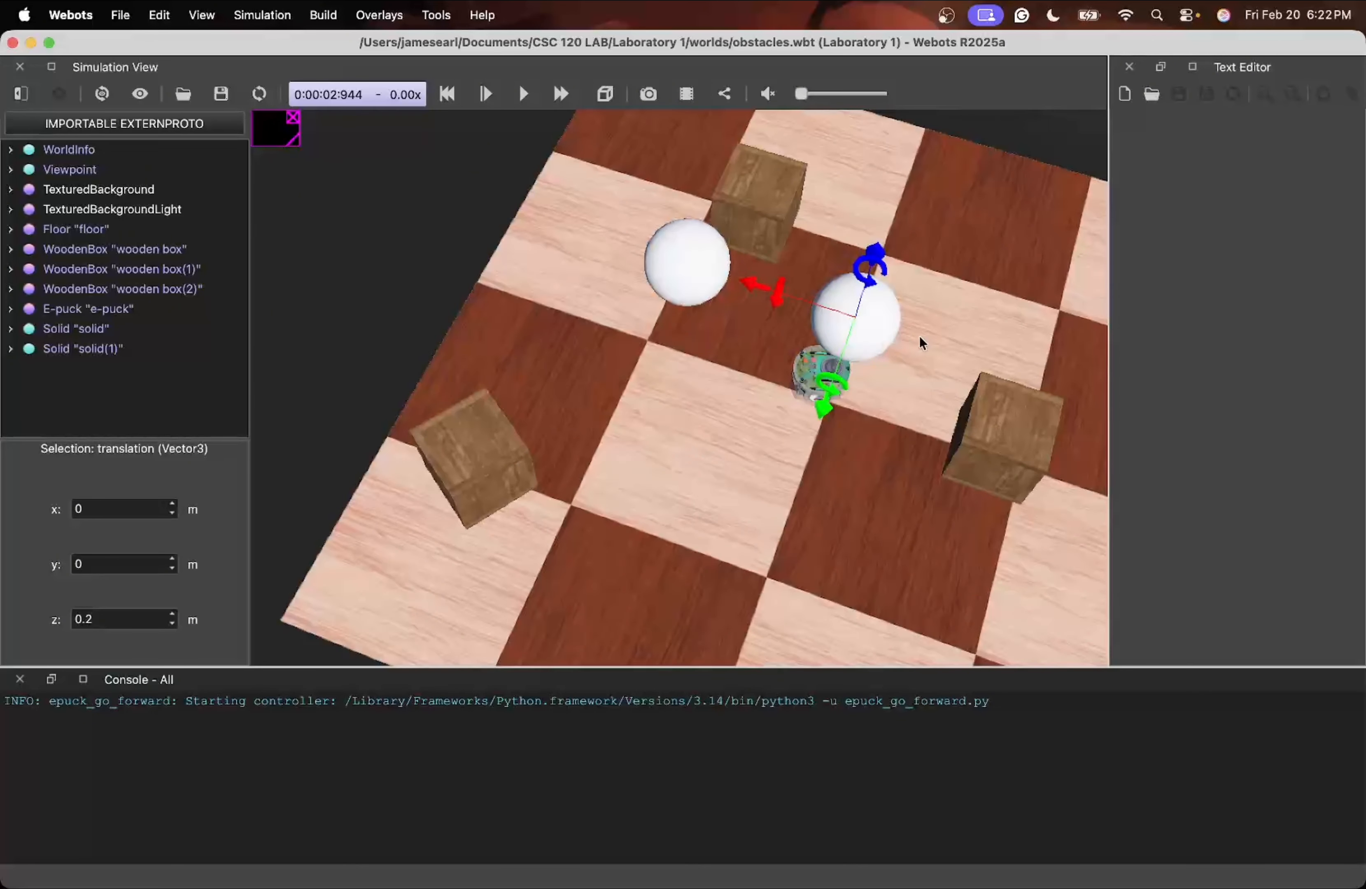
left_click_drag(921, 341, 908, 300)
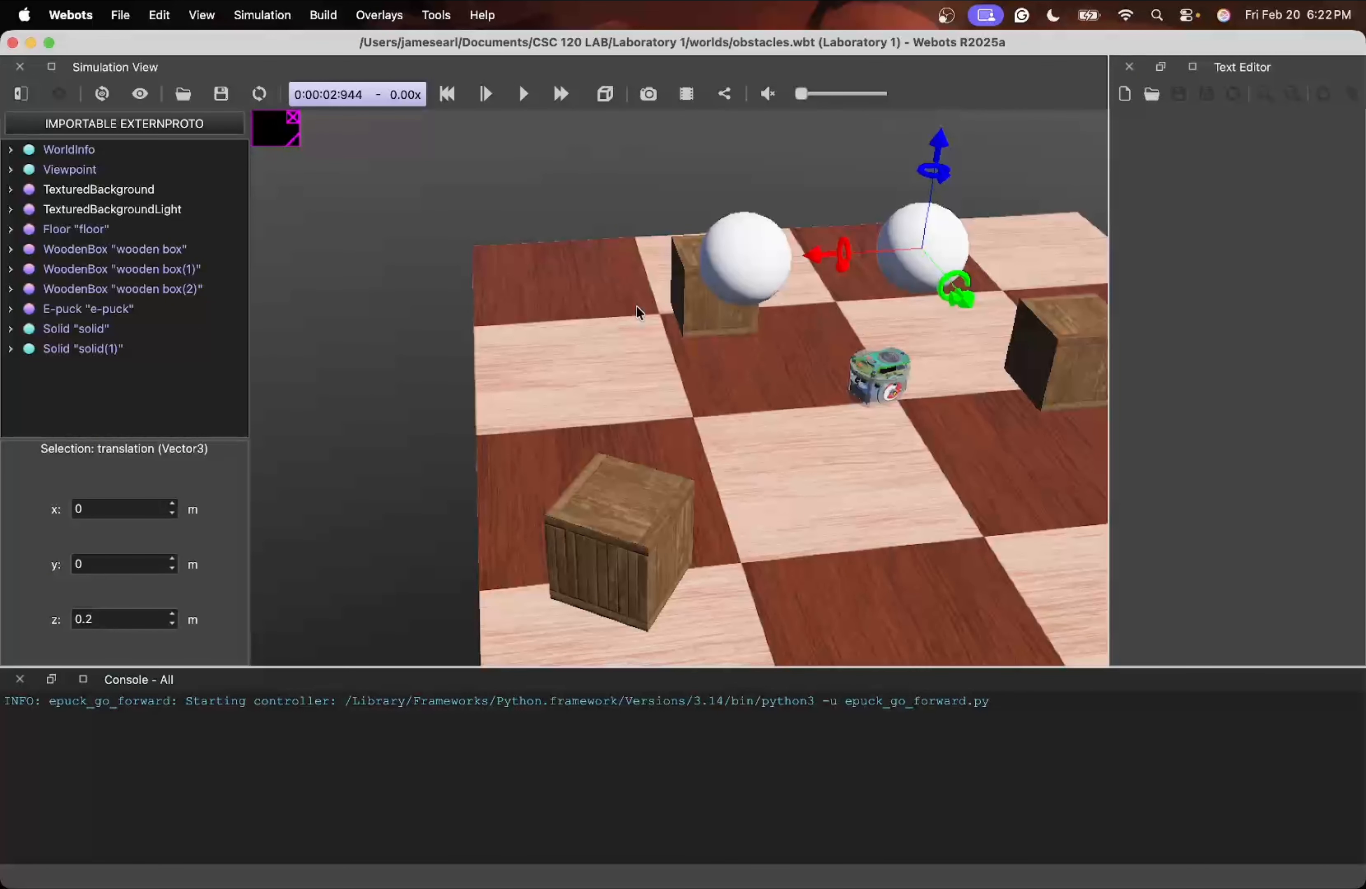
left_click(10, 350)
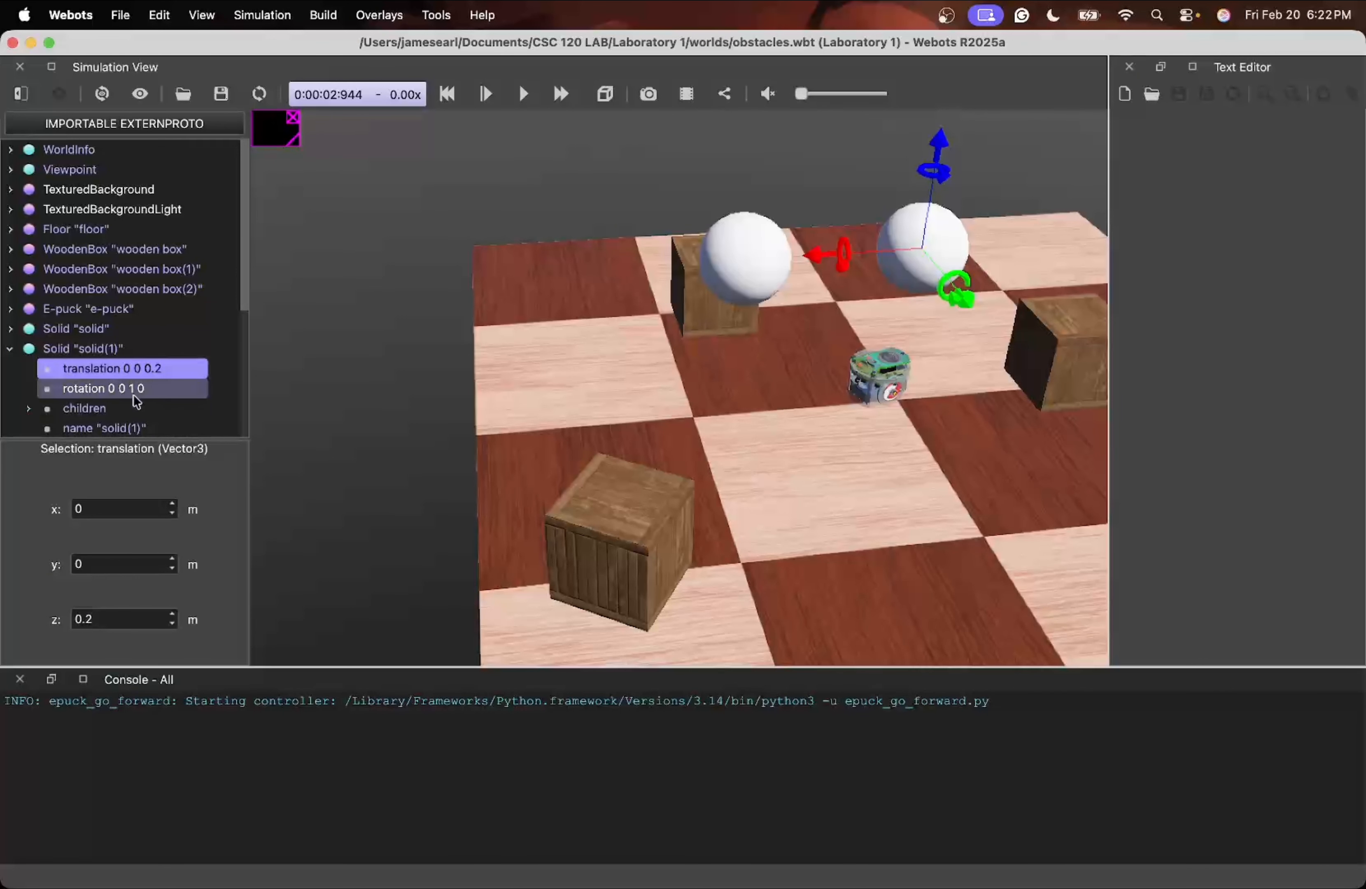
left_click(10, 348)
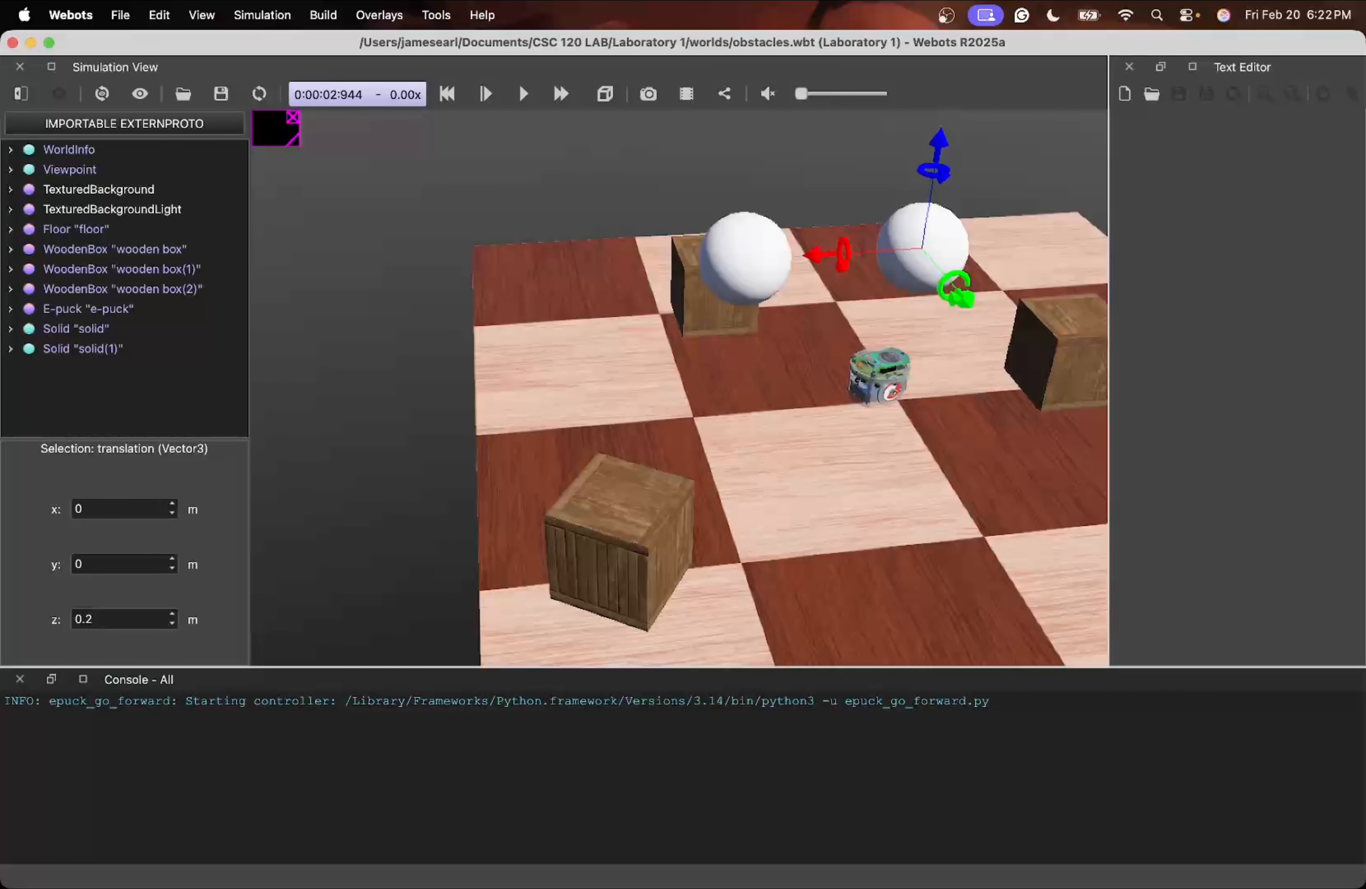
Set the baseColor of the first ball's BALL_GEOMETRY PBRAppearance to yellow, about 1 0.887 0, and inspect both balls
left_click(11, 330)
scroll(156, 362, "down", 3)
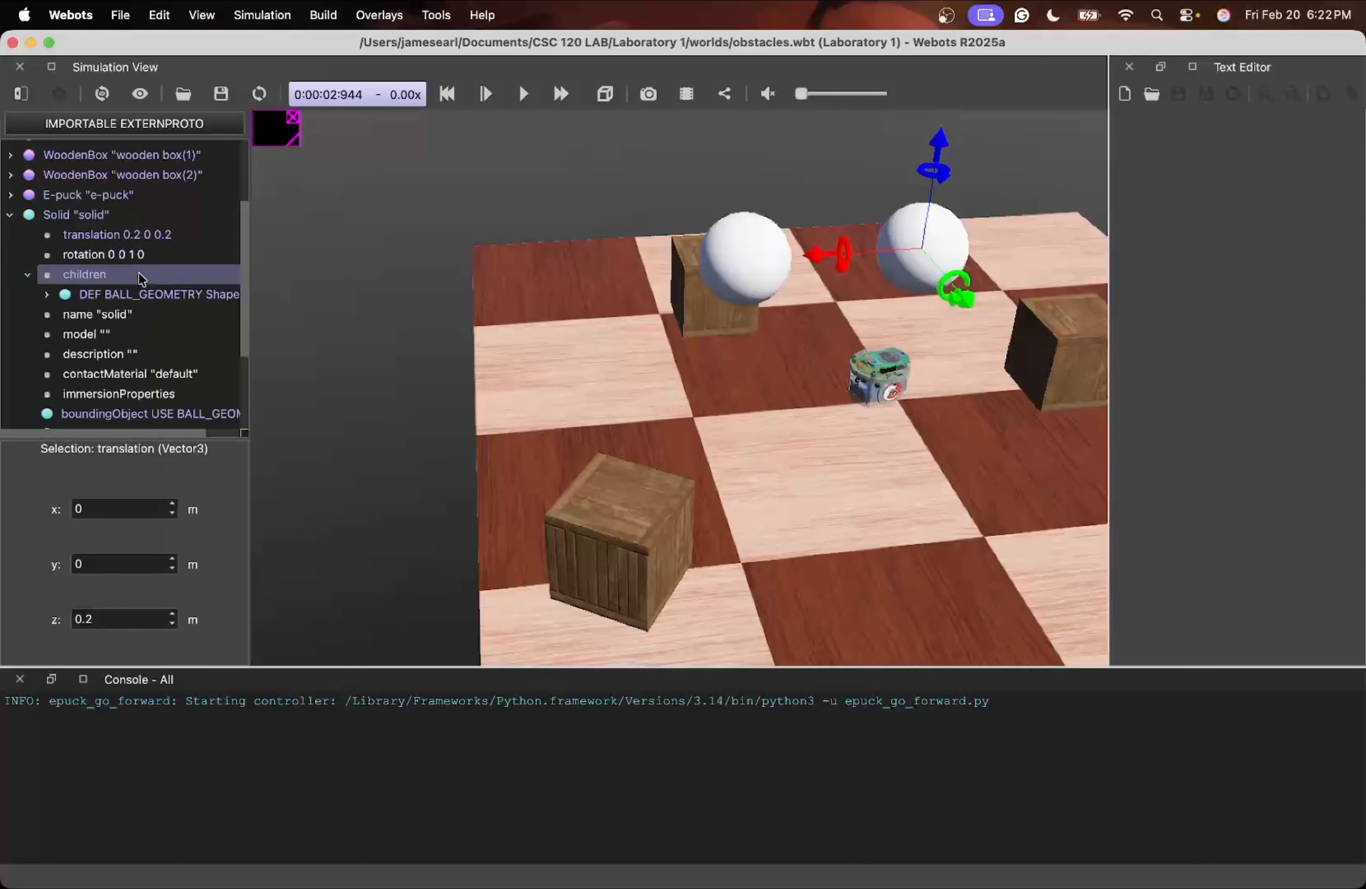
left_click(49, 295)
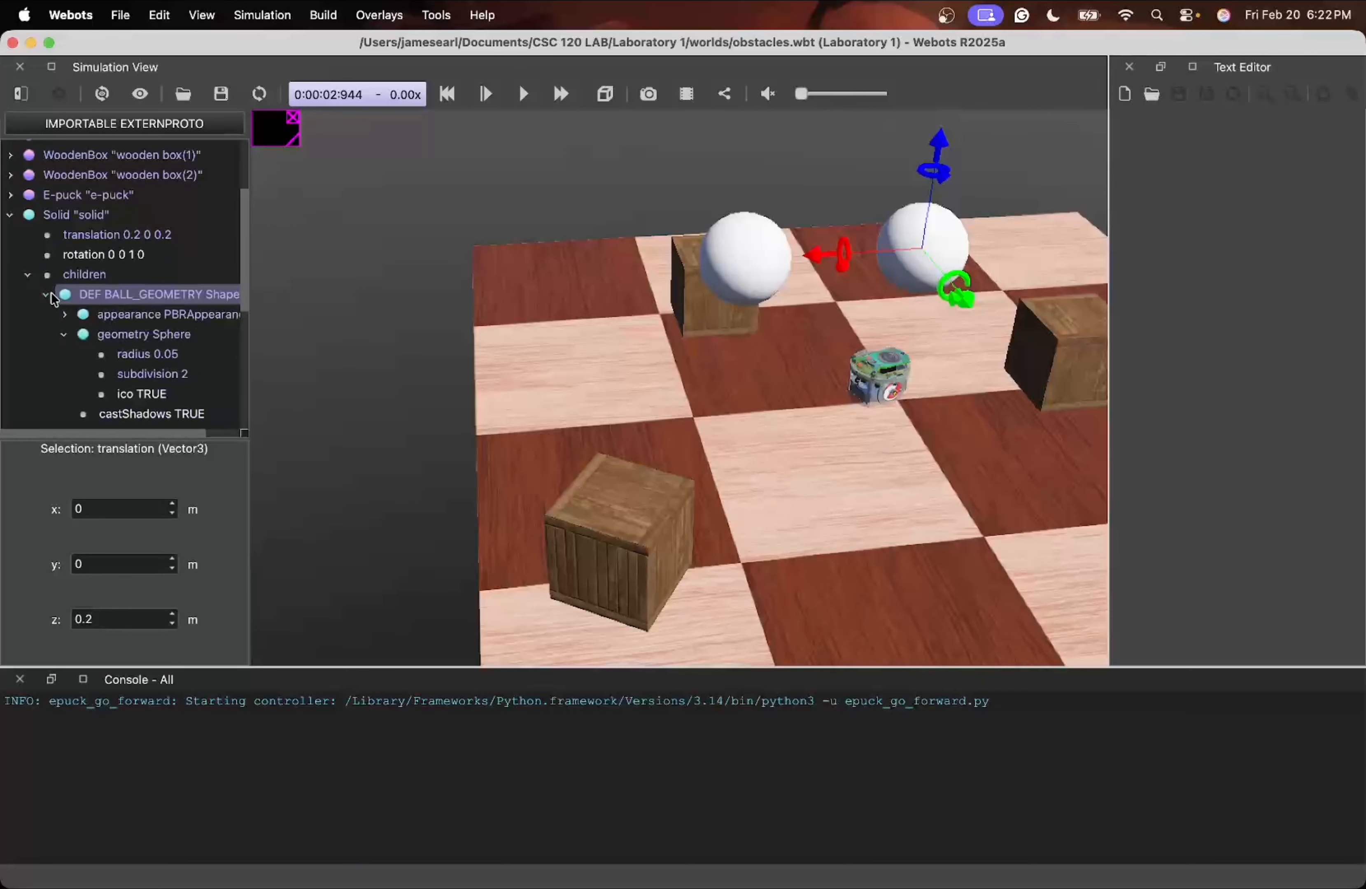
left_click(136, 314)
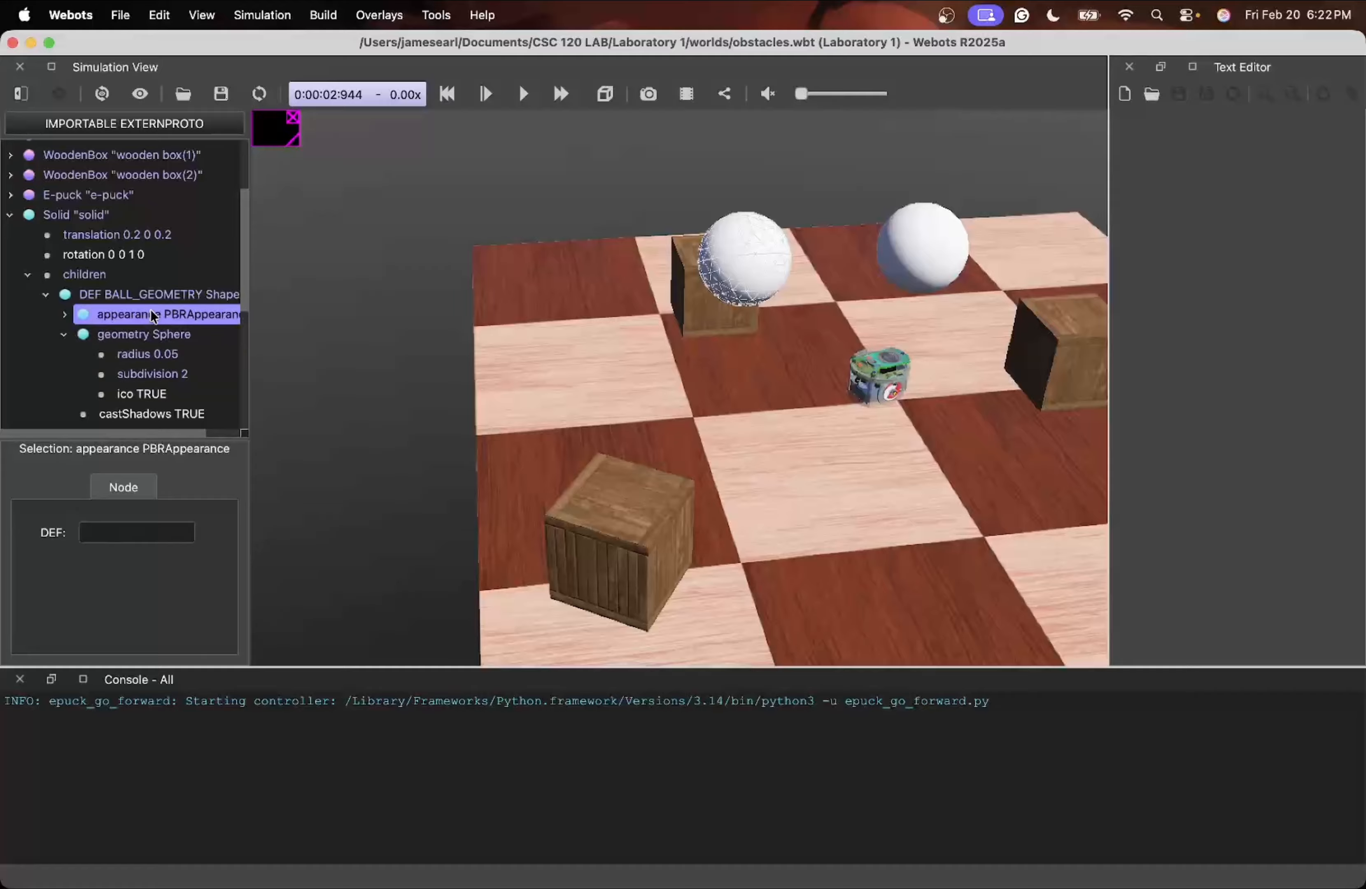
left_click(64, 315)
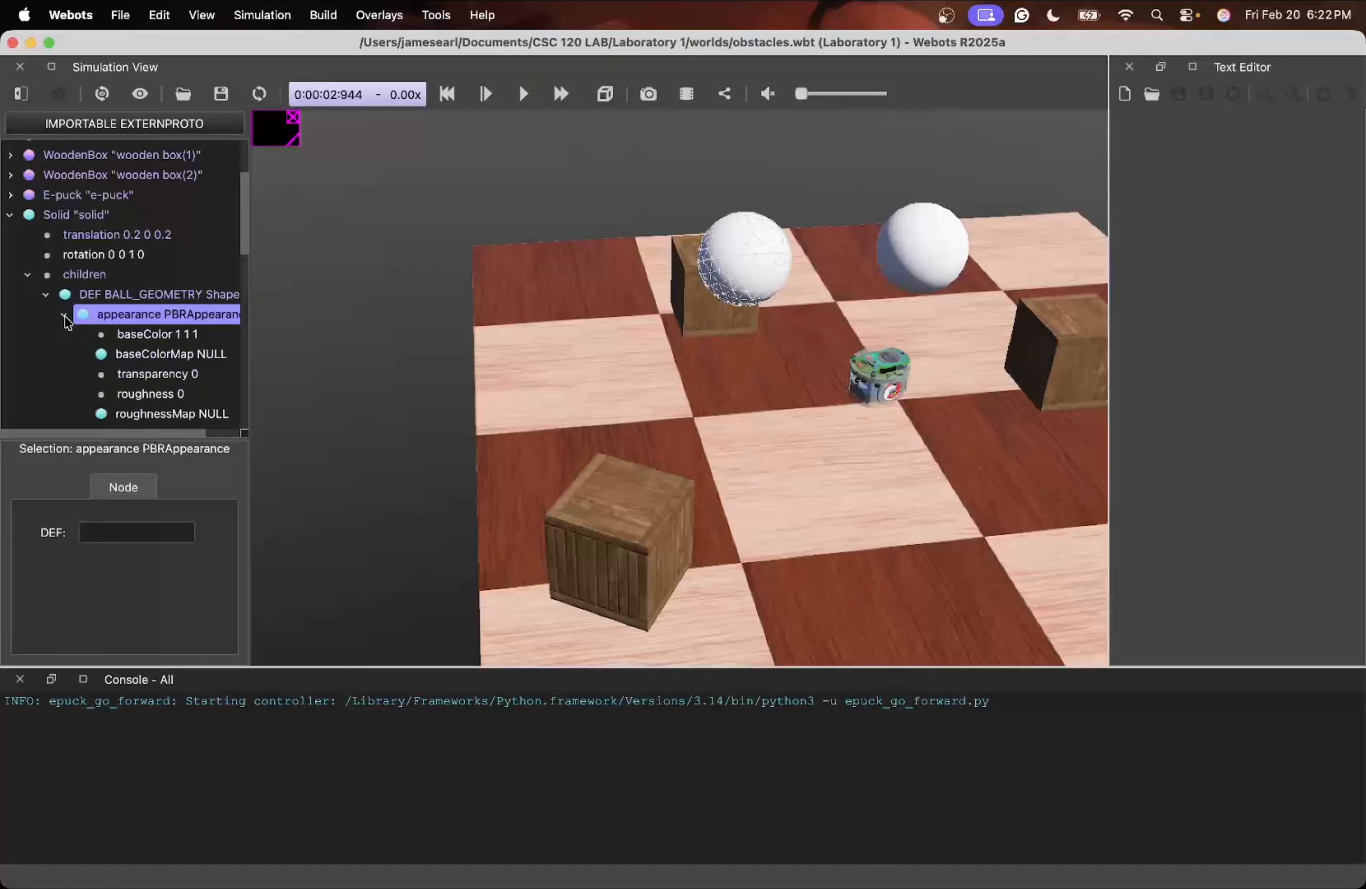
left_click(154, 340)
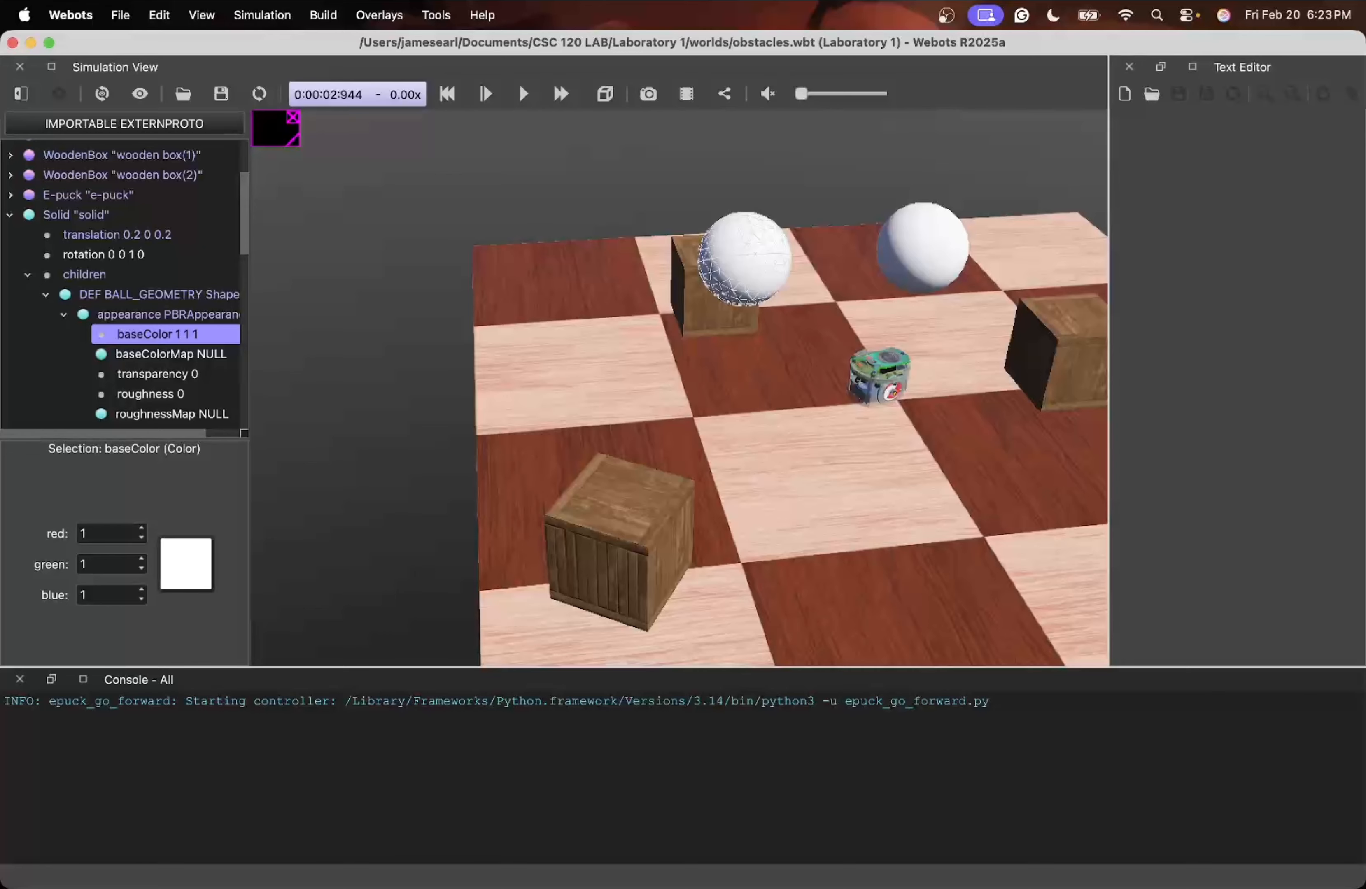
left_click(186, 571)
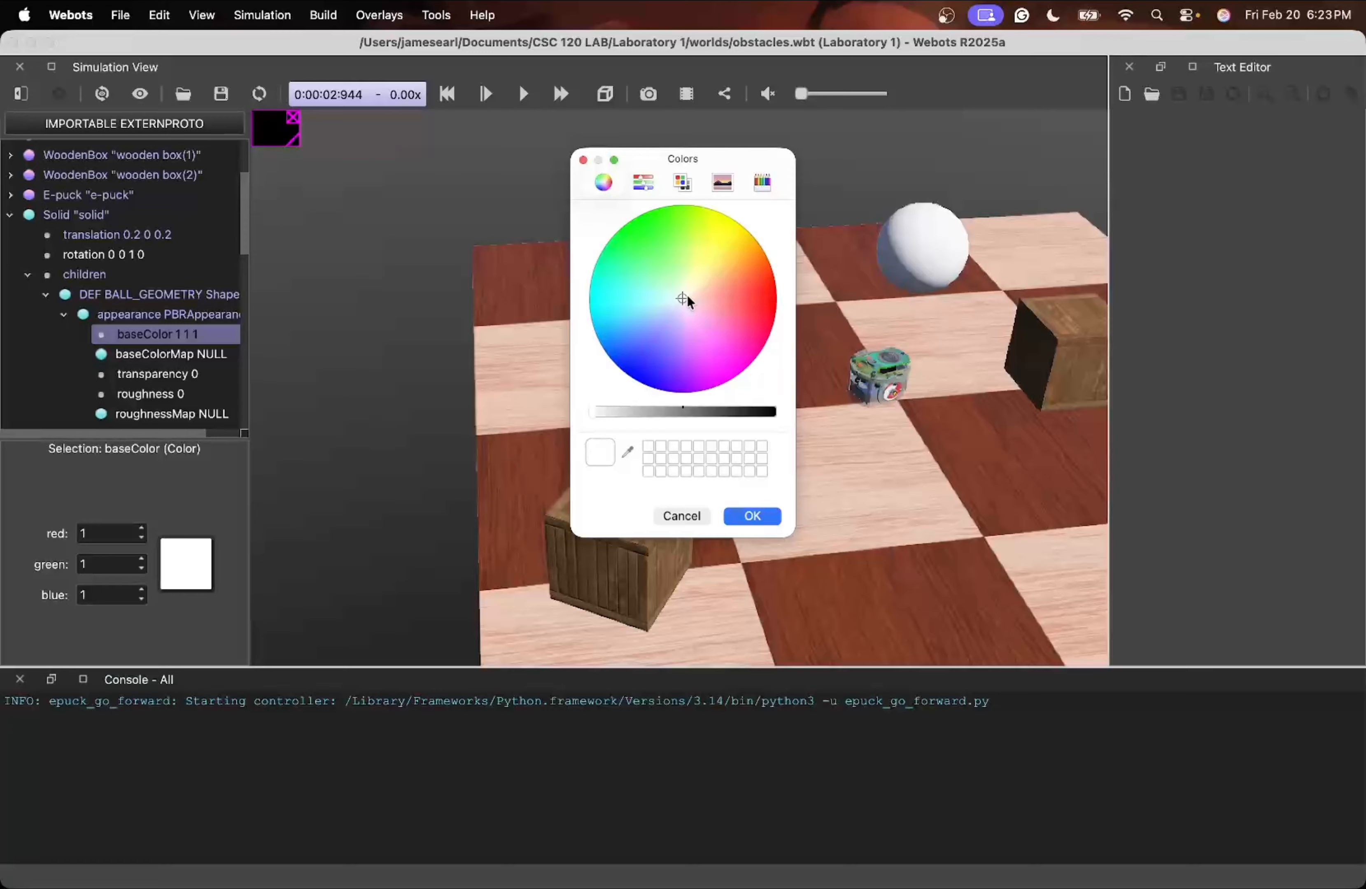
left_click_drag(686, 297, 739, 224)
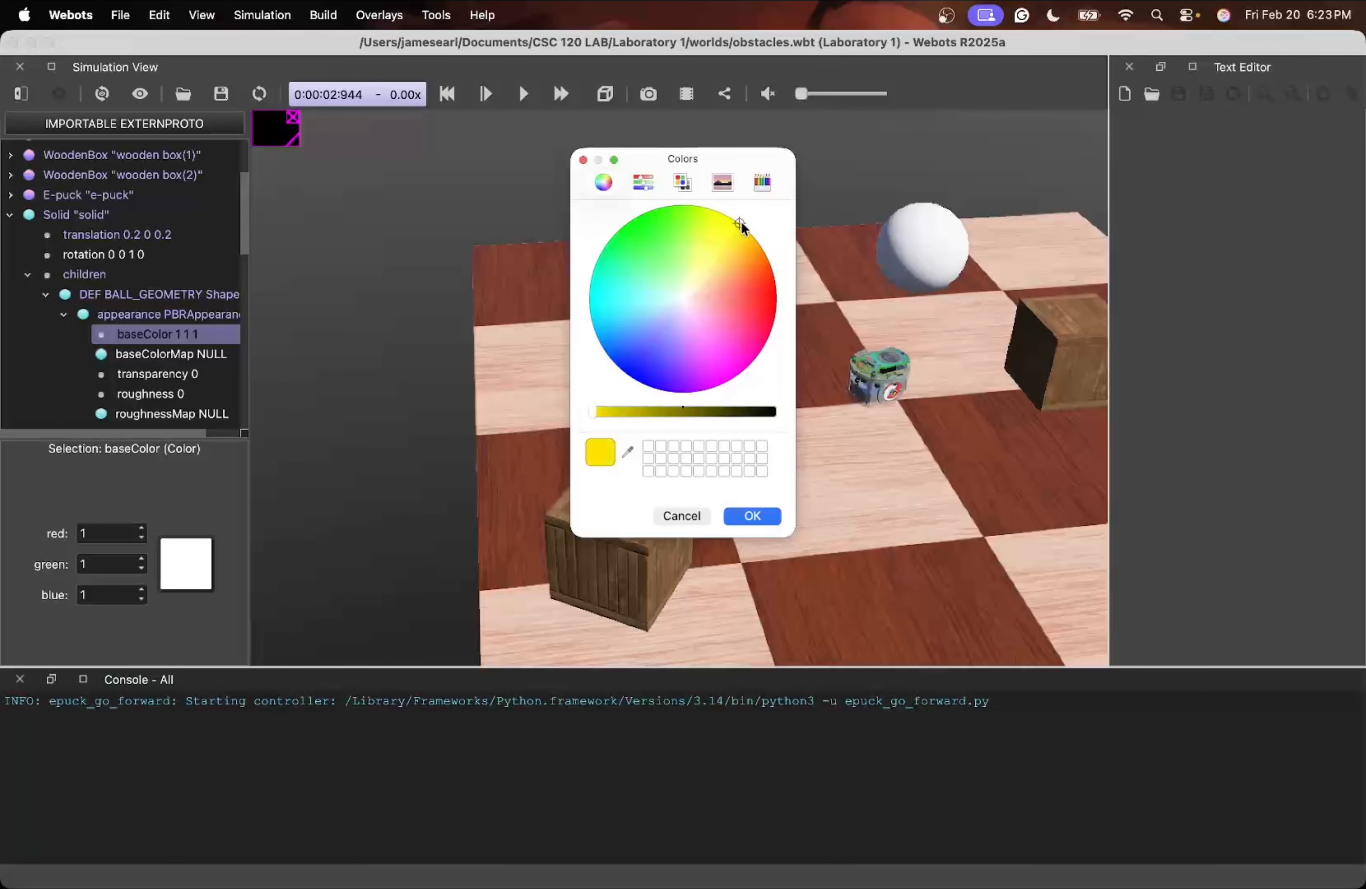
left_click(761, 518)
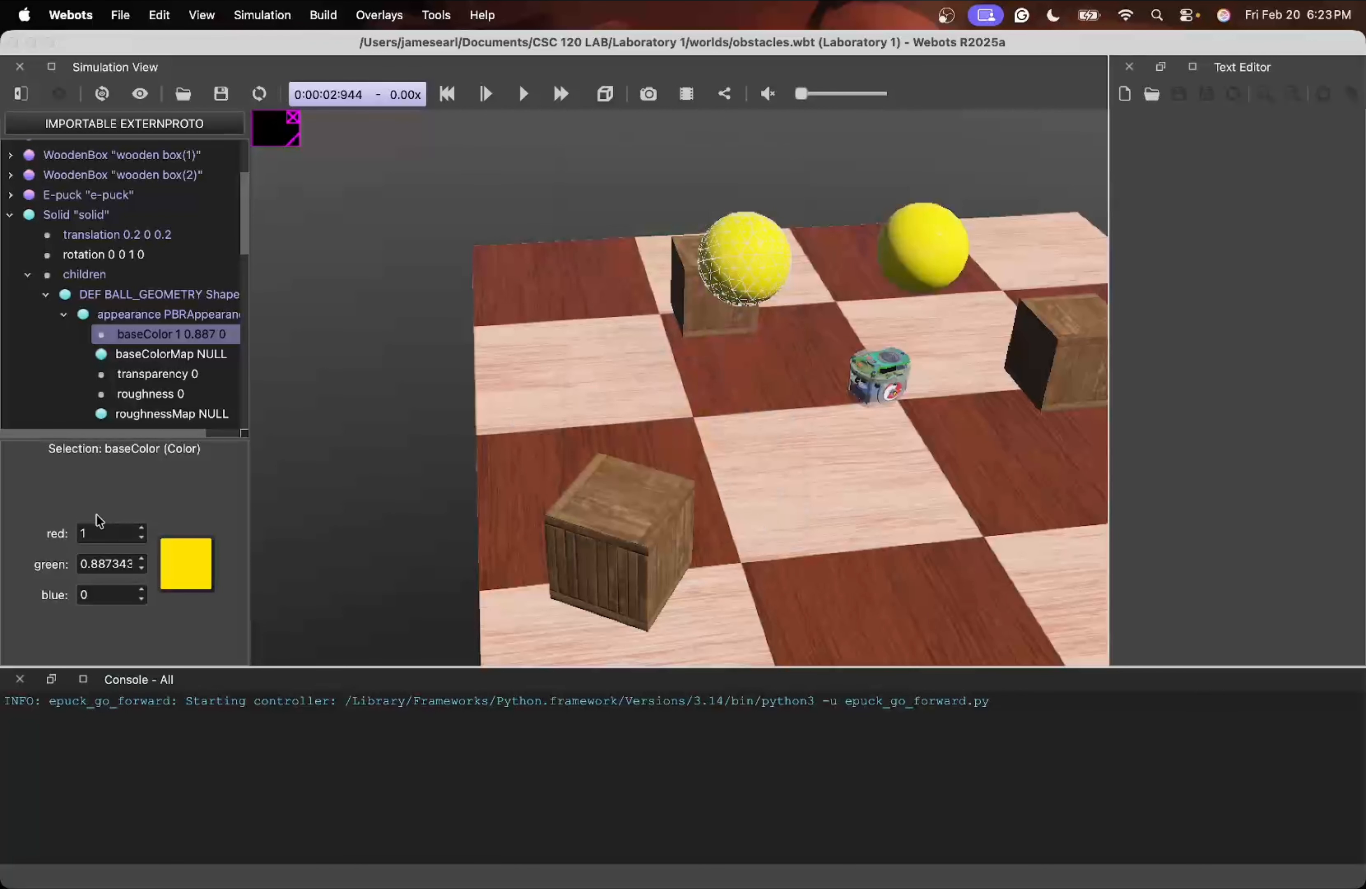
left_click_drag(853, 371, 773, 363)
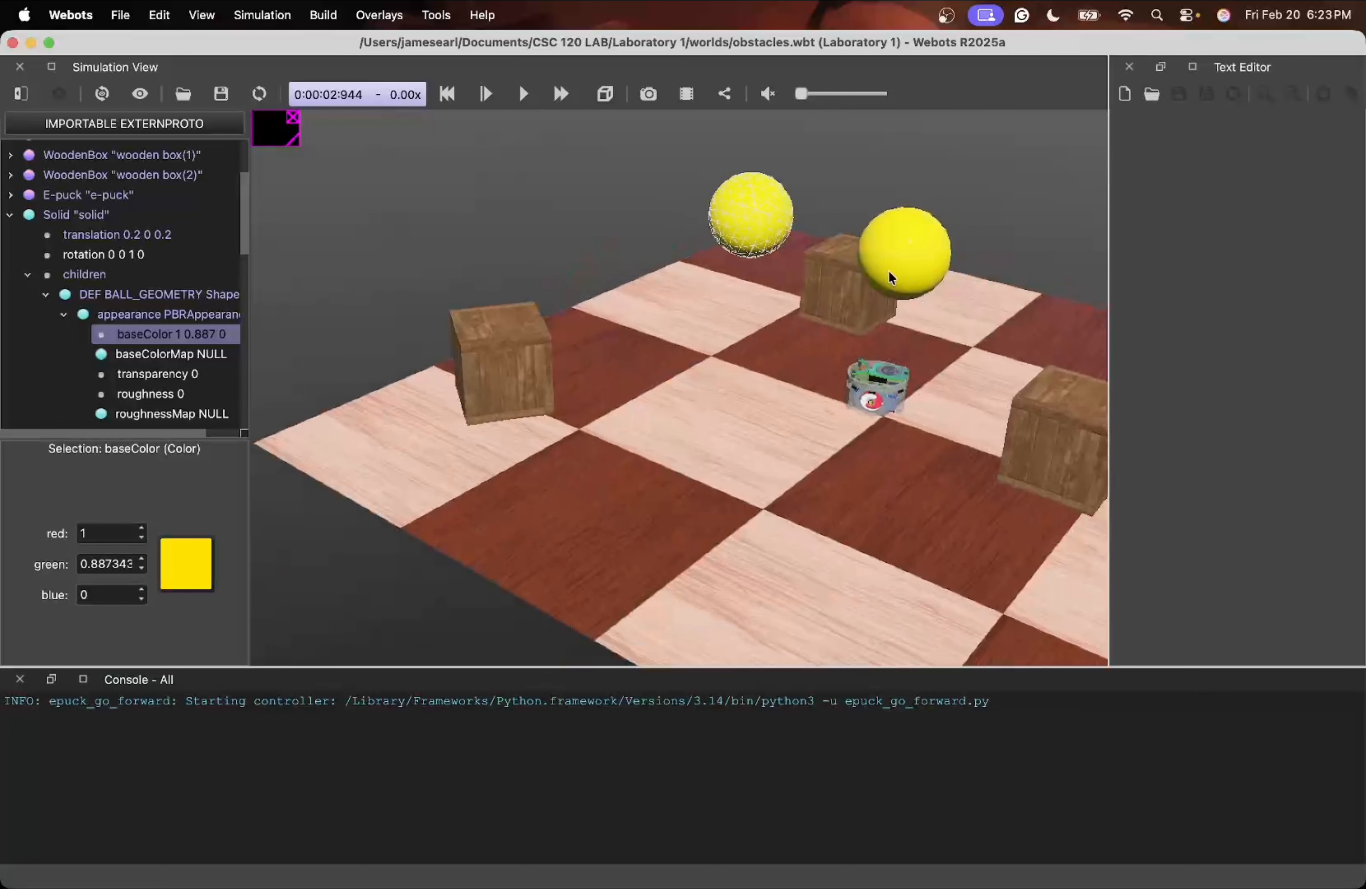
left_click_drag(946, 267, 859, 345)
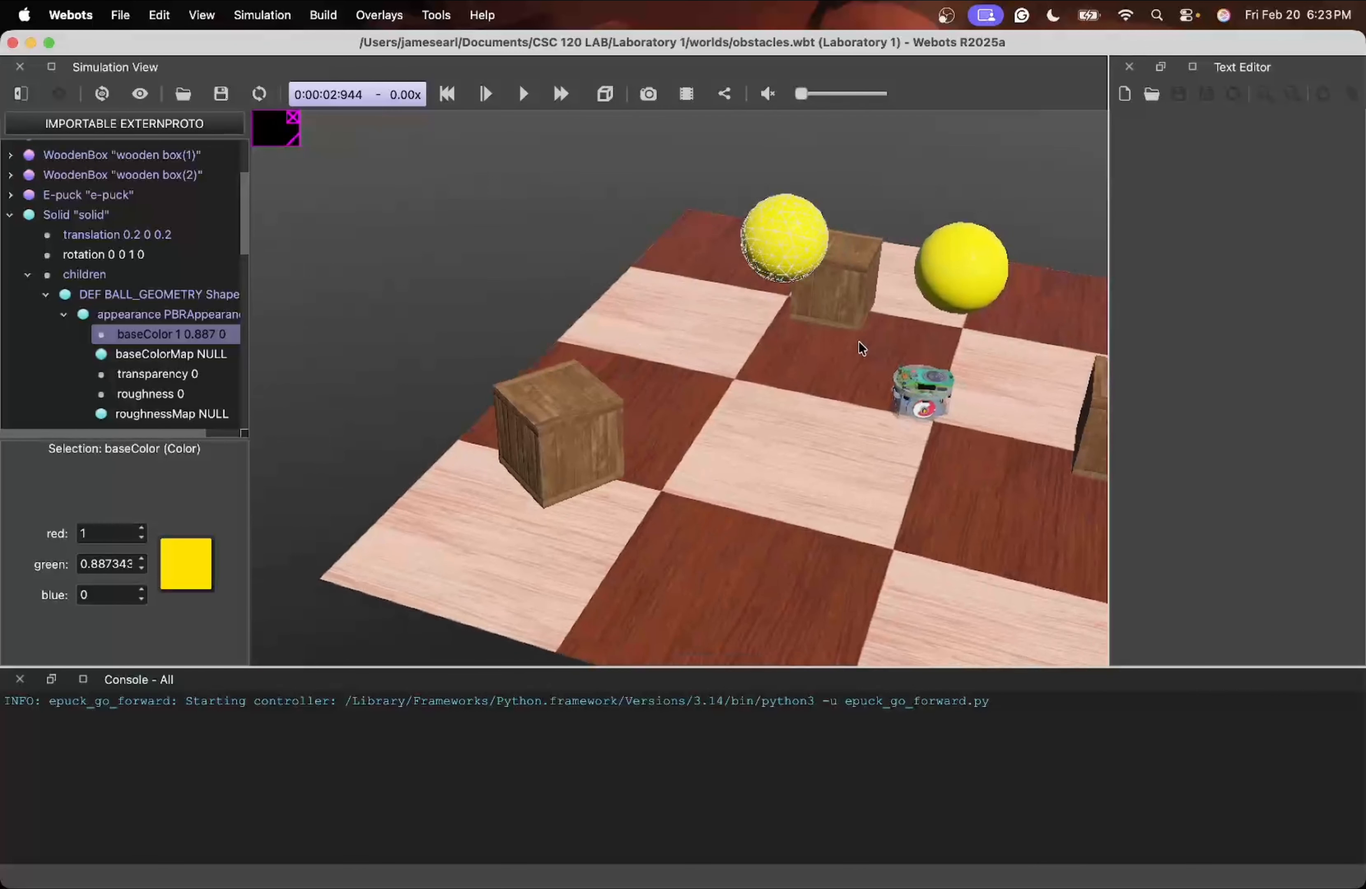
Change the BALL_GEOMETRY appearance's baseColor to orange, with red about 0.984 and green about 0.368
left_click(201, 554)
left_click_drag(712, 264, 764, 268)
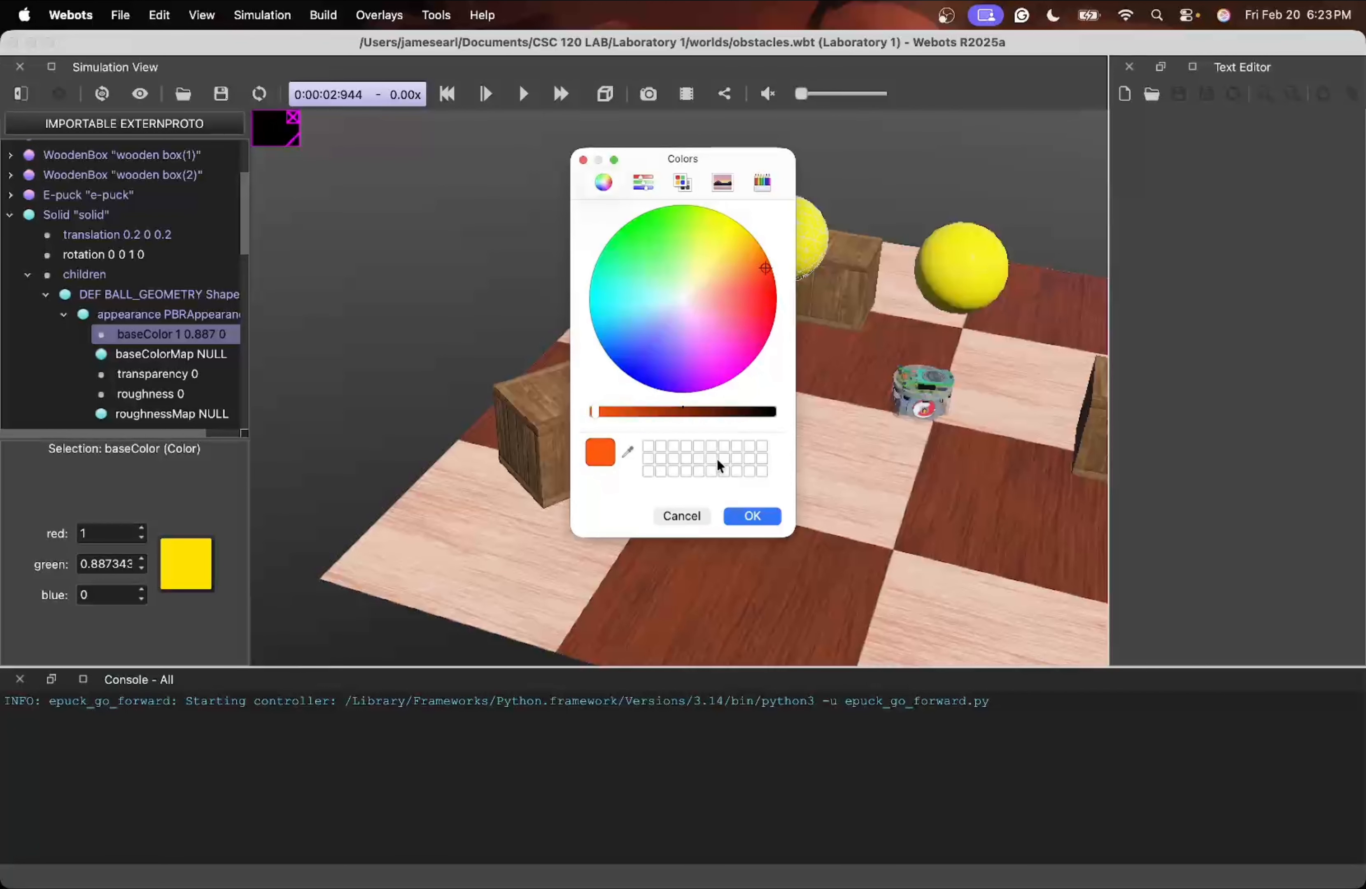
left_click(733, 517)
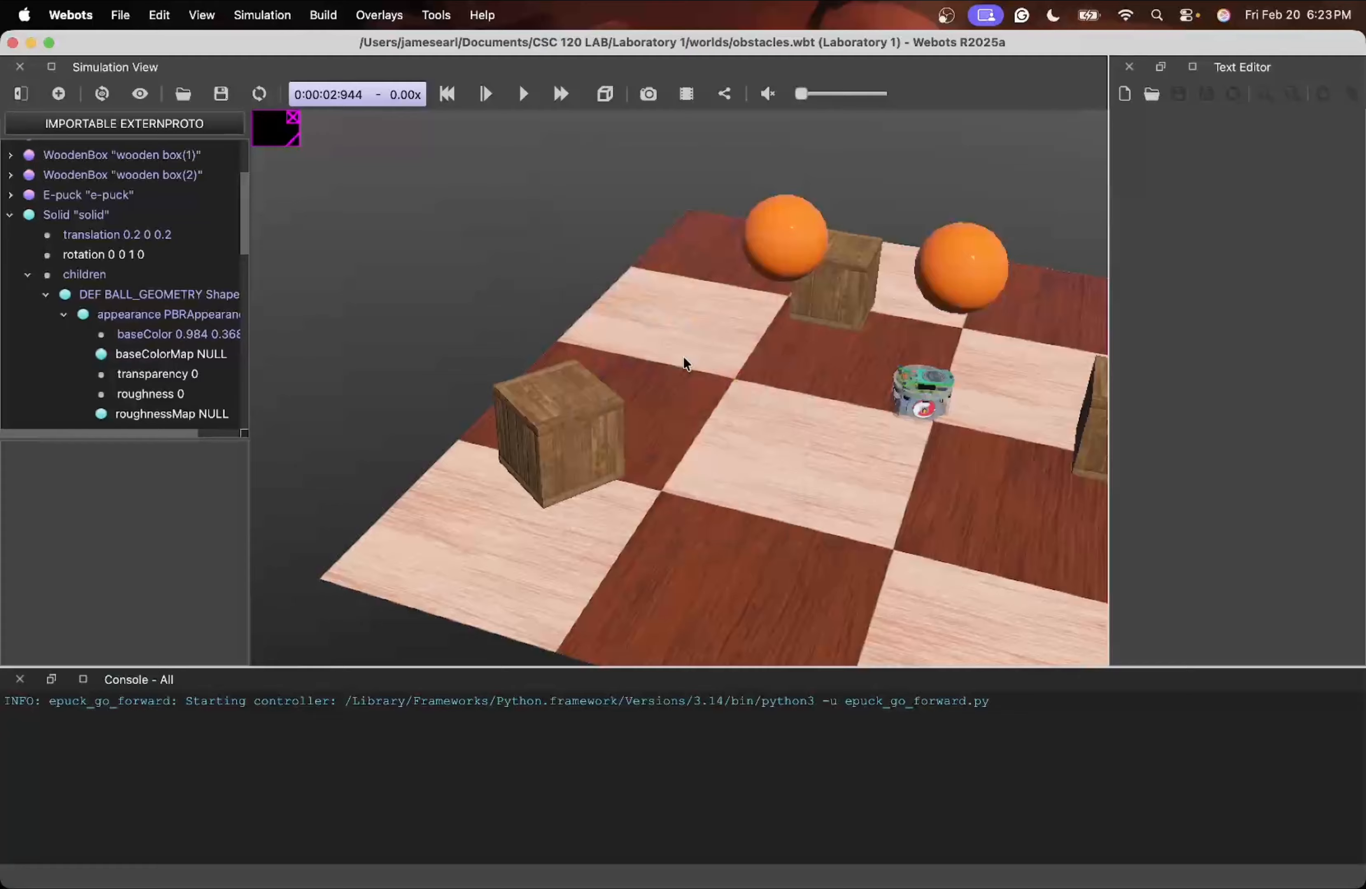
Look over both orange balls in the arena and save the modified obstacles world with its current simulation state
mouse_move(683, 356)
left_mouse_down()
mouse_move(630, 349)
mouse_move(828, 345)
mouse_move(652, 353)
mouse_move(751, 355)
mouse_move(704, 367)
left_mouse_up()
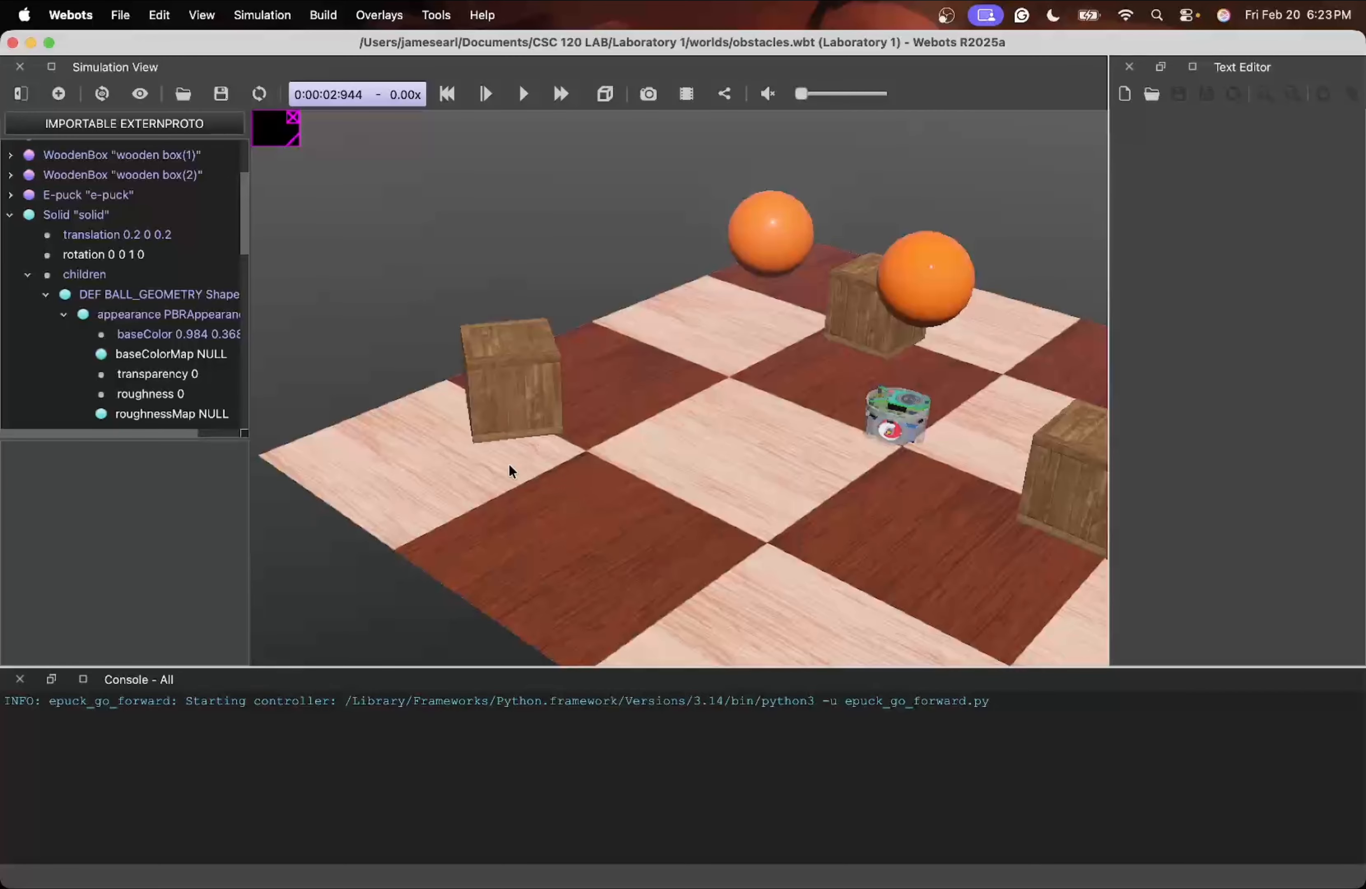
left_click_drag(508, 466, 609, 477)
scroll(775, 475, "down", 6)
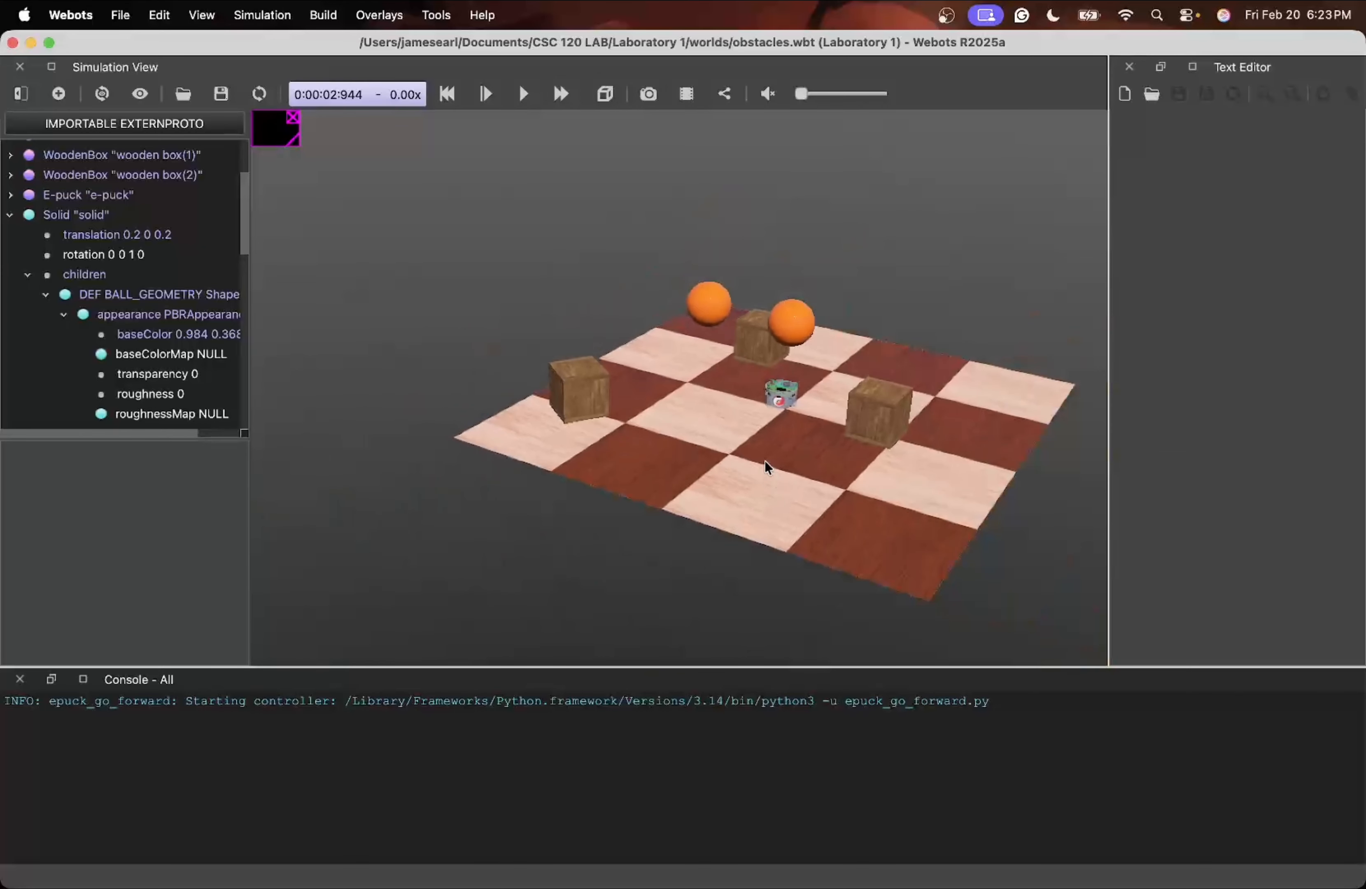
scroll(808, 468, "up", 2)
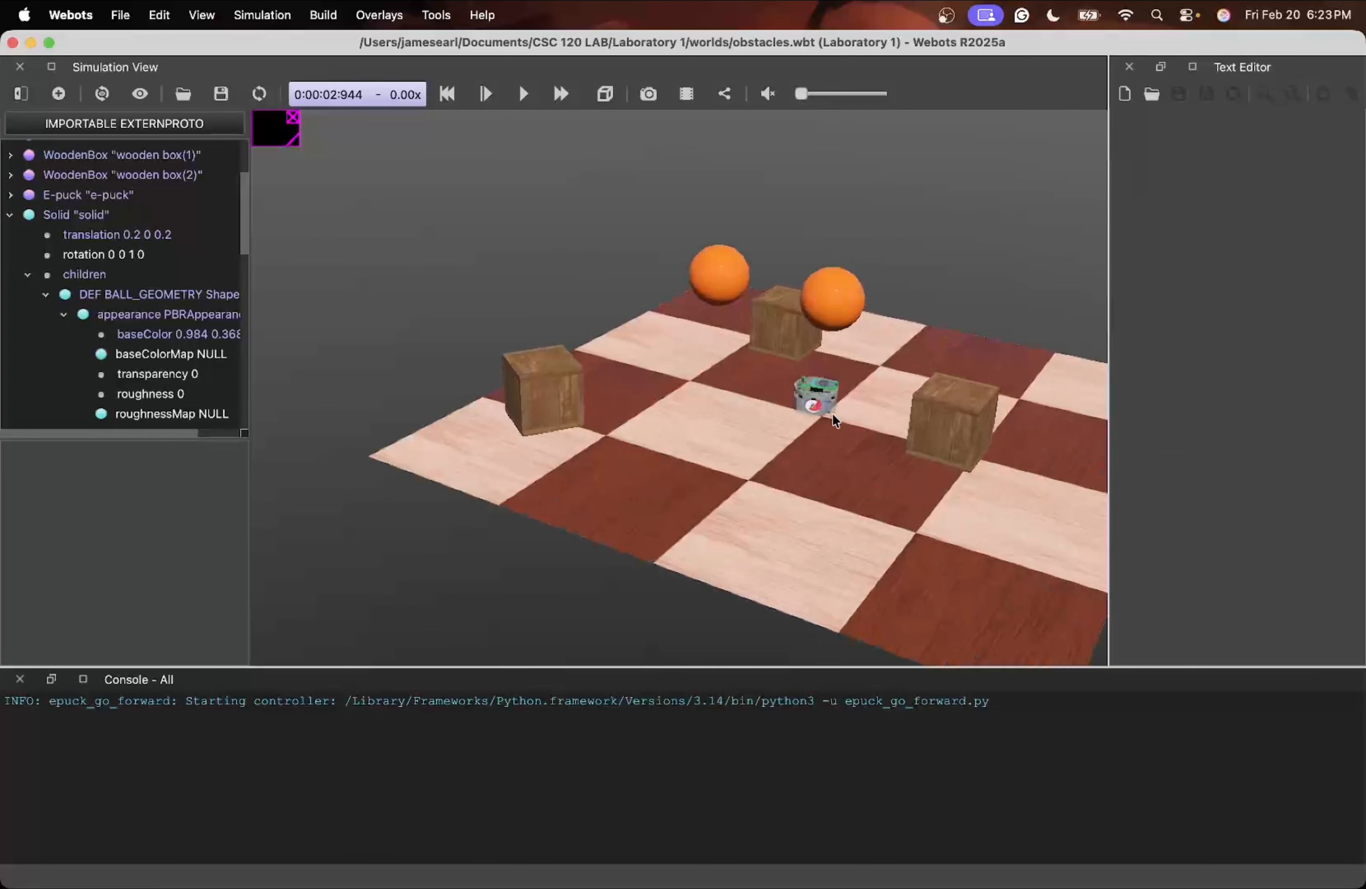
left_click_drag(833, 413, 824, 462)
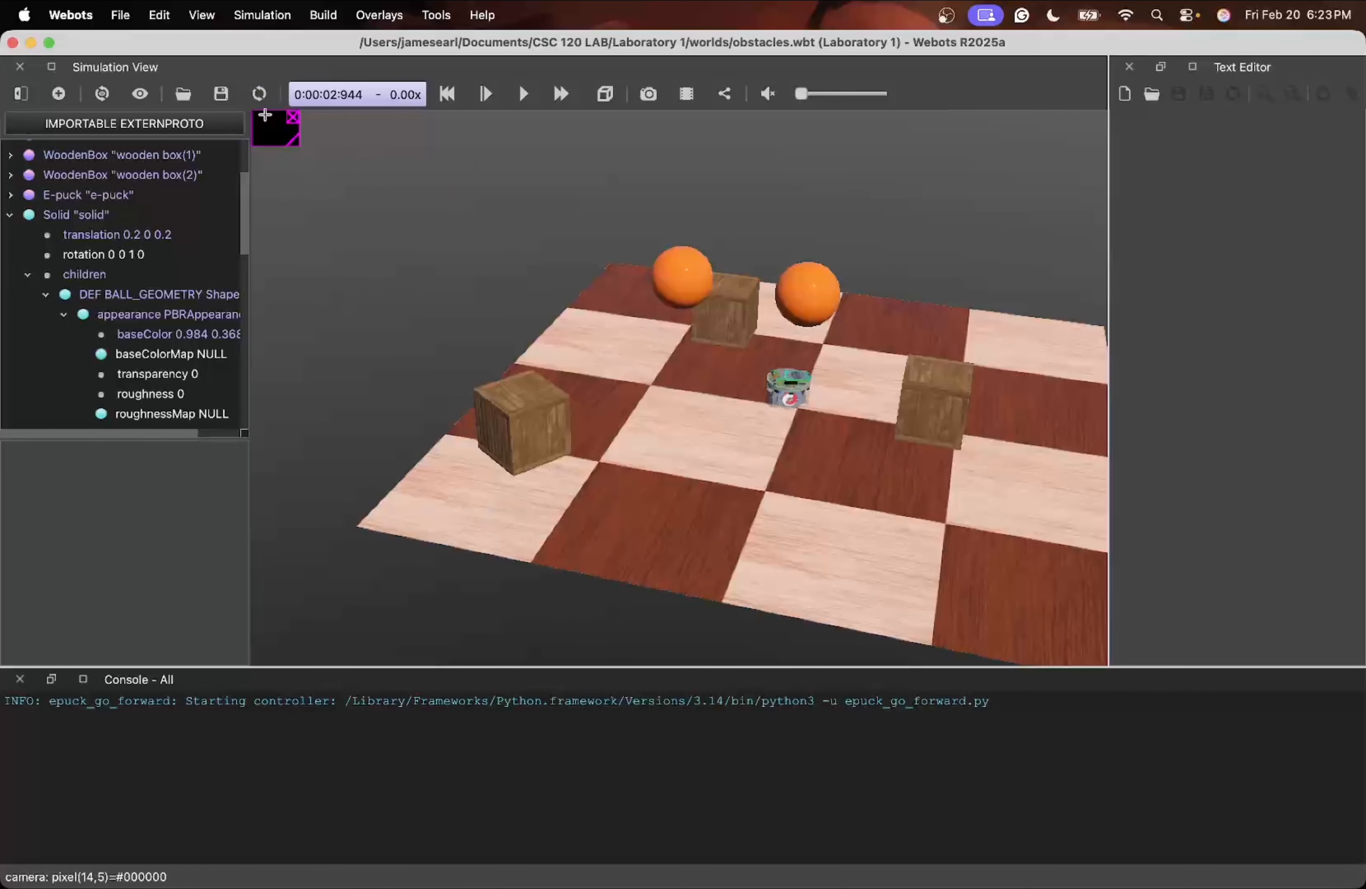
left_click(222, 95)
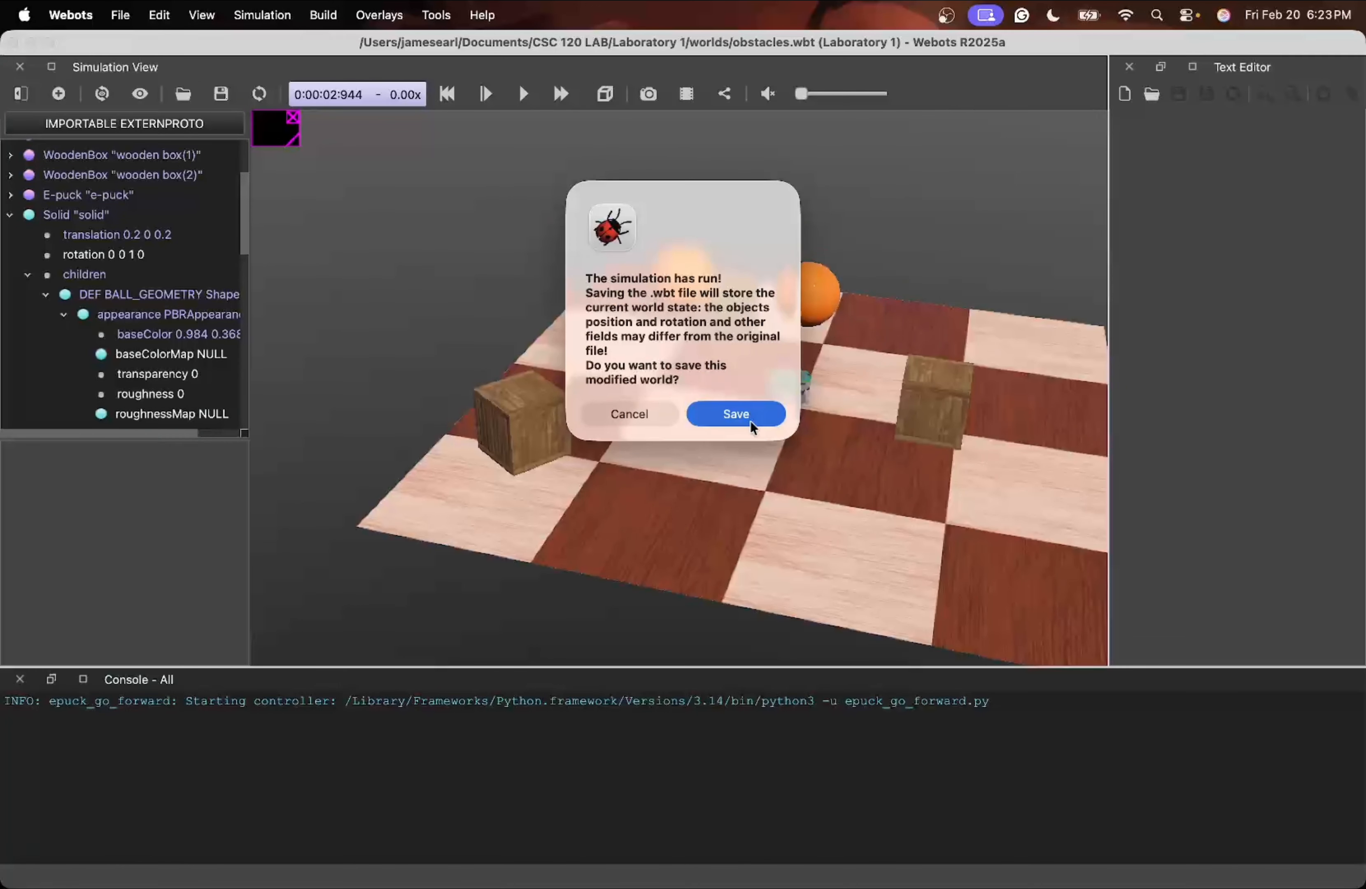
left_click(736, 414)
Open the world obstacles.wbt from the worlds folder of Laboratory 2/JEDC Solution
left_click(120, 15)
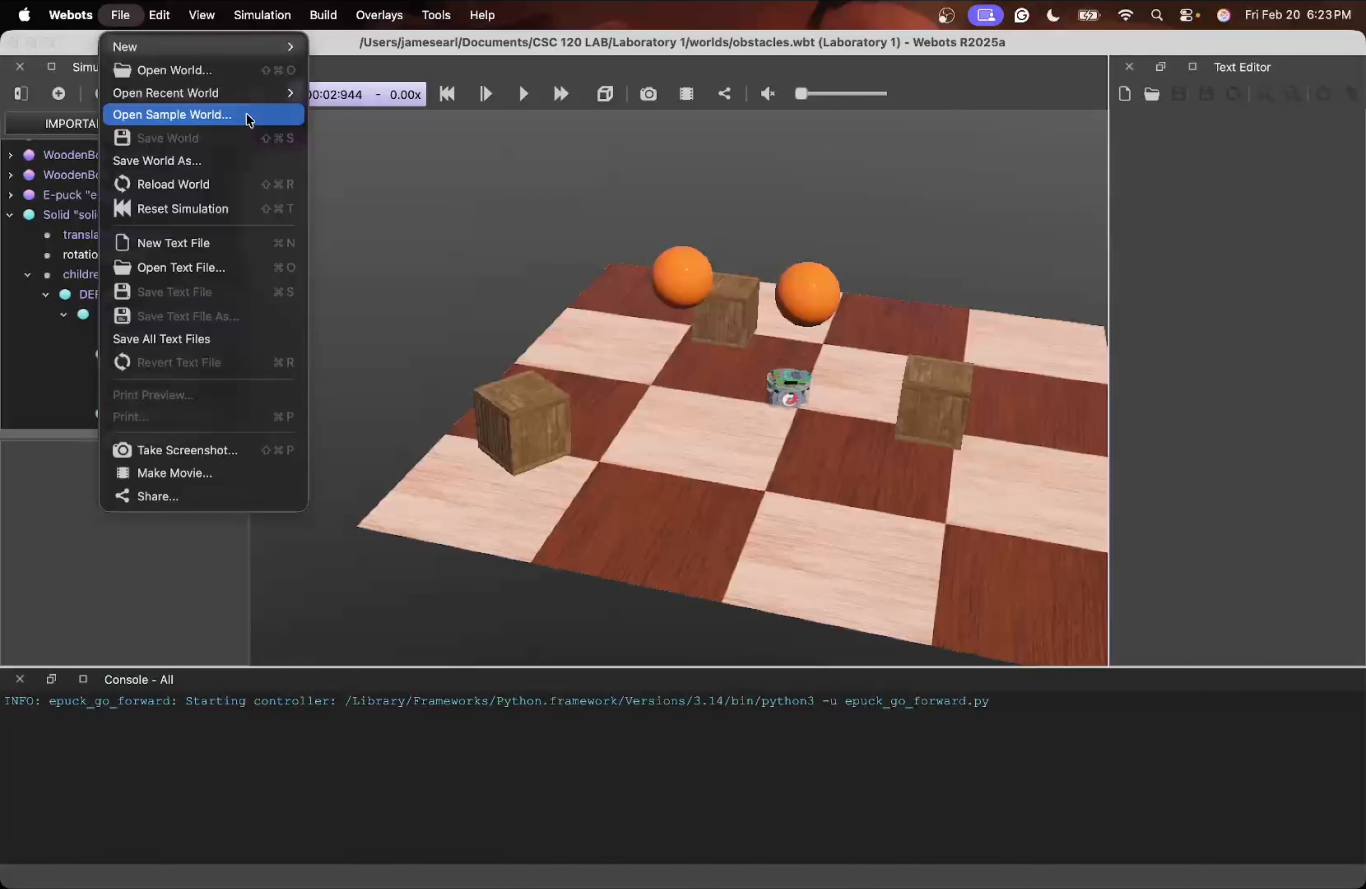
mouse_move(255, 100)
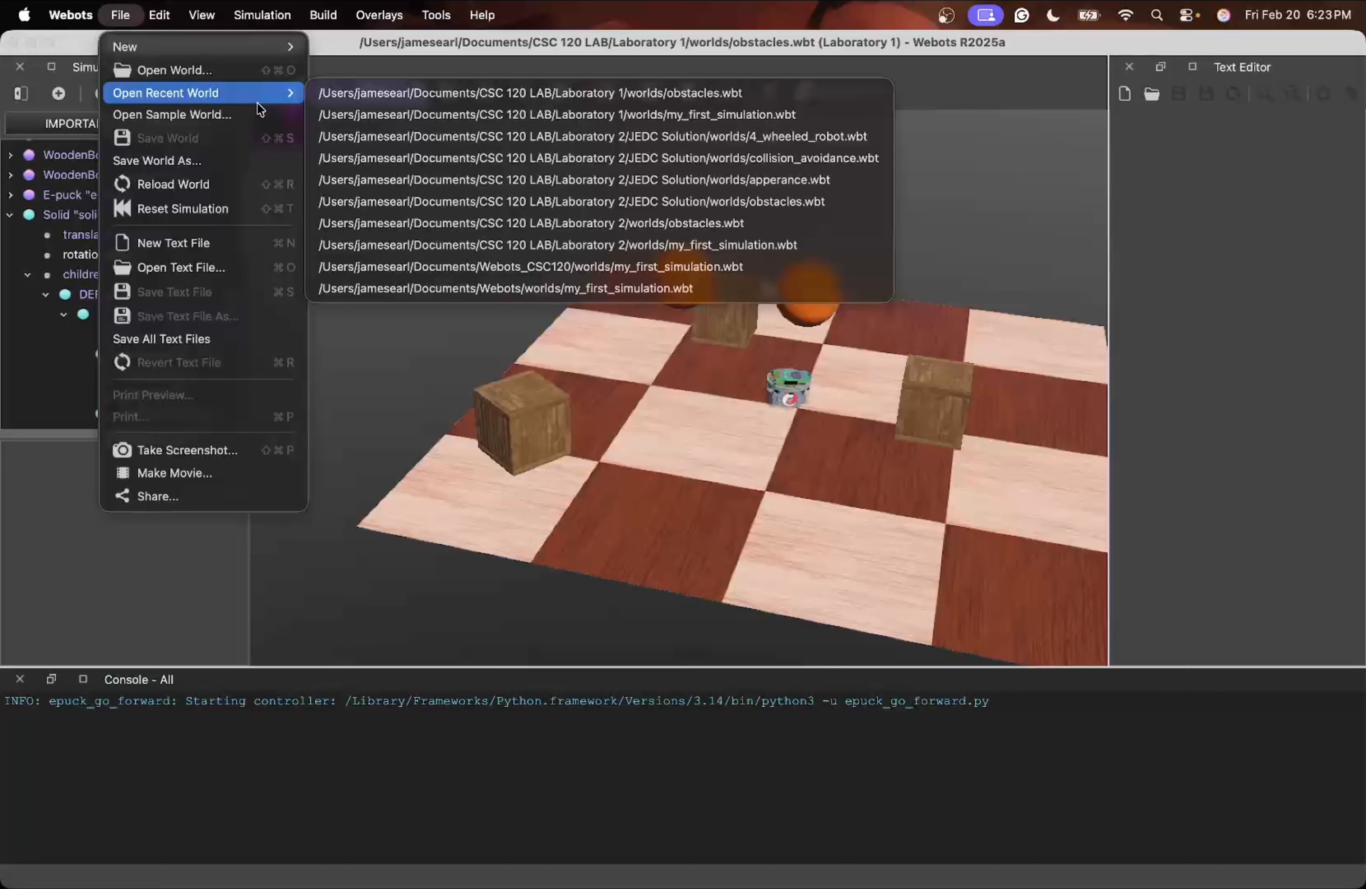
left_click(245, 77)
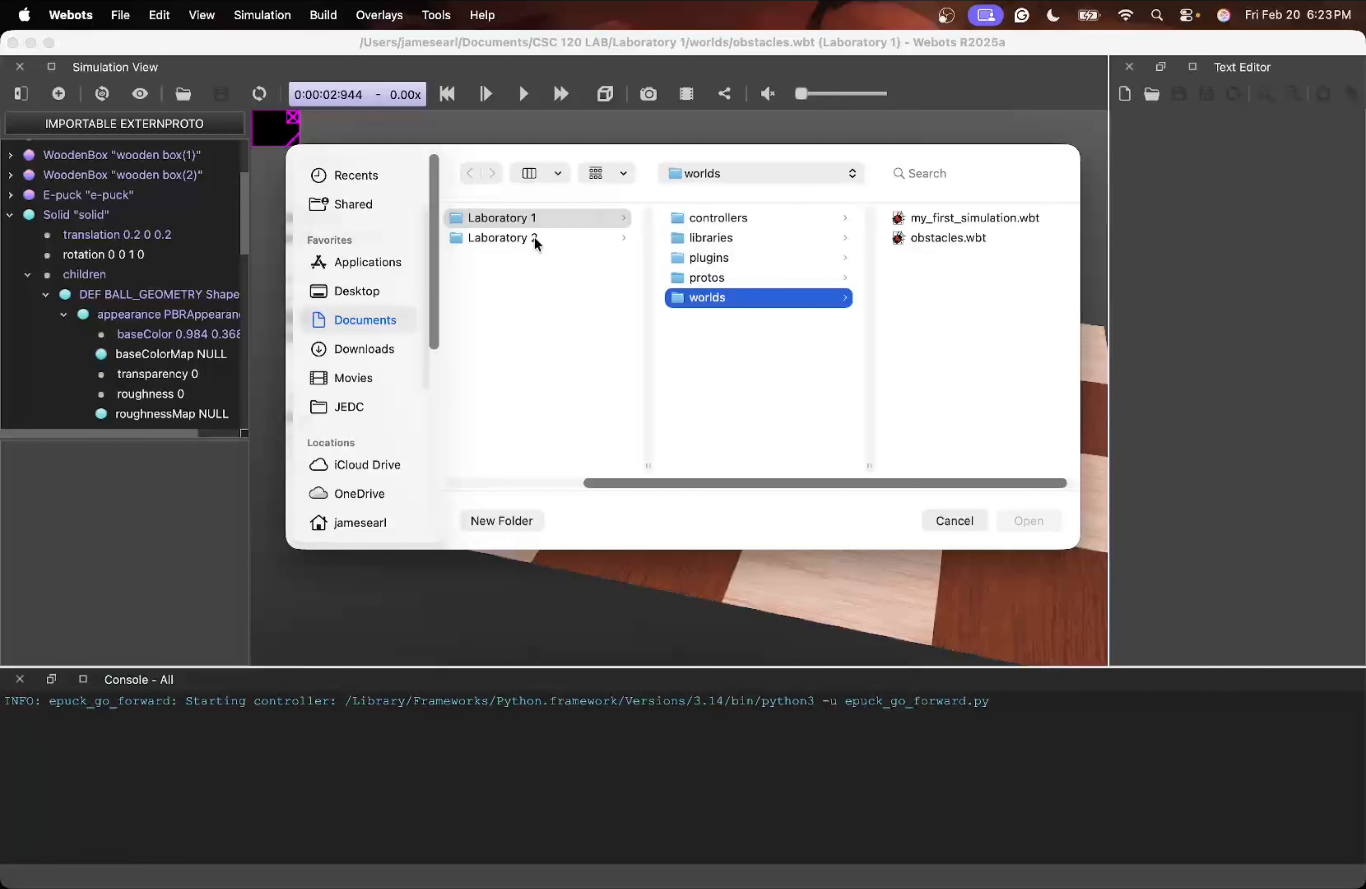
left_click(535, 239)
left_click(711, 220)
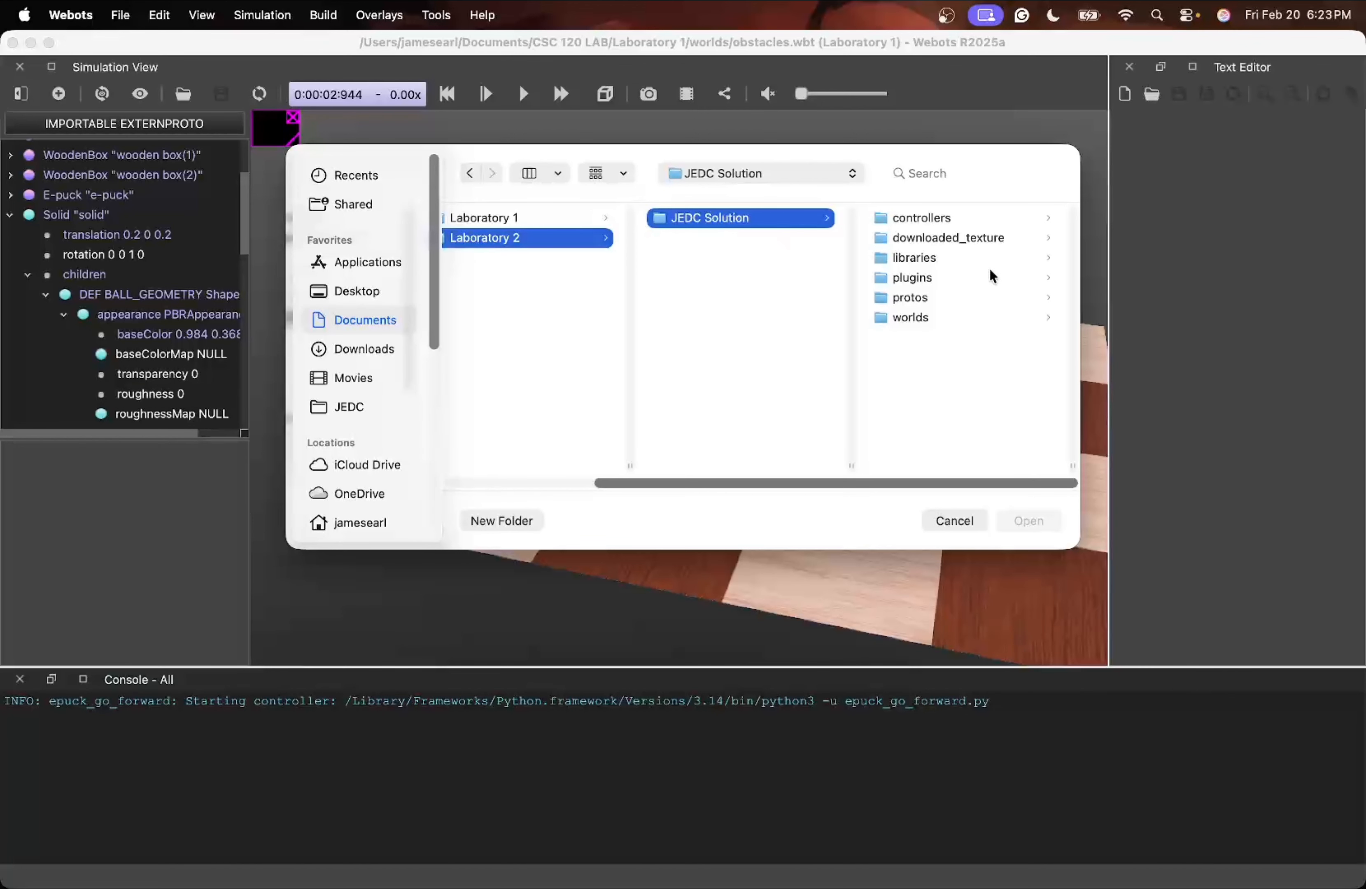
left_click(906, 315)
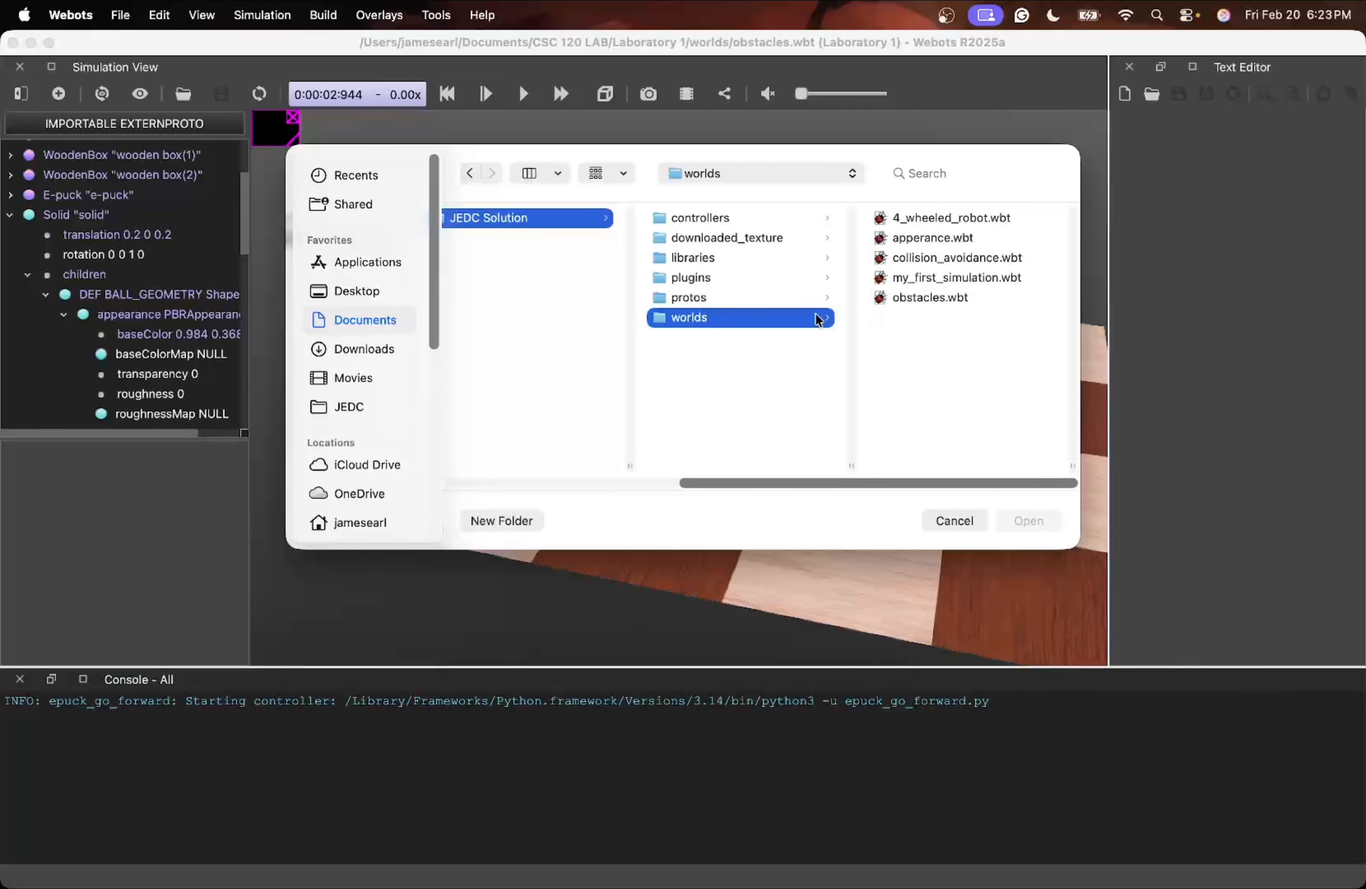
left_click(941, 298)
left_click(1038, 516)
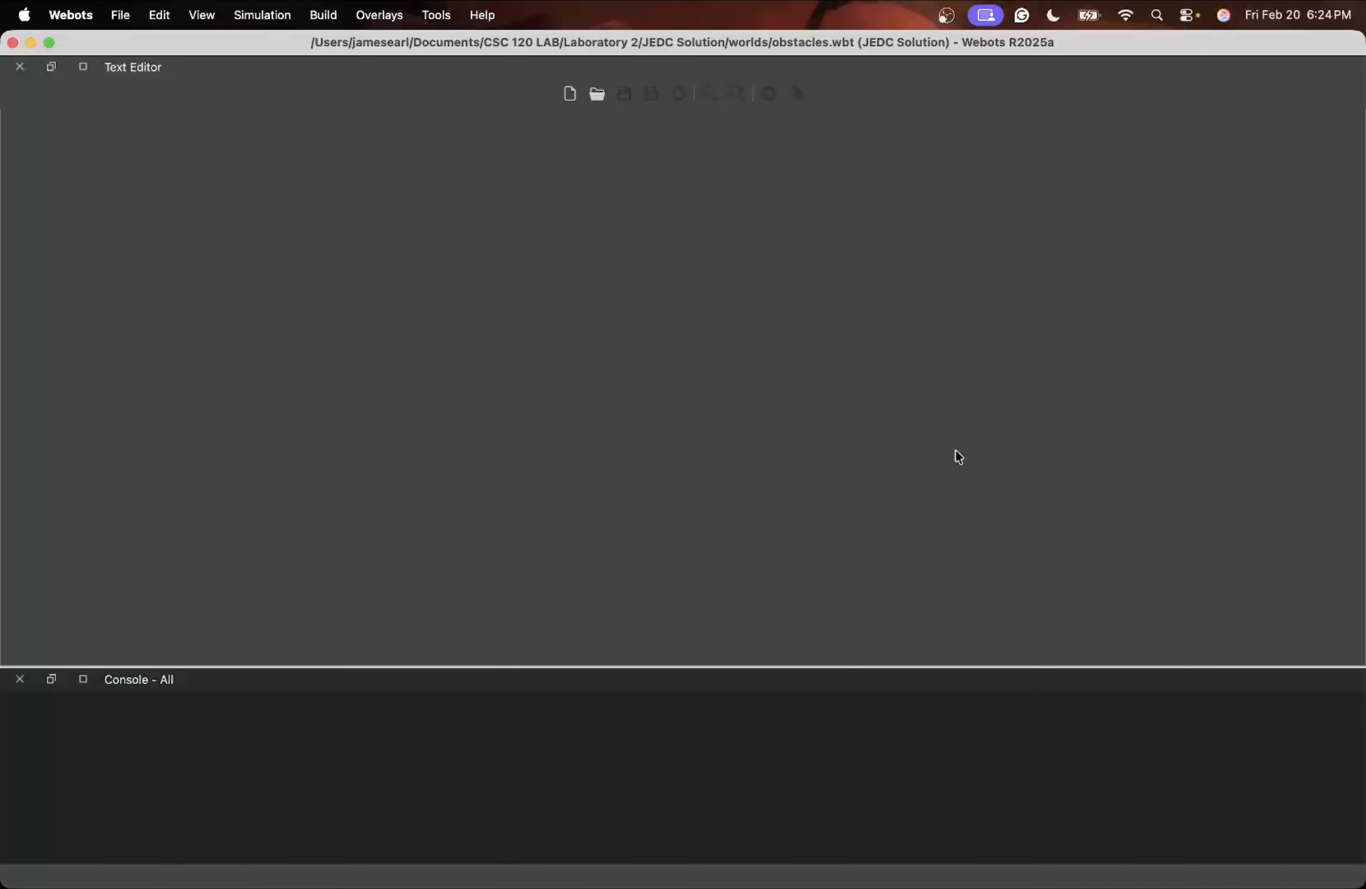
Close the text editor and the console, and restore the default window layout
left_click(19, 67)
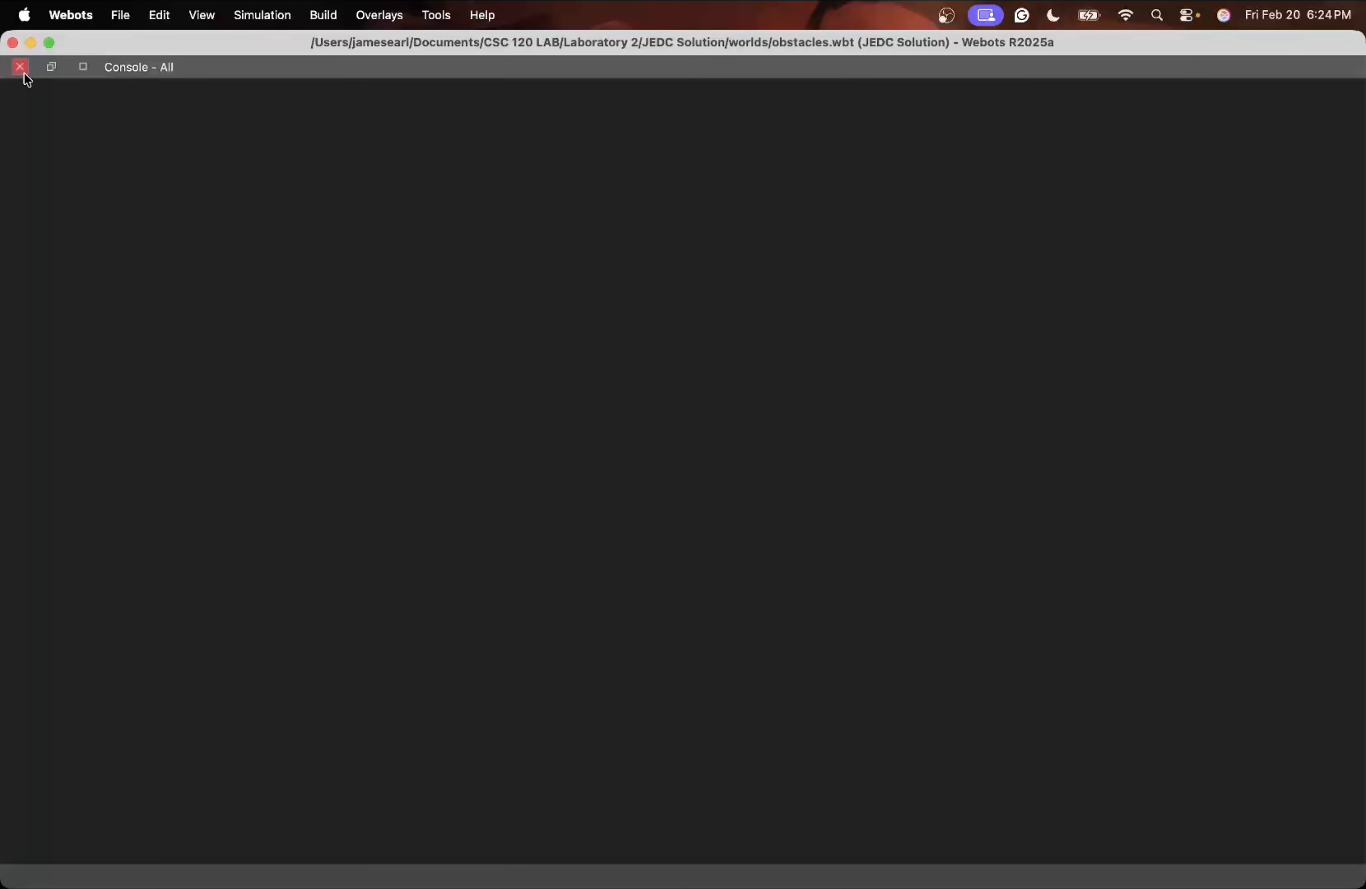
left_click(20, 67)
left_click(430, 16)
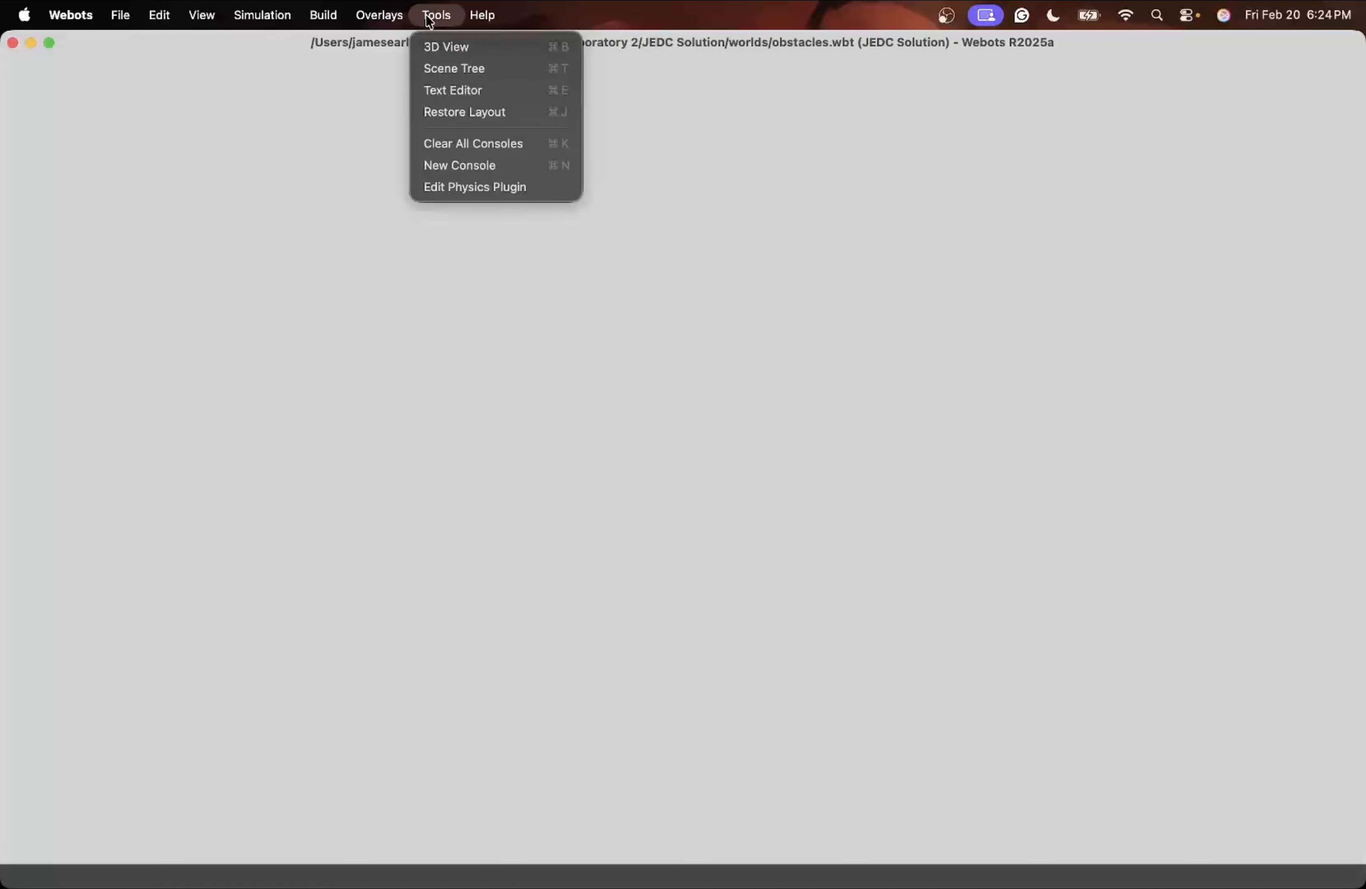
left_click(483, 112)
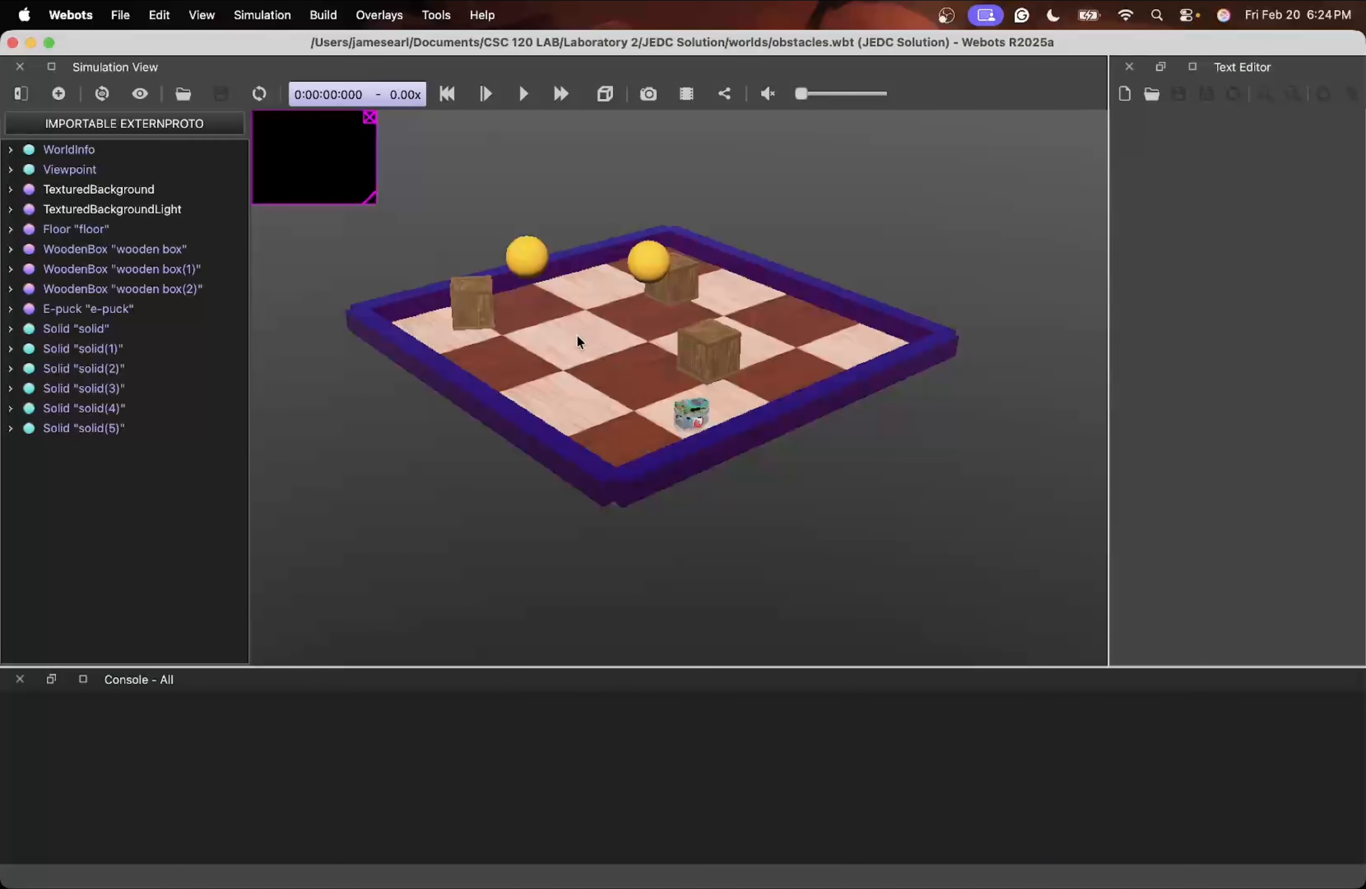
Examine the solution arena's surrounding walls, wooden boxes, yellow balls and e-puck robot from several angles and distances
mouse_move(587, 352)
left_mouse_down()
mouse_move(624, 353)
mouse_move(575, 345)
left_mouse_up()
scroll(575, 344, "up", 8)
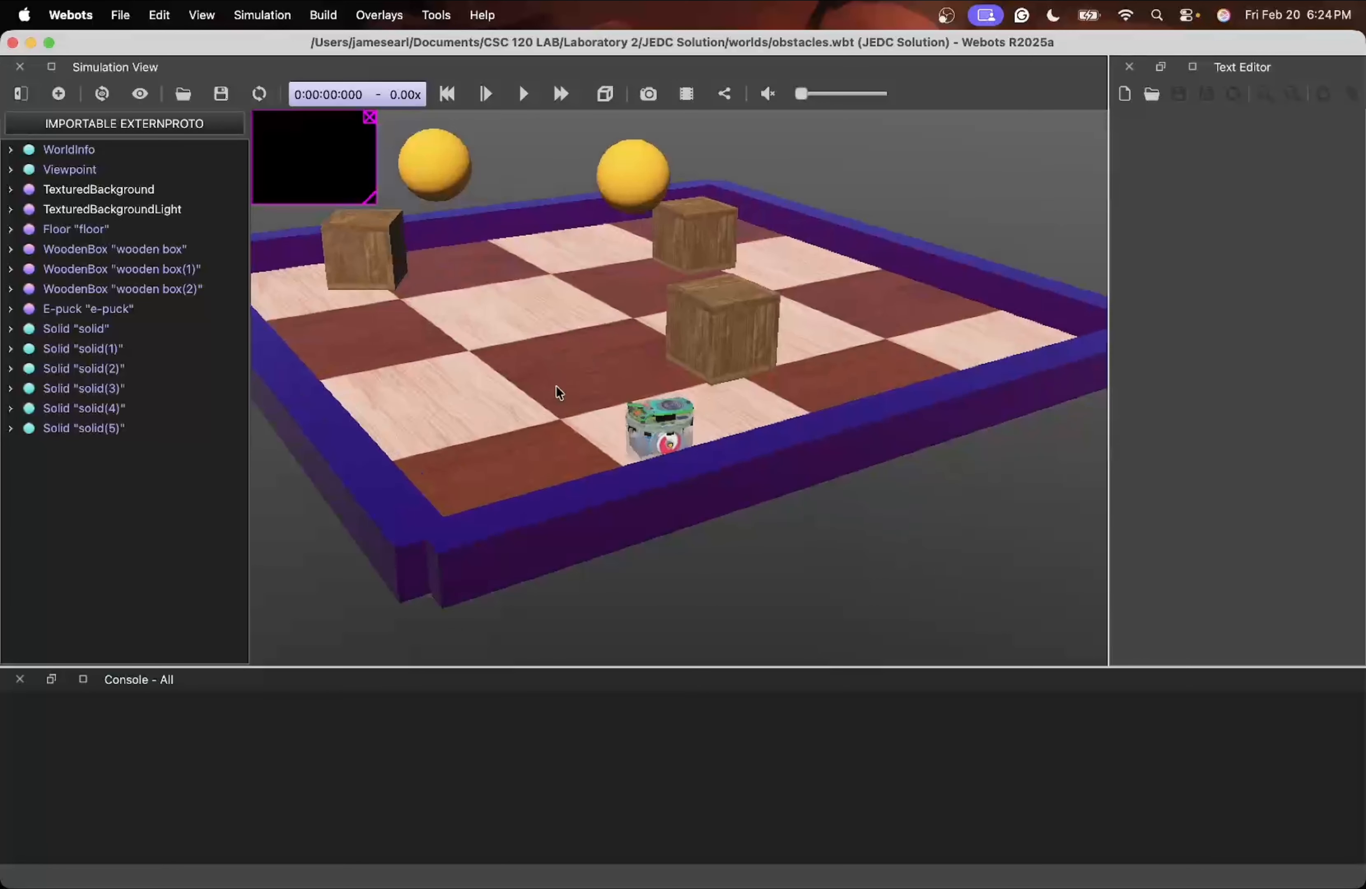
scroll(573, 442, "down", 5)
left_click_drag(542, 396, 597, 287)
scroll(597, 287, "down", 10)
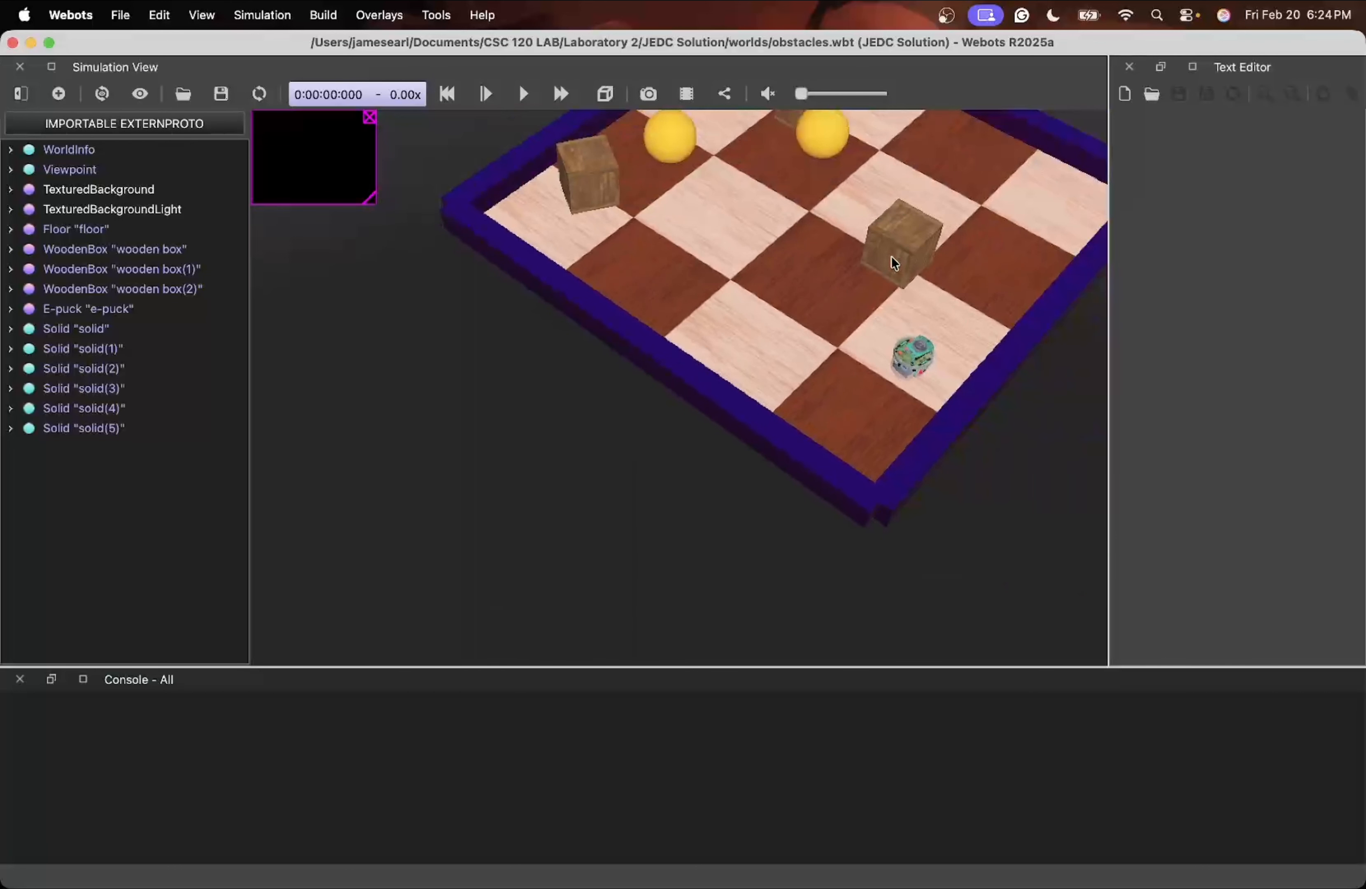
left_click_drag(738, 295, 767, 271)
left_click_drag(784, 191, 820, 195)
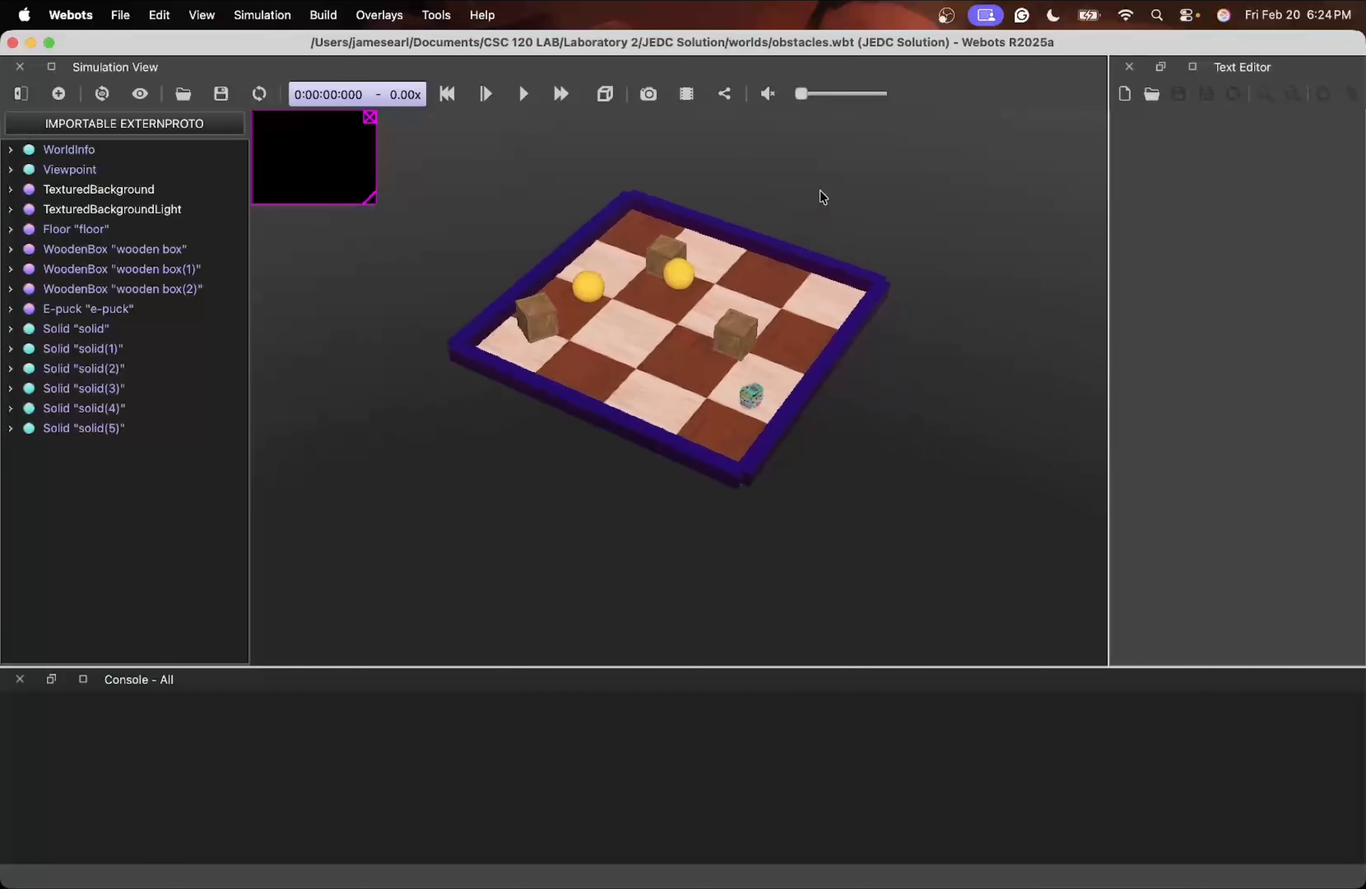
scroll(716, 253, "up", 2)
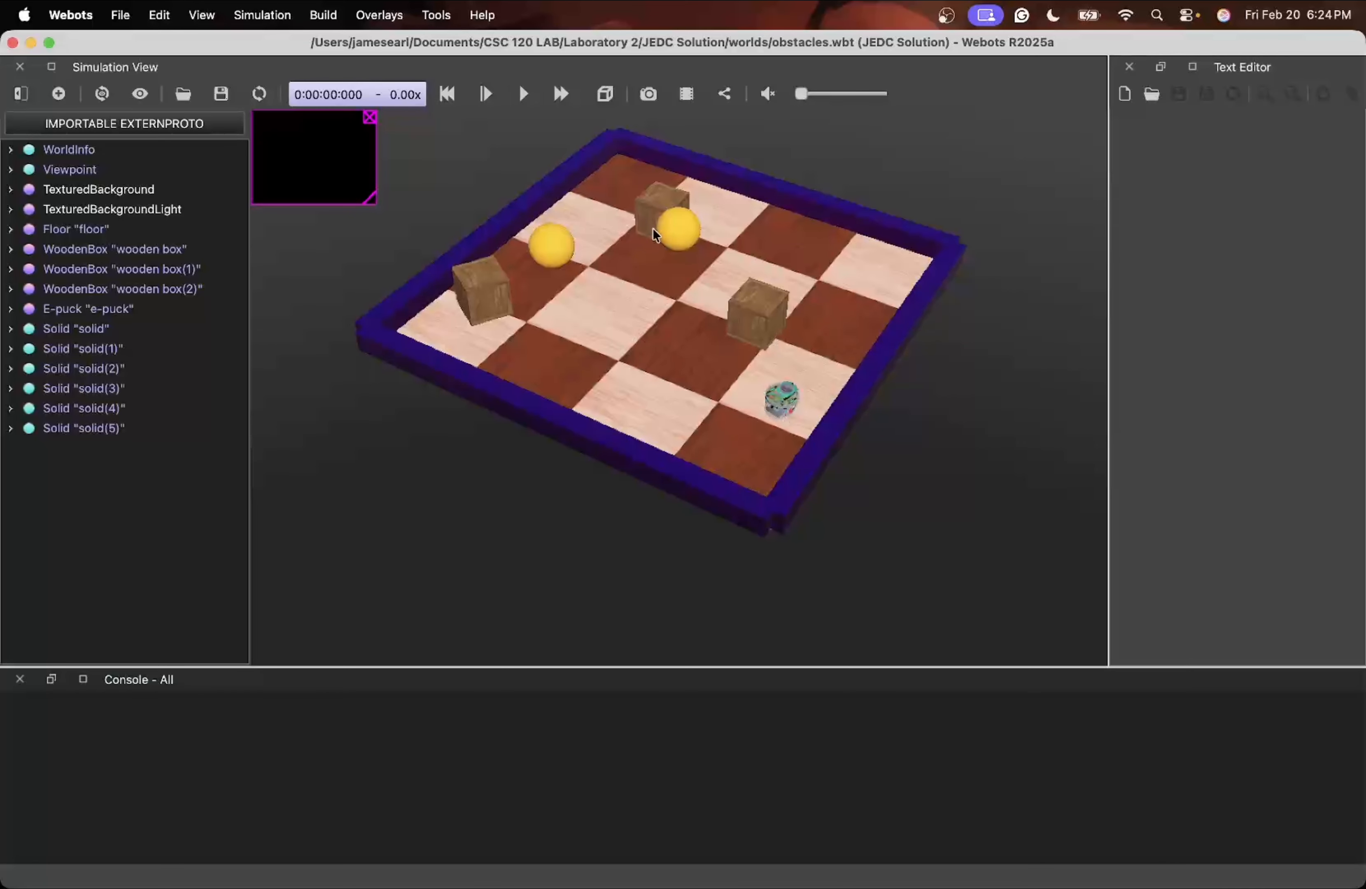
left_click_drag(689, 339, 668, 292)
left_click_drag(626, 206, 625, 289)
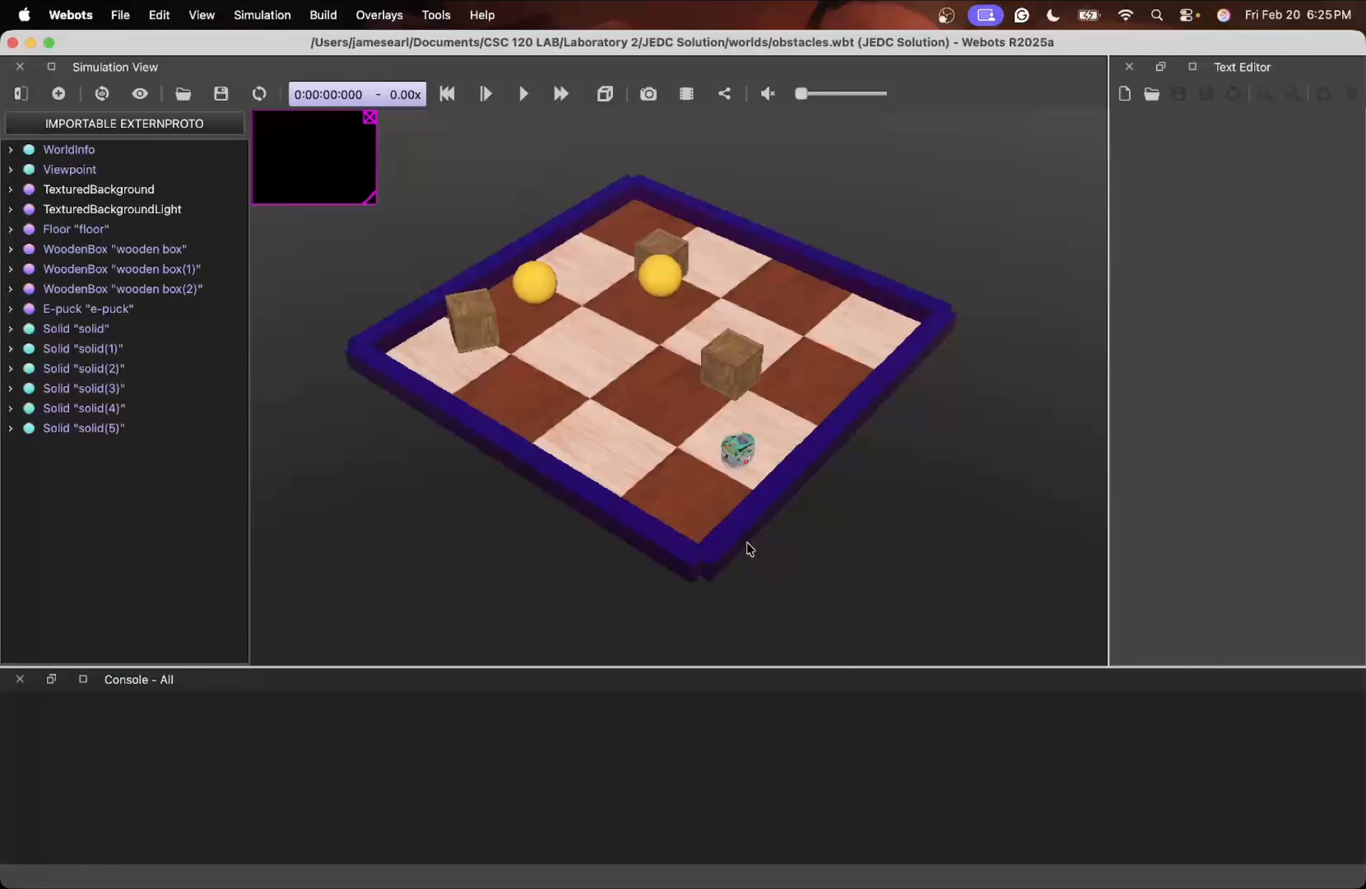
left_click_drag(747, 549, 650, 445)
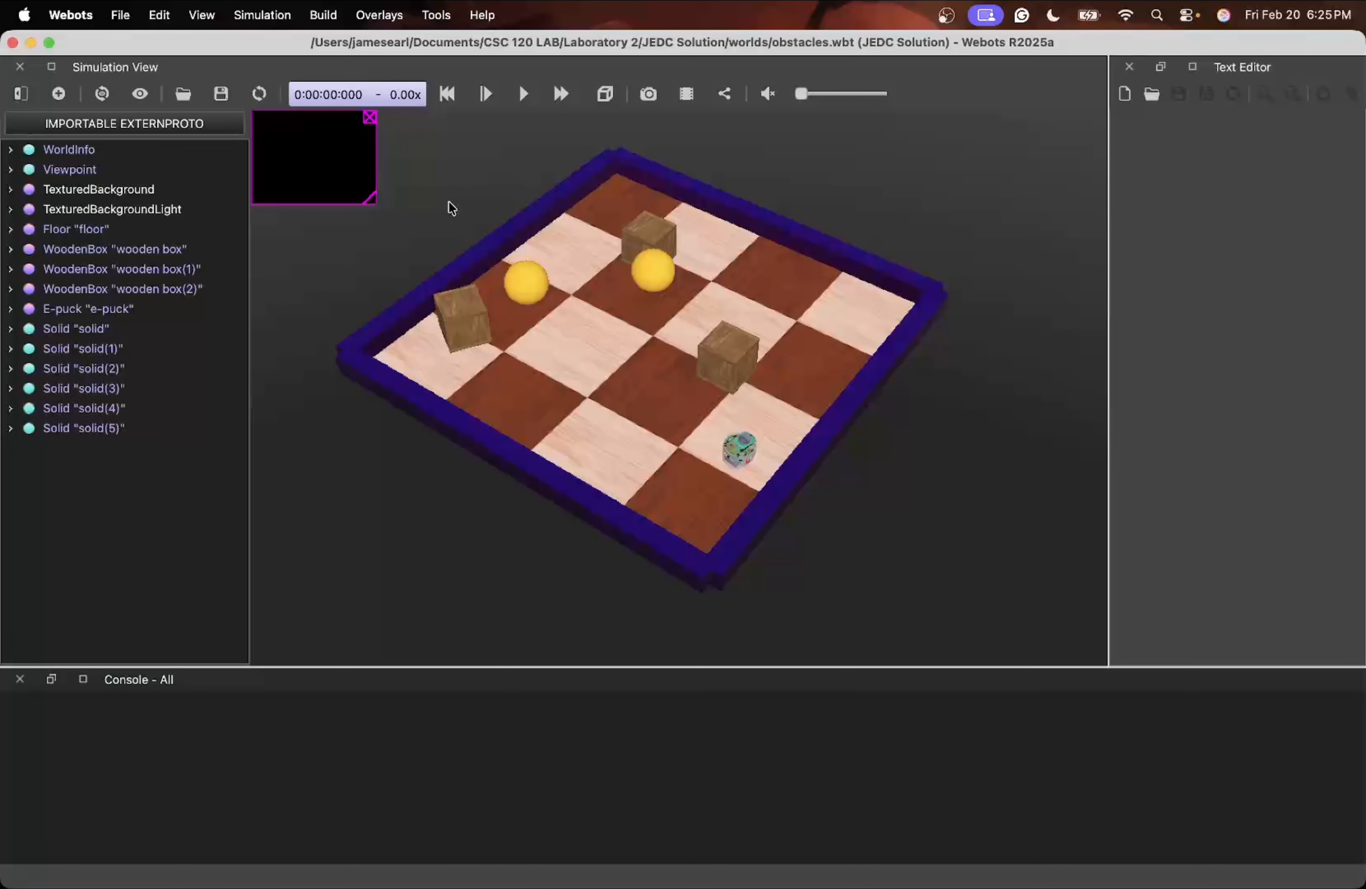
mouse_move(613, 341)
left_mouse_down()
mouse_move(631, 373)
mouse_move(634, 349)
left_mouse_up()
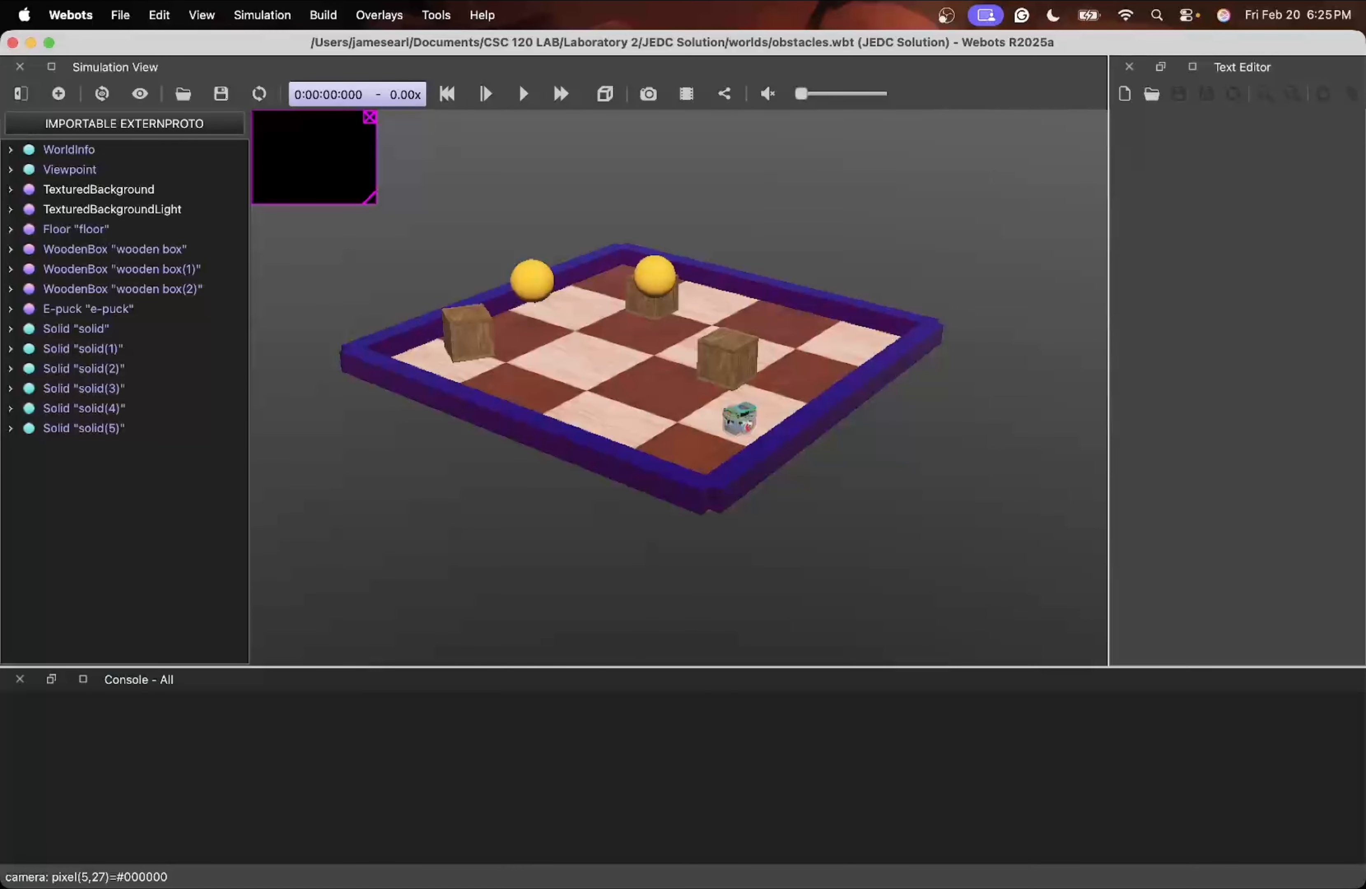
scroll(580, 345, "up", 5)
scroll(578, 346, "down", 3)
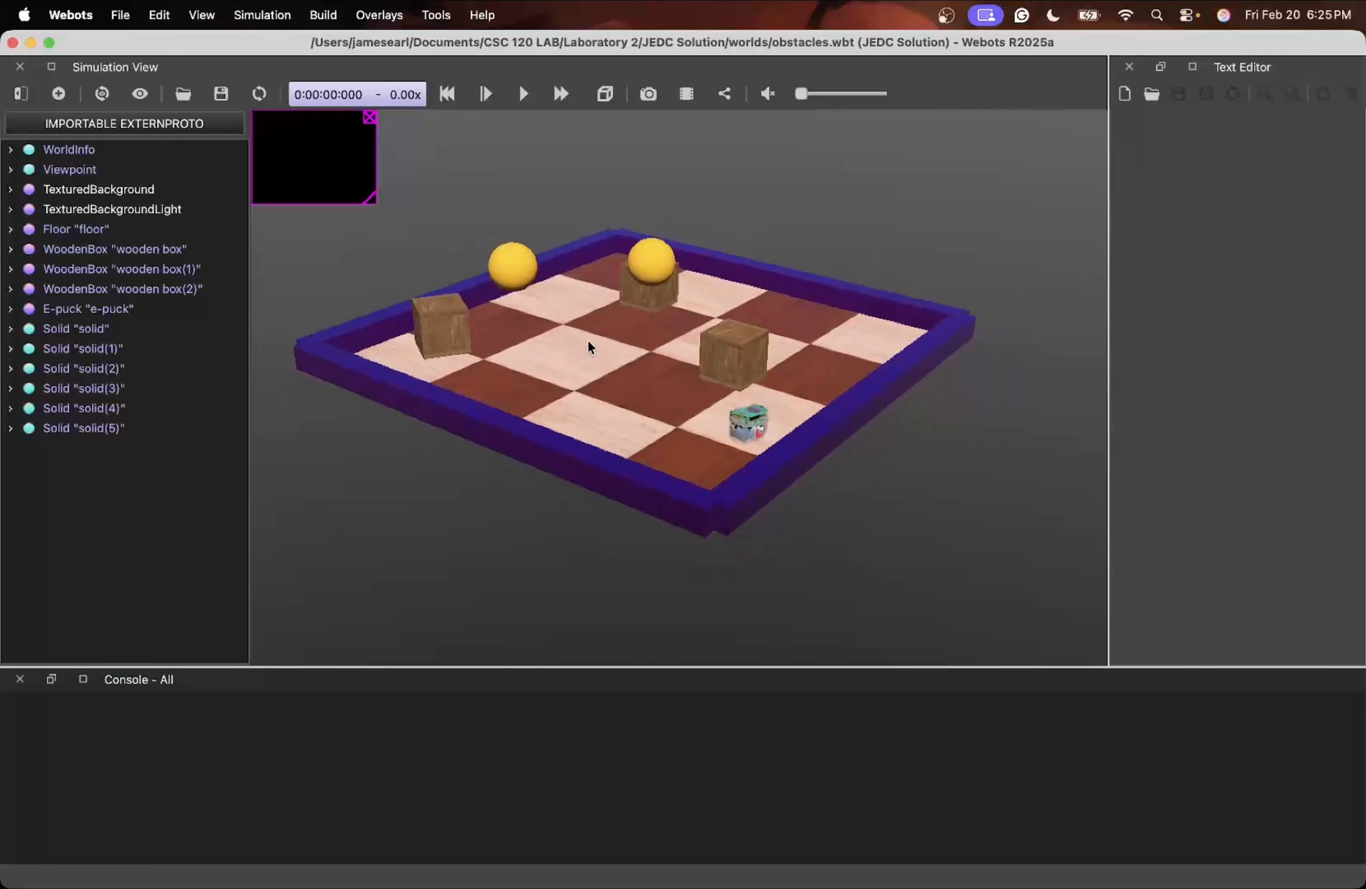
left_click_drag(588, 341, 673, 356)
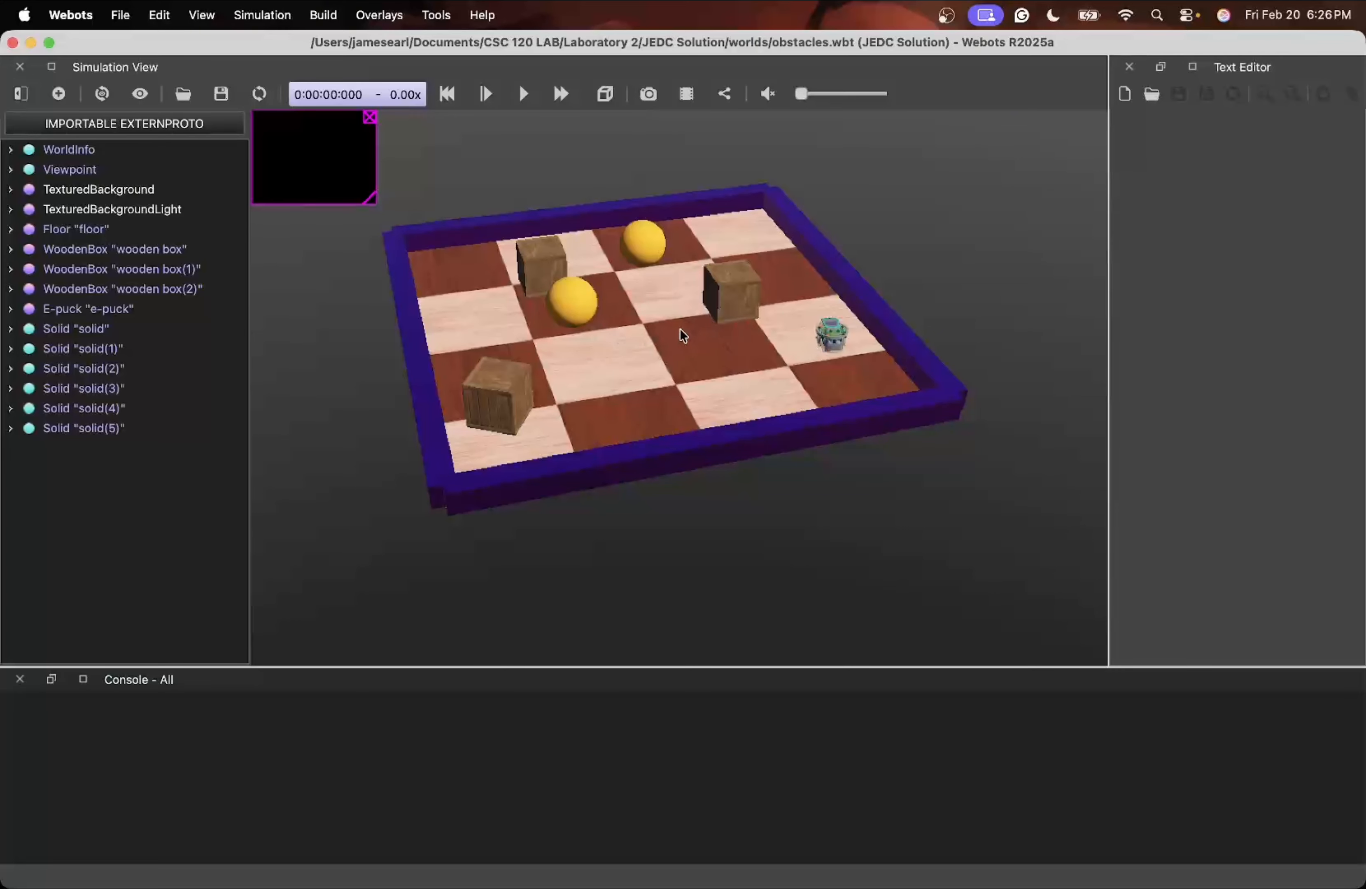
scroll(683, 335, "up", 2)
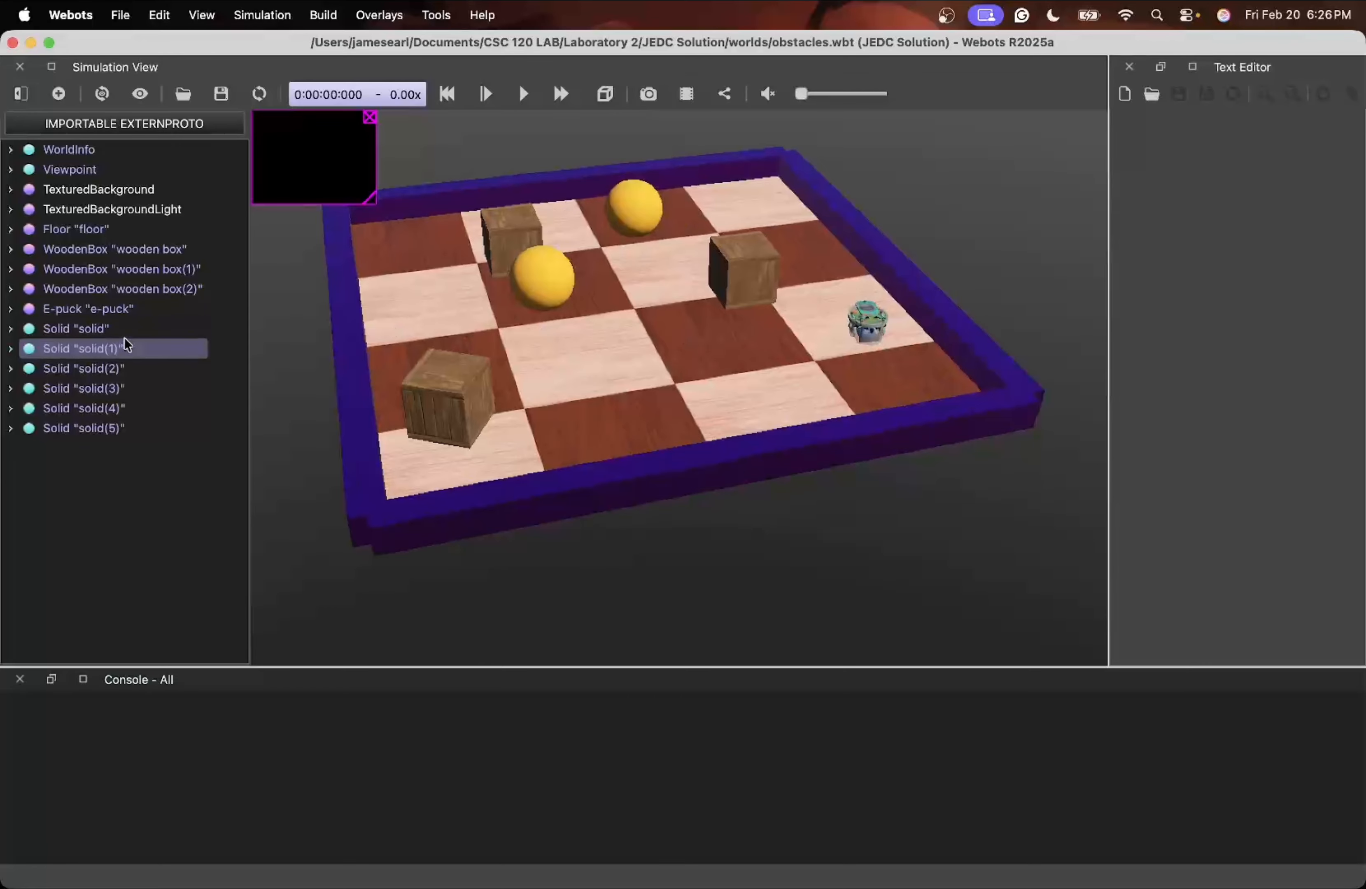